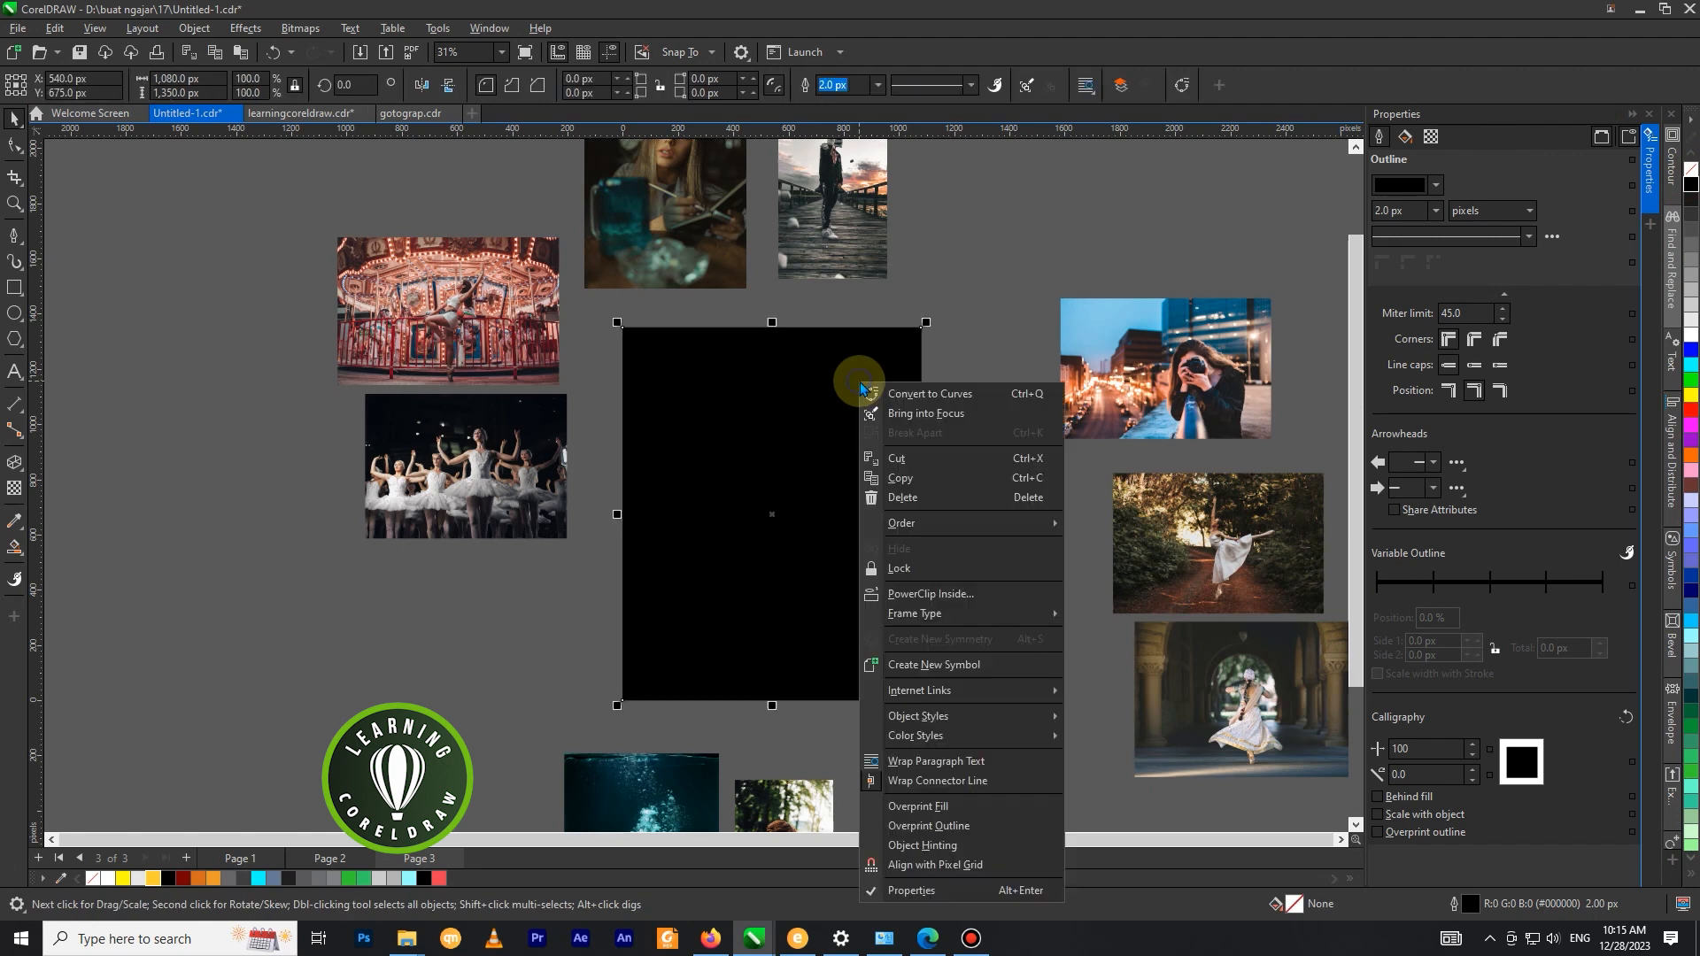
Copy the black page-sized rectangle and paste the duplicate in place on top of it.
left_click(906, 488)
right_click(974, 342)
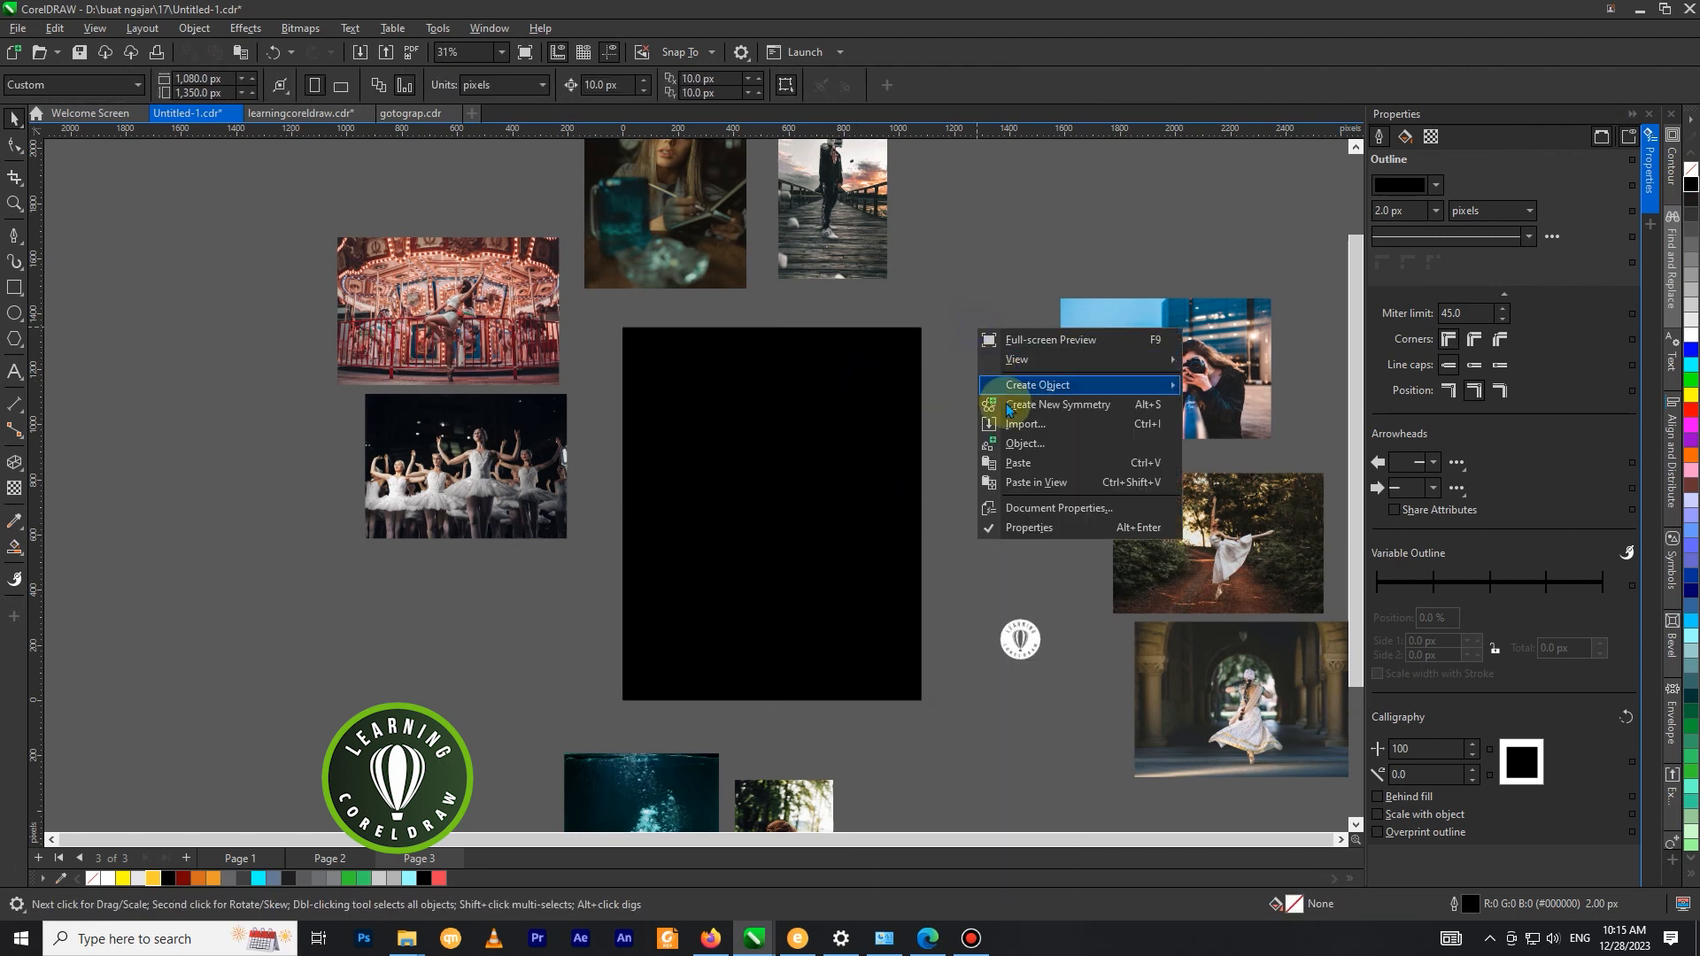
left_click(1018, 457)
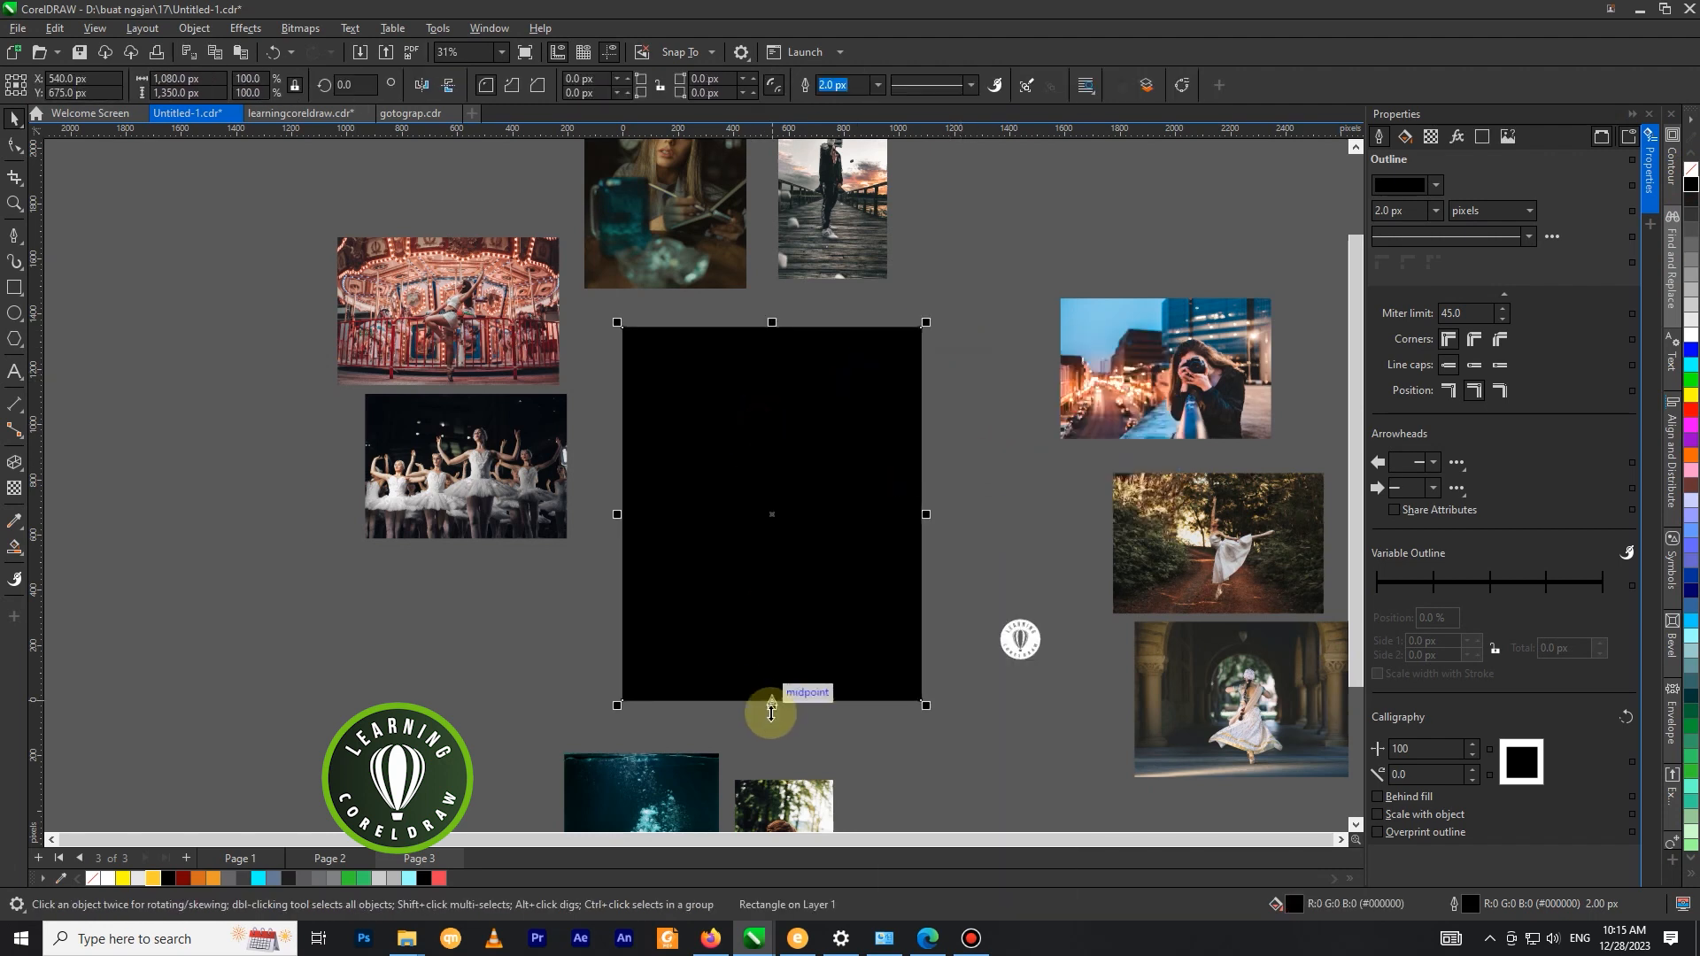
Fill the duplicate rectangle white and shorten it from its lower edge to about 911 px high.
left_click_drag(771, 709, 776, 593)
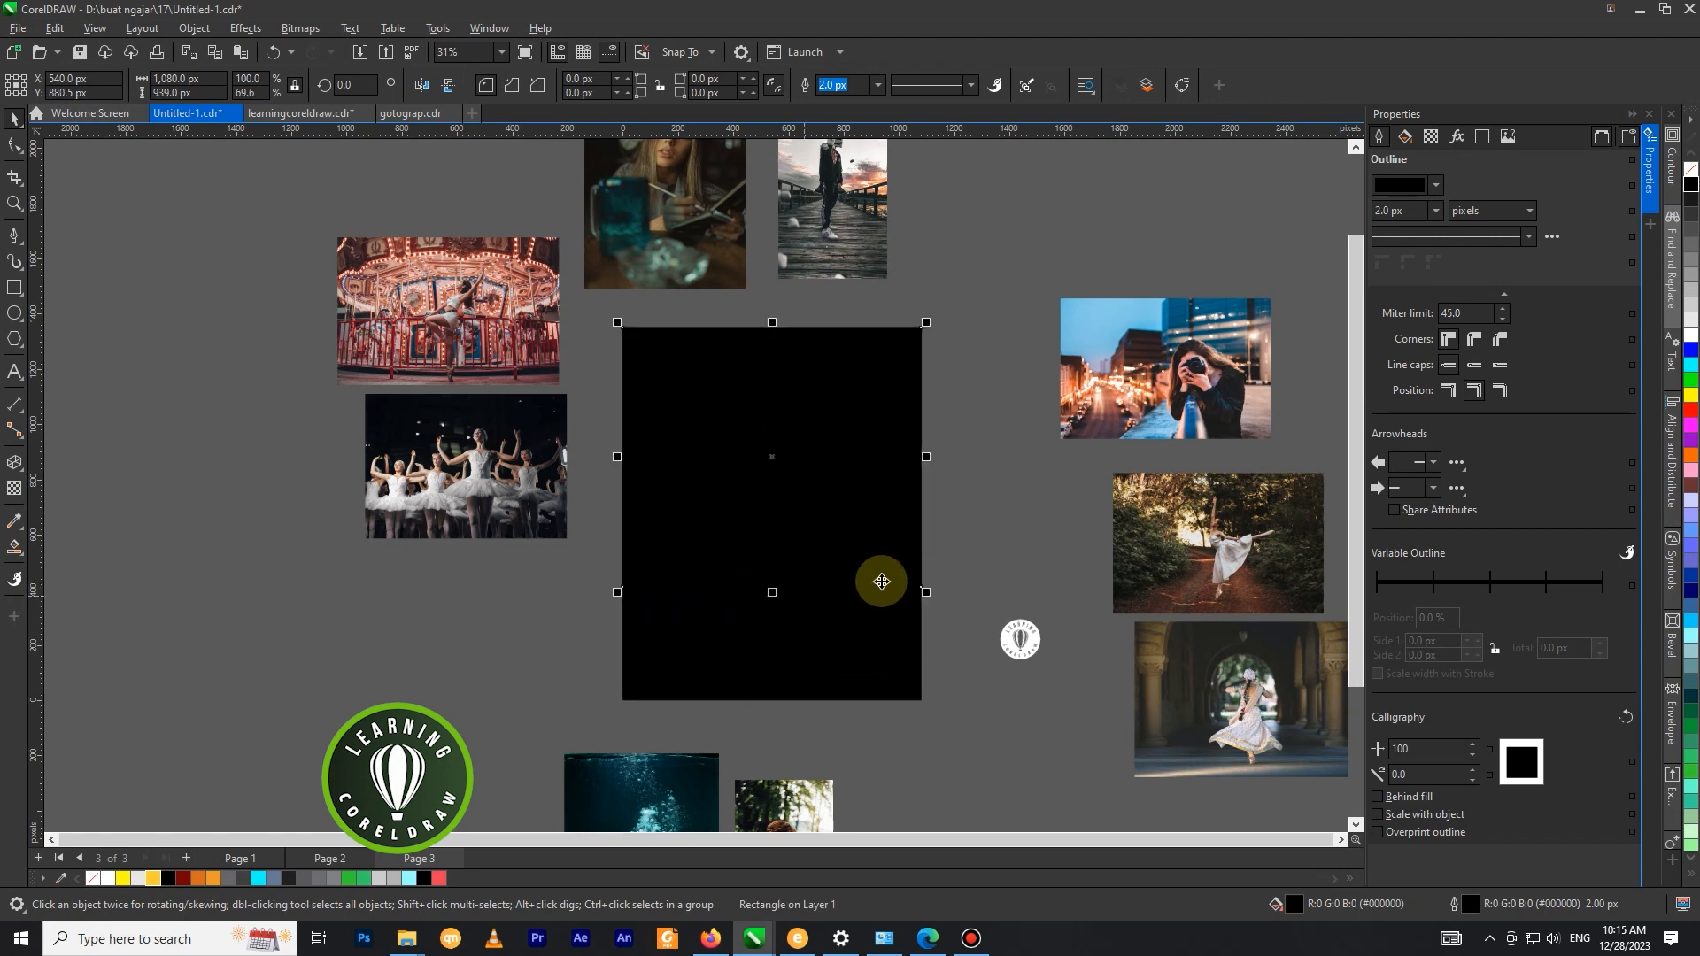
left_click(1691, 337)
left_click_drag(771, 594, 765, 581)
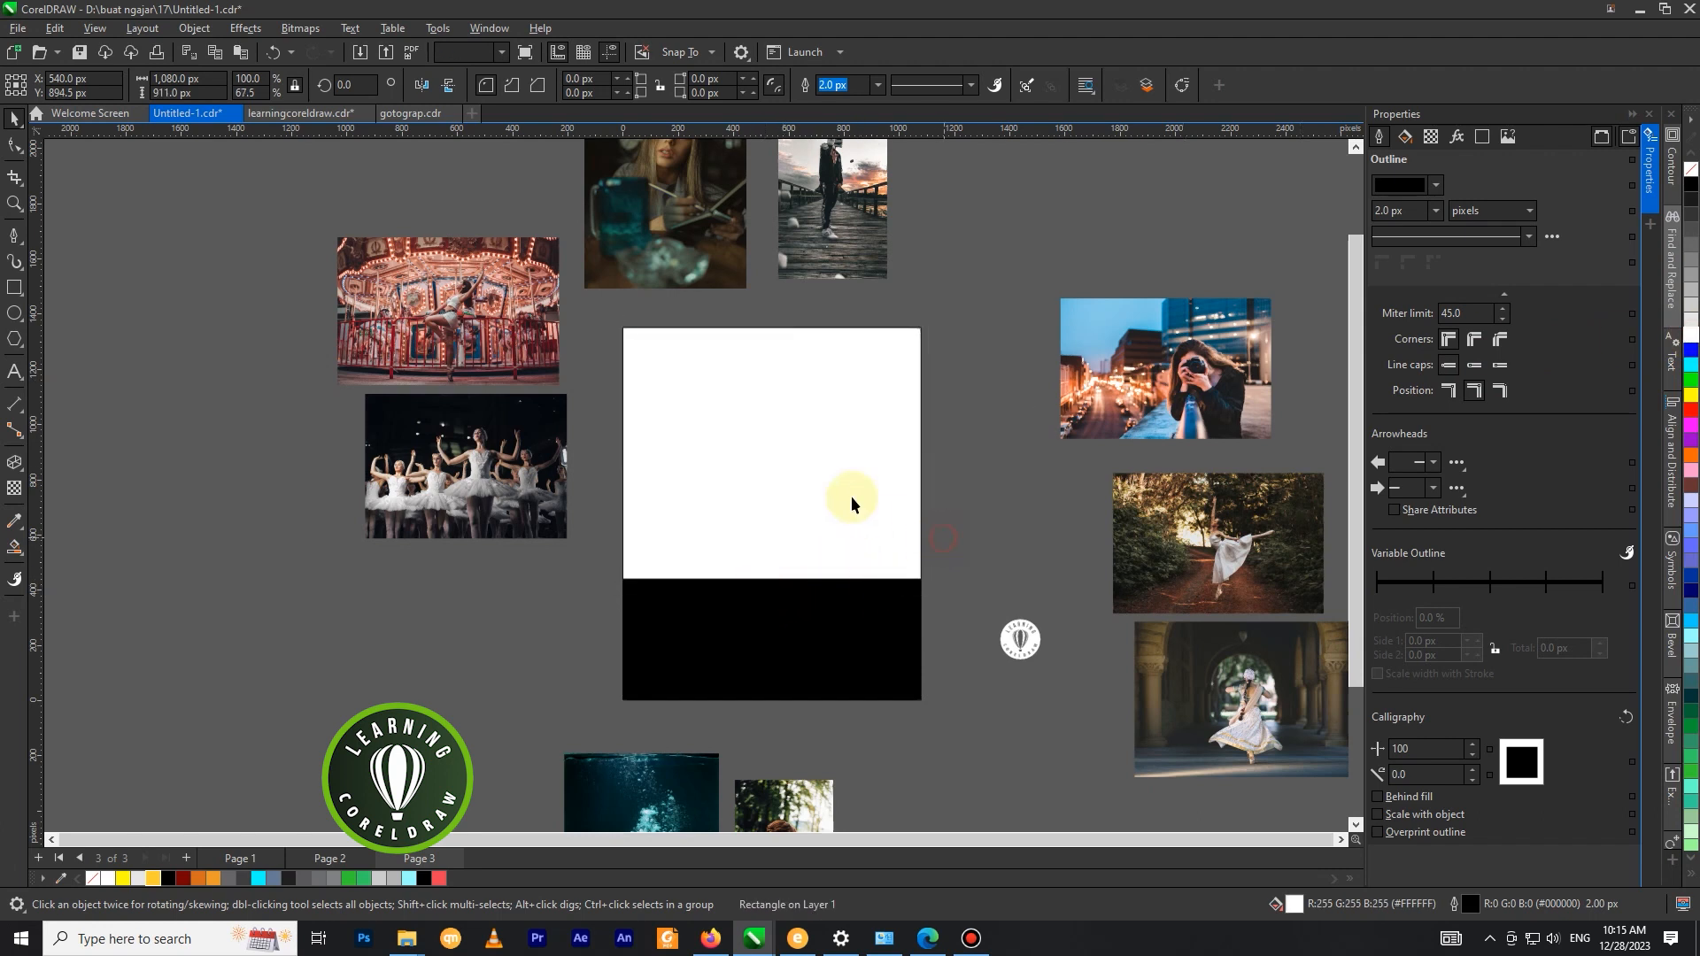
Remove the outline from both the white and the black rectangle.
left_click_drag(939, 498, 571, 745)
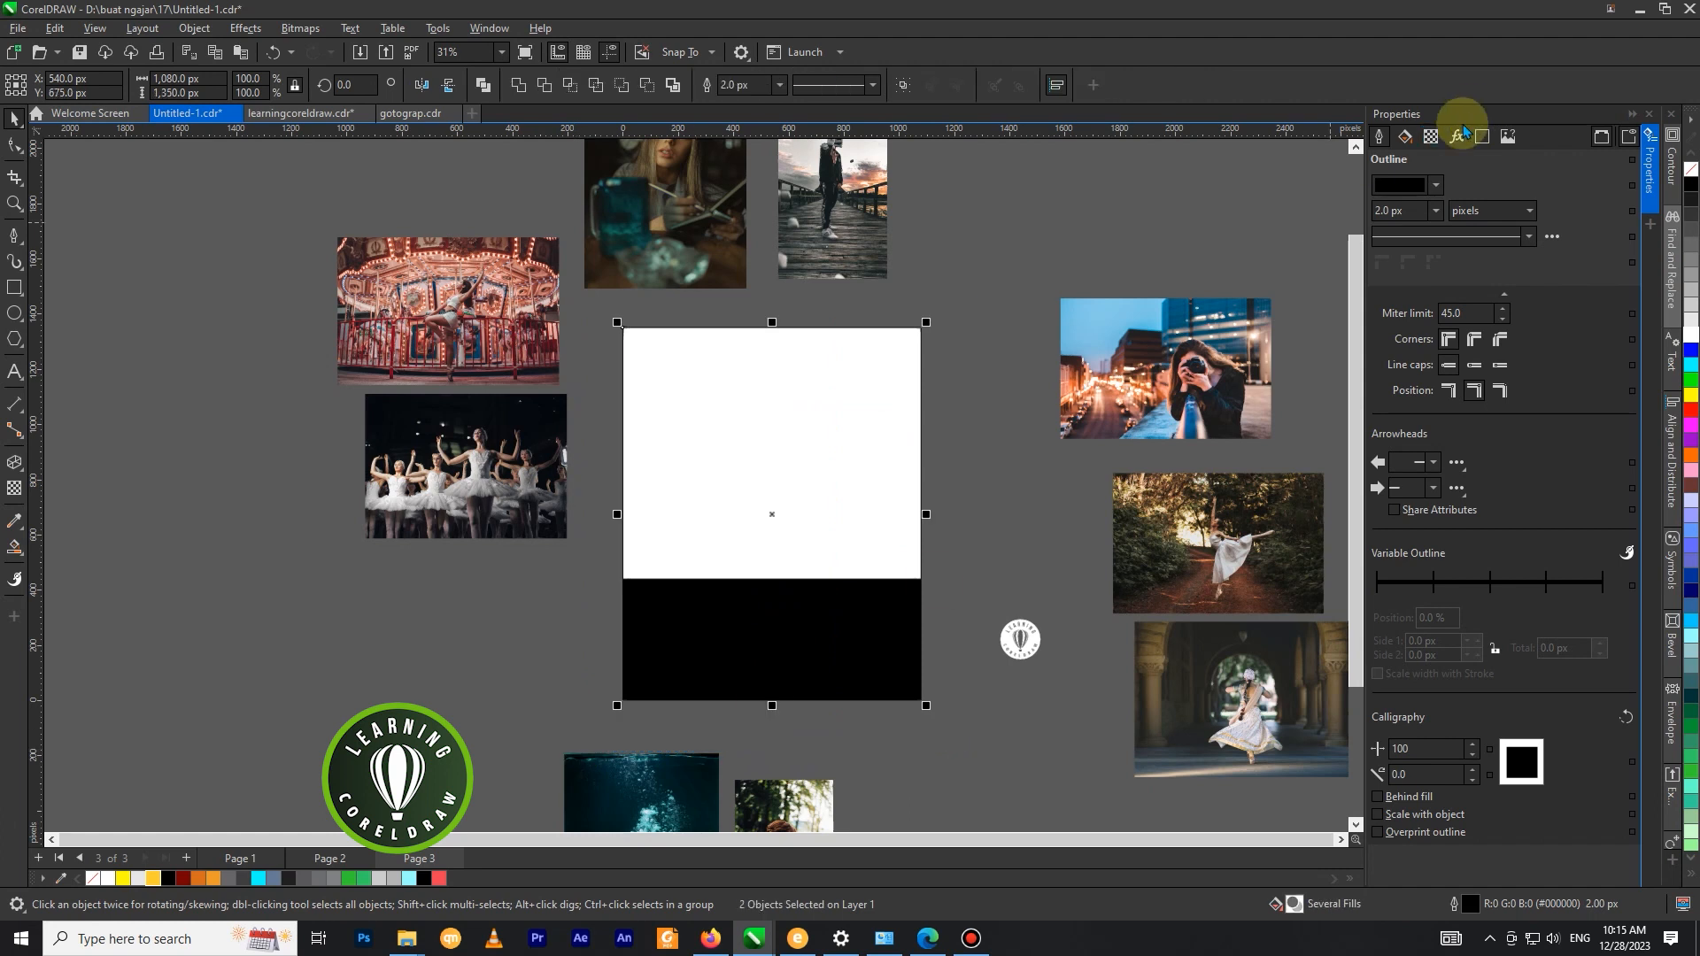
right_click(1689, 170)
left_click(977, 226)
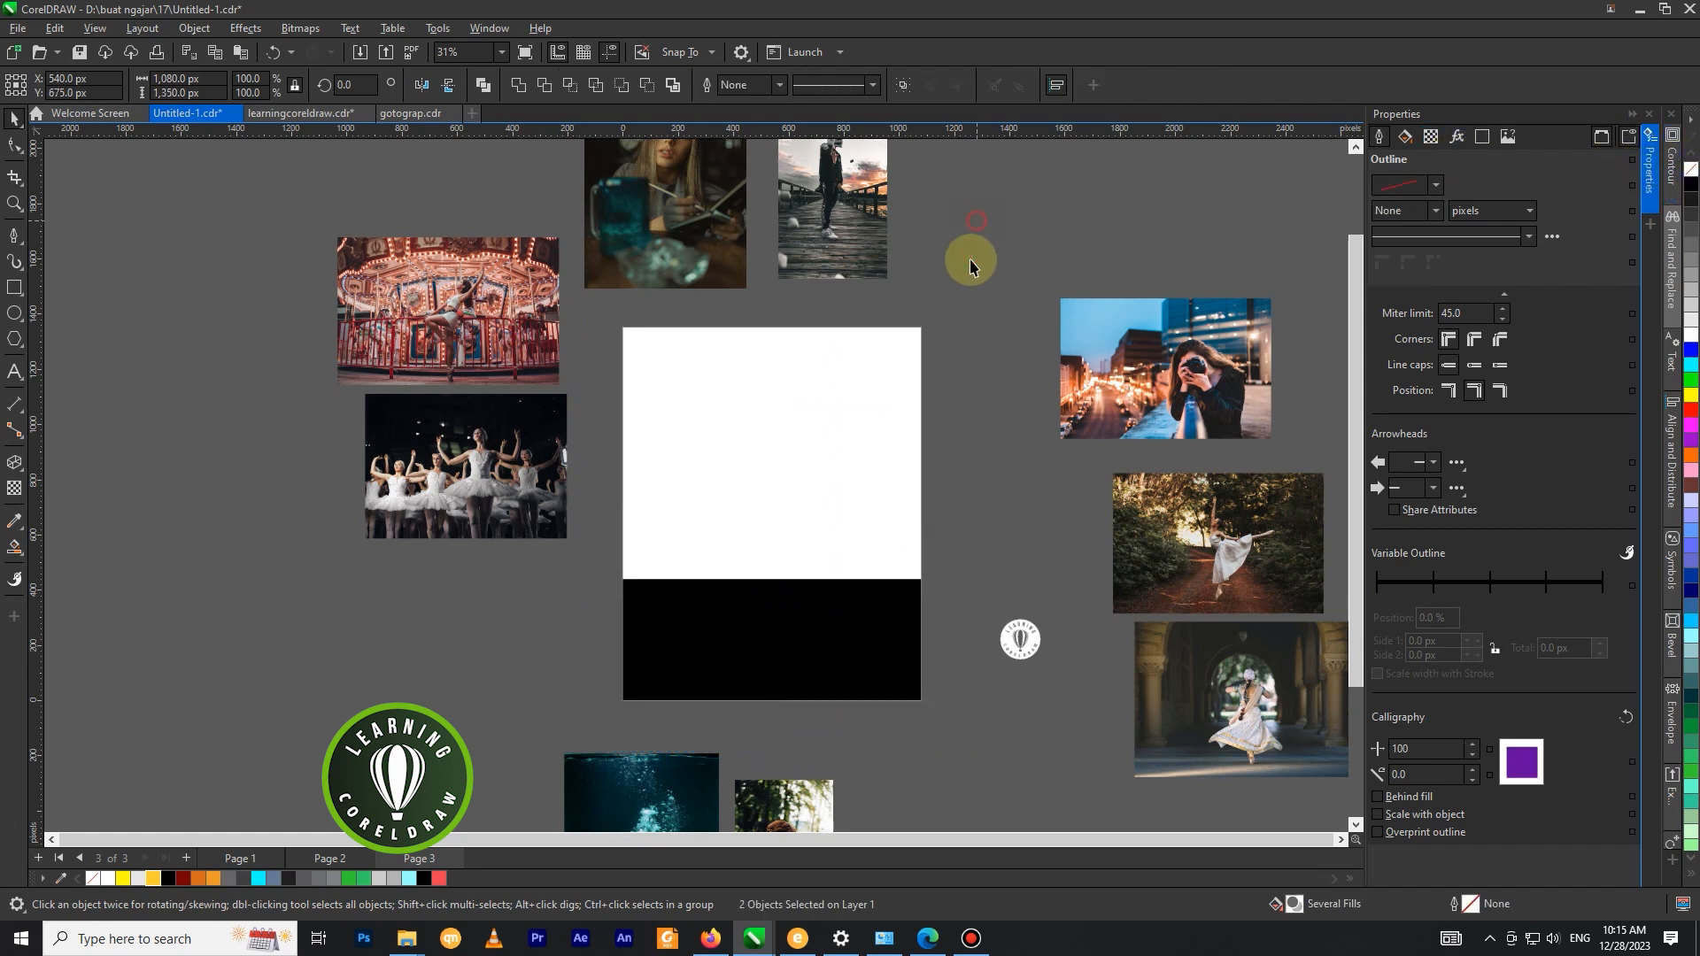
Draw a straight Pen line, about 628 px wide and 514 px high, from outside the white rectangle's upper-left corner to its centre.
left_click(854, 436)
left_click(14, 235)
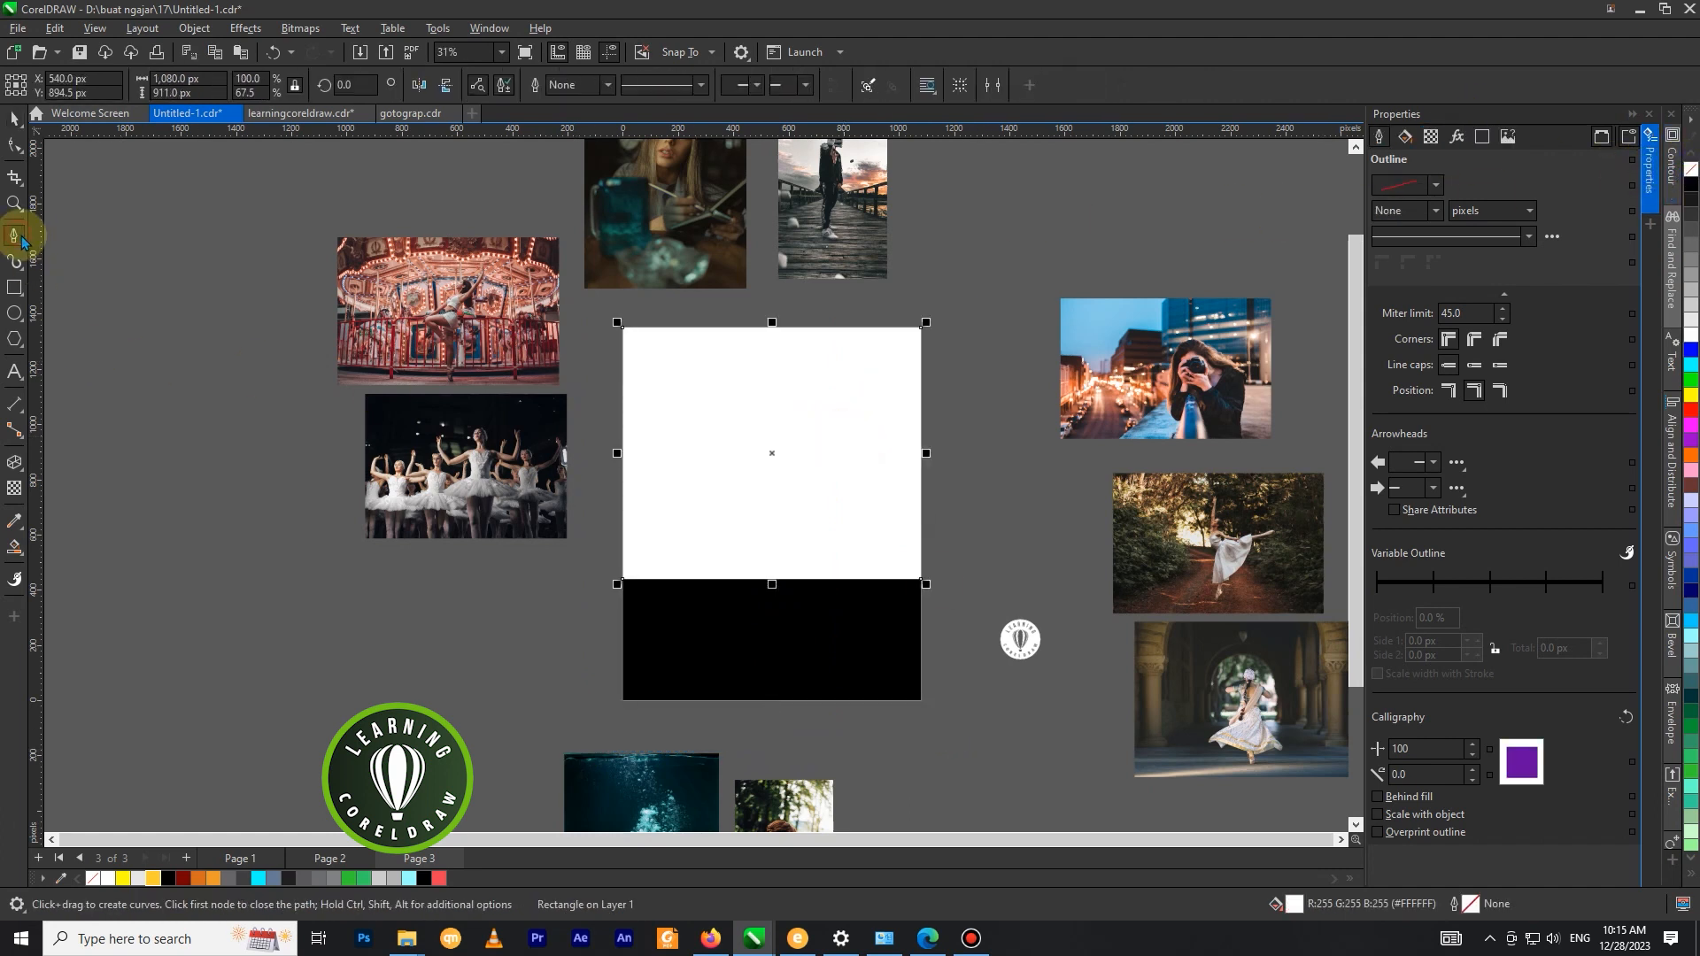
left_click(598, 312)
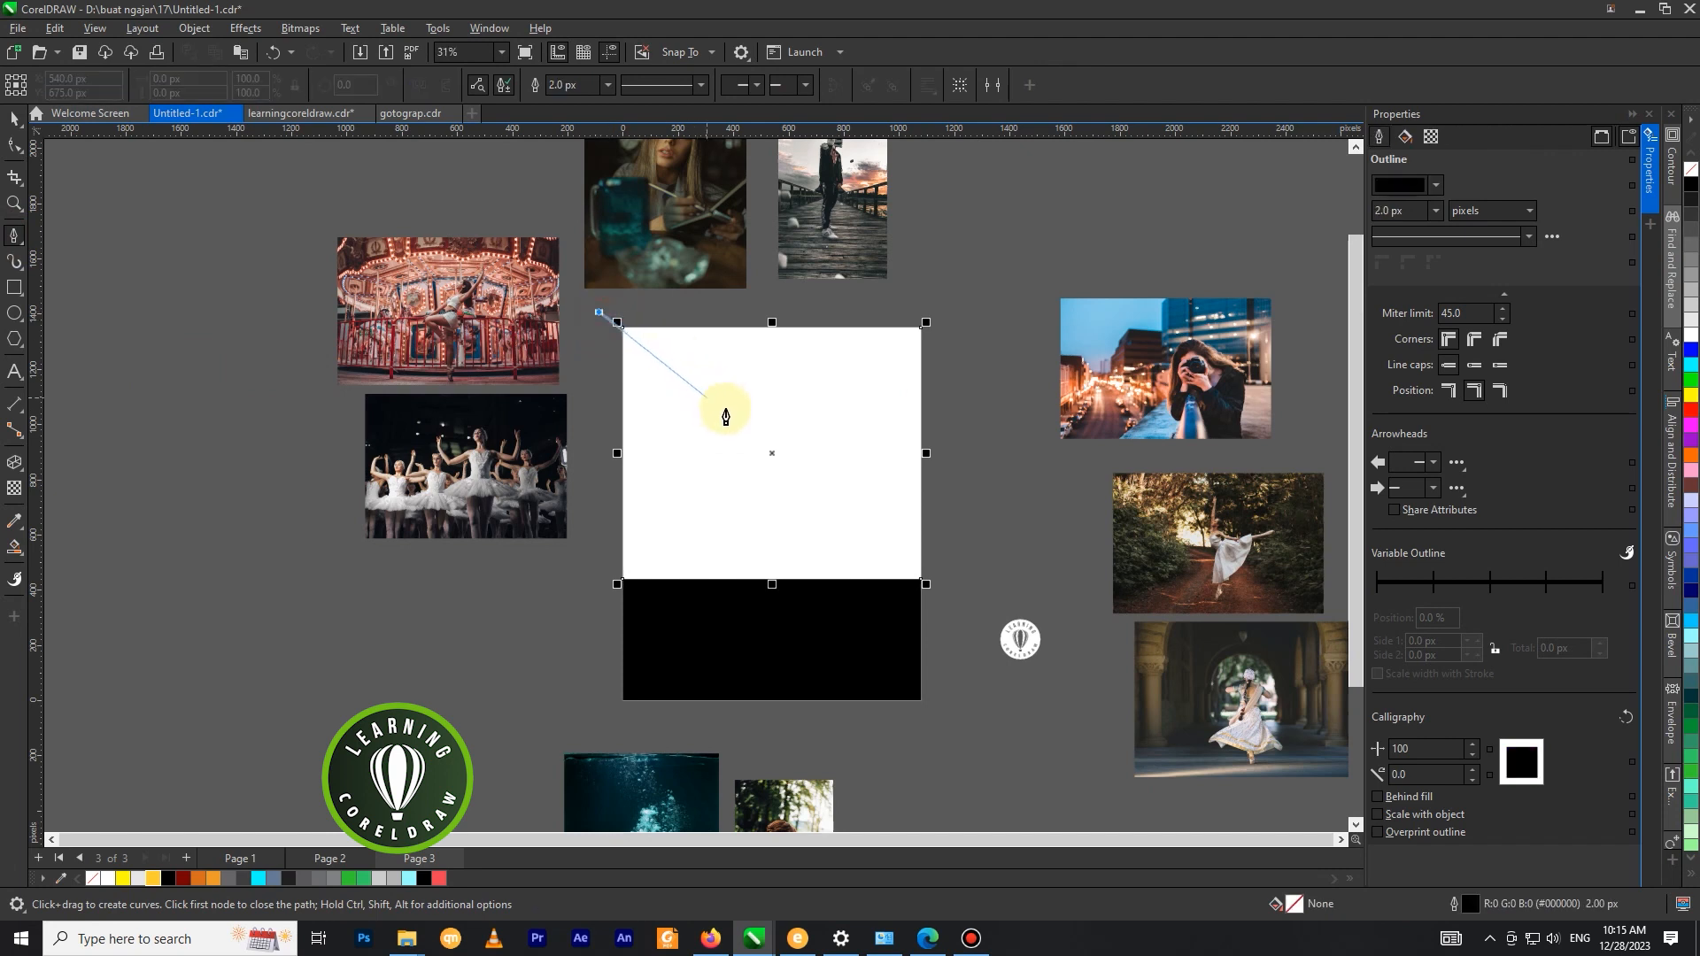
double_click(772, 453)
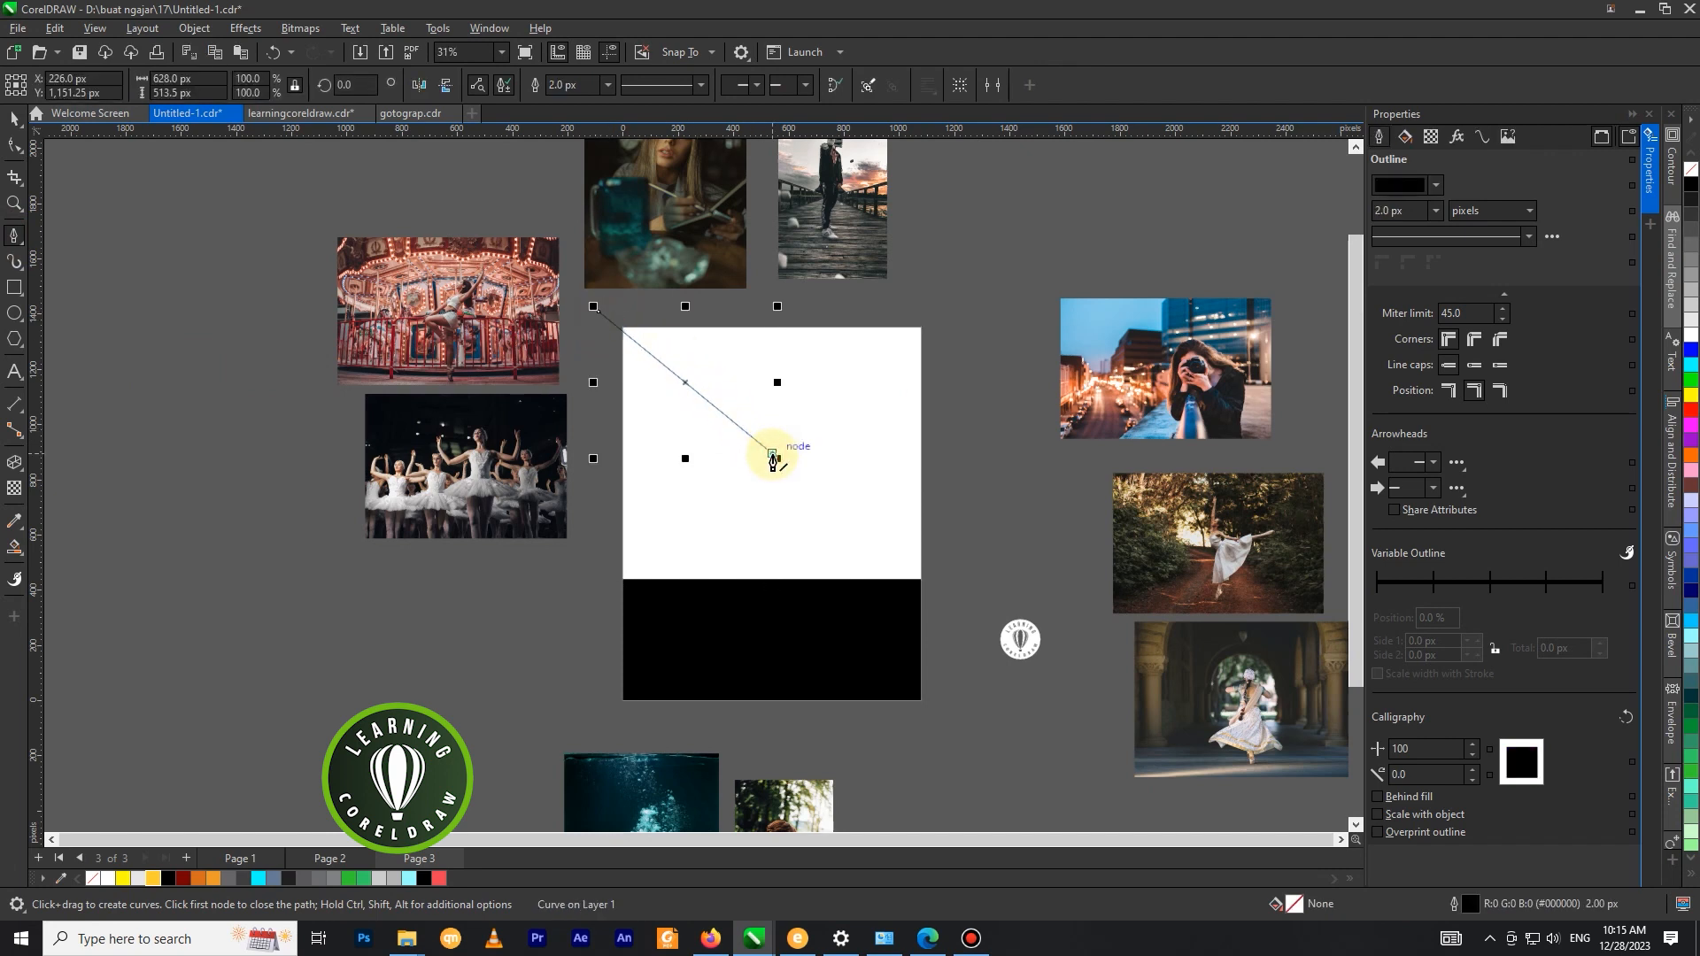
key("Escape")
Convert the diagonal line to a curve and bend its middle outward, up and to the right, into a gentle arc.
left_click(14, 146)
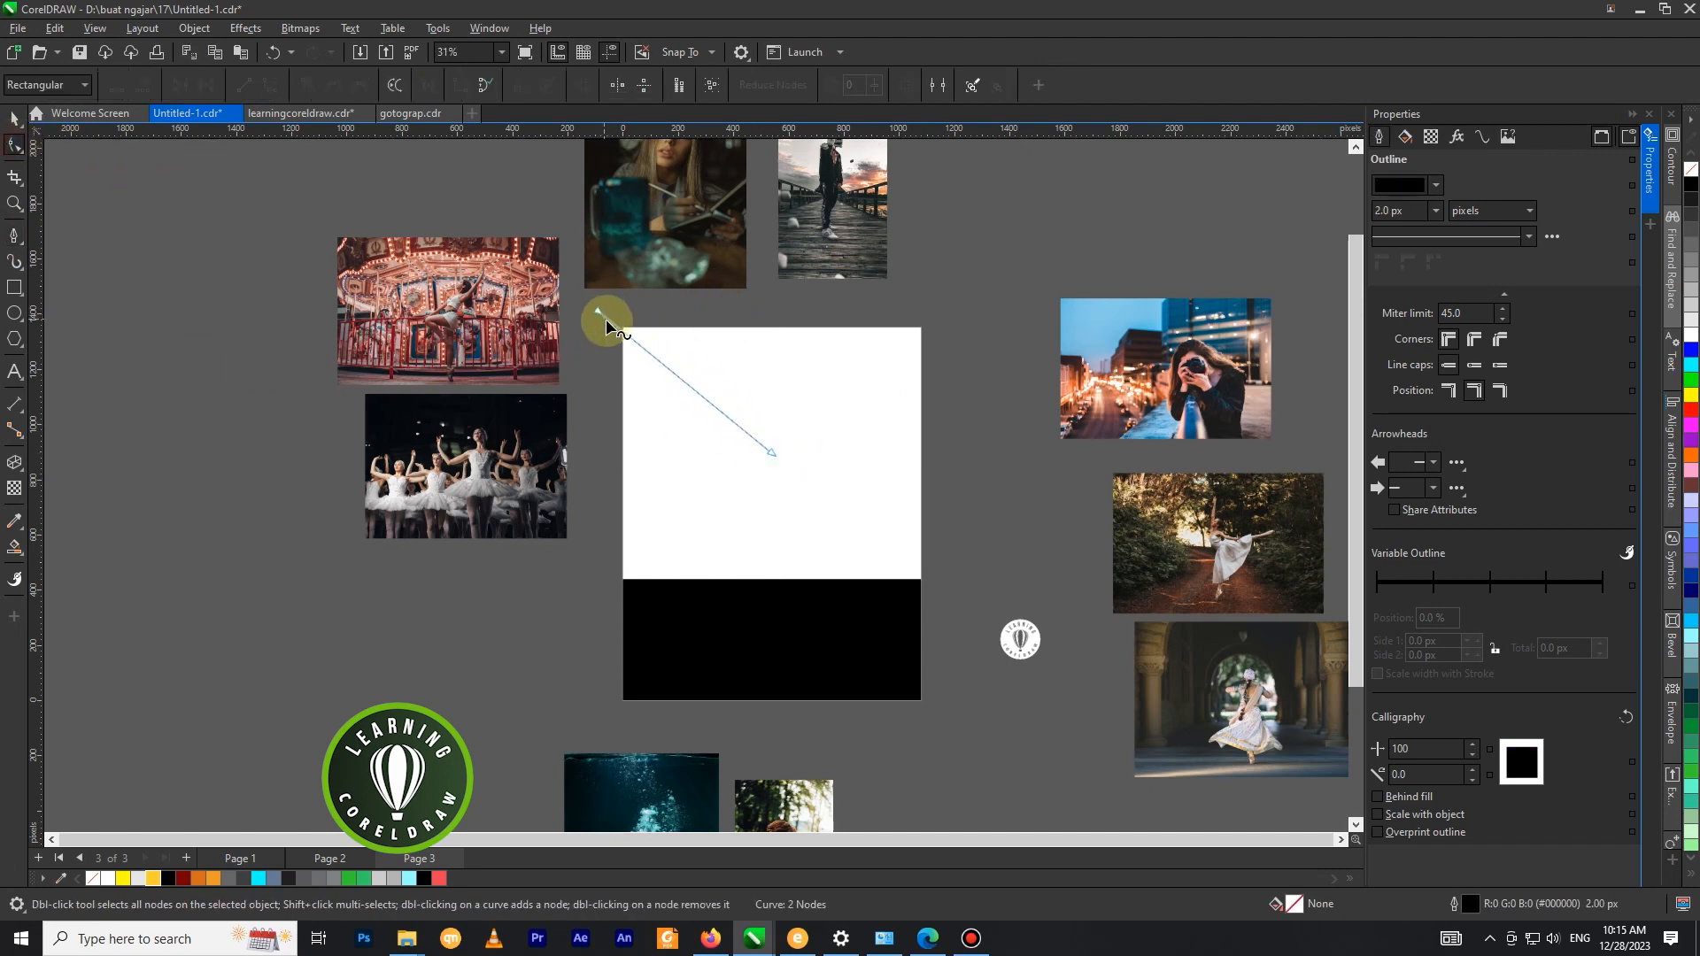
left_click(684, 383)
left_click(361, 85)
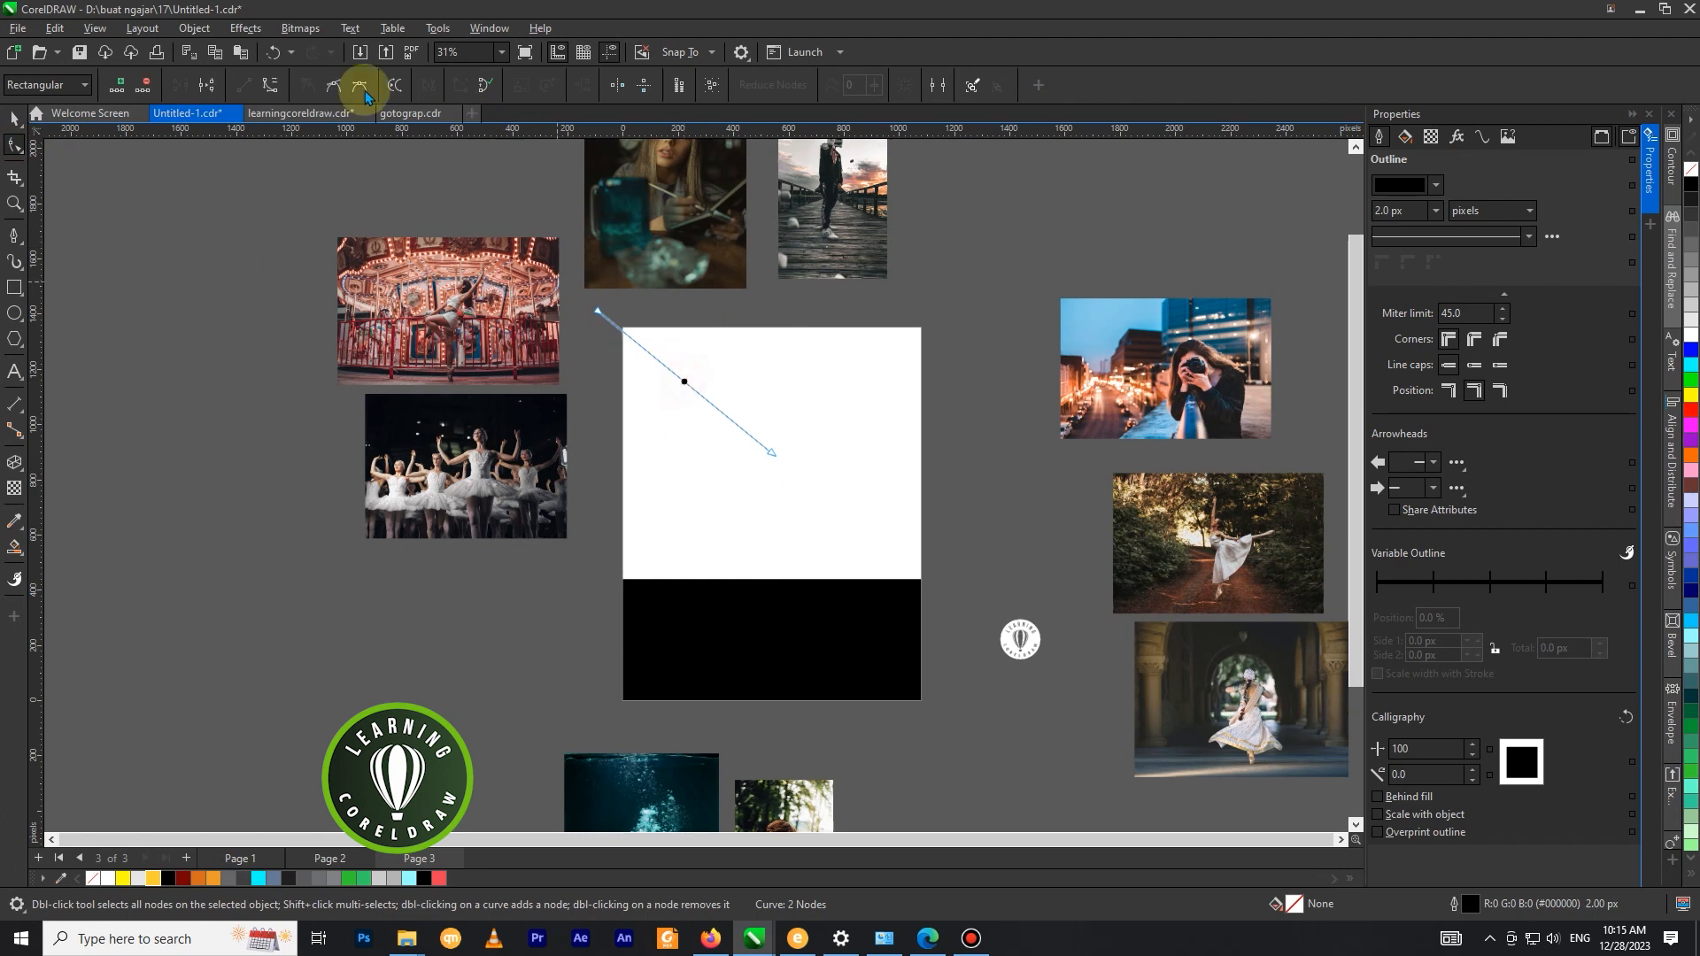
scroll(687, 357, "up", 1)
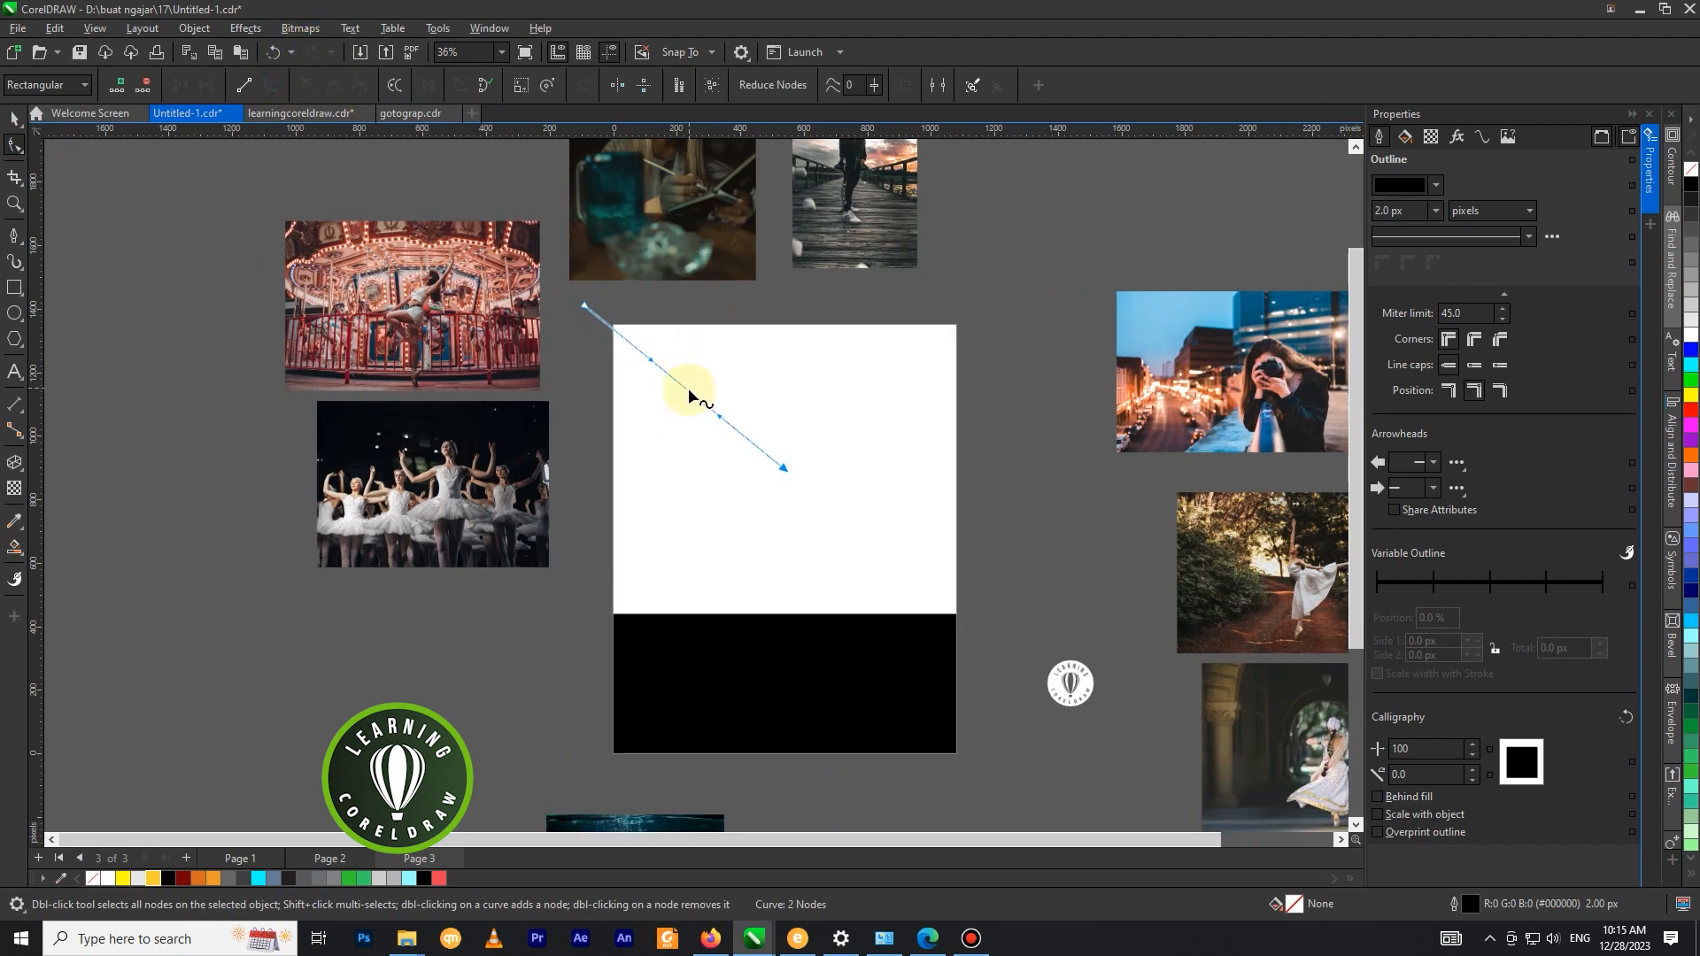
left_click_drag(687, 388, 699, 390)
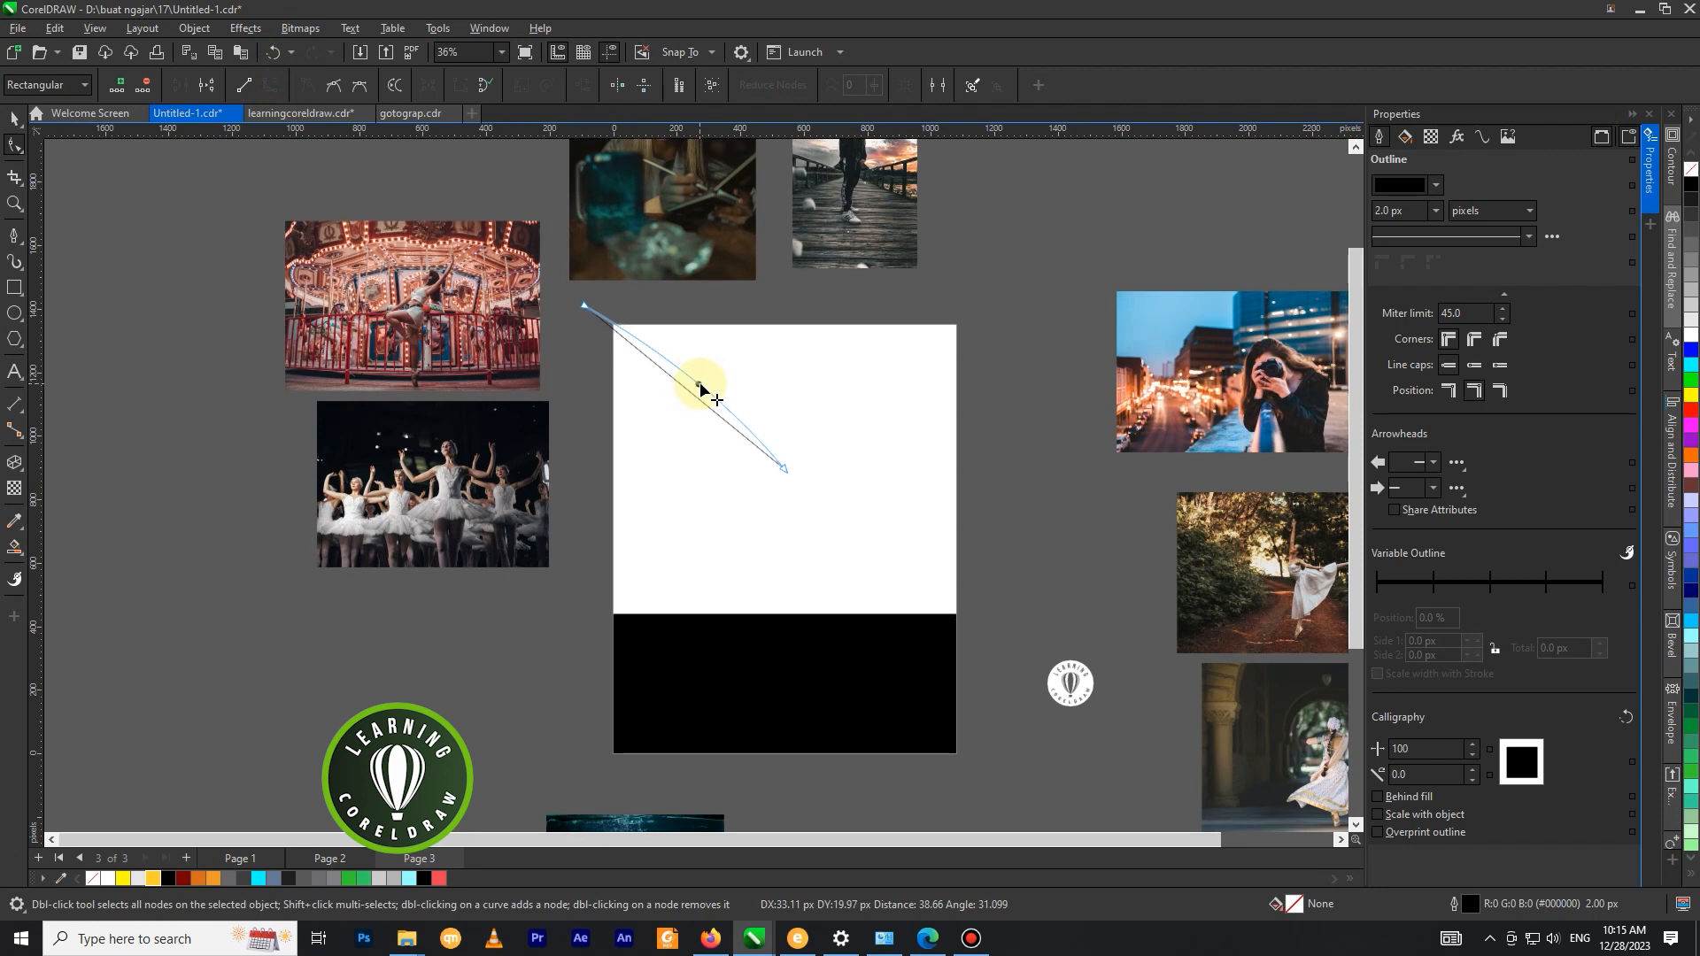
left_click_drag(711, 383, 711, 384)
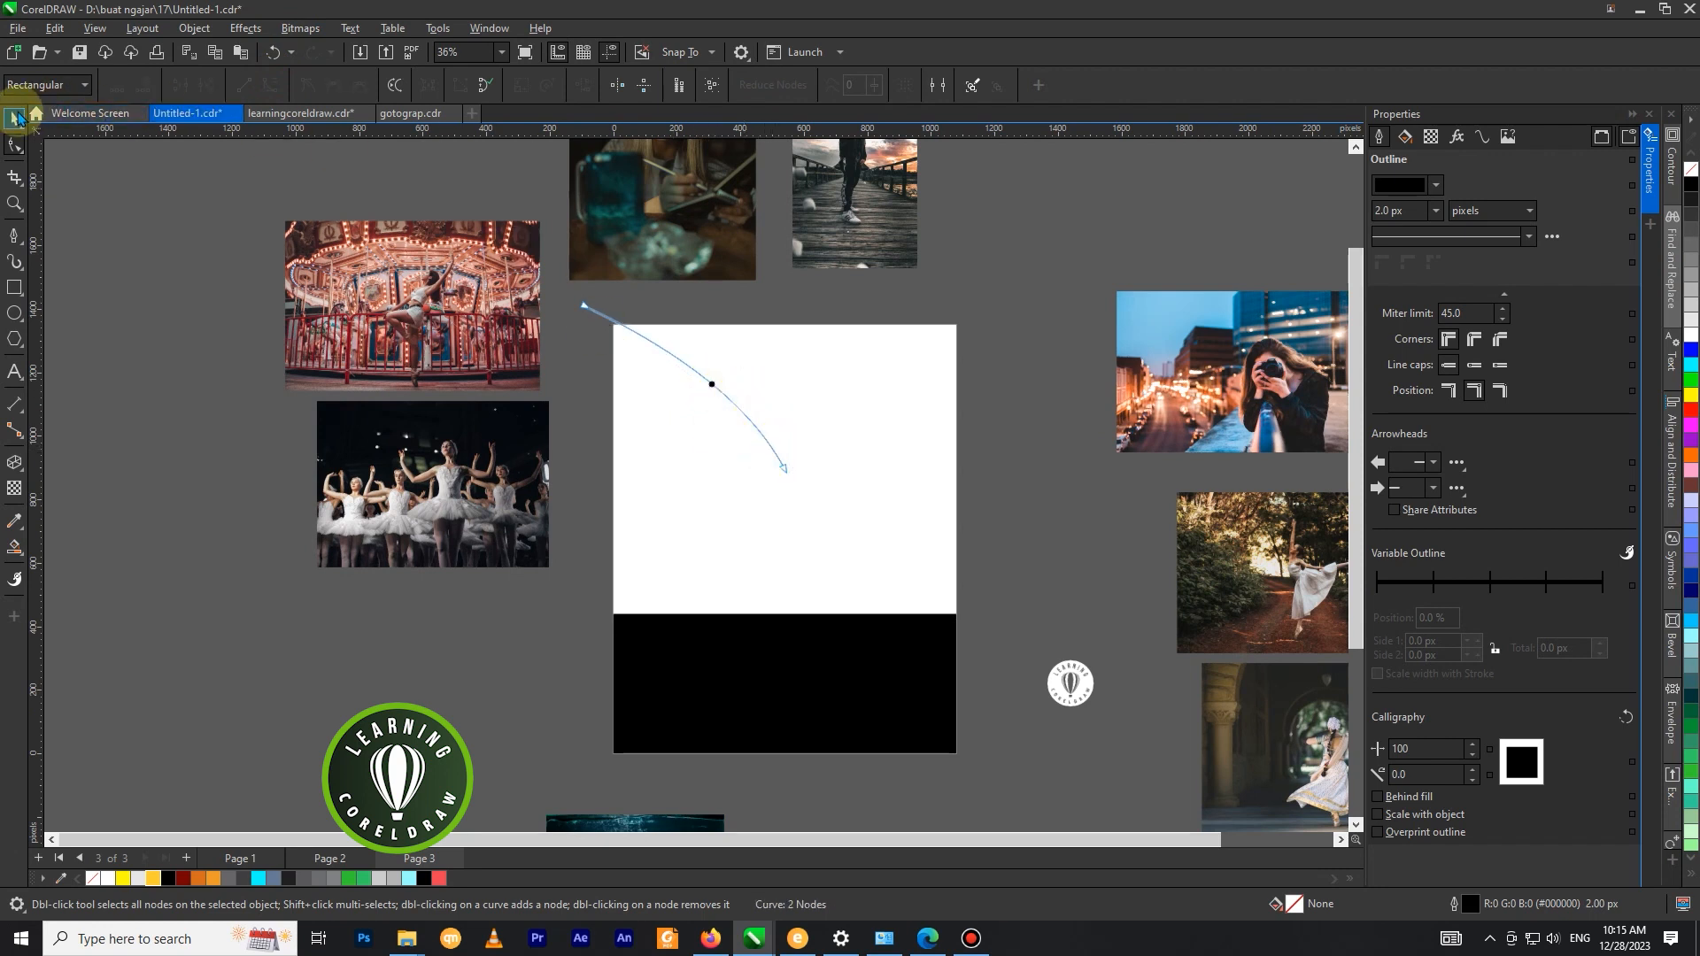
Create a copy of the arc rotated about 39° clockwise around its end at the white rectangle's centre.
key("space")
left_click(693, 372)
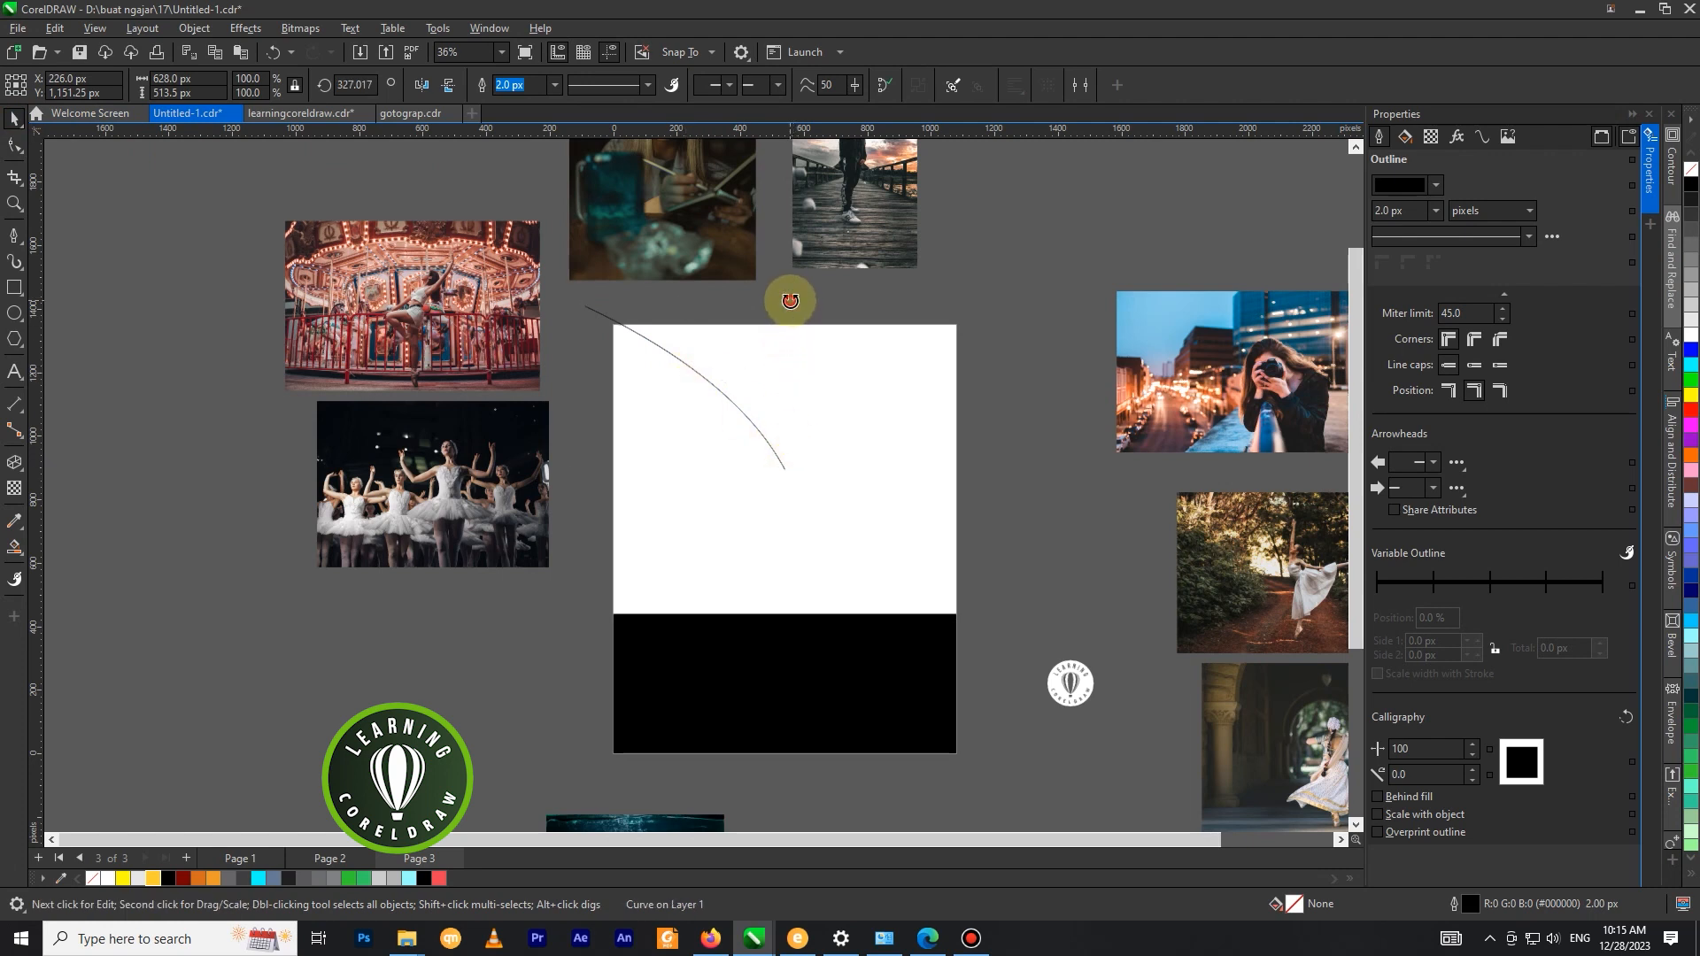
left_click_drag(789, 301, 891, 332)
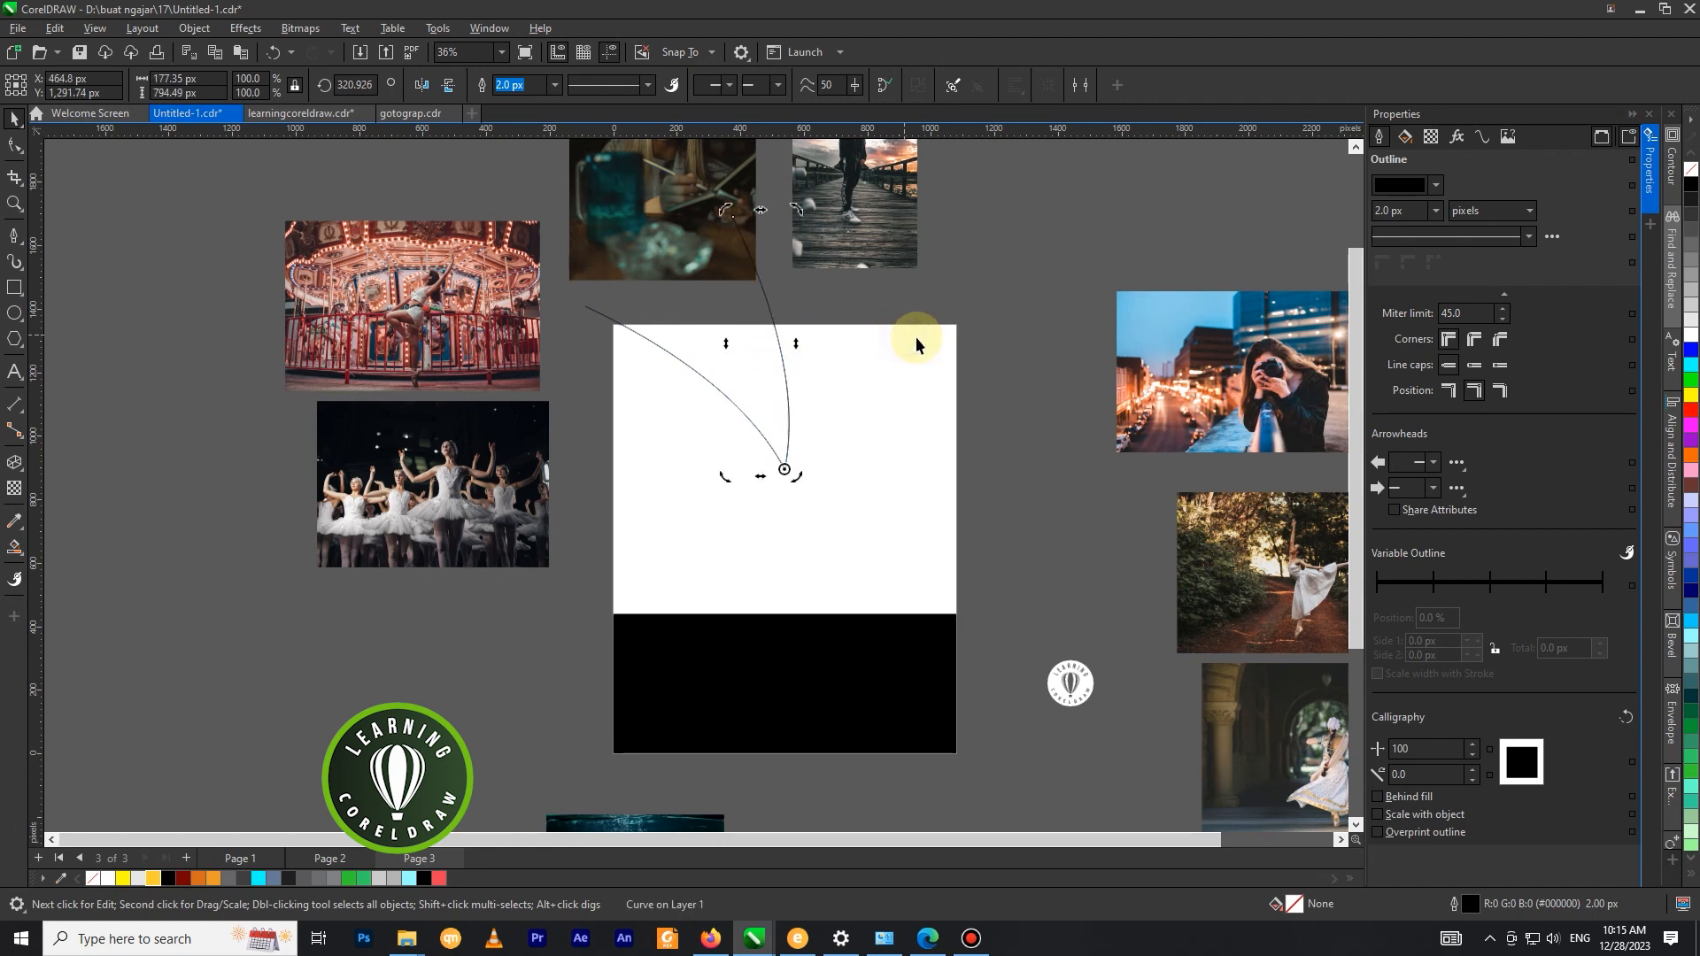
Repeat the rotated duplication until nine arcs radiate in a full circle from the centre.
key("ctrl+r")
key("ctrl+r")
key("ctrl+r")
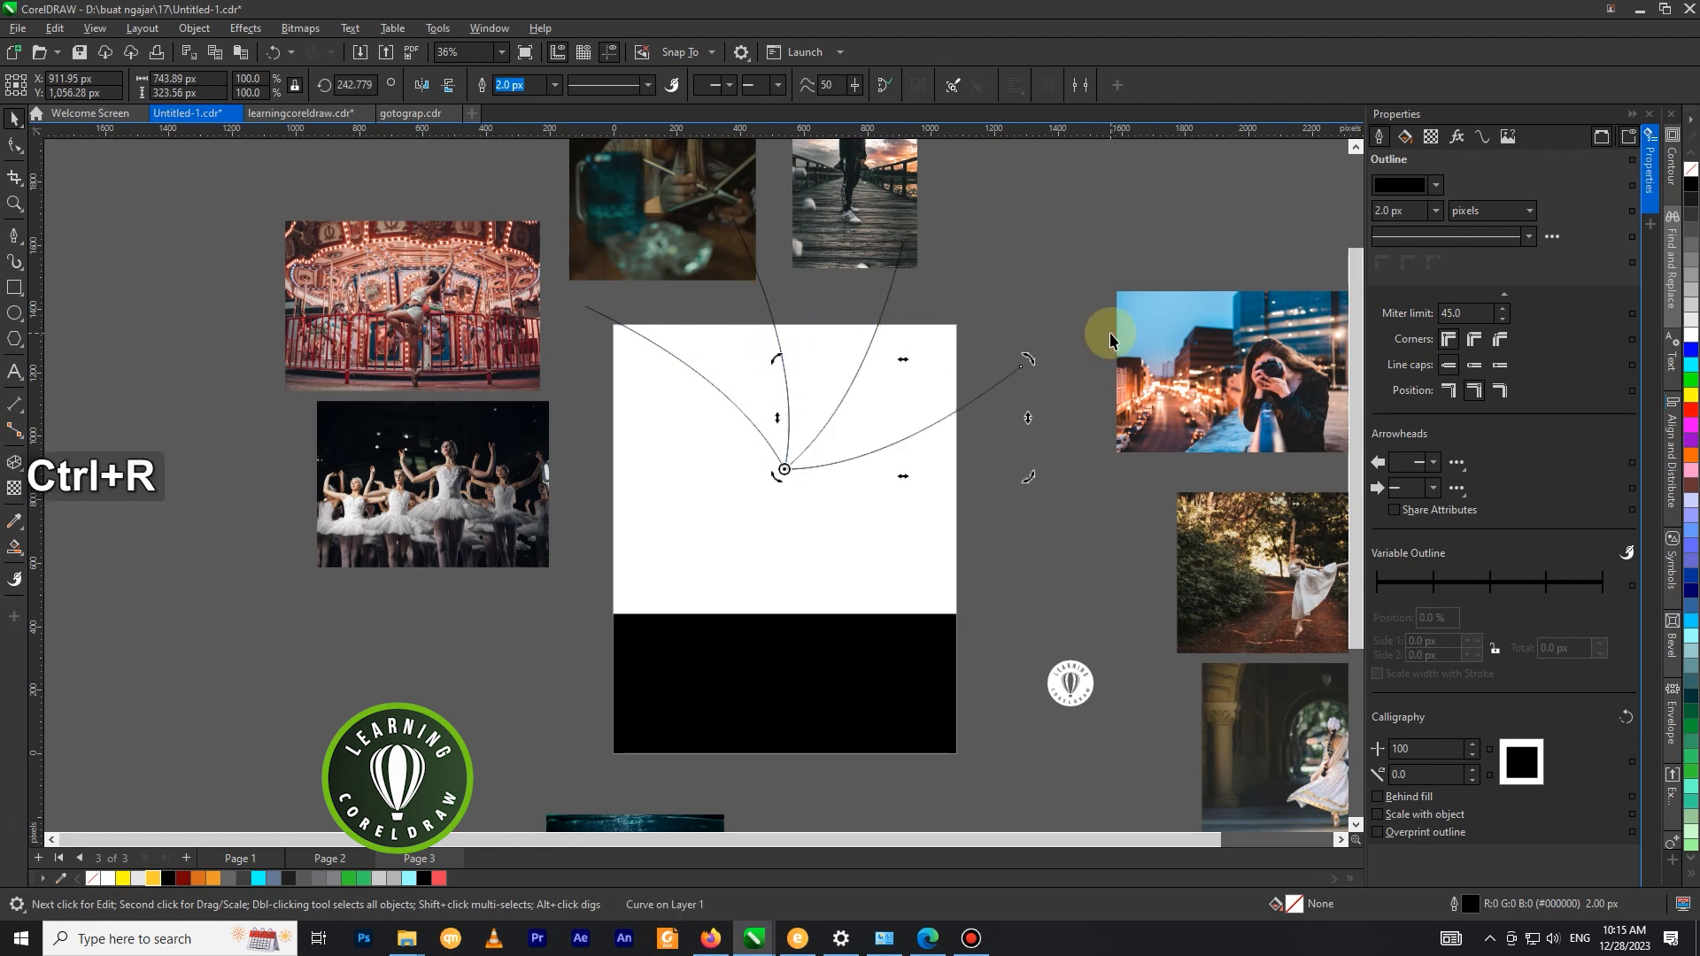
key("ctrl+r")
key("ctrl+r")
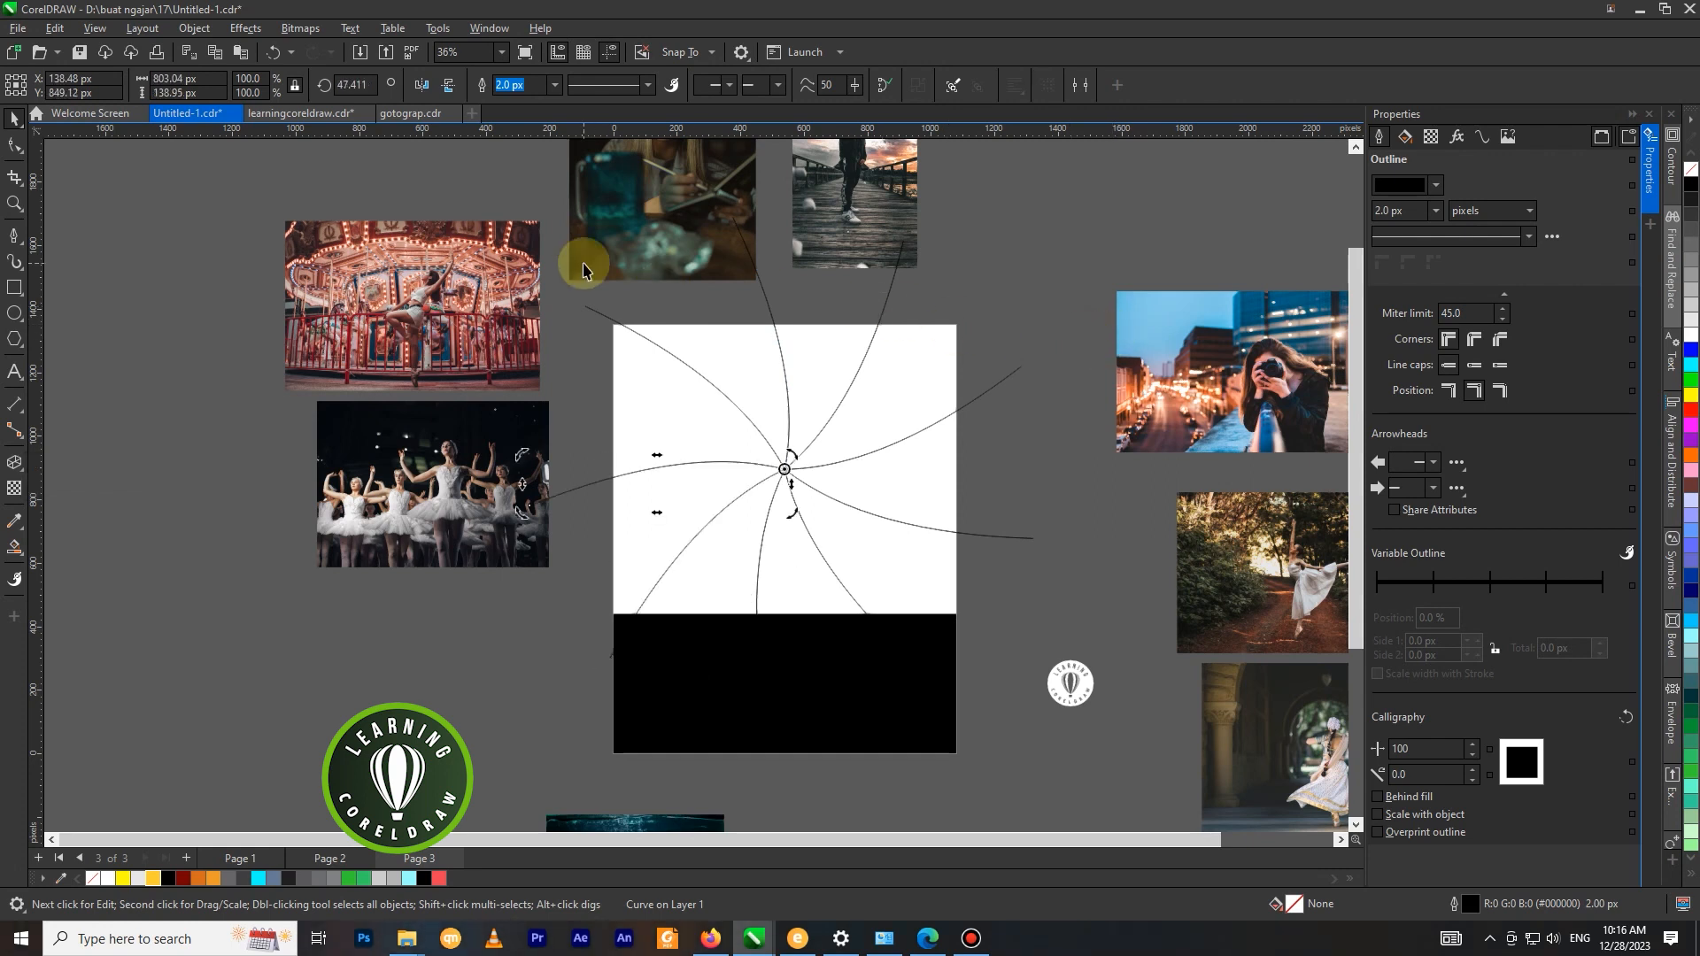
Select all nine radiating arcs together and set their outline width to 5 px.
left_click(324, 320)
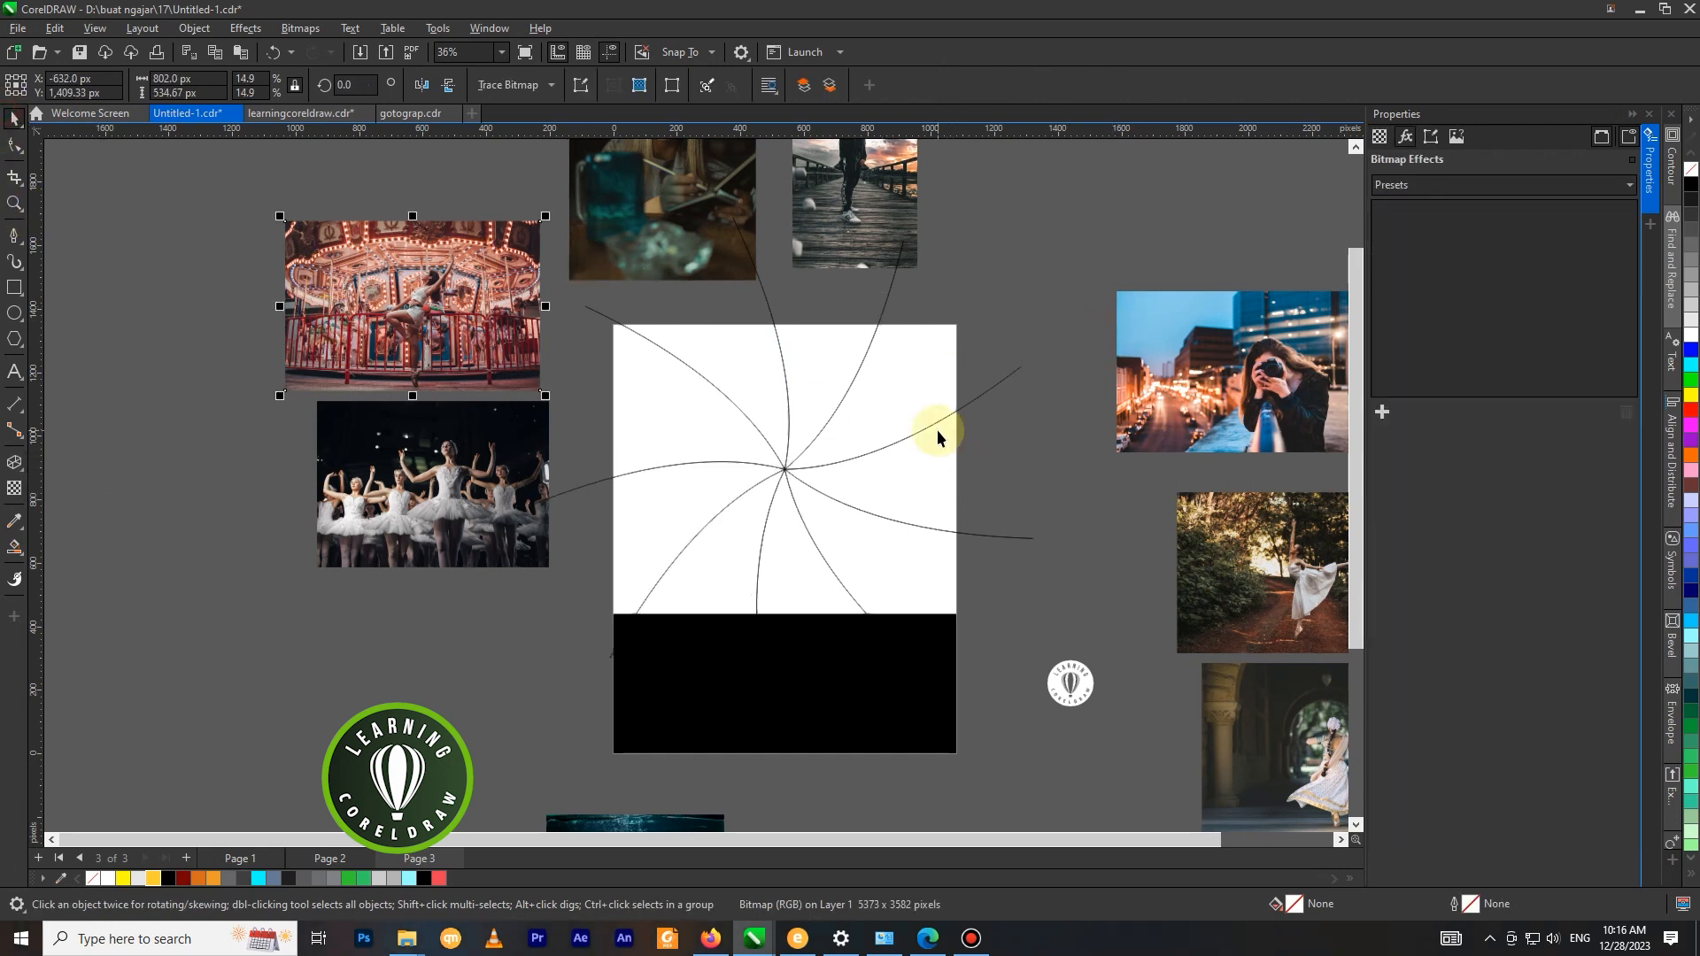
left_click(789, 405)
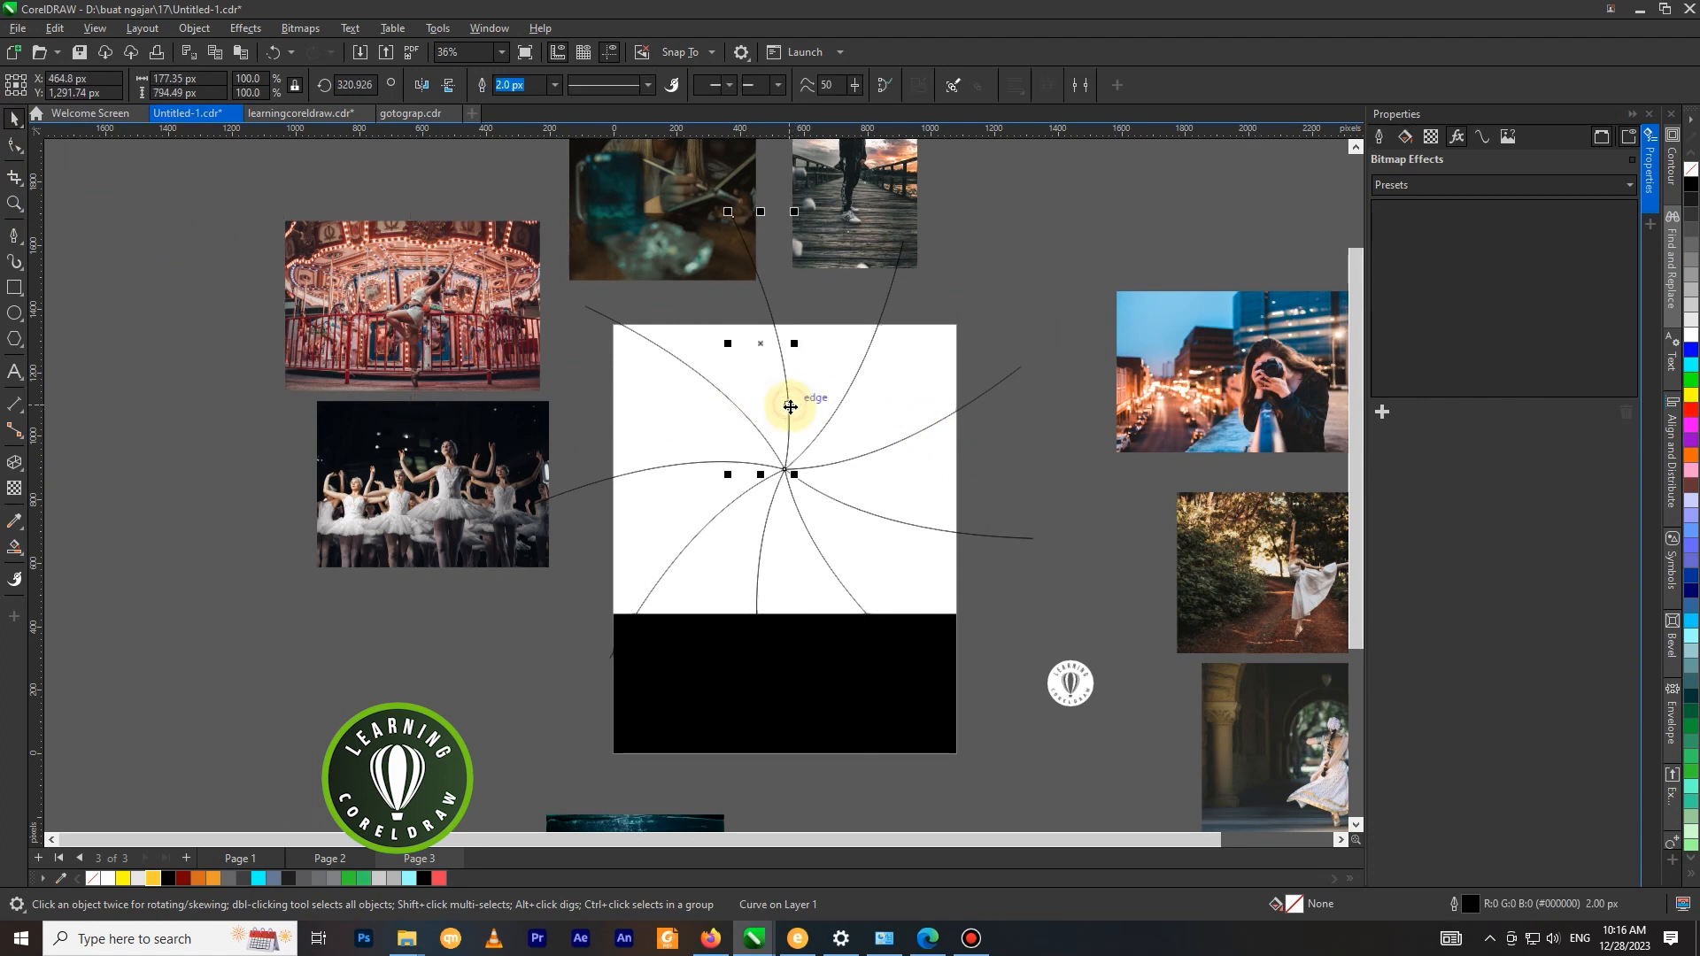
left_click(736, 407, "shift")
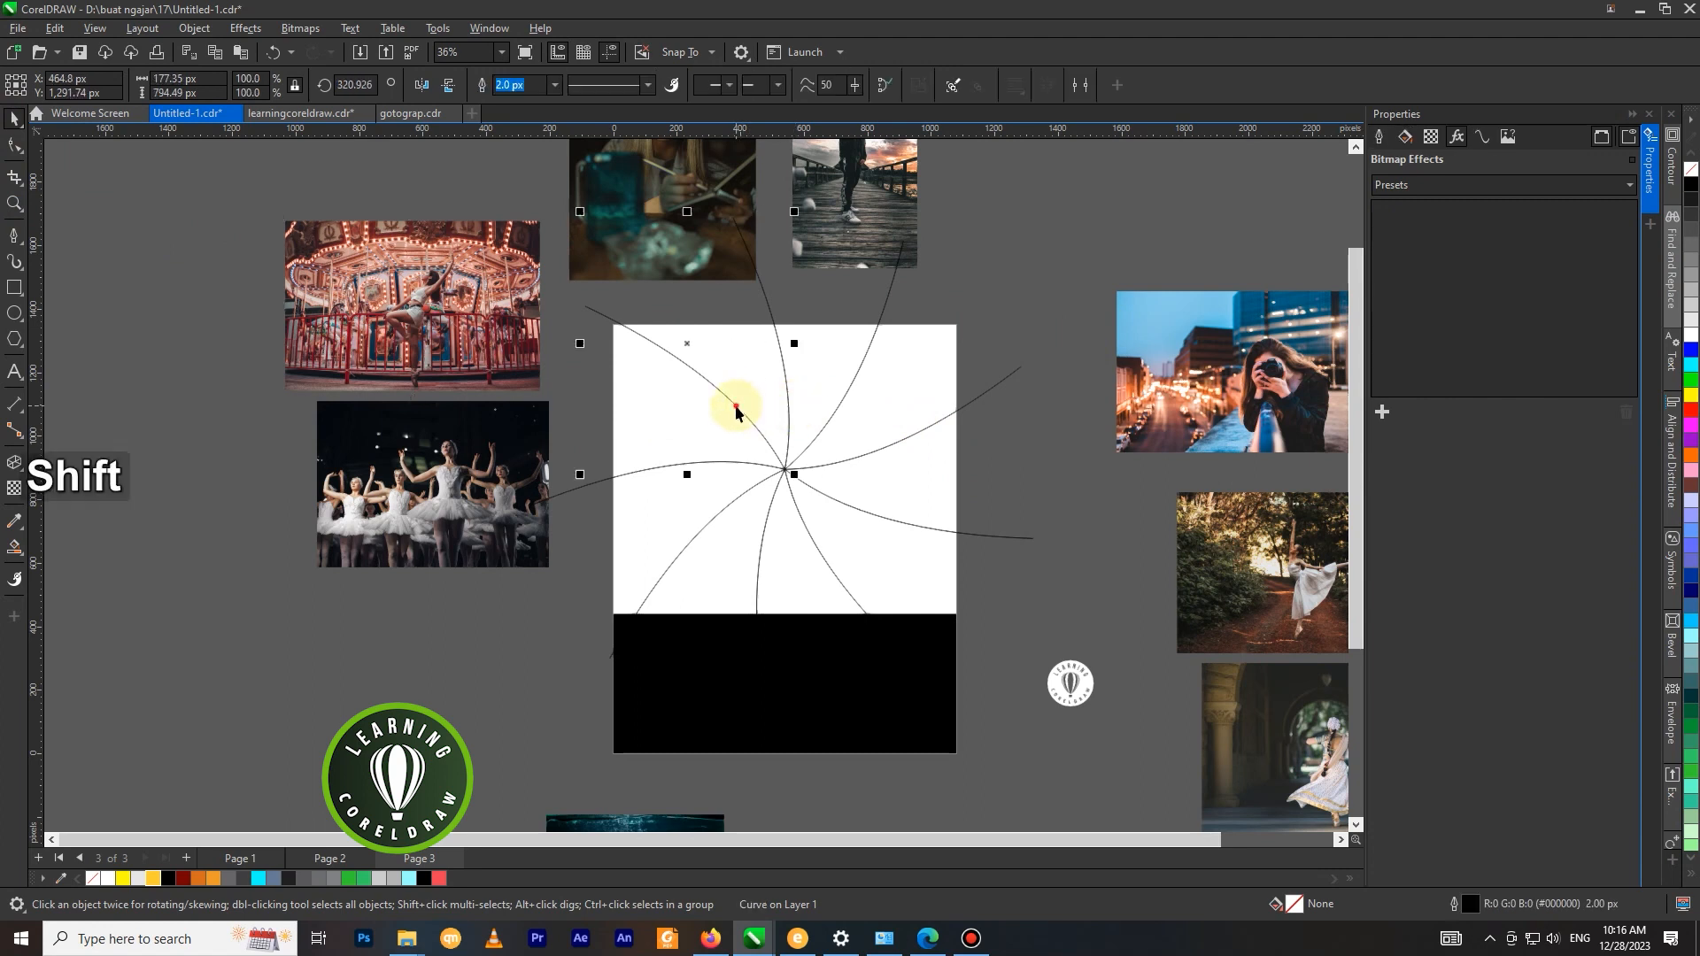
left_click(558, 501, "shift")
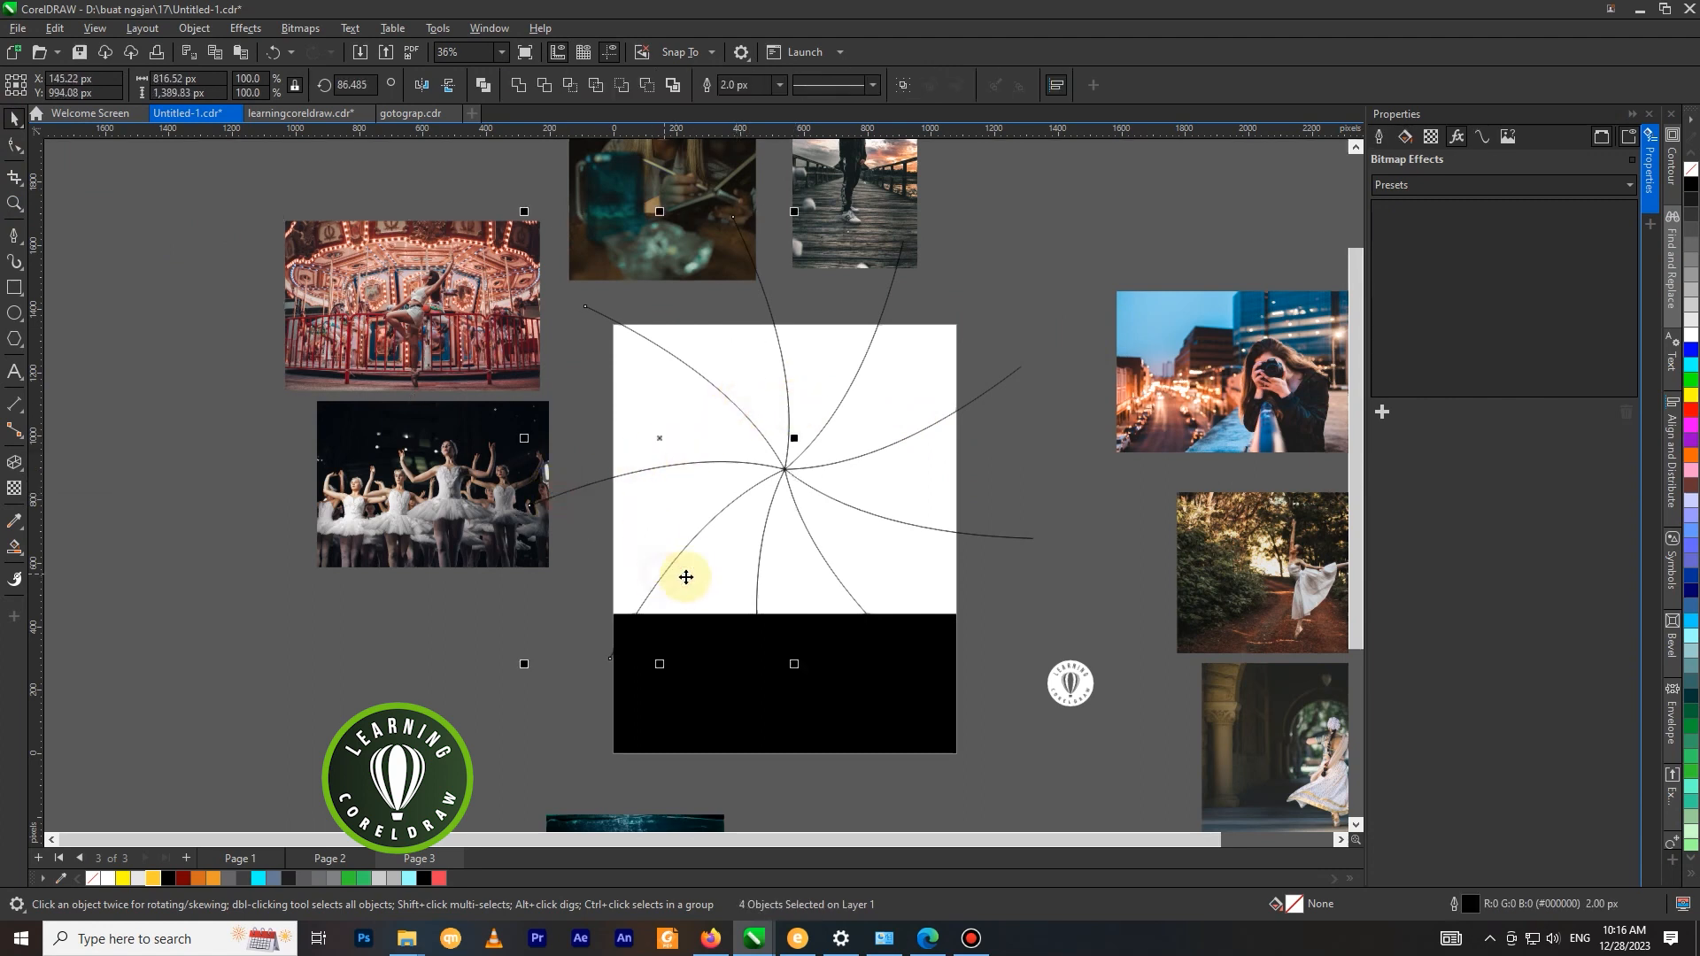
left_click(757, 579, "shift")
left_click(814, 554, "shift")
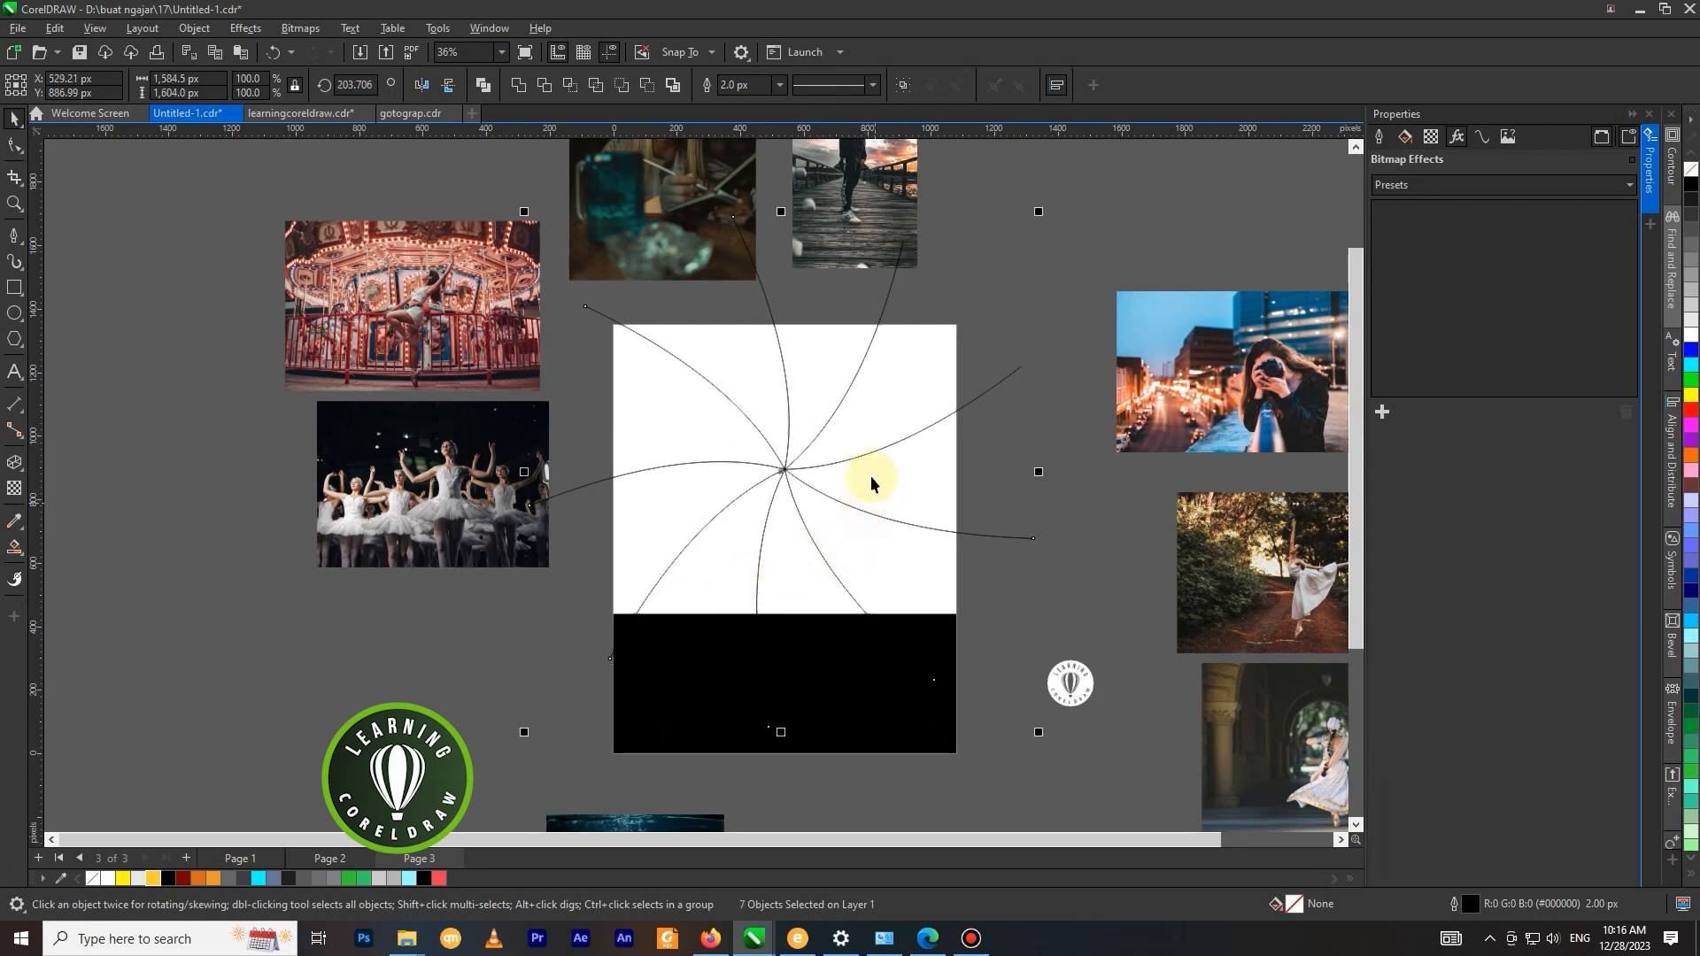
left_click(854, 457, "shift")
left_click_drag(853, 457, 1127, 358)
key("ctrl+z")
left_click_drag(889, 289, 1101, 228)
key("ctrl+z")
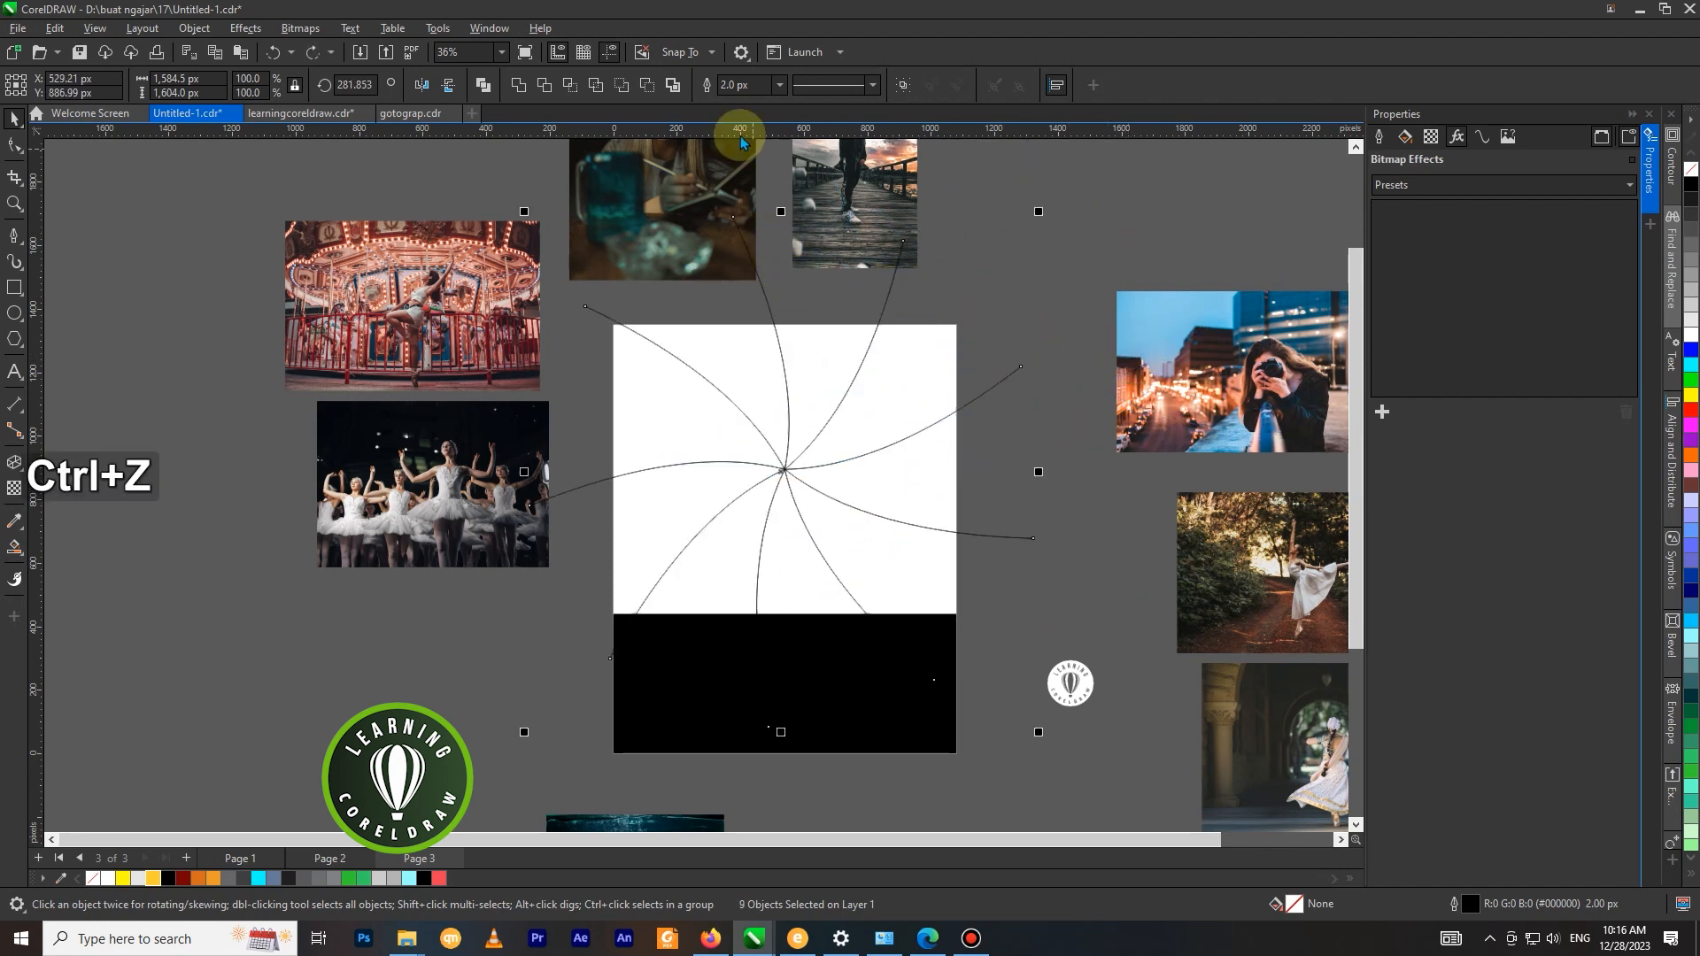
left_click(779, 85)
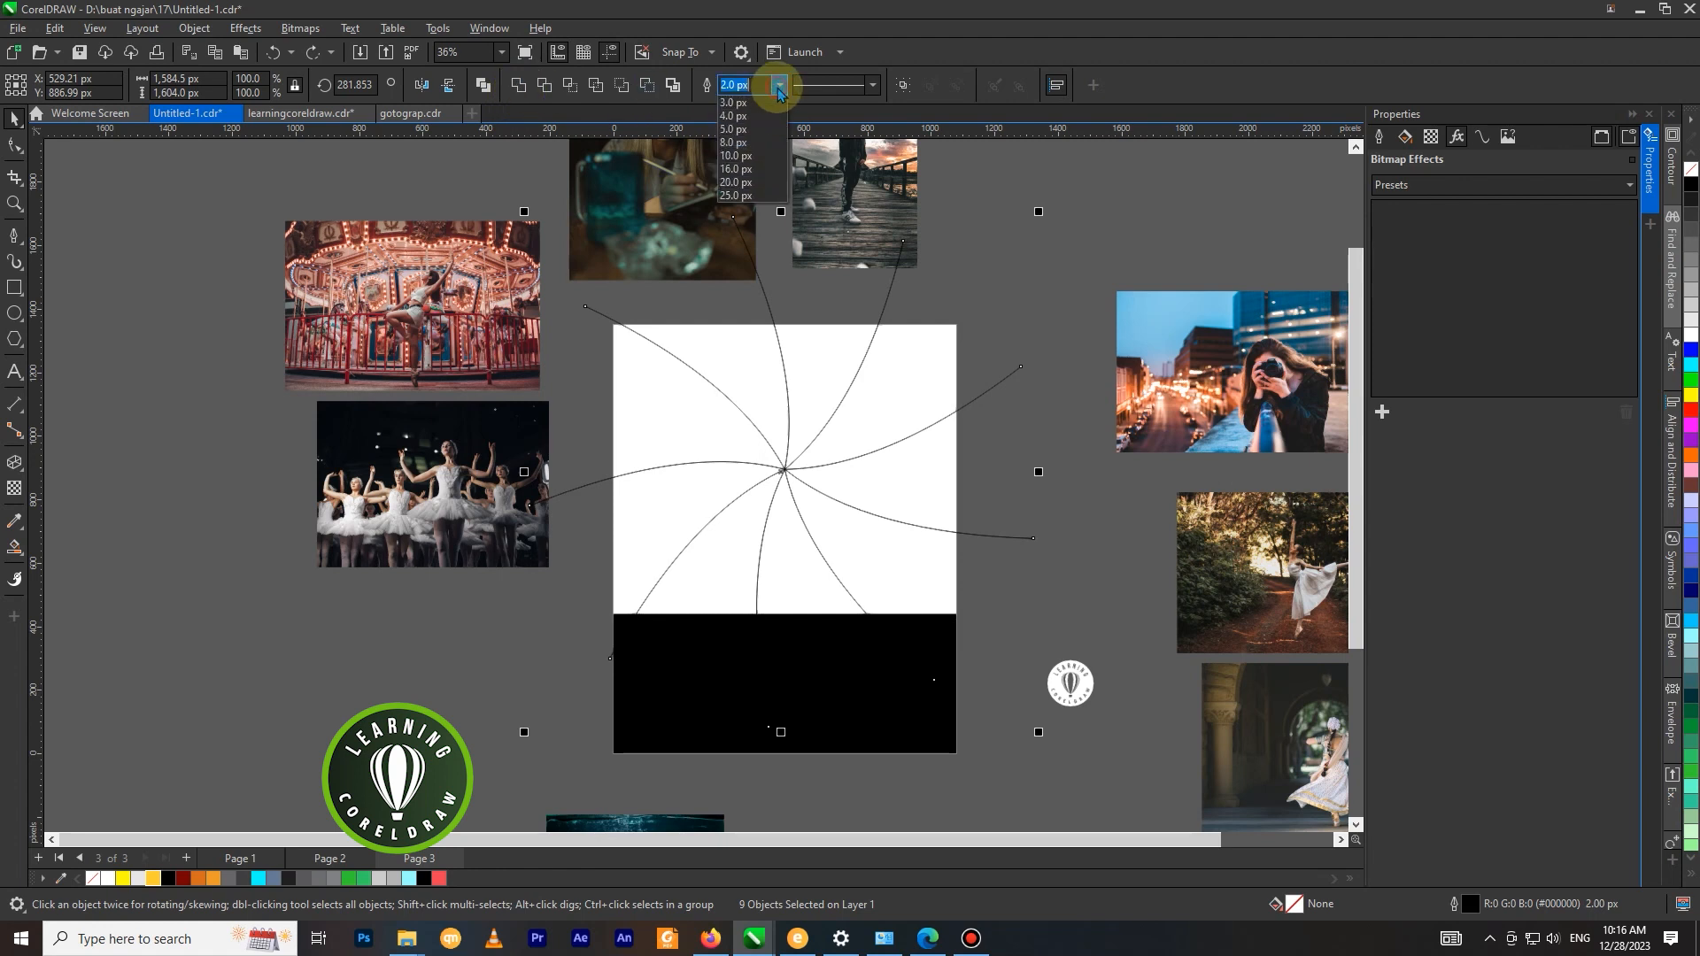
left_click(744, 170)
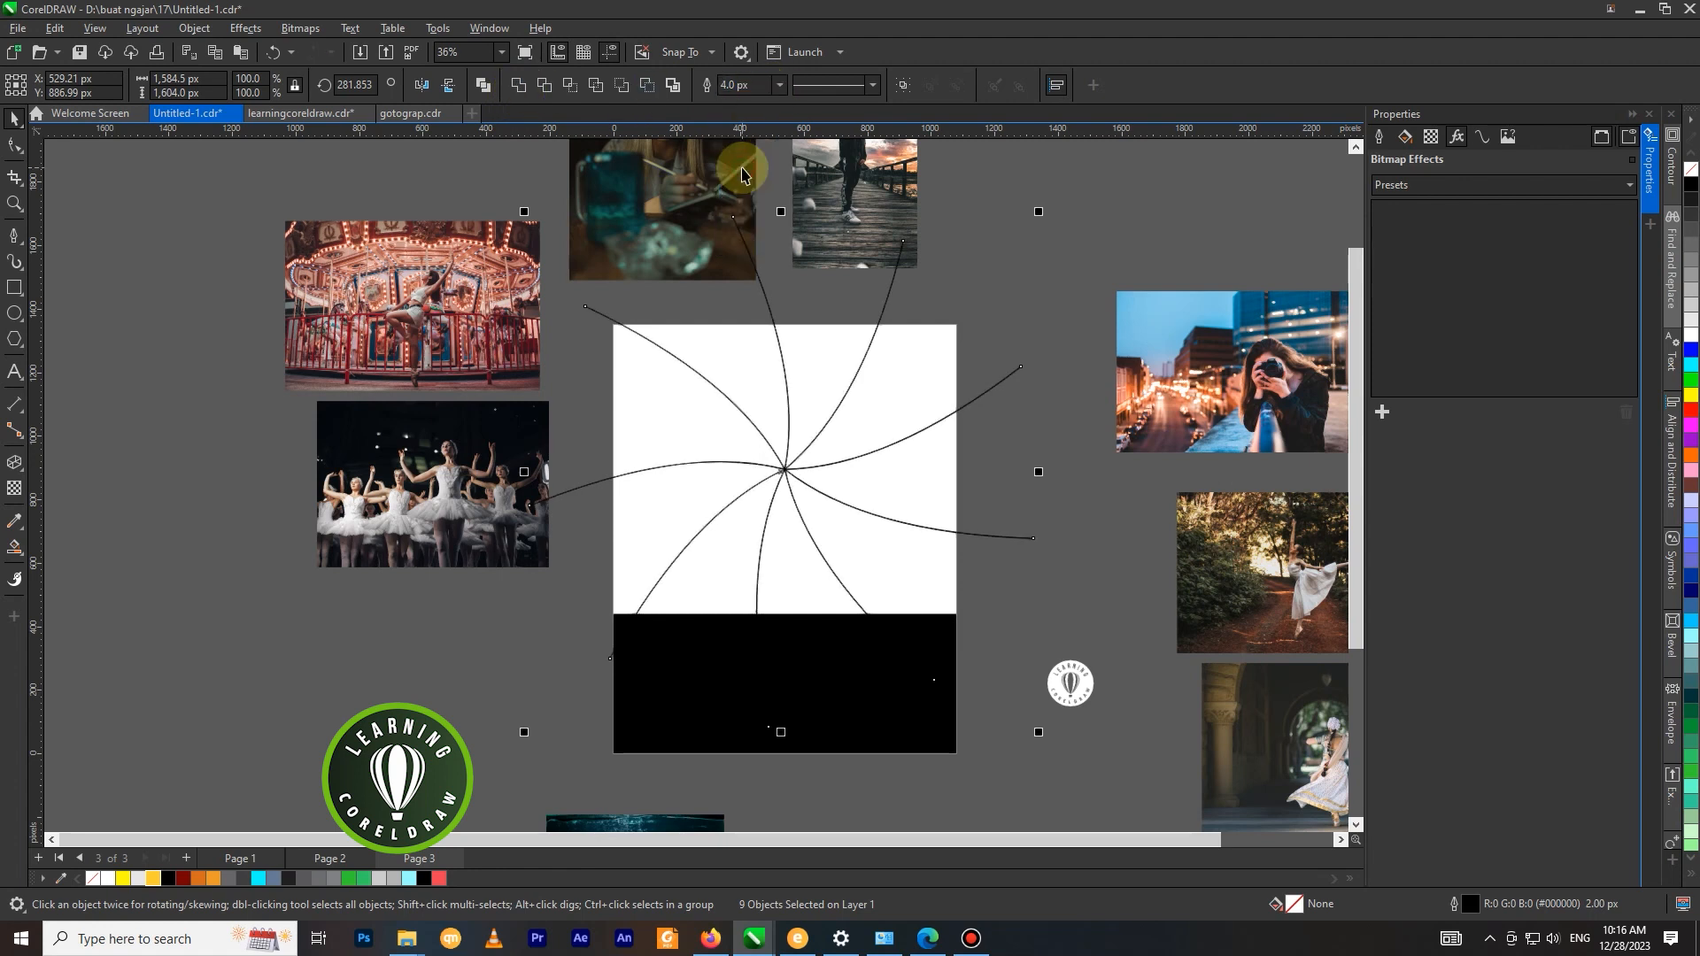
left_click(777, 86)
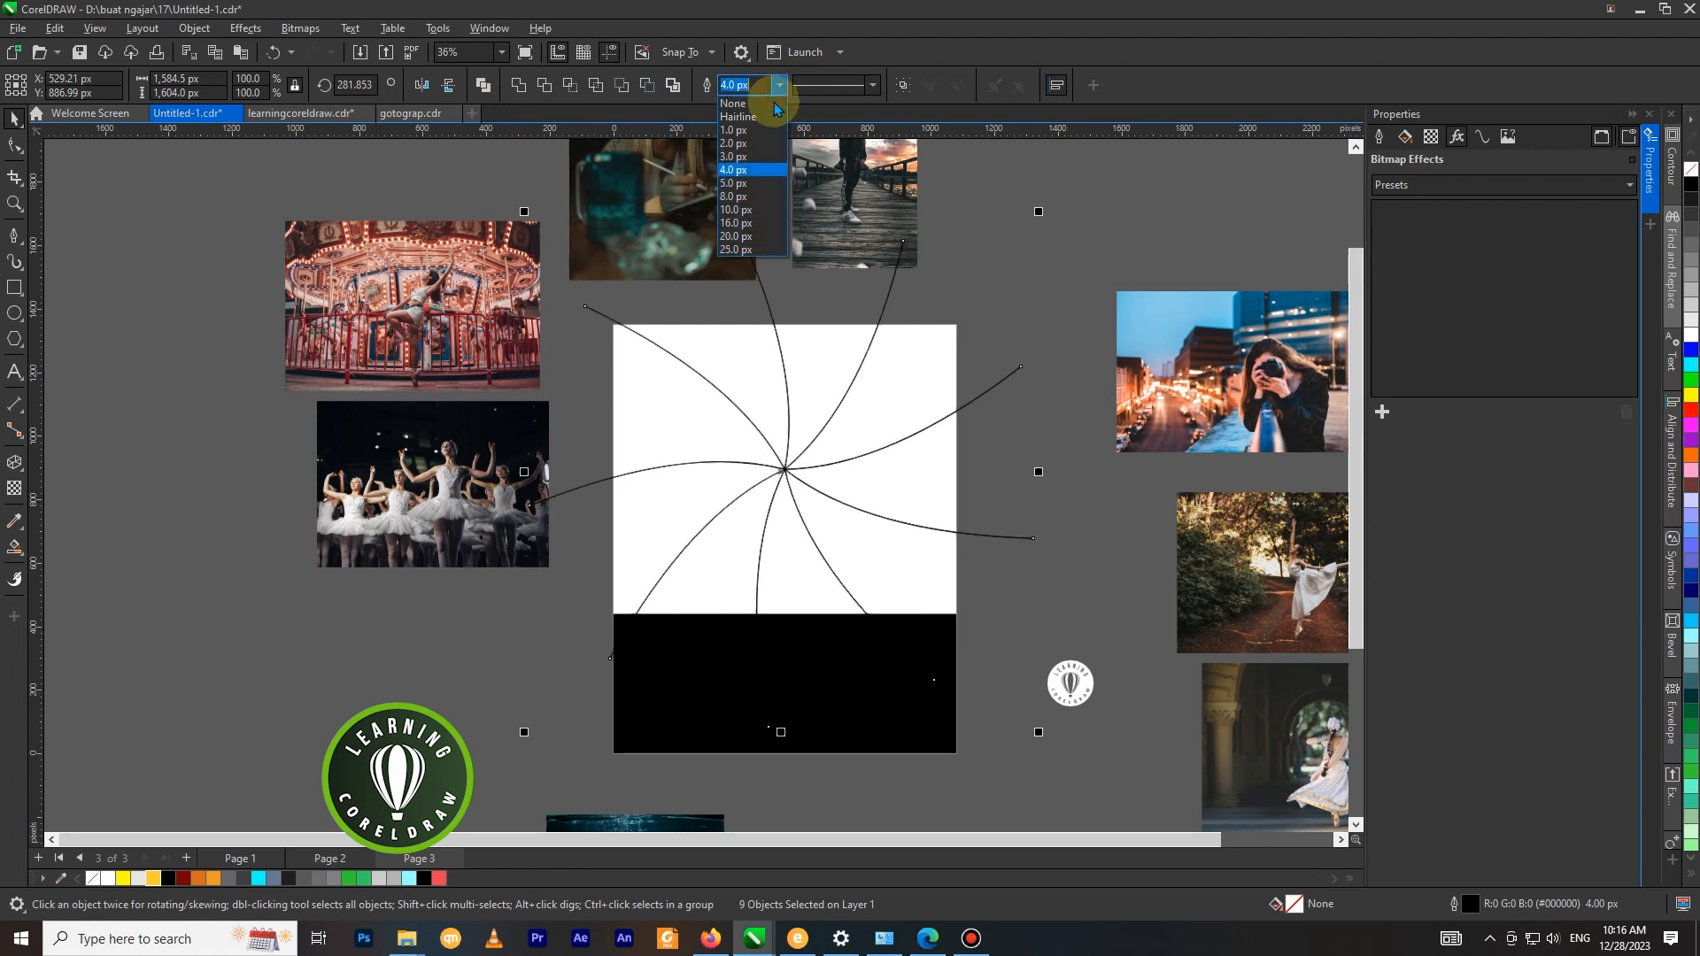
left_click(750, 183)
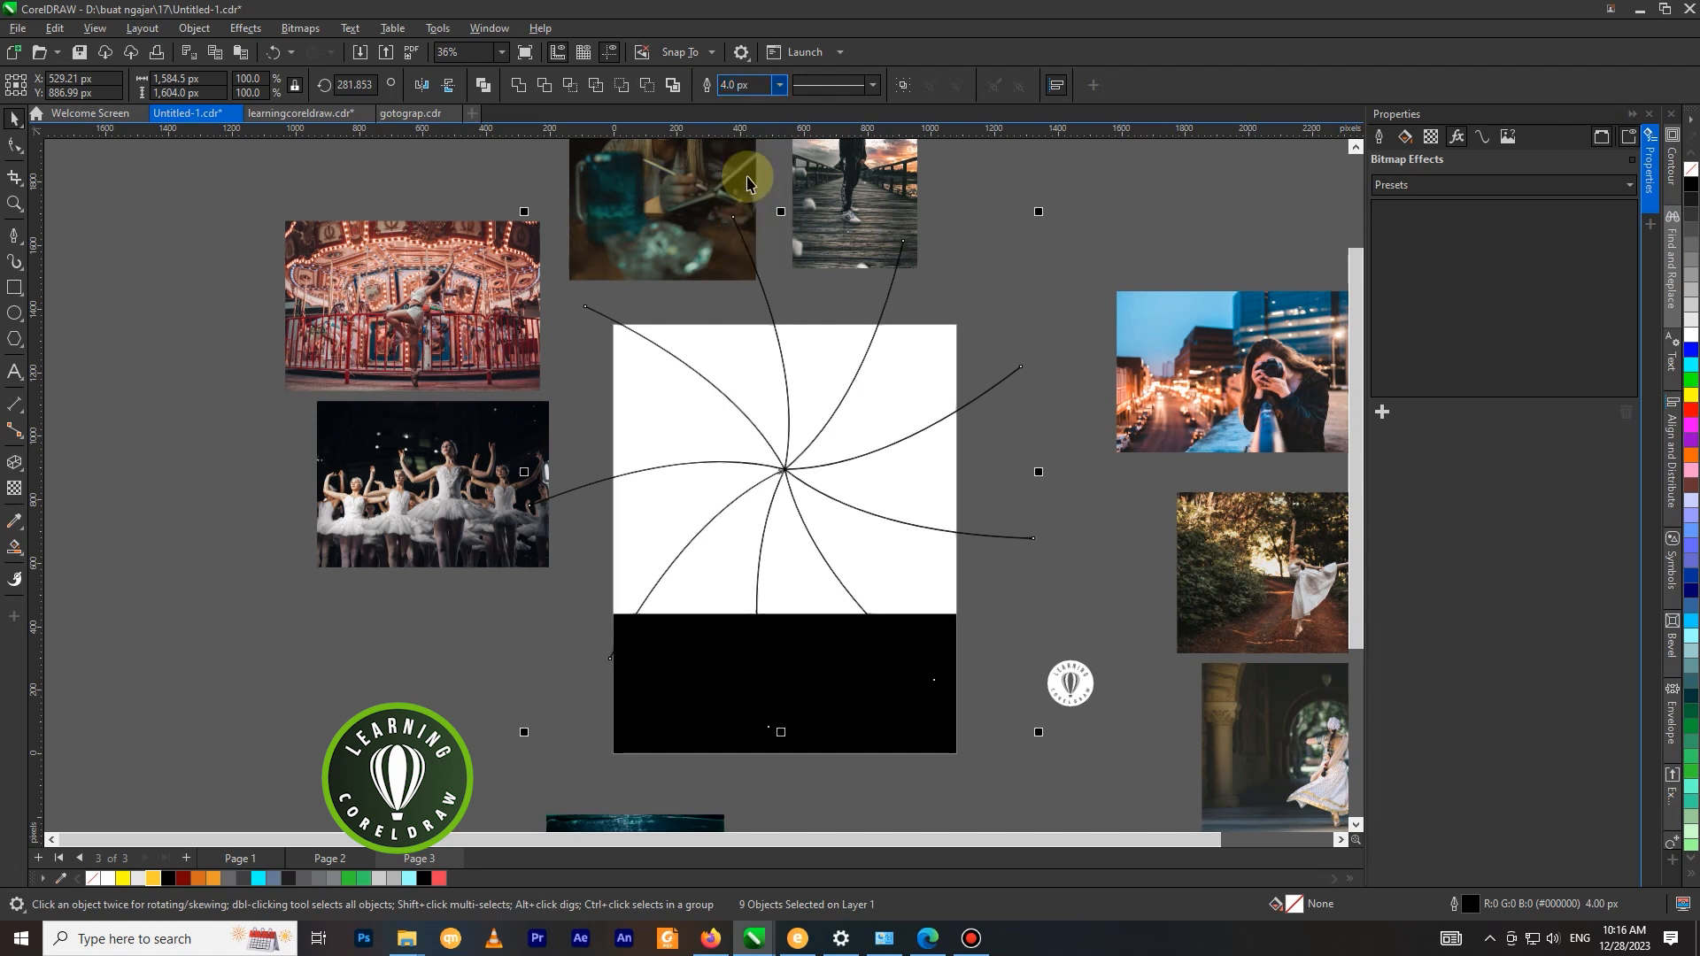
Weld the nine selected arcs into one curve object and deselect it.
left_click(518, 85)
left_click_drag(782, 467, 1012, 463)
key("ctrl+z")
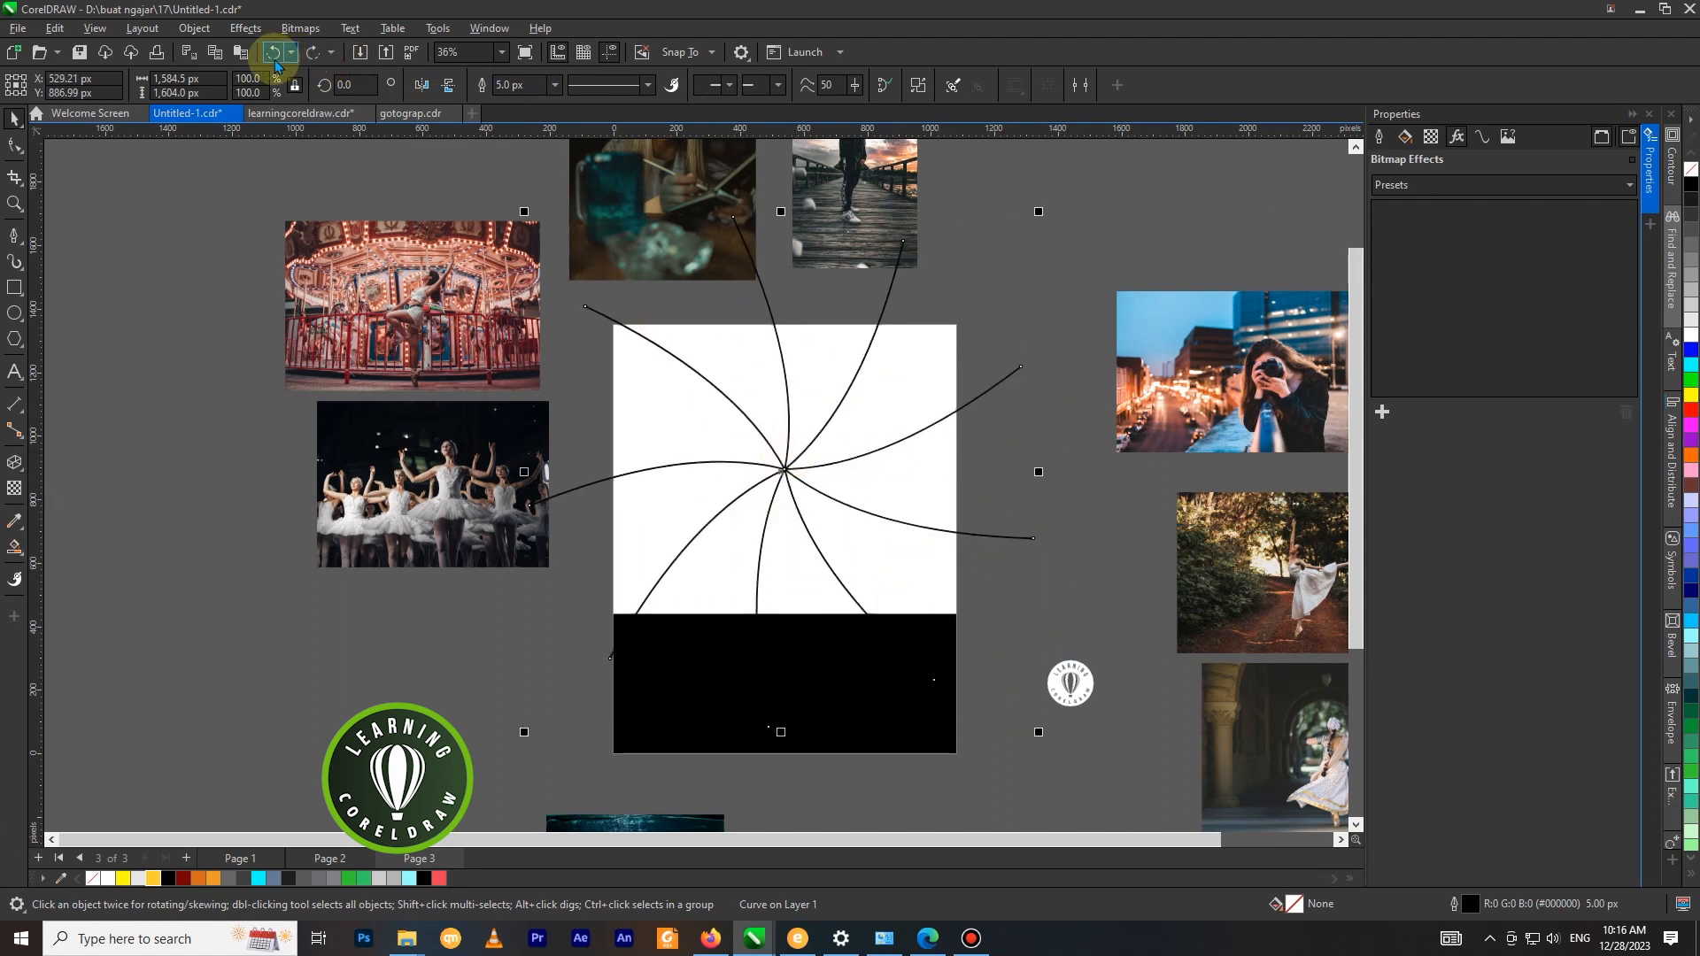
left_click(967, 322)
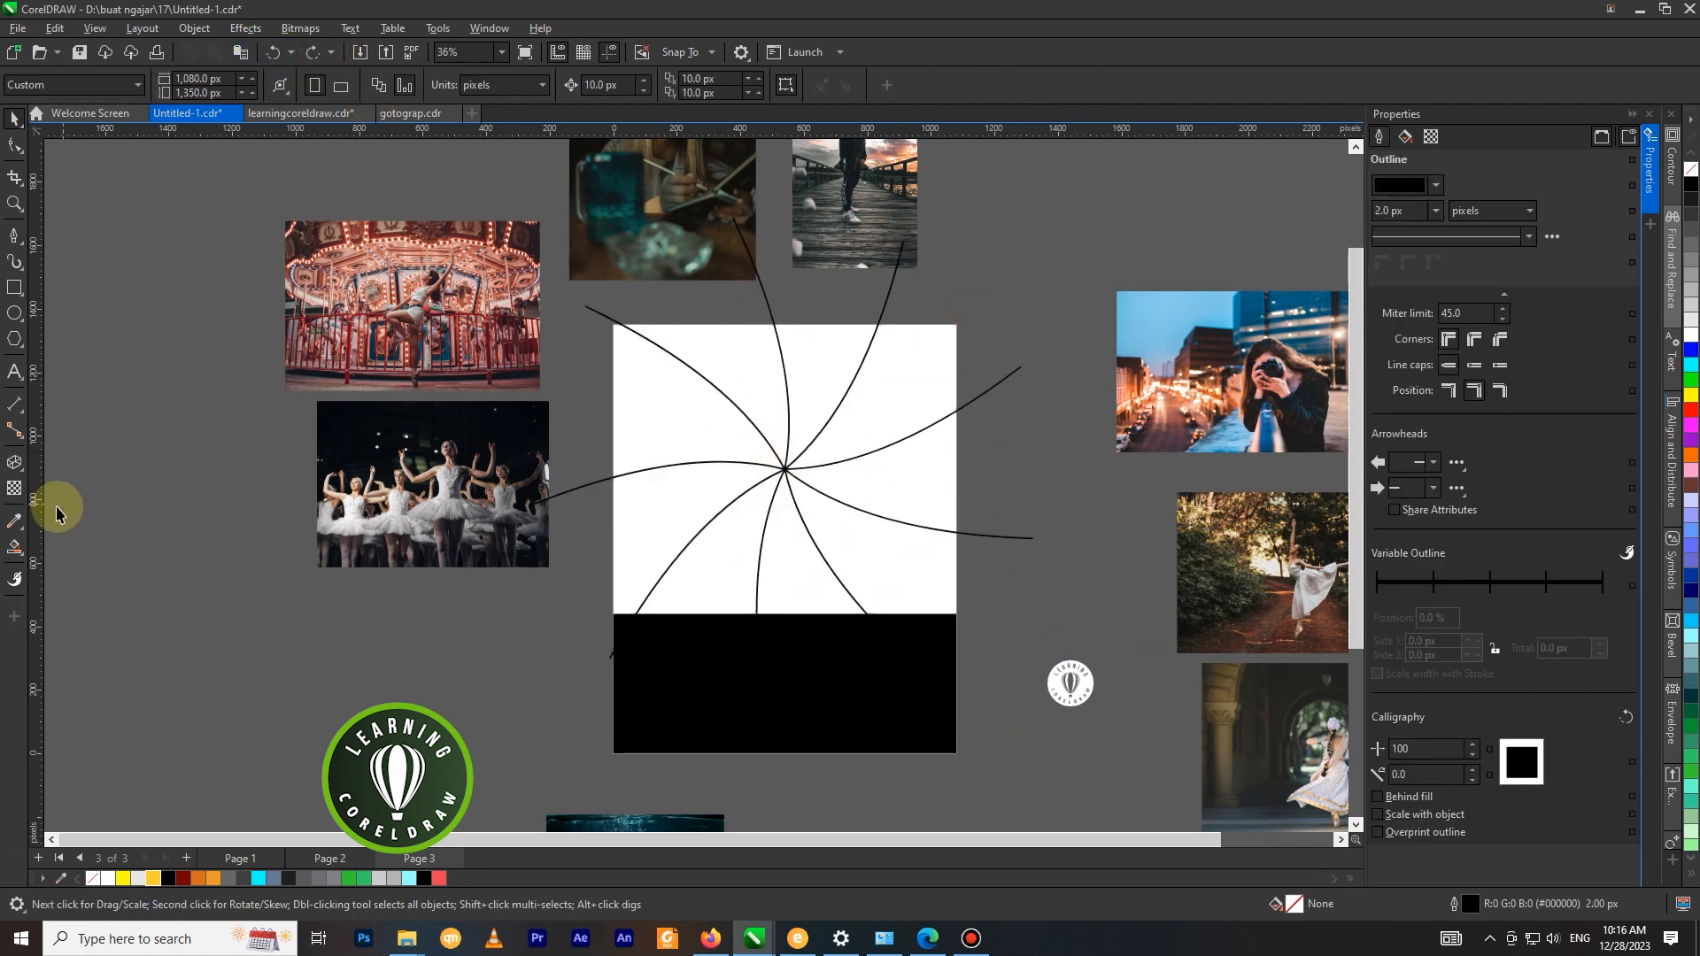
Smart Fill all the curved segments of the white area around the swirl centre with Desert Blue.
left_click(12, 468)
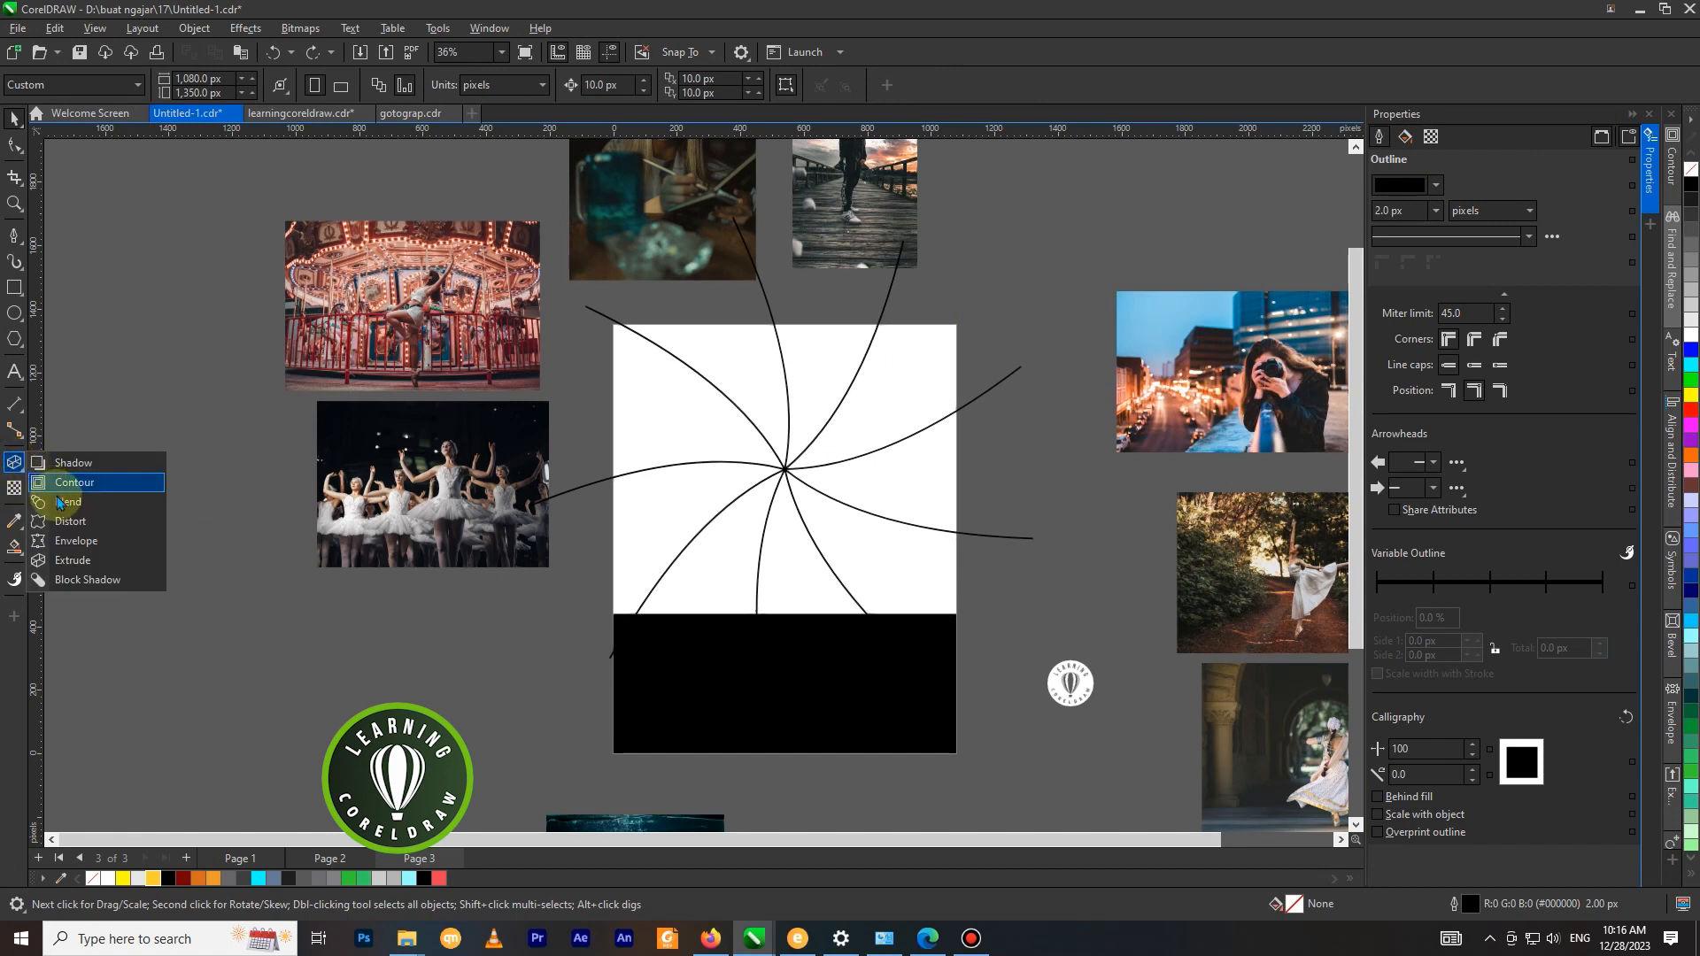
left_click(14, 546)
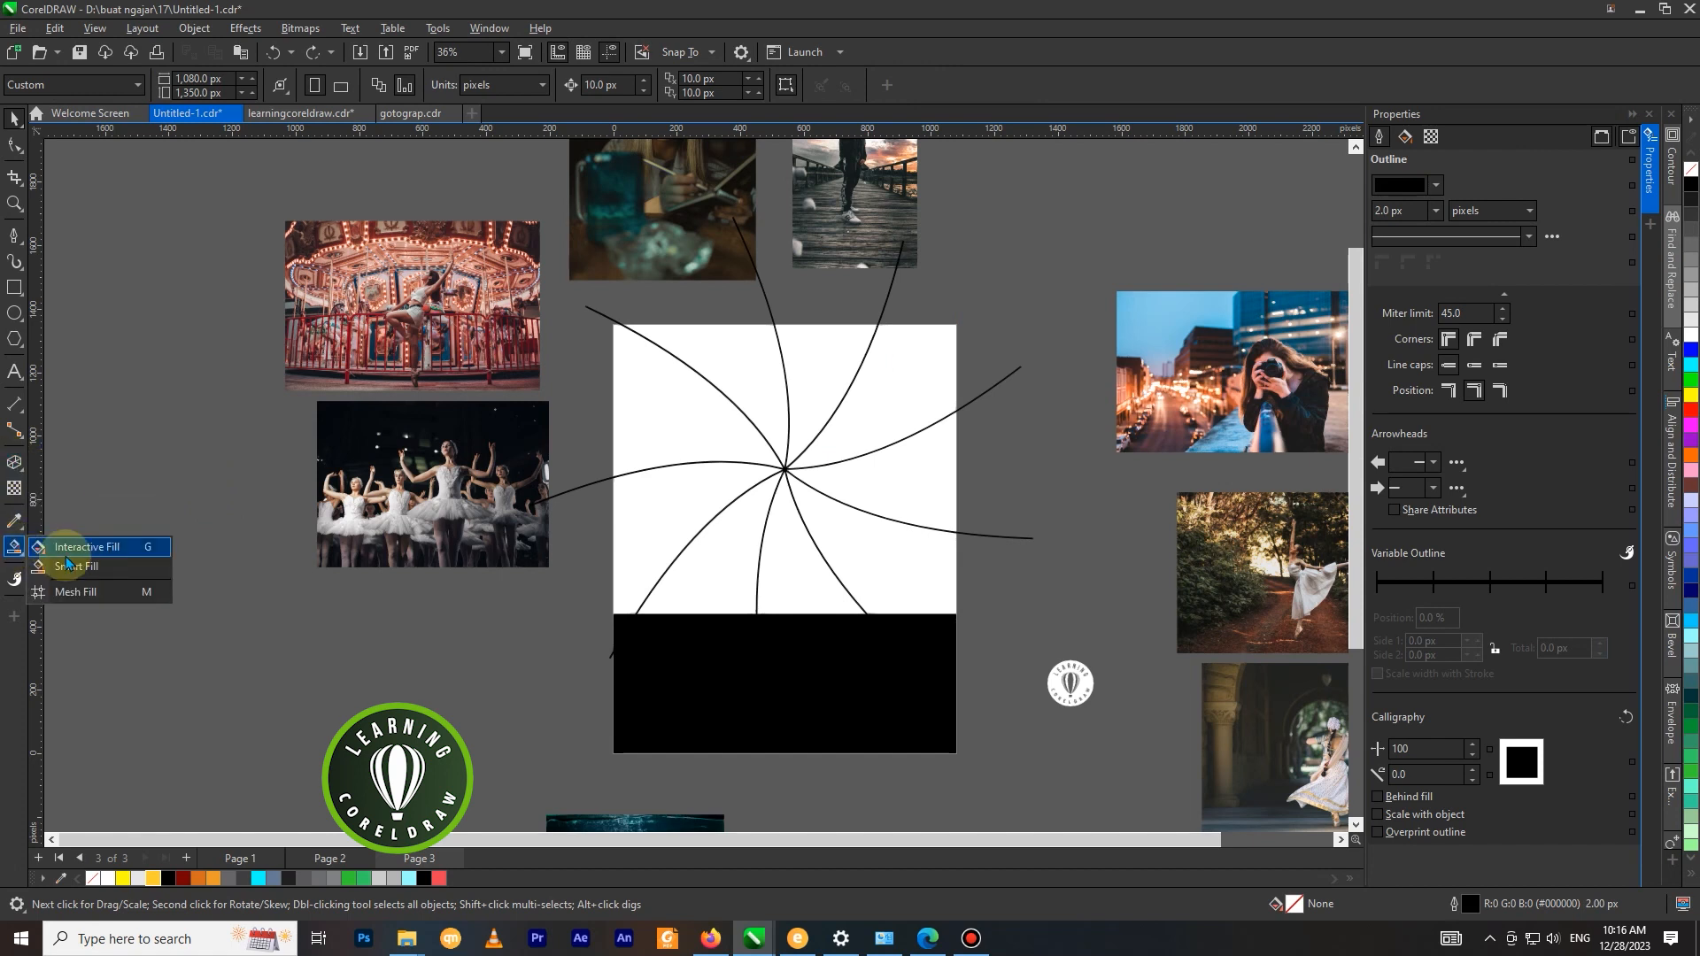
left_click(78, 569)
left_click(659, 419)
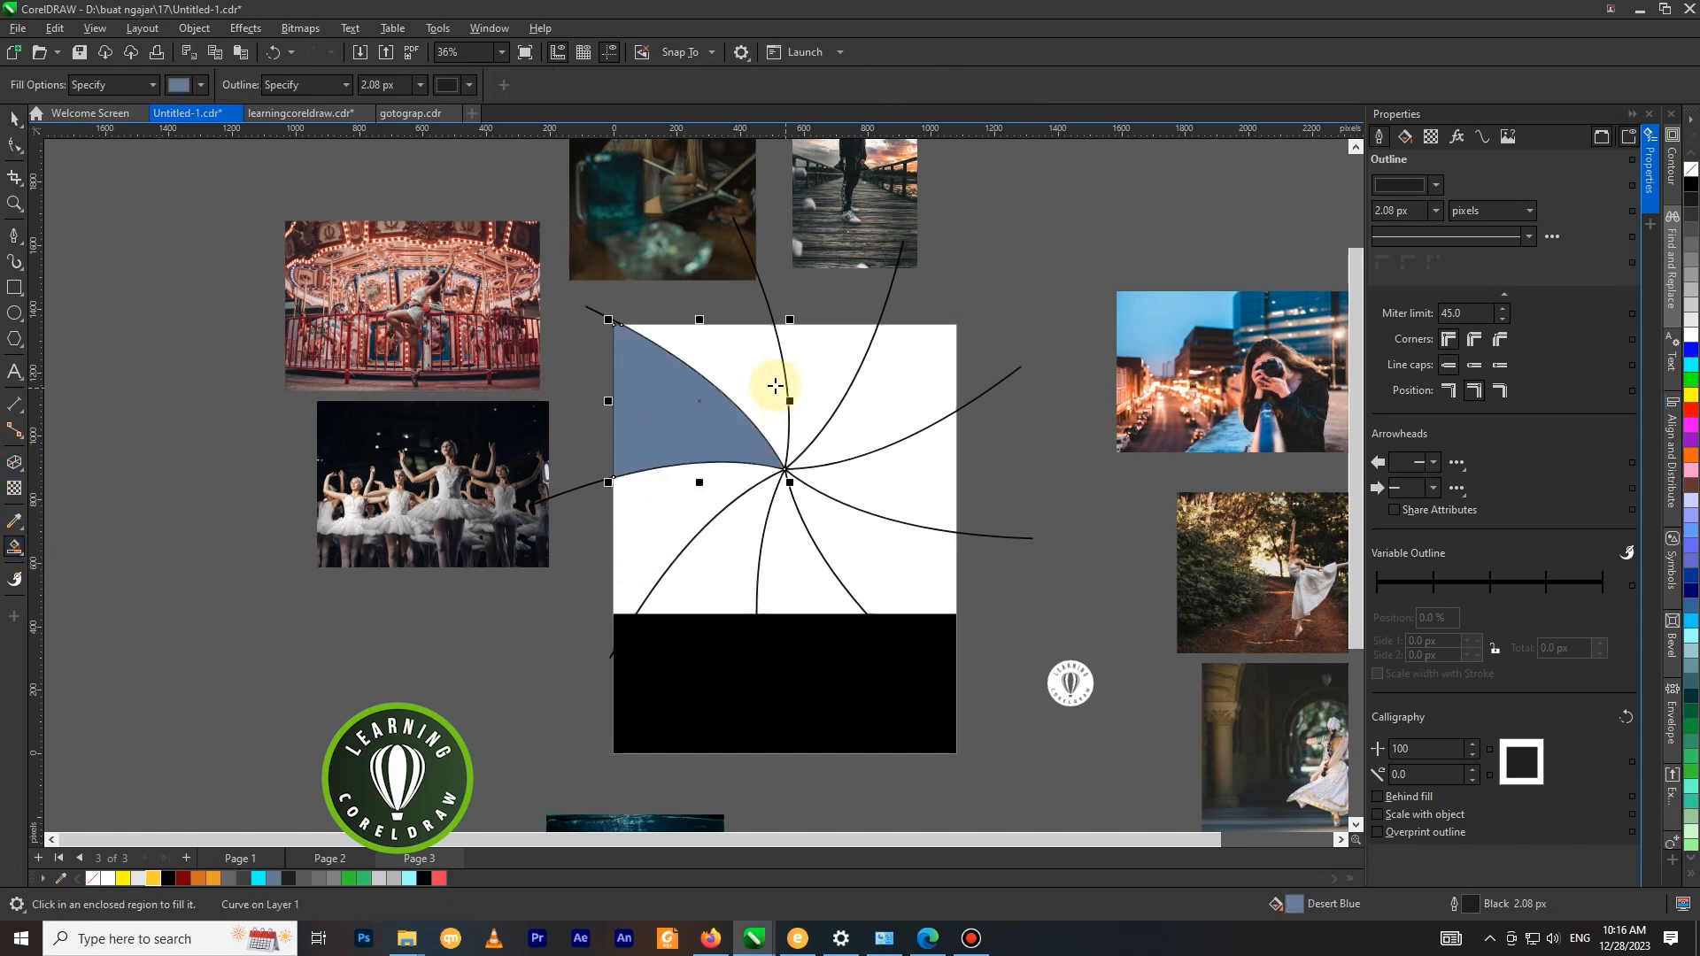
left_click(785, 376)
left_click(873, 380)
left_click(890, 392)
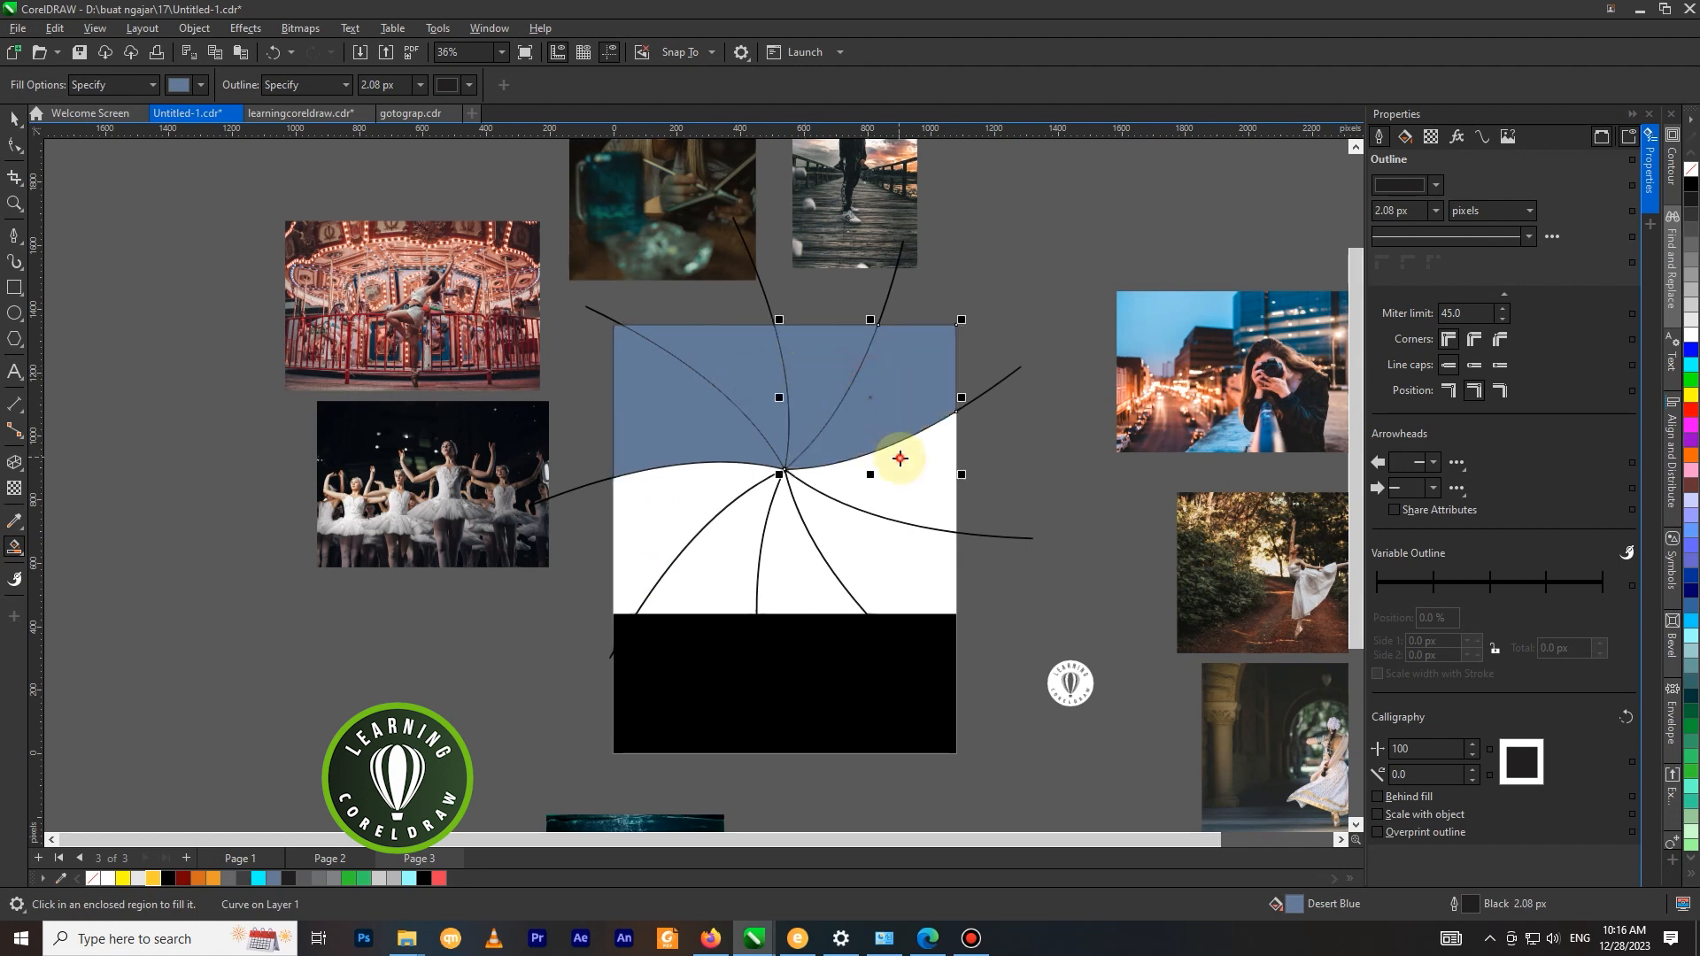
left_click(899, 460)
left_click(899, 537)
left_click(808, 557)
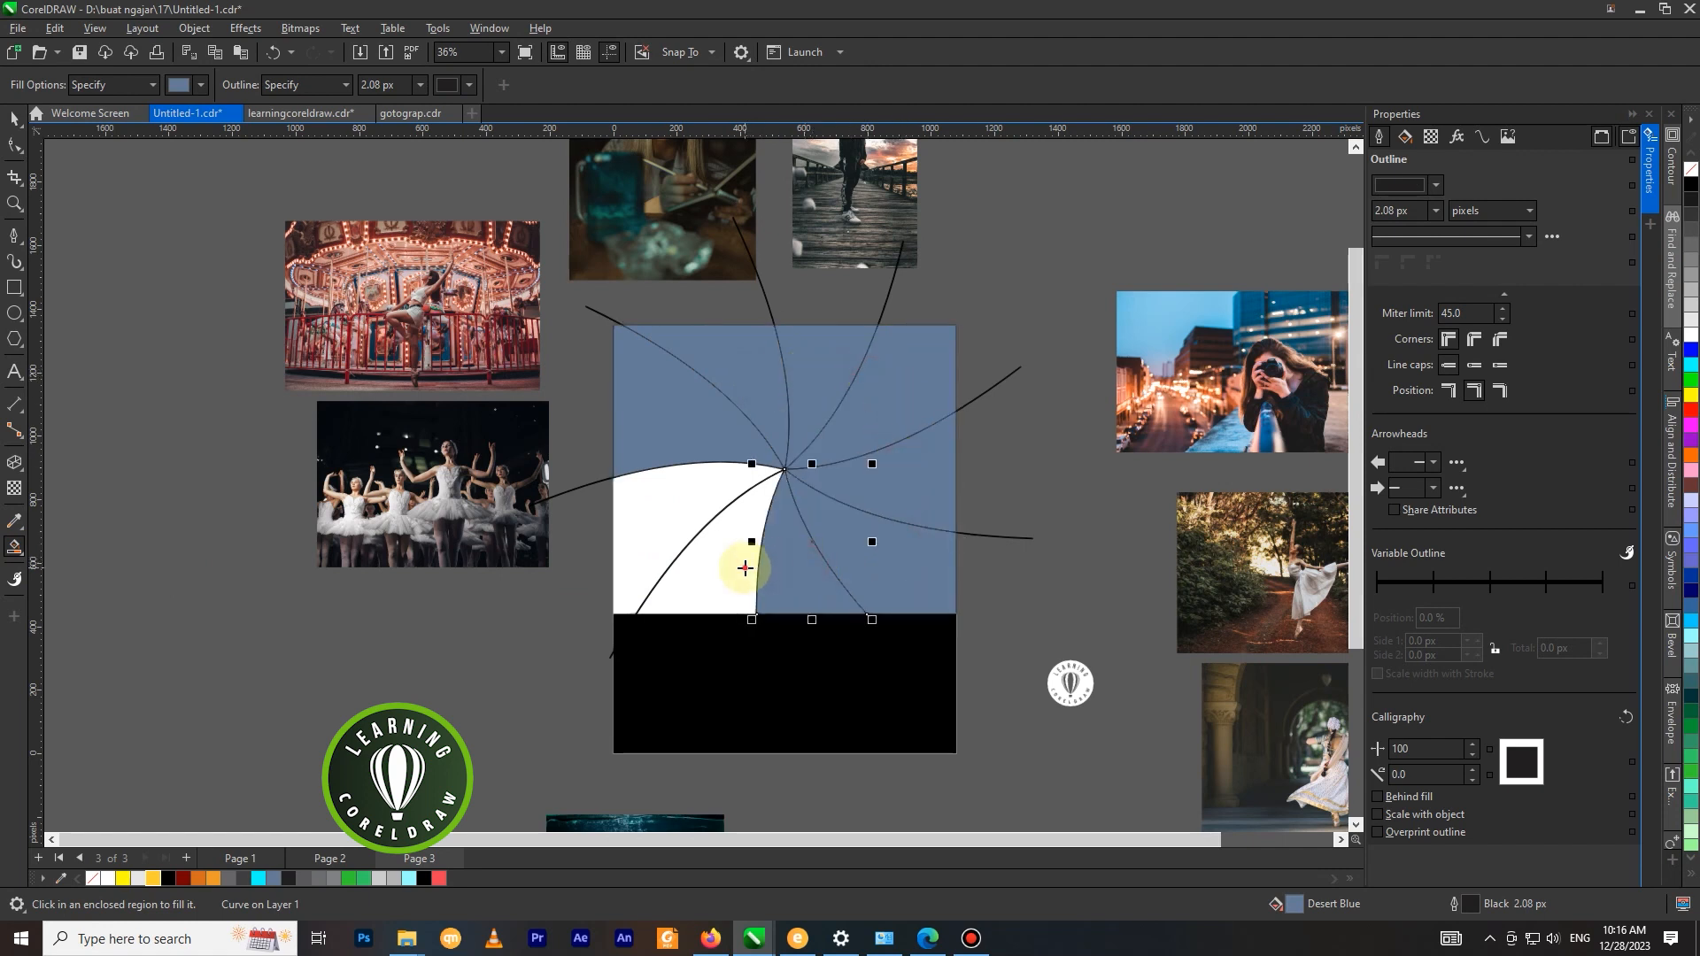
left_click(663, 531)
key("space")
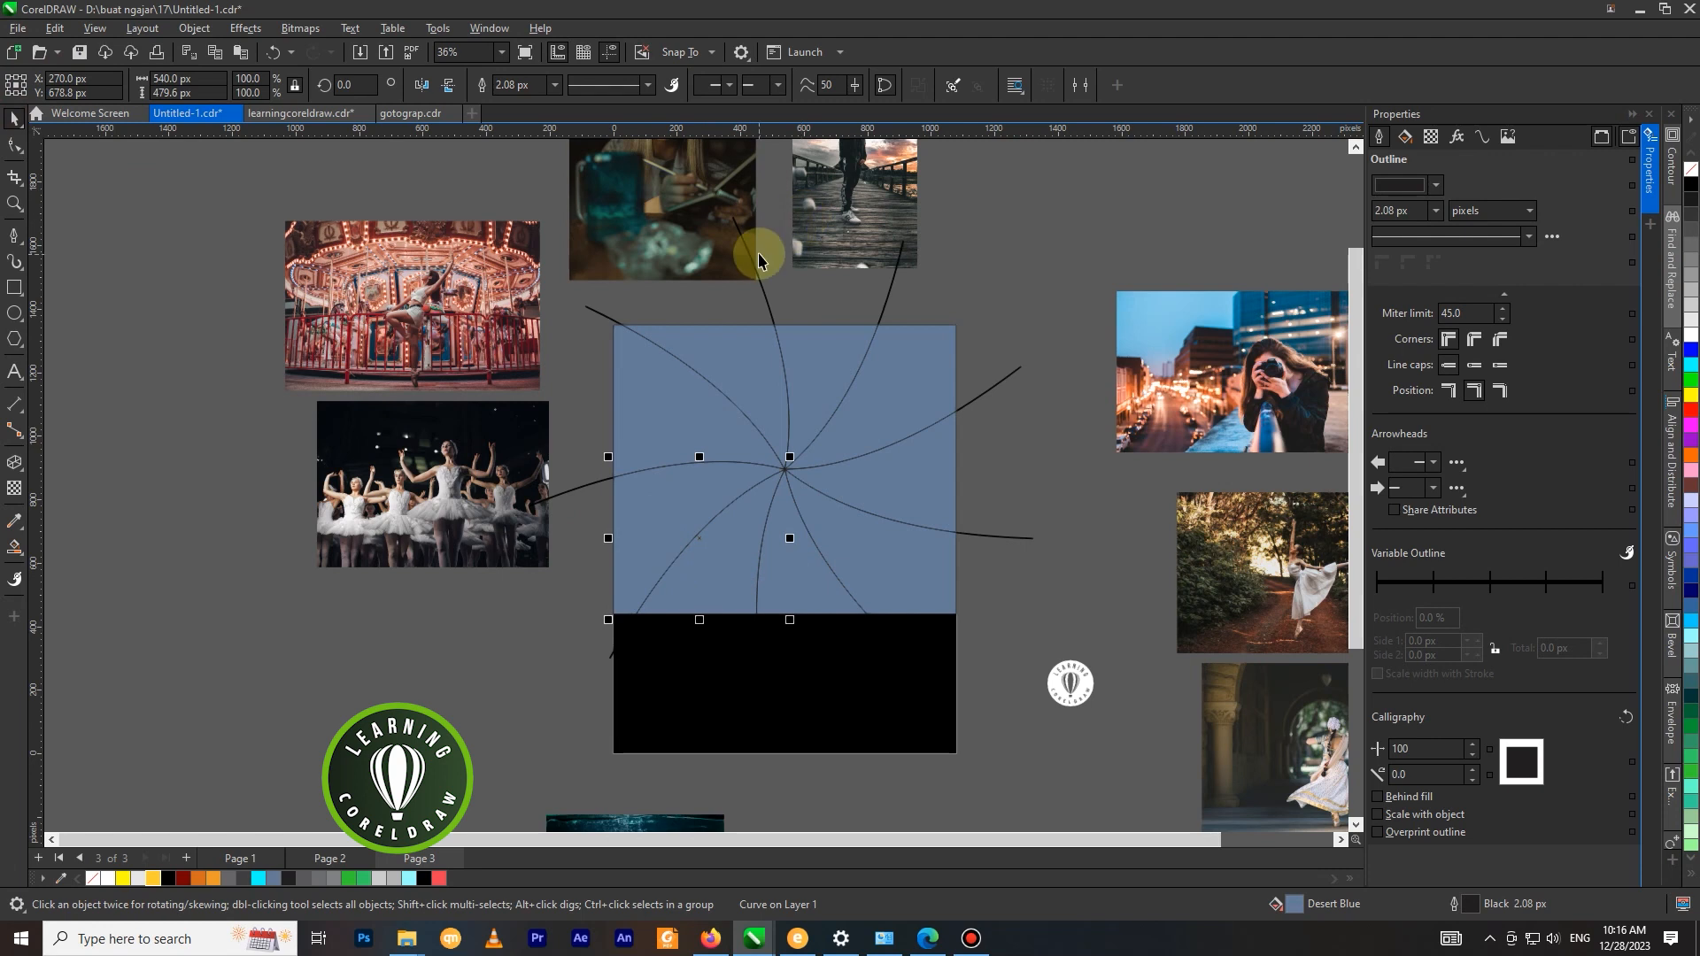
Bring the welded swirl curve to the front with a white outline and convert that outline to an object.
left_click(749, 257)
key("shift+Page_Up")
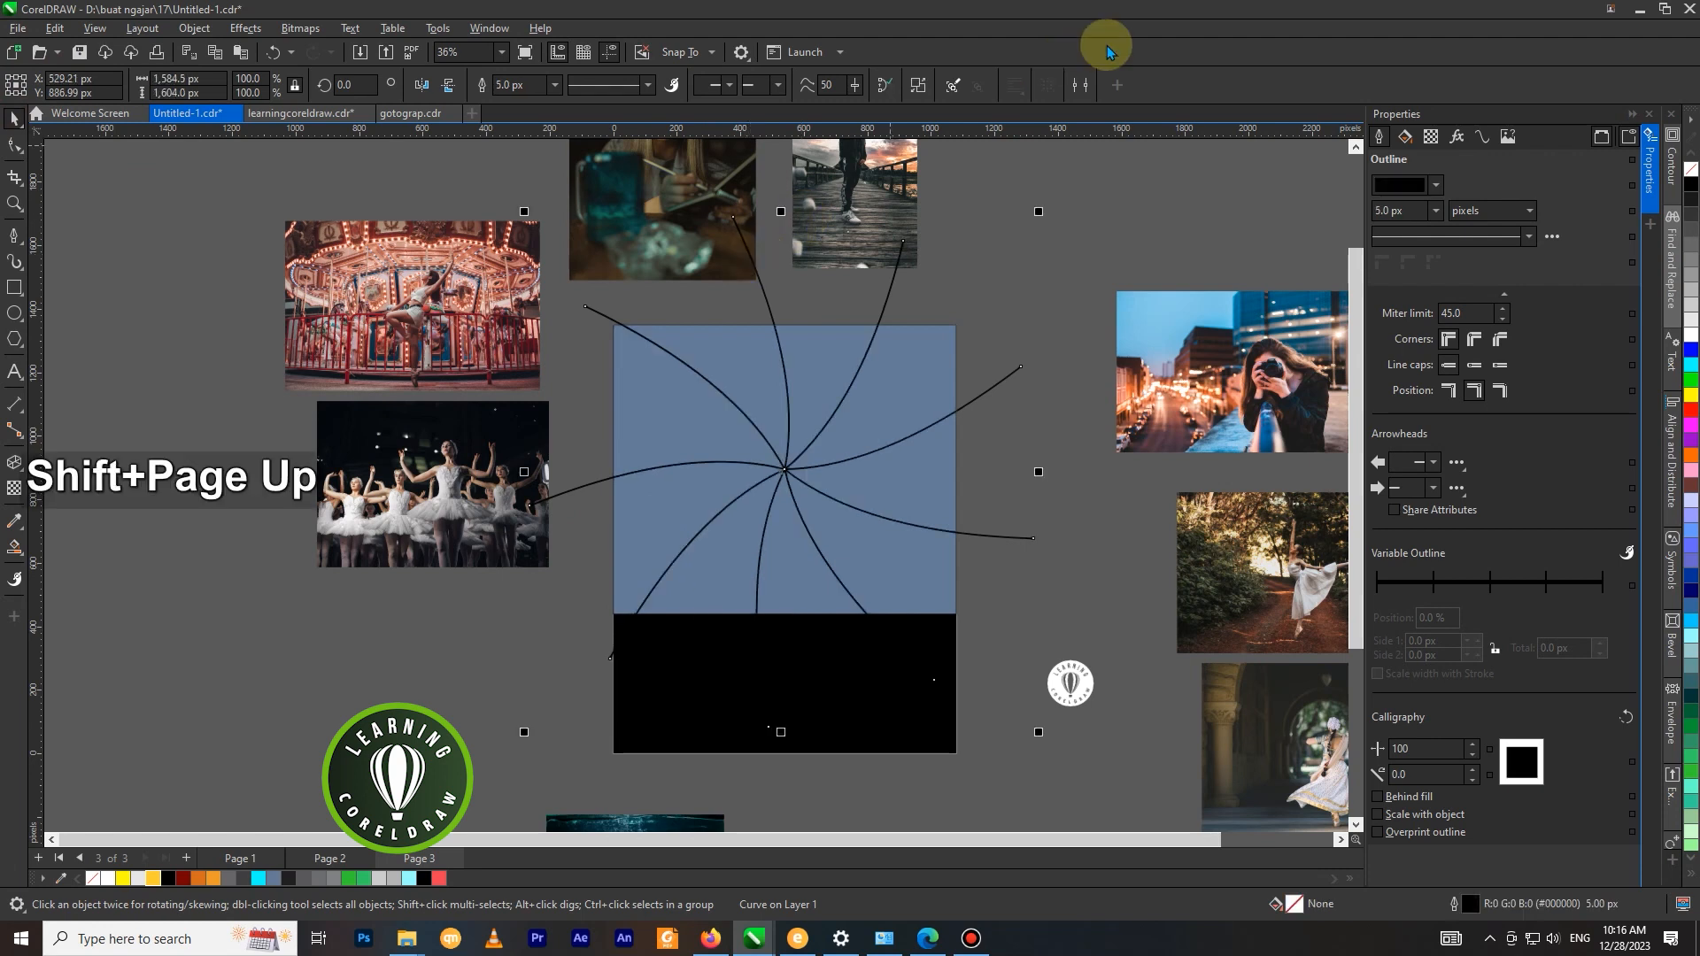
right_click(1691, 342)
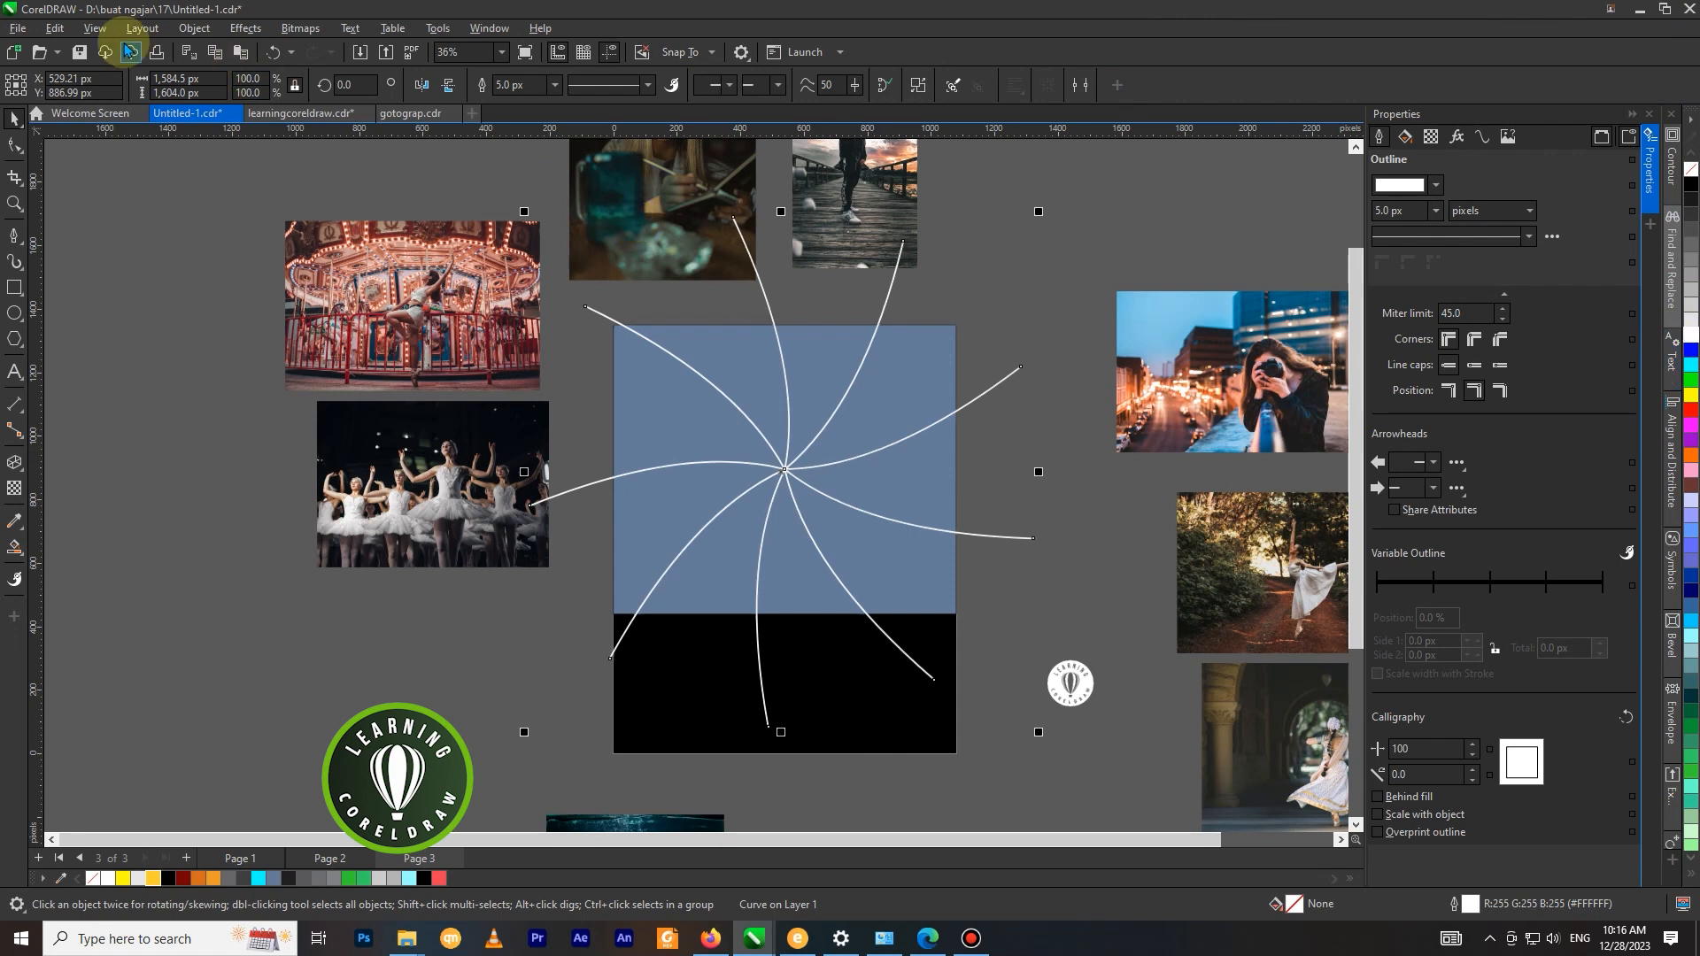
left_click(196, 30)
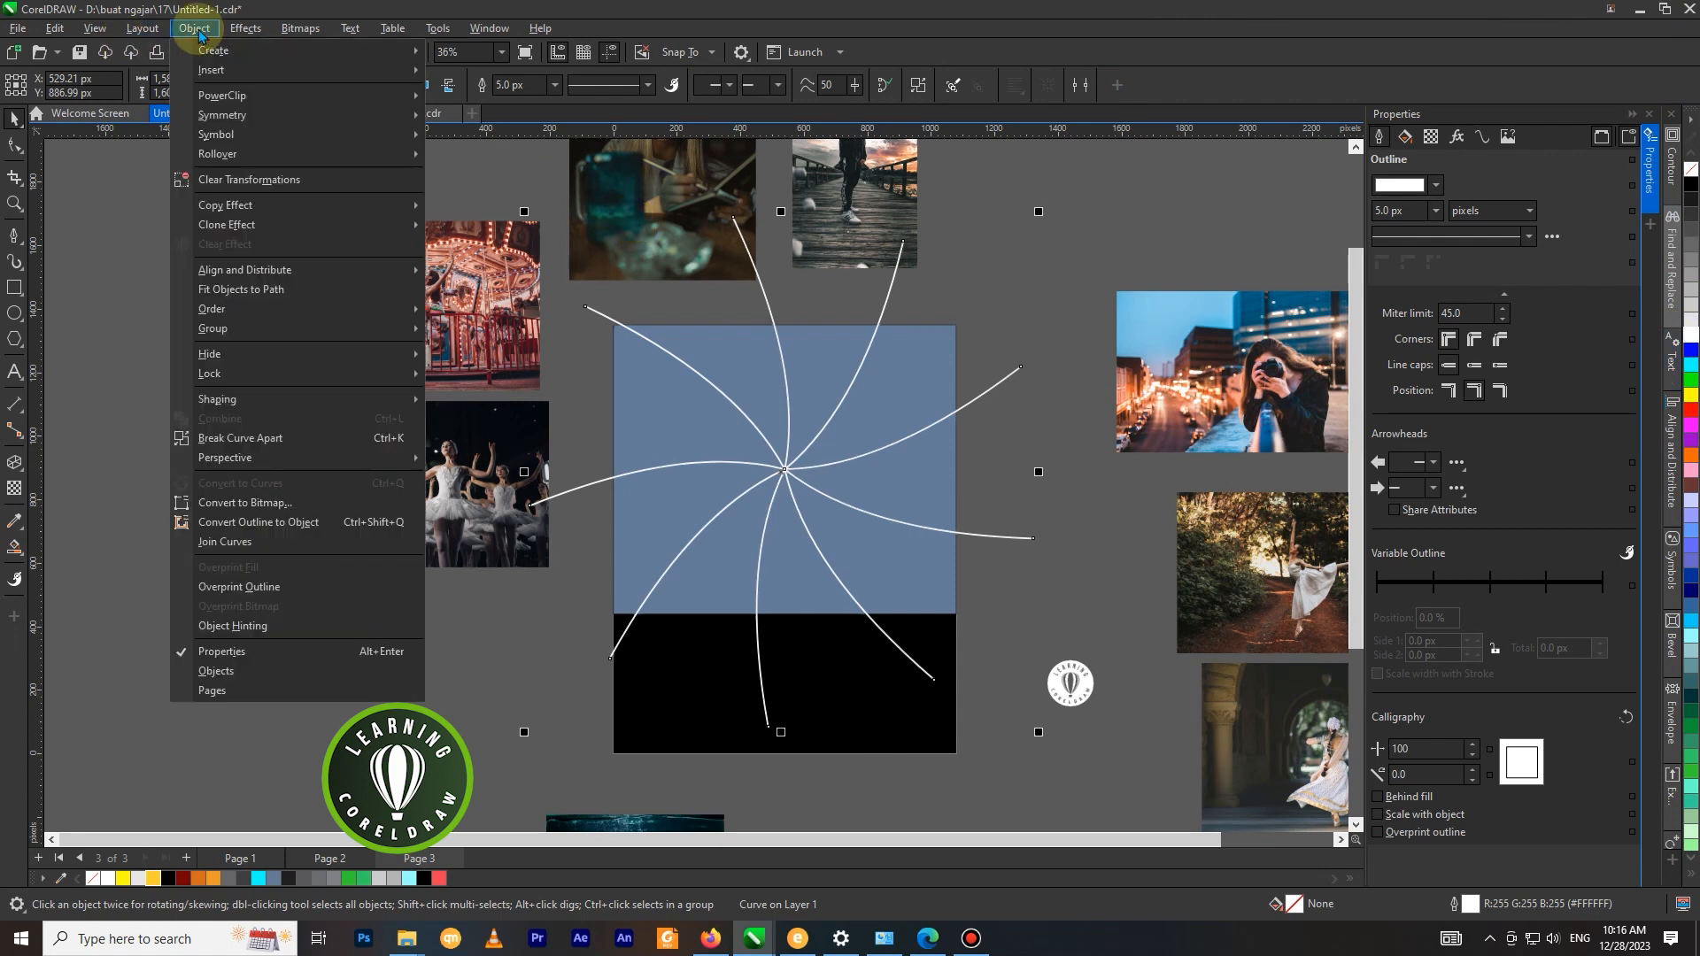
left_click(305, 524)
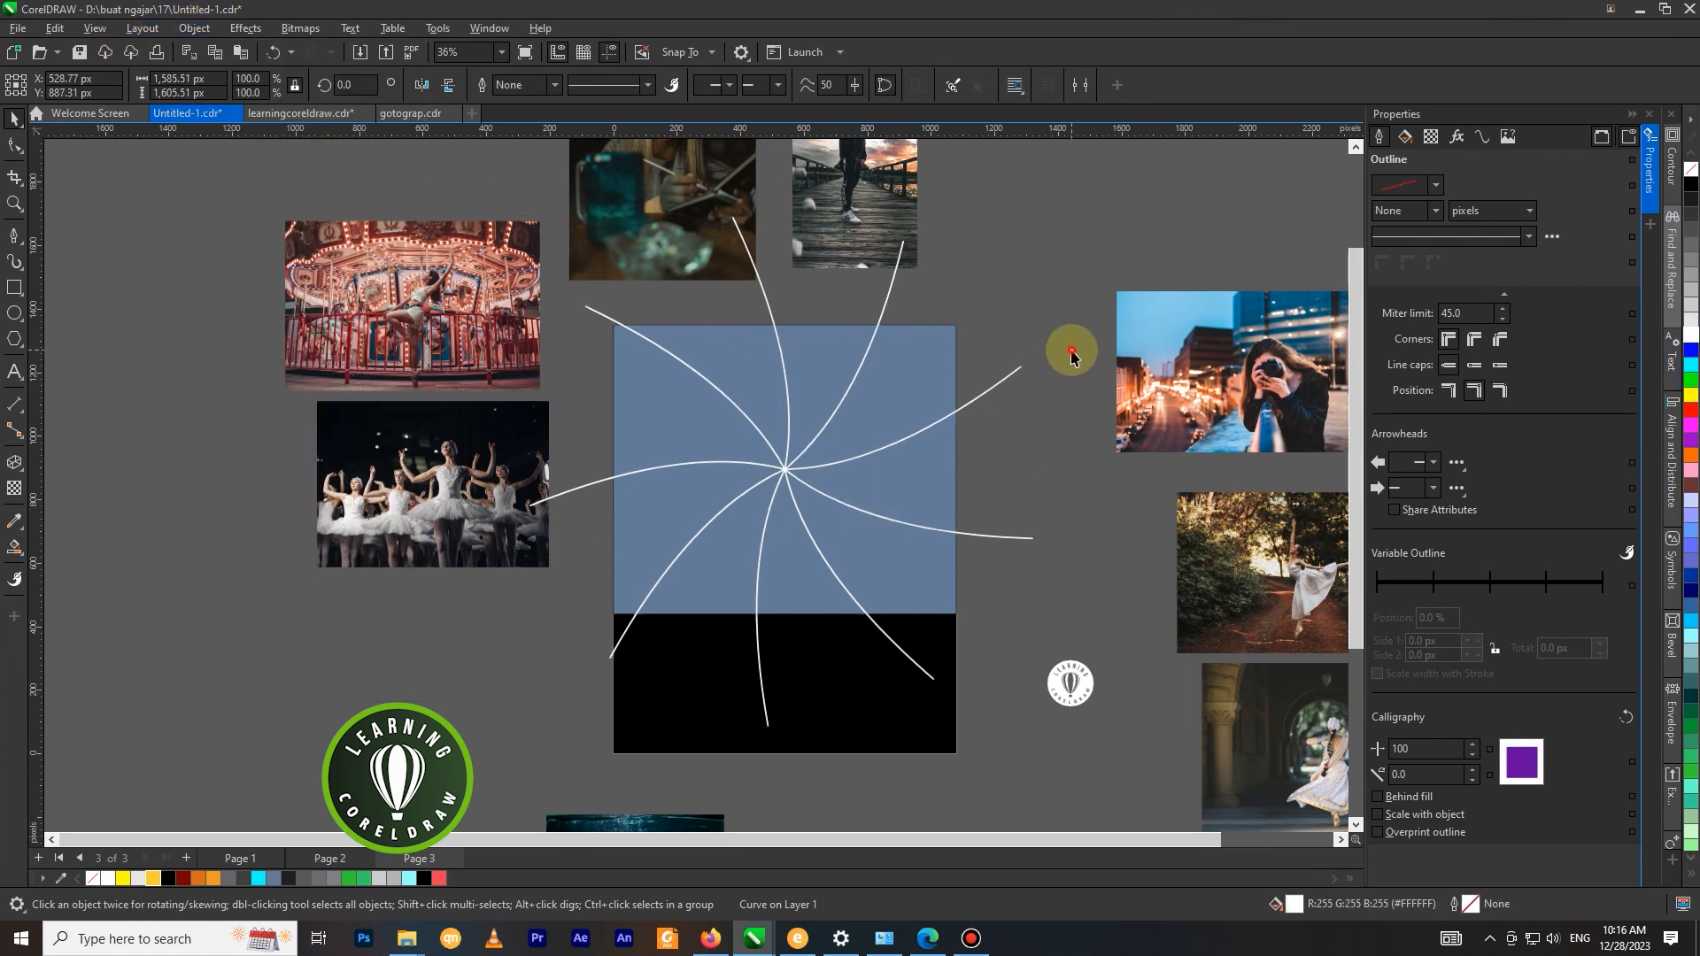
left_click_drag(1174, 371, 1072, 285)
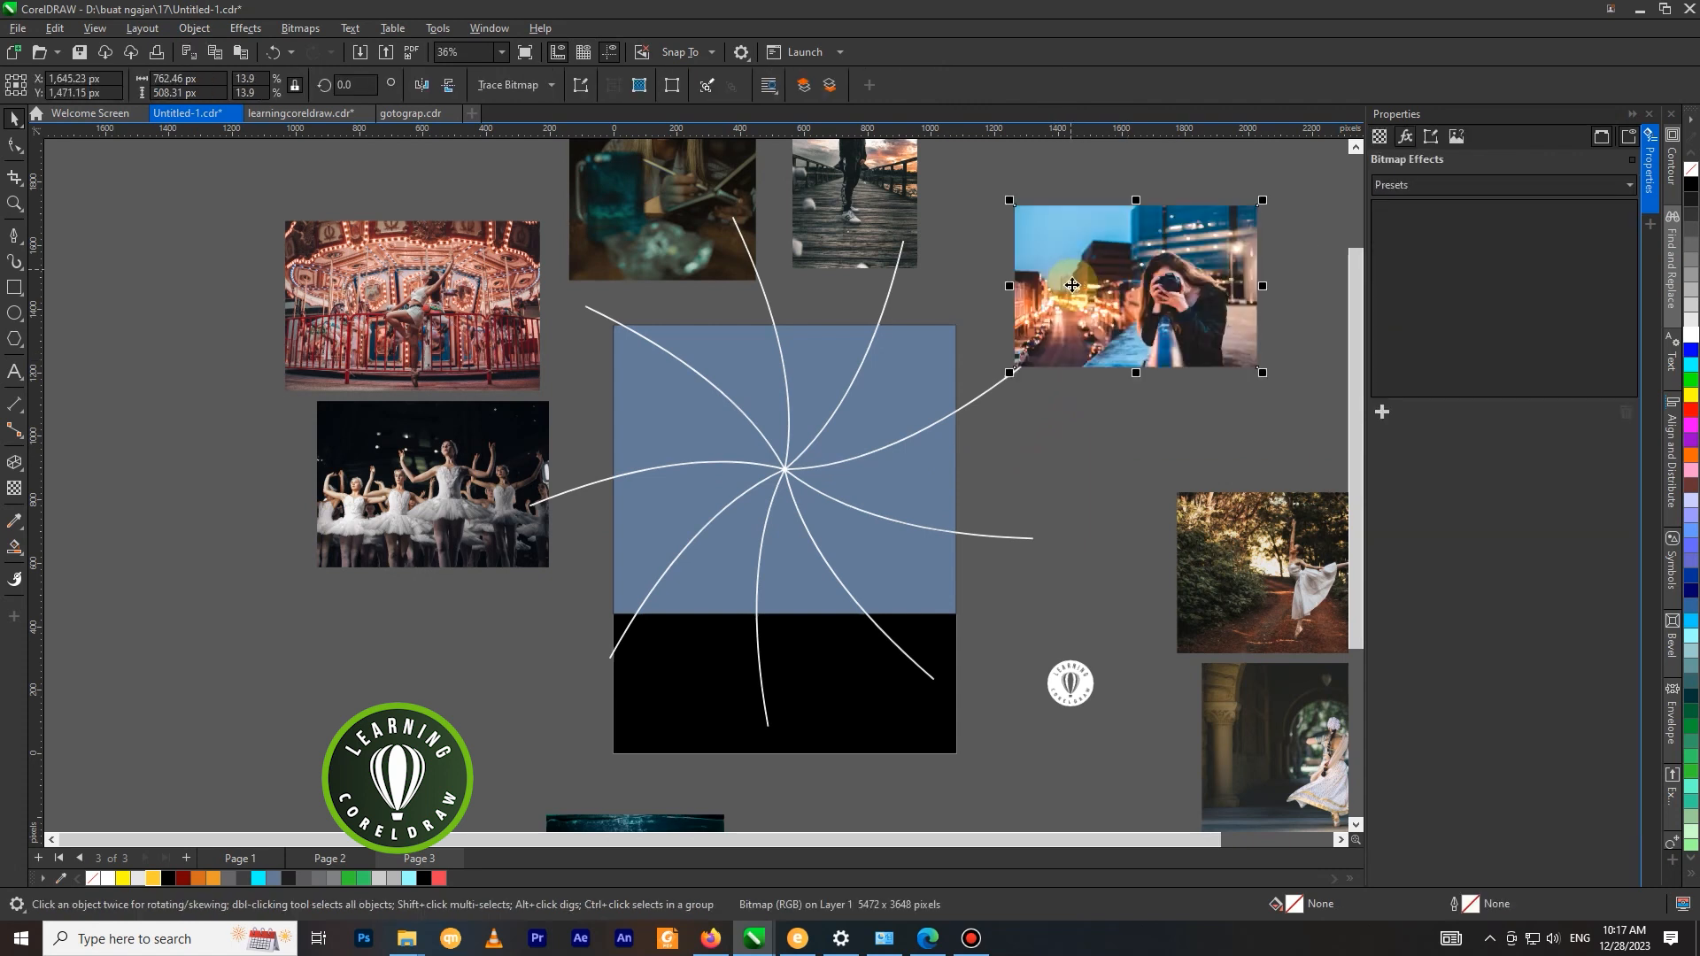
key("ctrl+z")
right_click(655, 216)
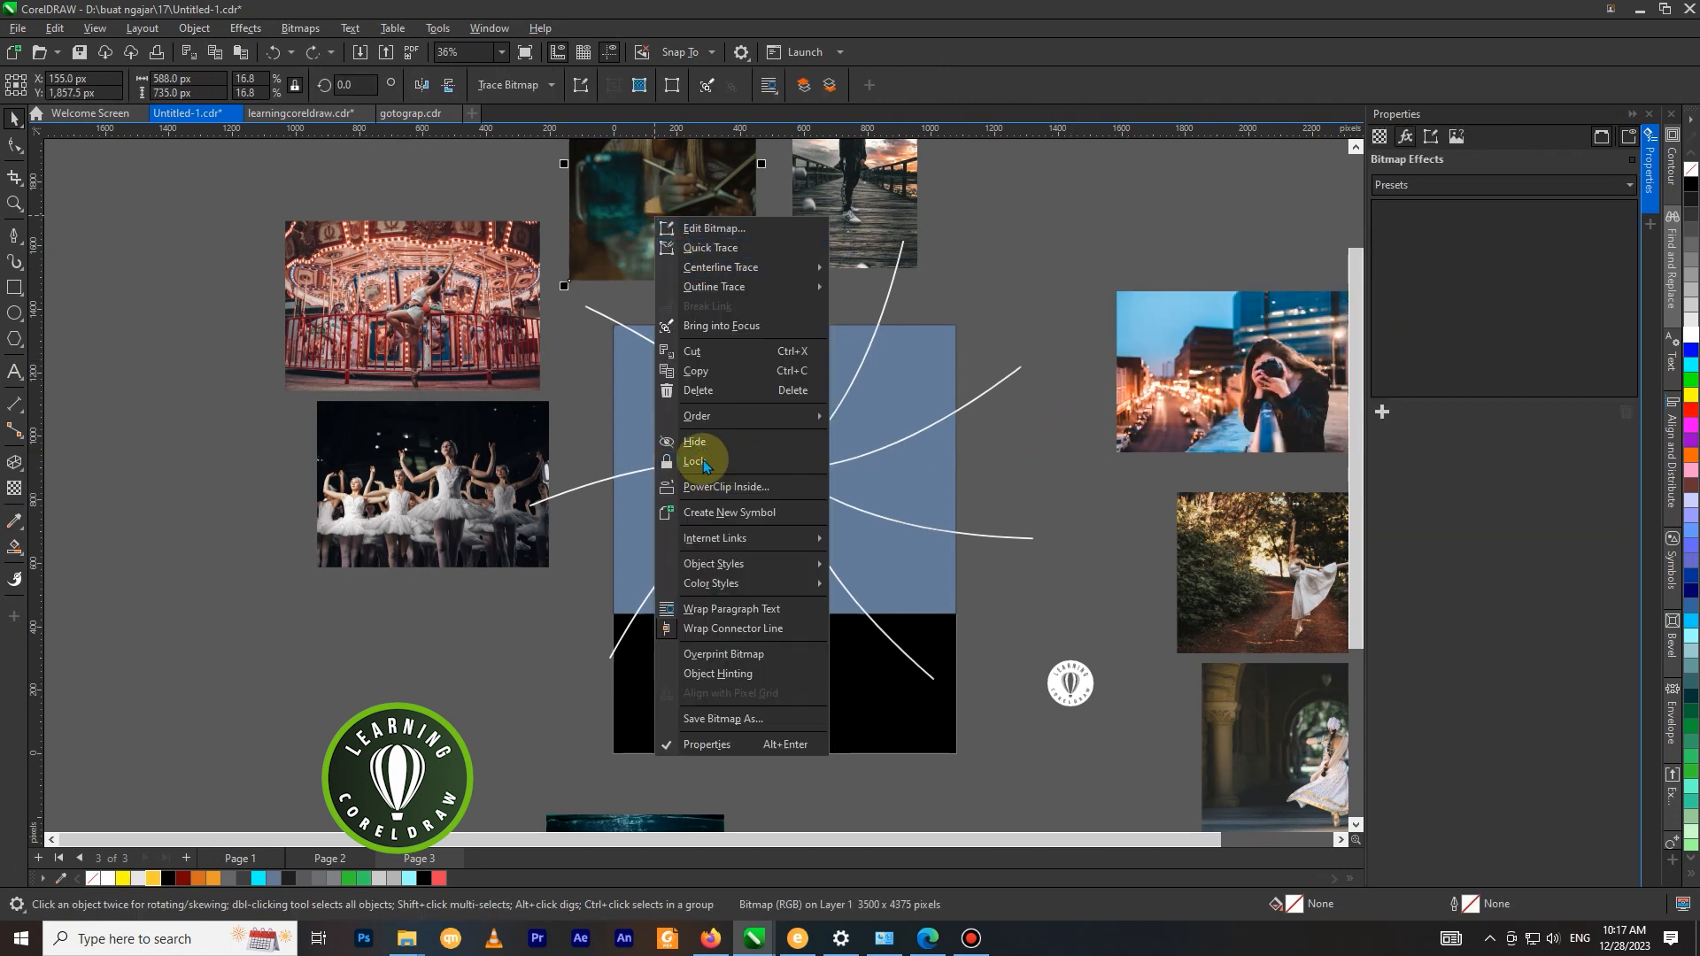
left_click(556, 332)
left_click(555, 331)
PowerClip the woman's portrait photo above the page into the top segment left of the swirl centre.
scroll(634, 416, "down", 1)
left_click(648, 215)
scroll(670, 252, "up", 1)
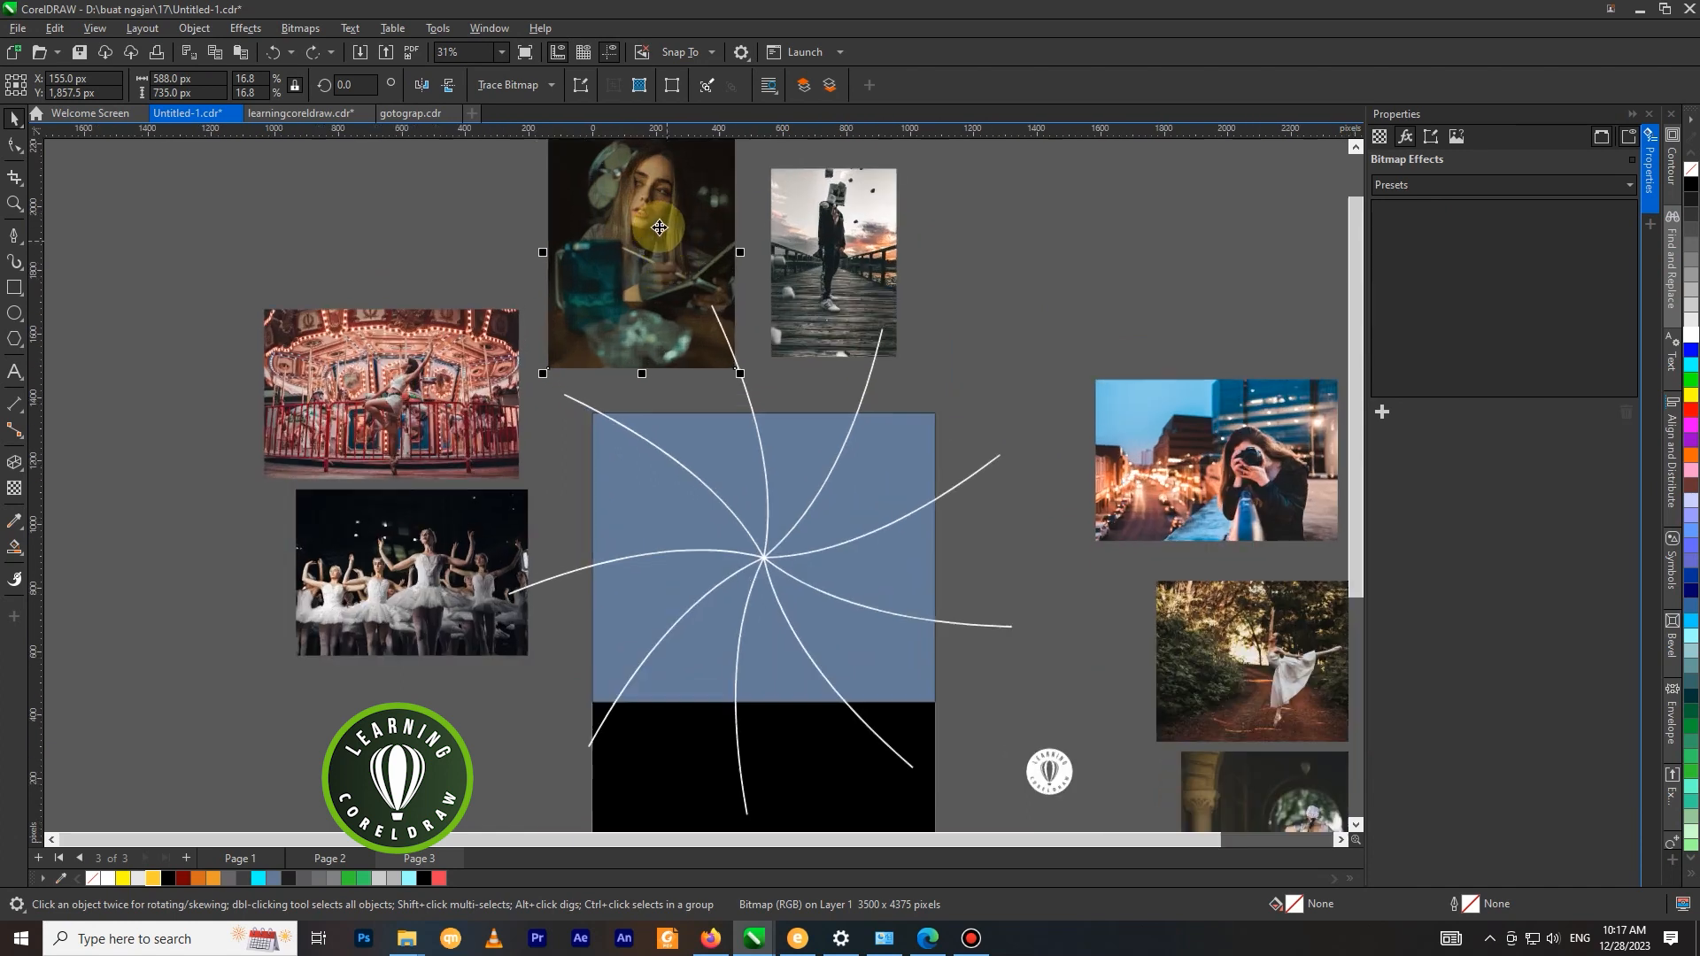
right_click(657, 226)
left_click(718, 496)
left_click(704, 454)
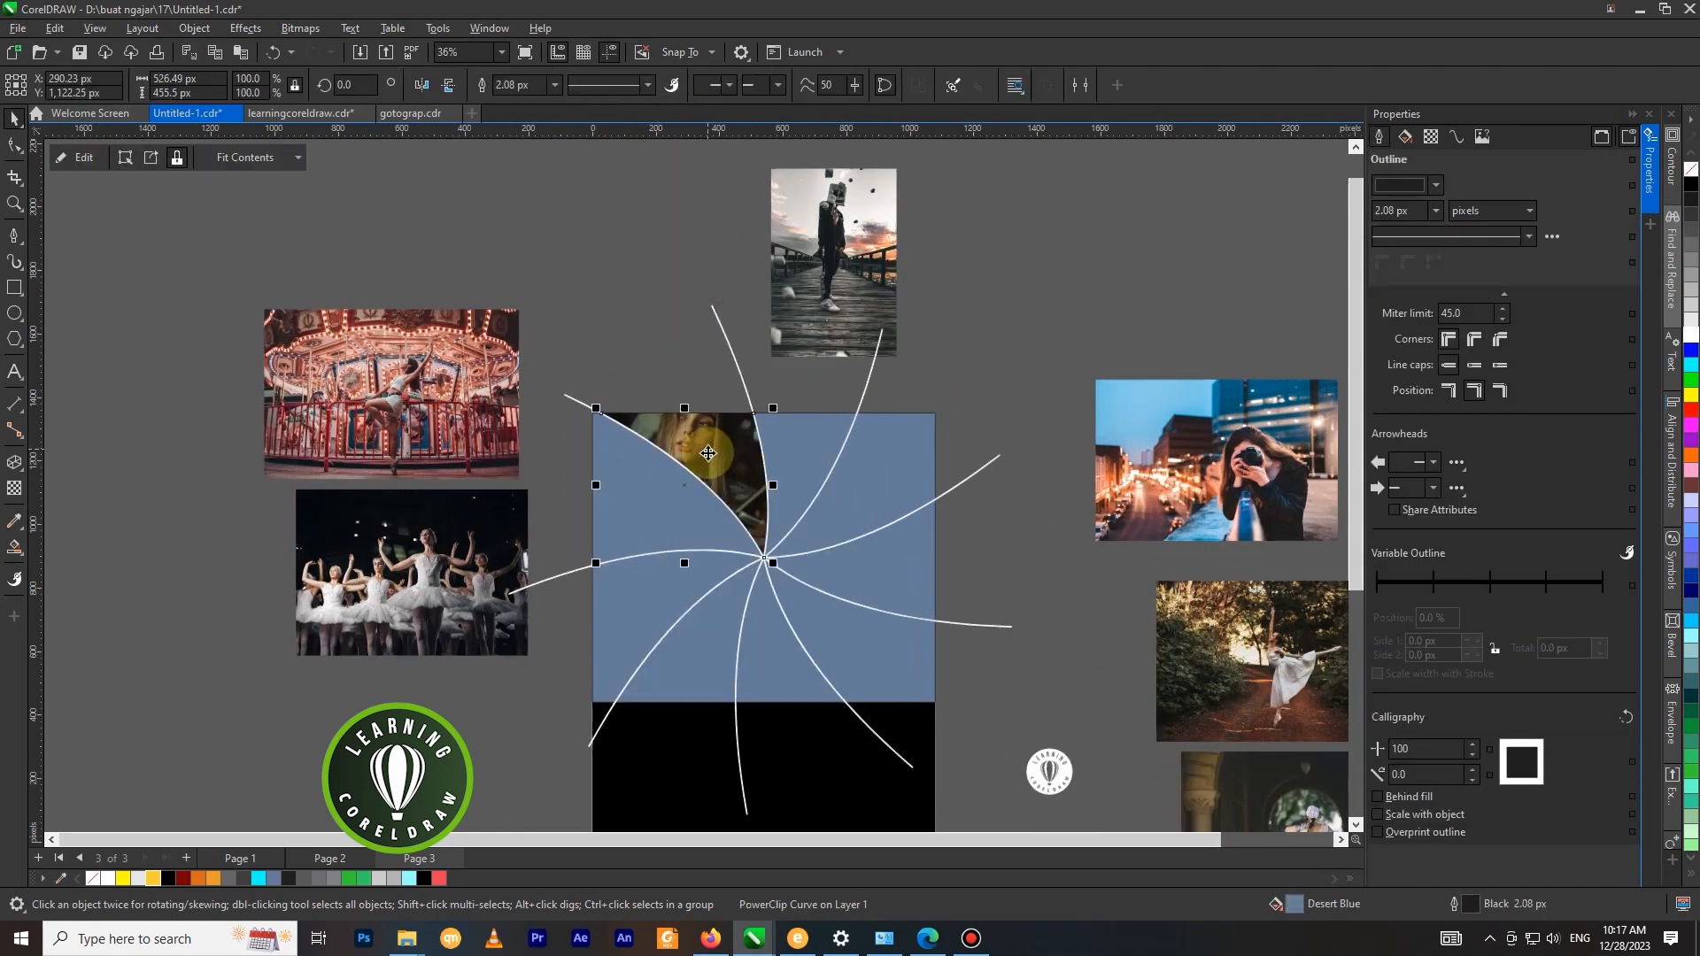
scroll(808, 333, "up", 1)
scroll(694, 304, "down", 2)
PowerClip the photo of the figure standing on the pier into the narrow top-middle segment.
left_click(762, 235)
right_click(762, 234)
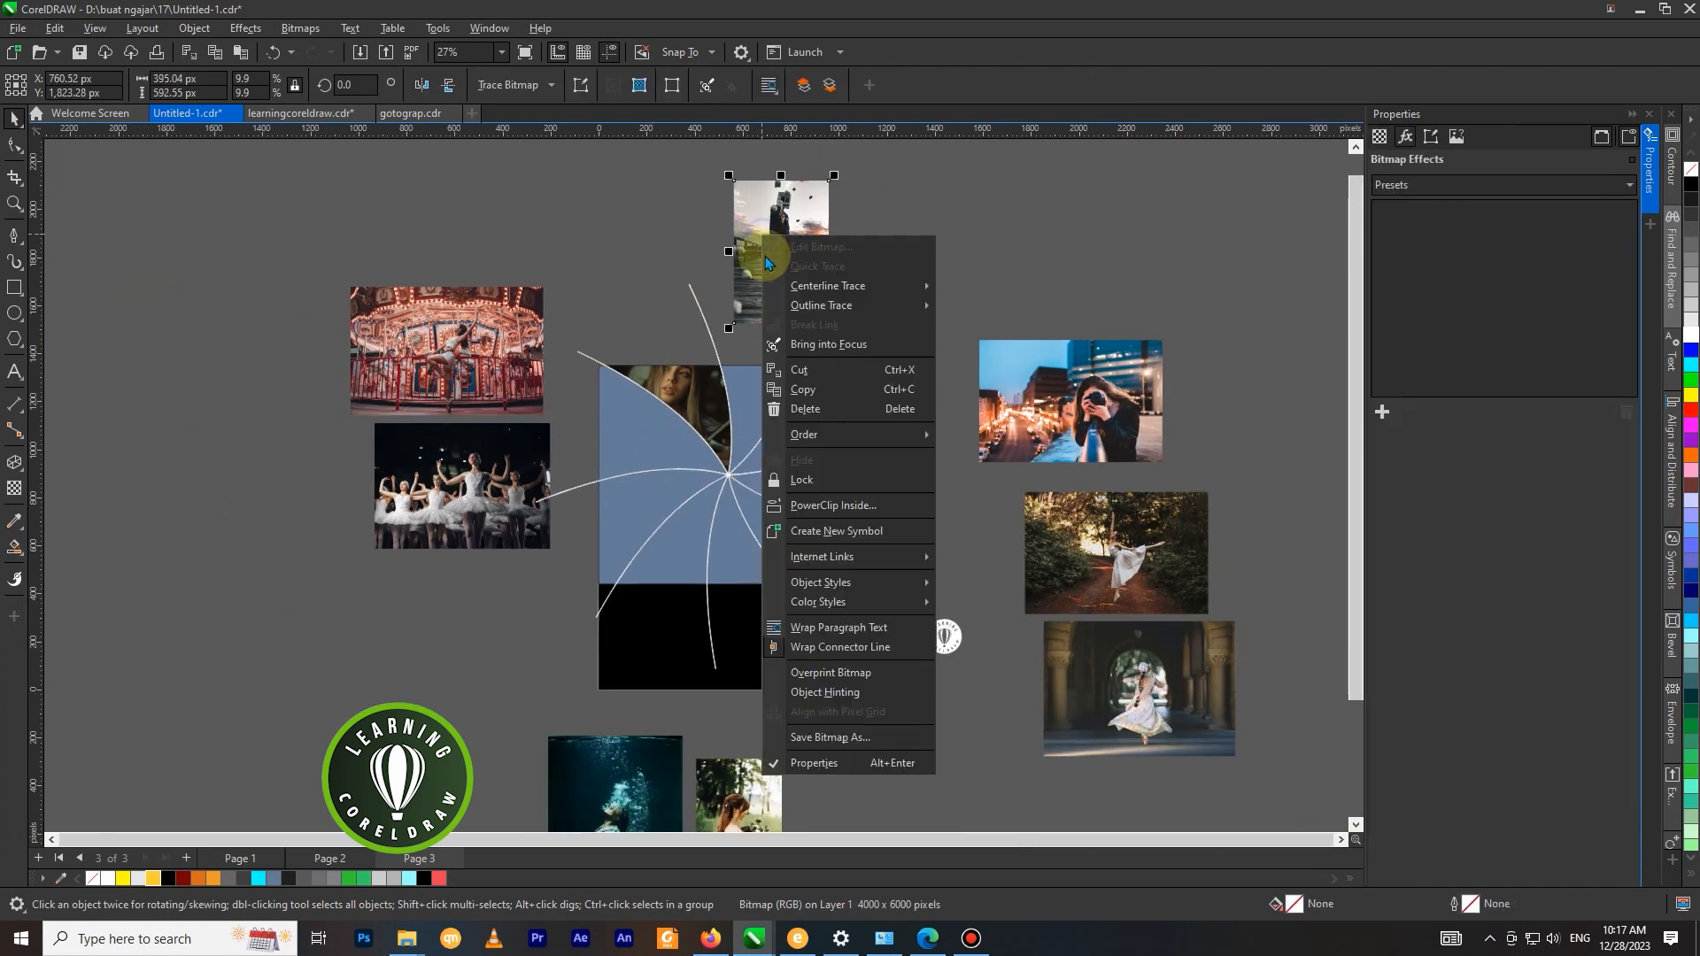
left_click(752, 496)
left_click(764, 409)
Edit the pier photo's PowerClip and move the photo down to about X 668, Y 1061 px.
scroll(765, 409, "up", 1)
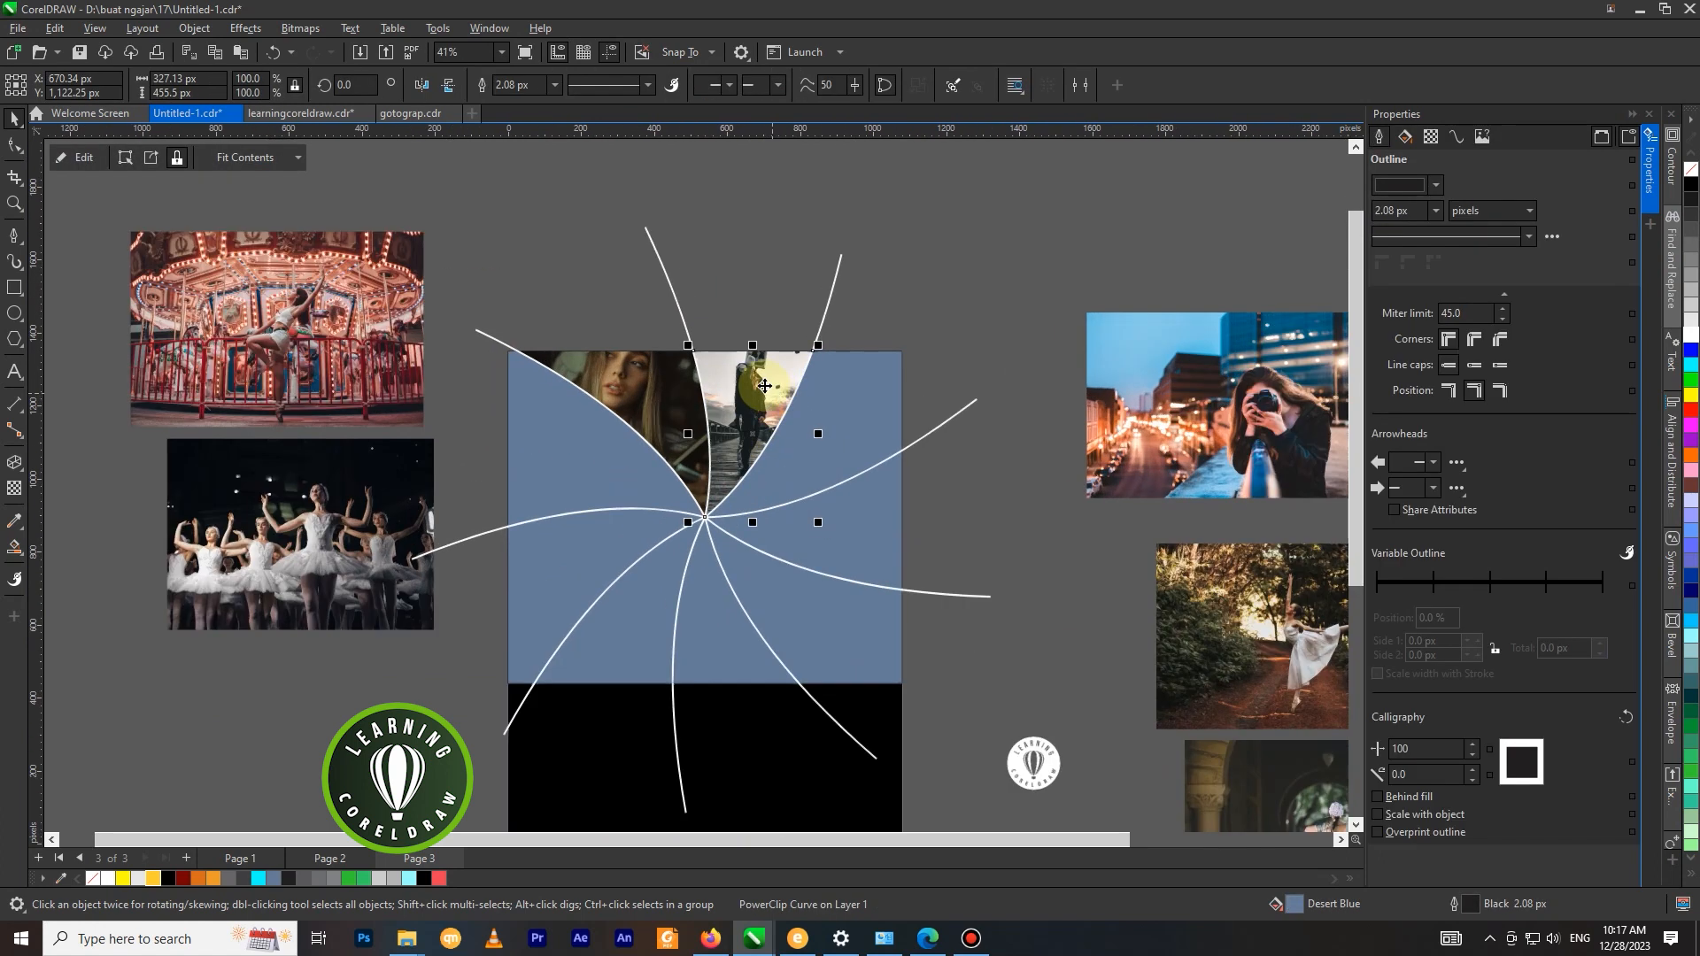
right_click(763, 403)
left_click(800, 380)
left_click_drag(756, 397, 770, 382)
right_click(770, 383)
left_click(801, 369)
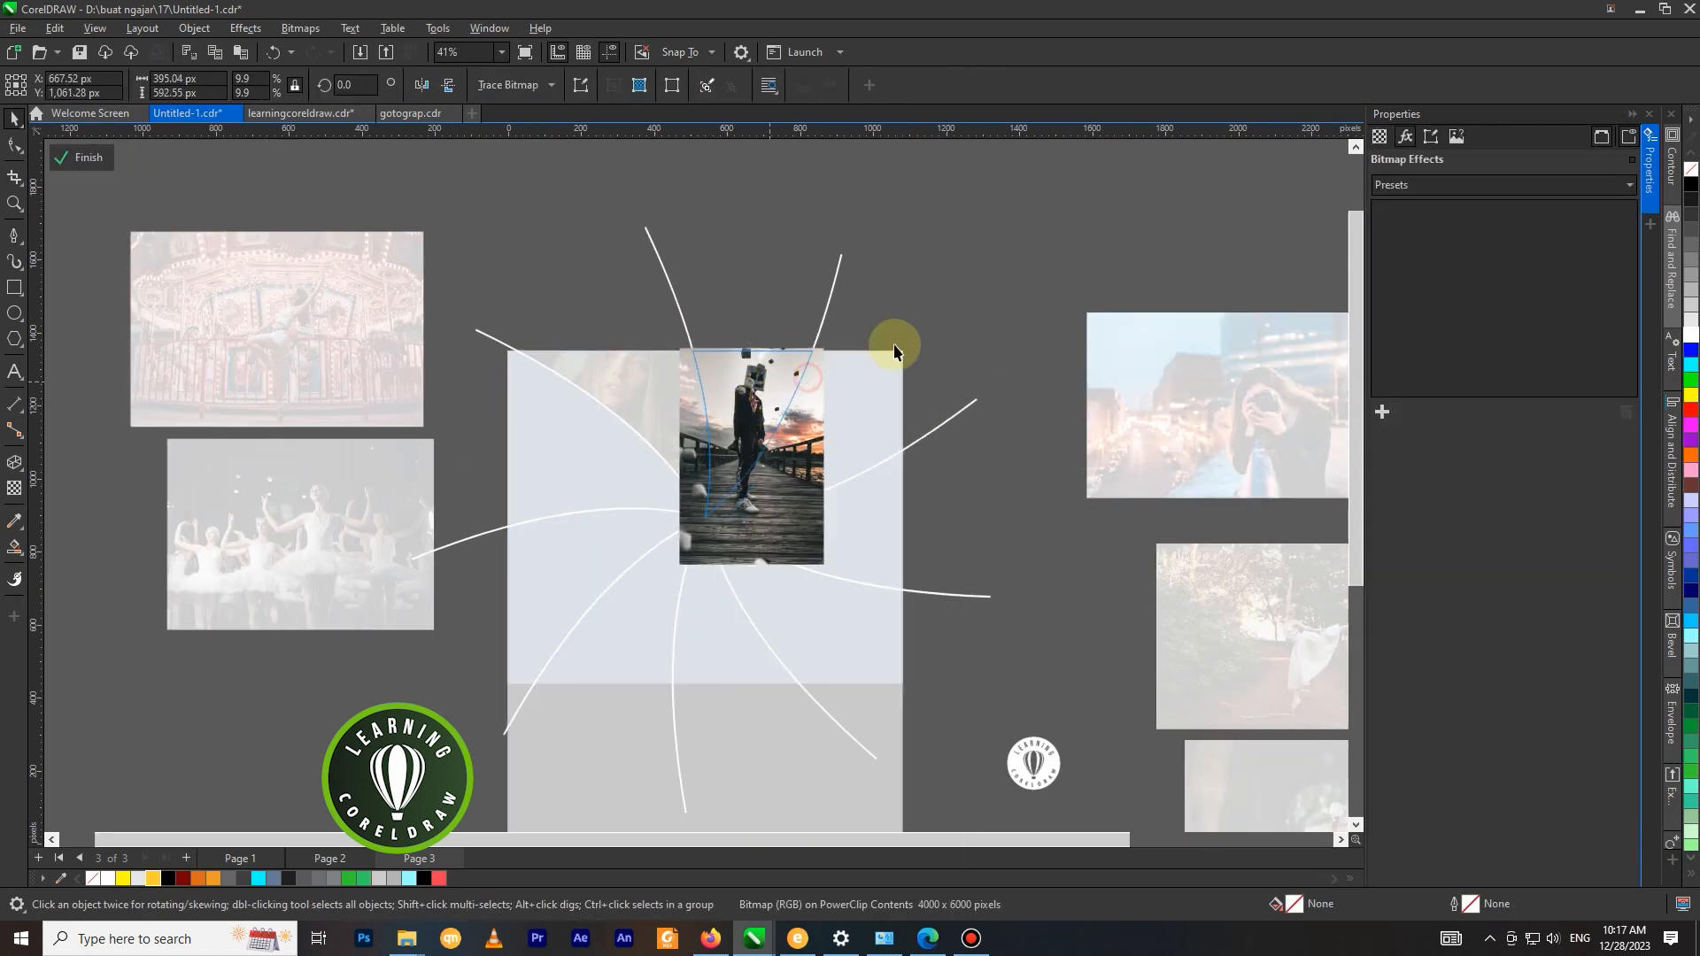
PowerClip the photo of the woman with the camera into the page's top-right segment.
scroll(895, 342, "down", 1)
left_click_drag(1010, 348, 966, 320)
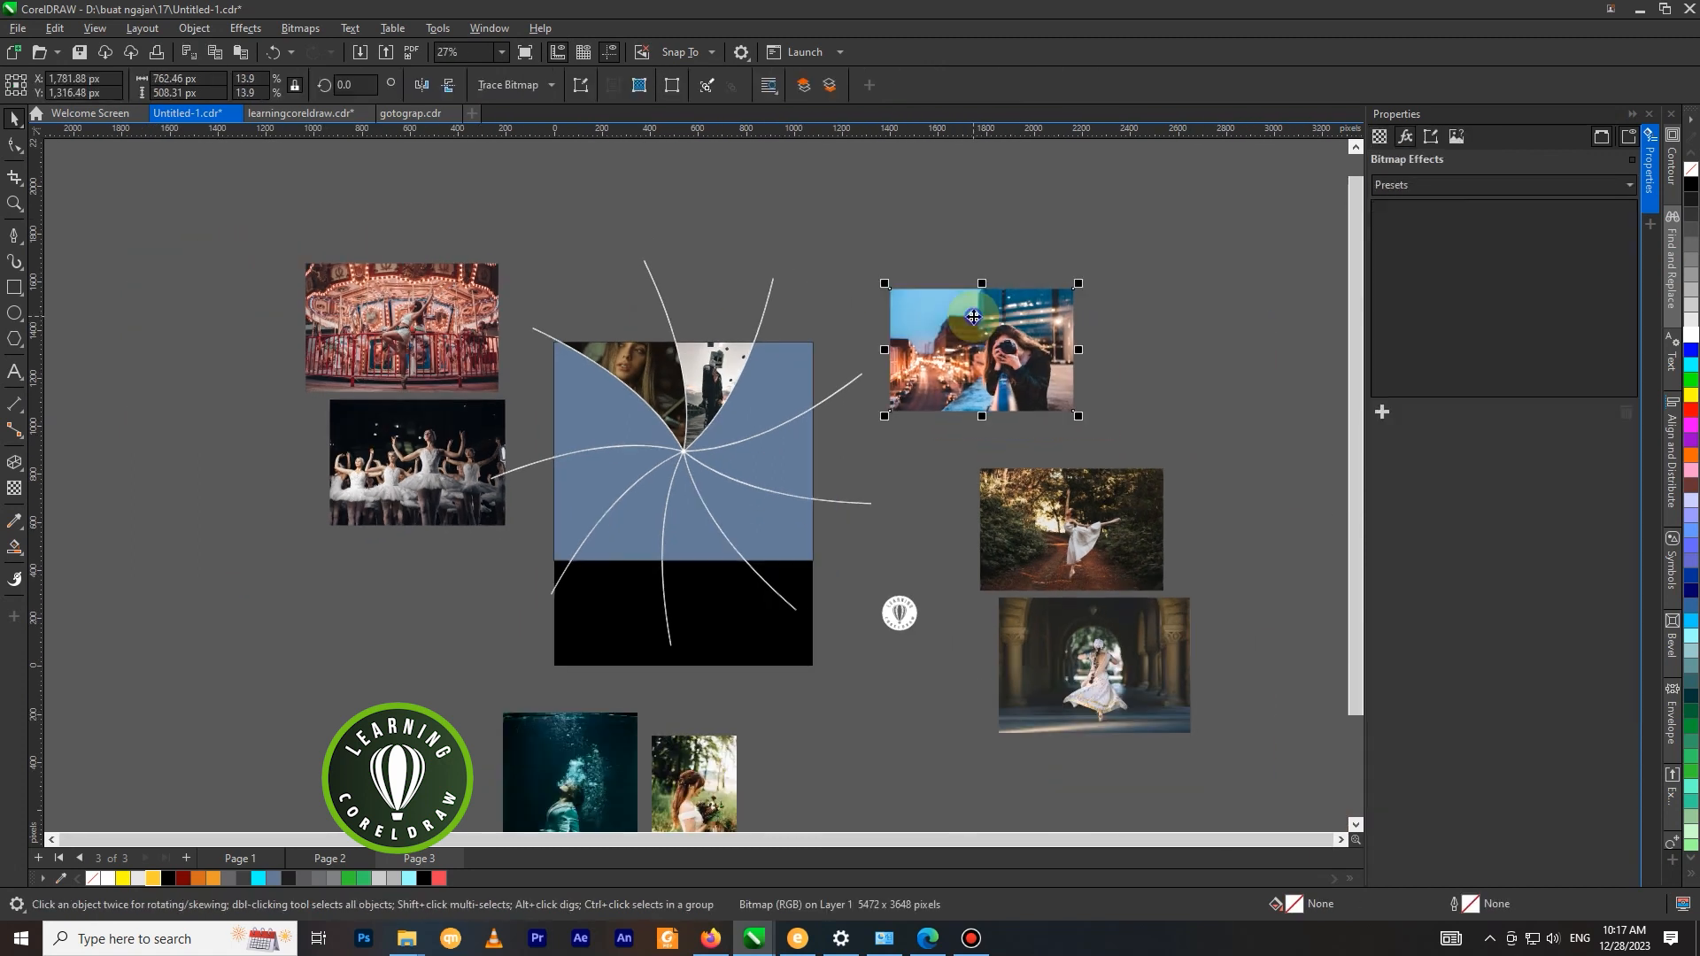
right_click(974, 318)
left_click(1034, 590)
left_click(771, 417)
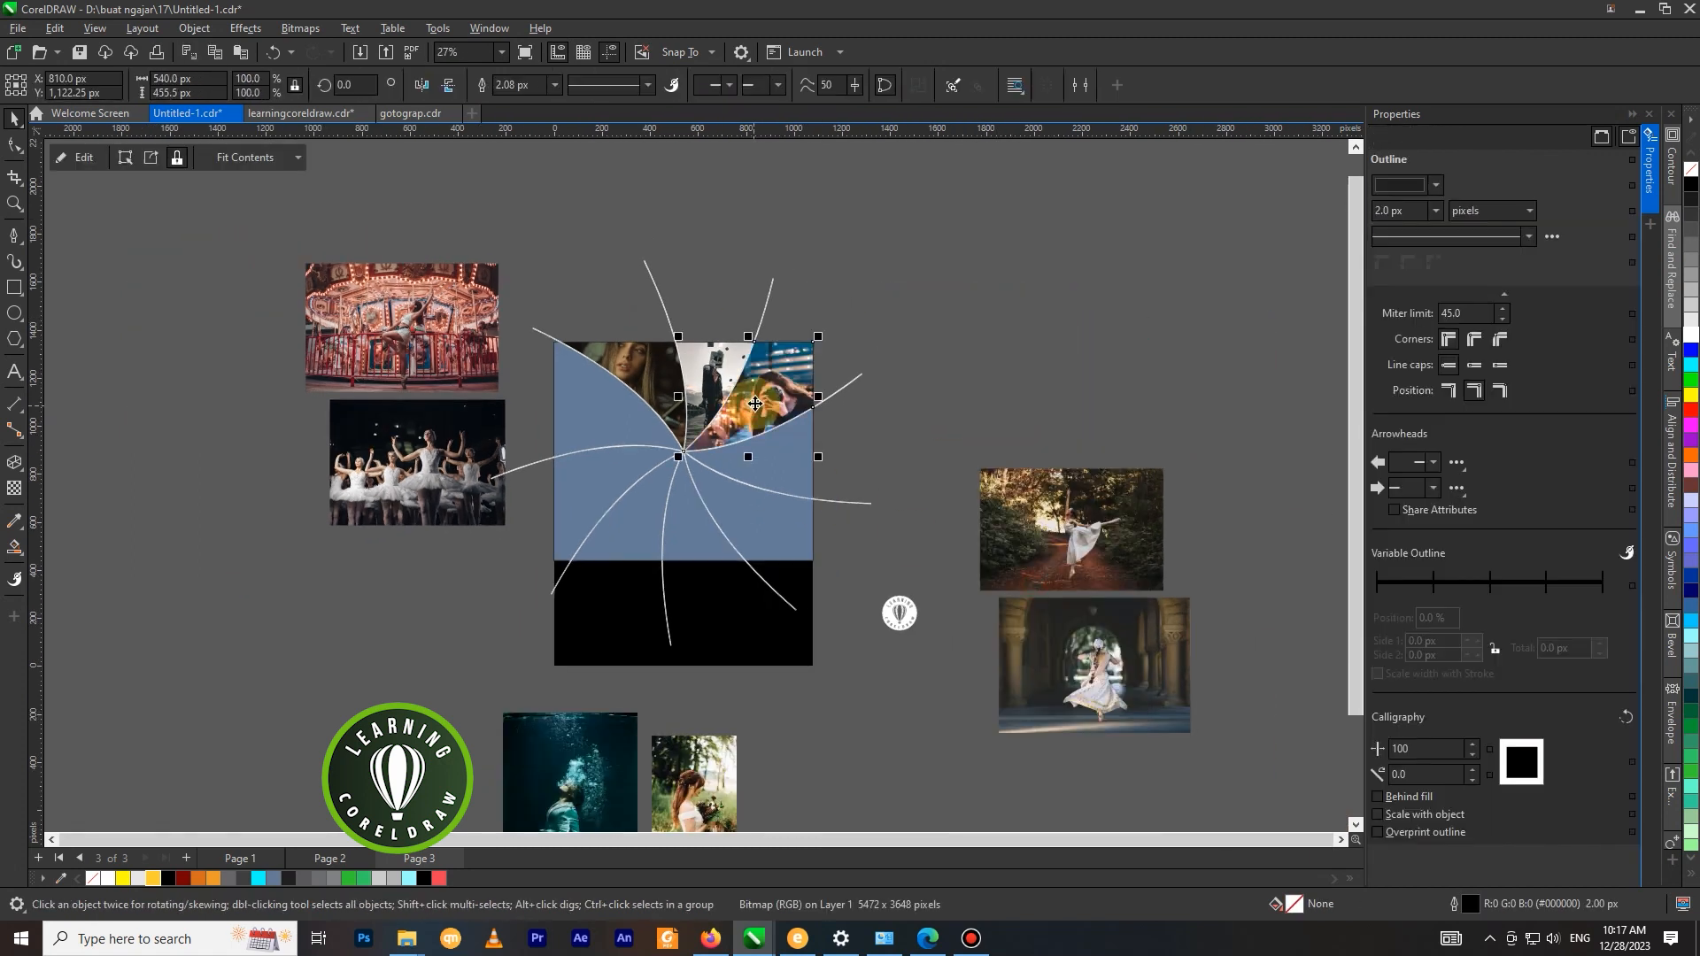
Edit the camera photo's PowerClip and shift the photo left and up to about X 776, Y 1144 px.
scroll(761, 425, "up", 1)
right_click(784, 386)
mouse_move(814, 399)
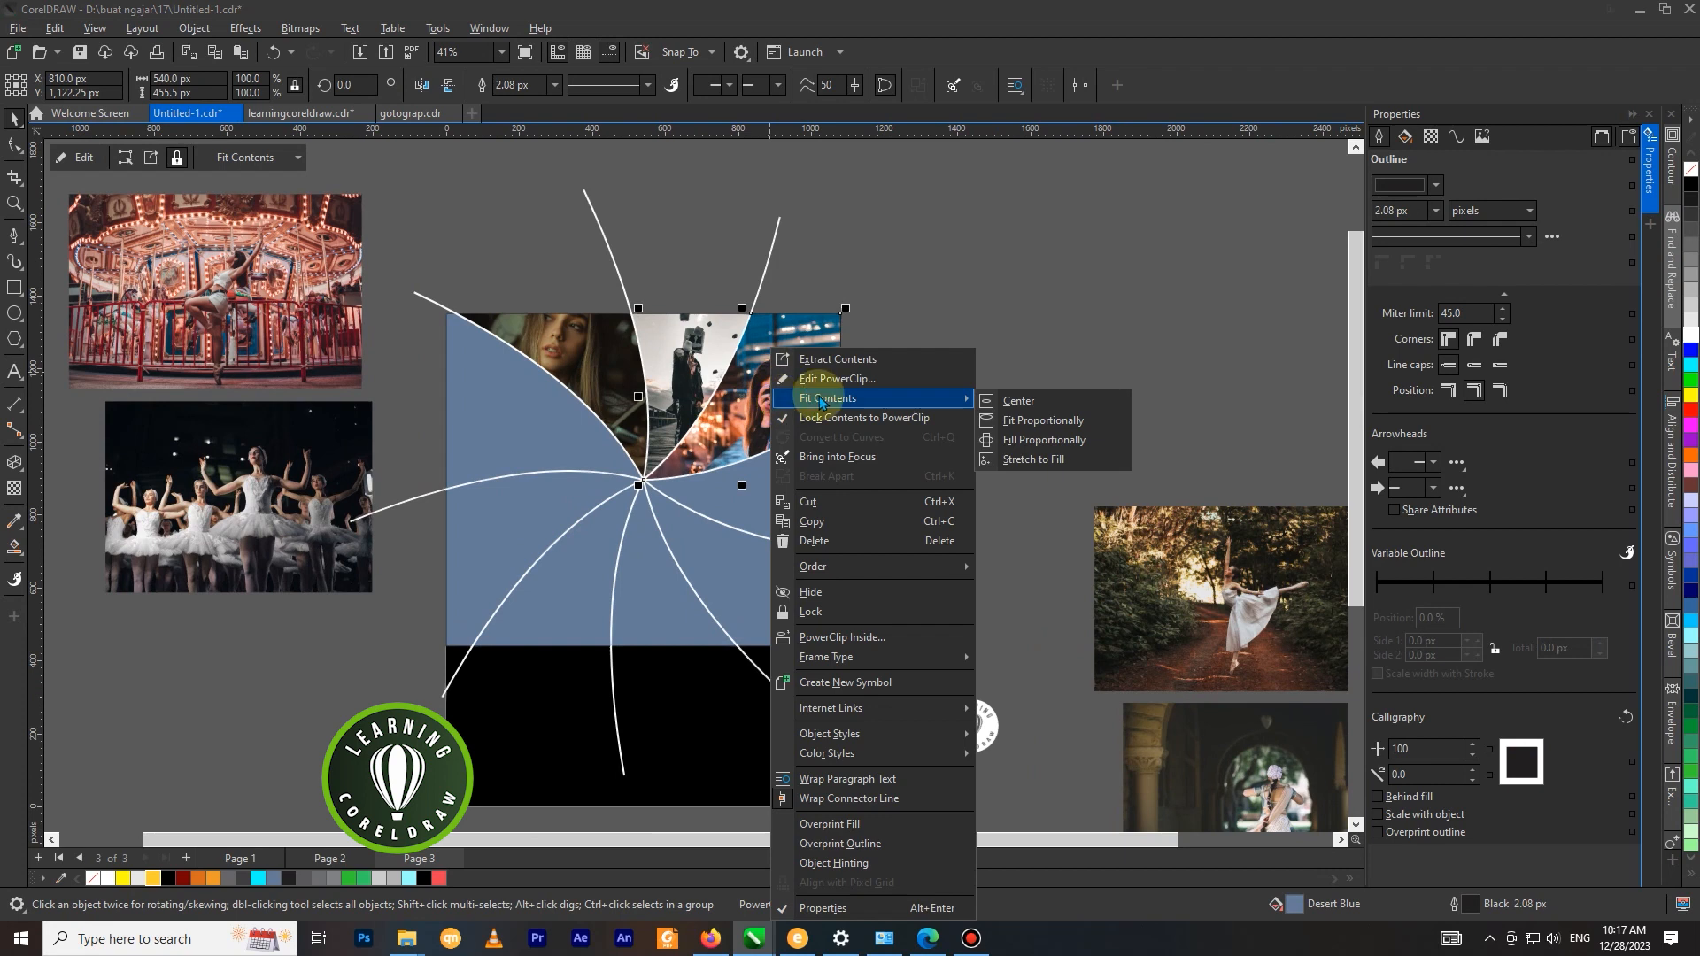
left_click(829, 381)
left_click_drag(781, 379, 767, 371)
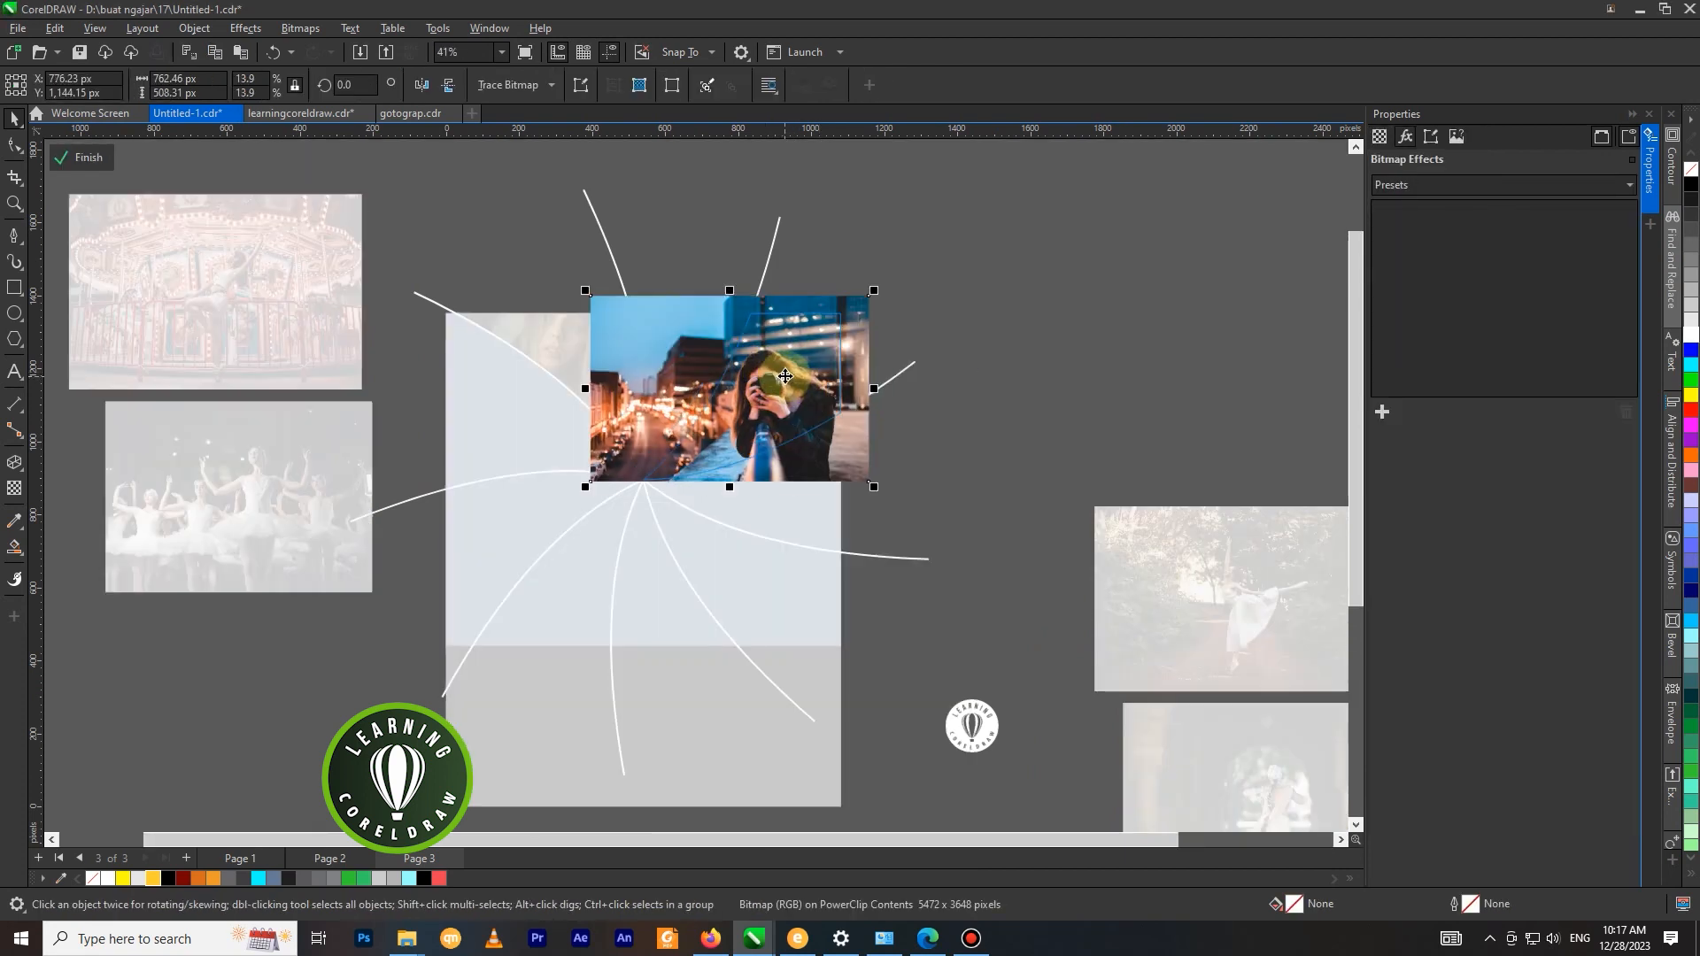
right_click(793, 372)
left_click(825, 373)
PowerClip the forest dancer photo into the right-hand segment just below the camera photo.
scroll(885, 417, "down", 1)
left_click(1071, 492)
right_click(1071, 493)
left_click(1138, 649)
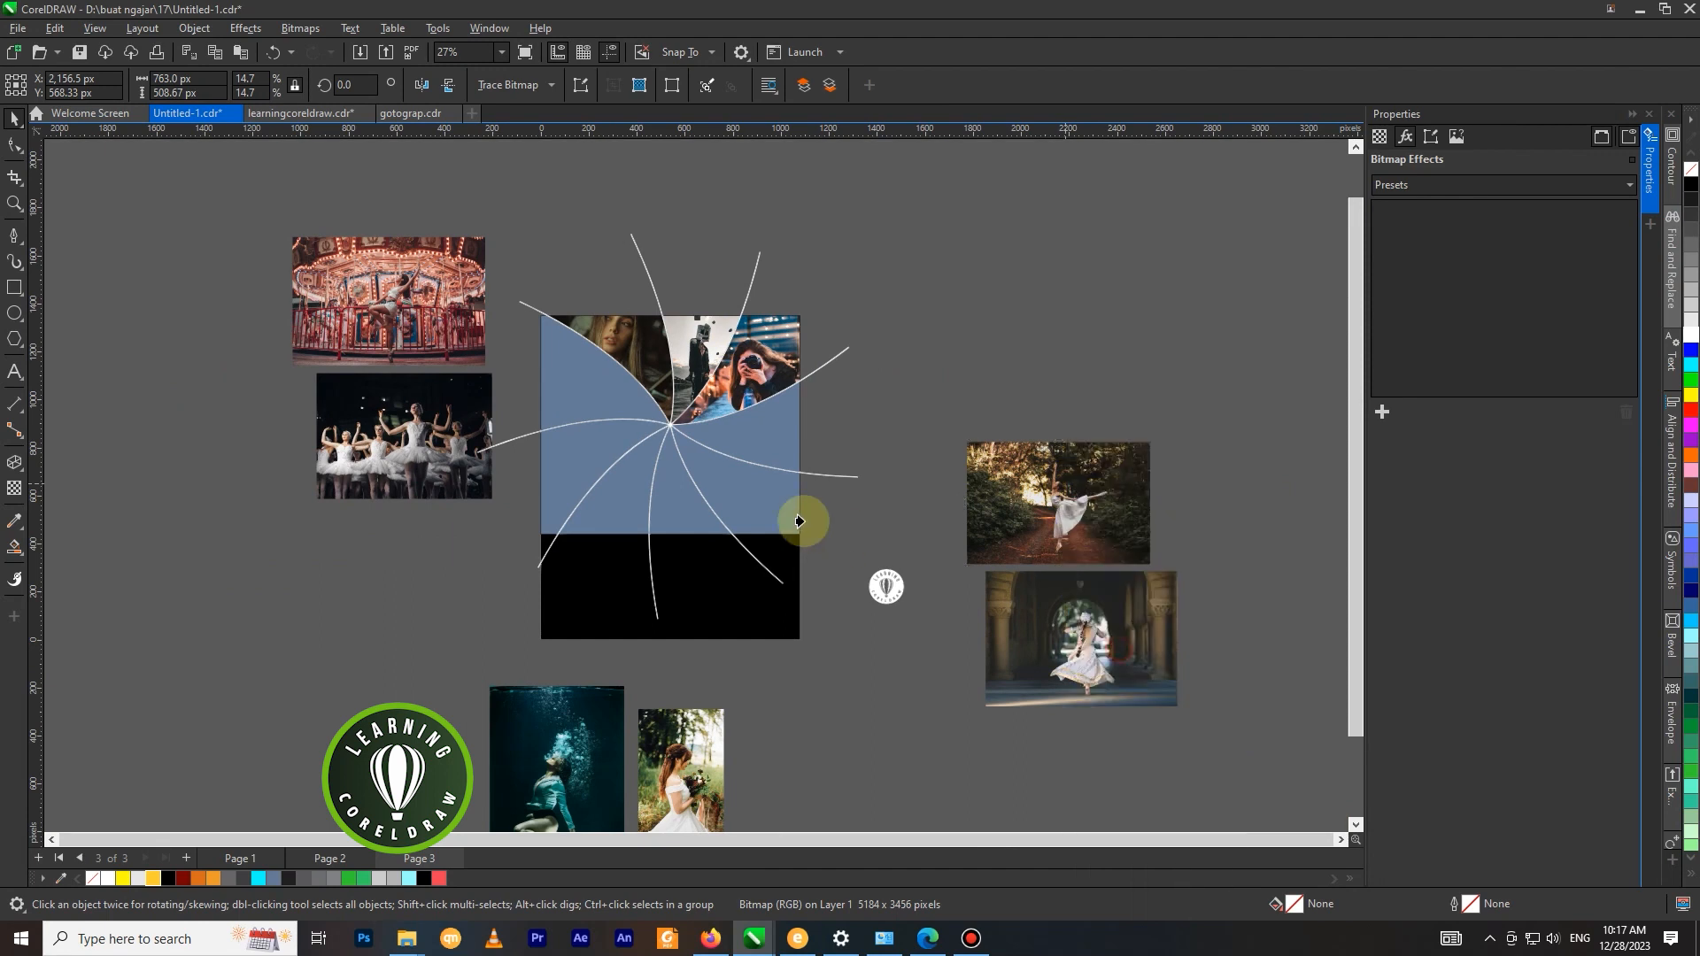
left_click(763, 453)
Edit the forest dancer's PowerClip and shift the photo right and down to about X 896, Y 833 px.
scroll(762, 451, "up", 1)
right_click(746, 343)
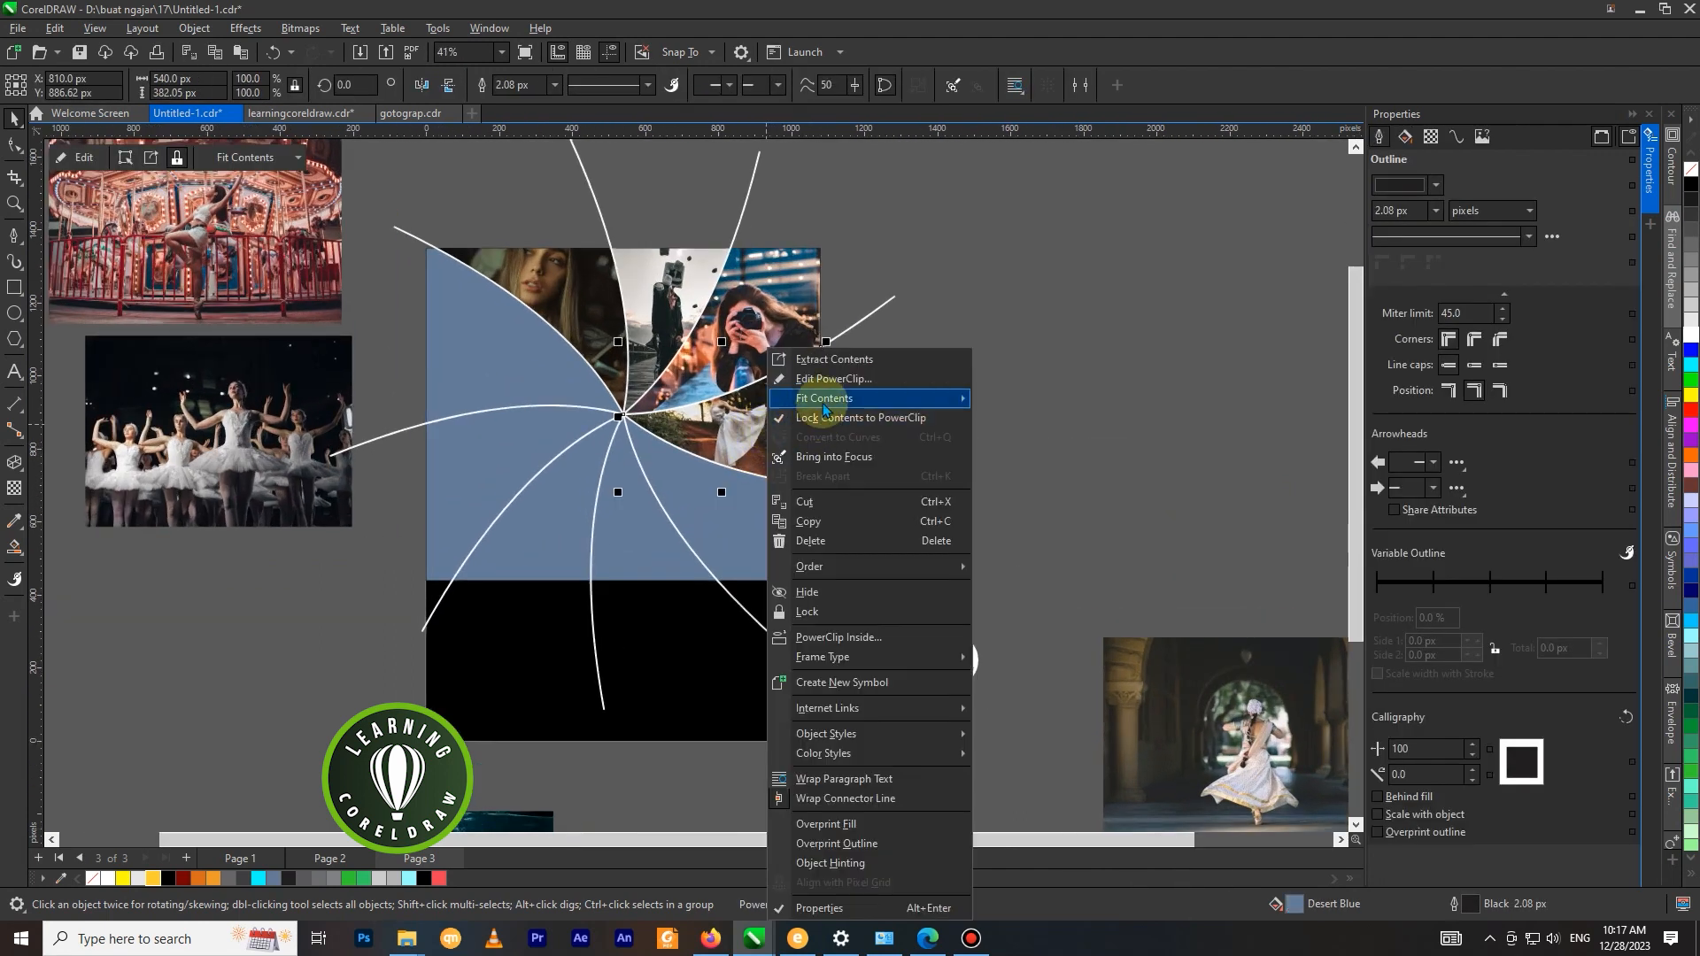
left_click(792, 378)
mouse_move(791, 413)
left_mouse_down()
mouse_move(815, 431)
mouse_move(811, 418)
left_mouse_up()
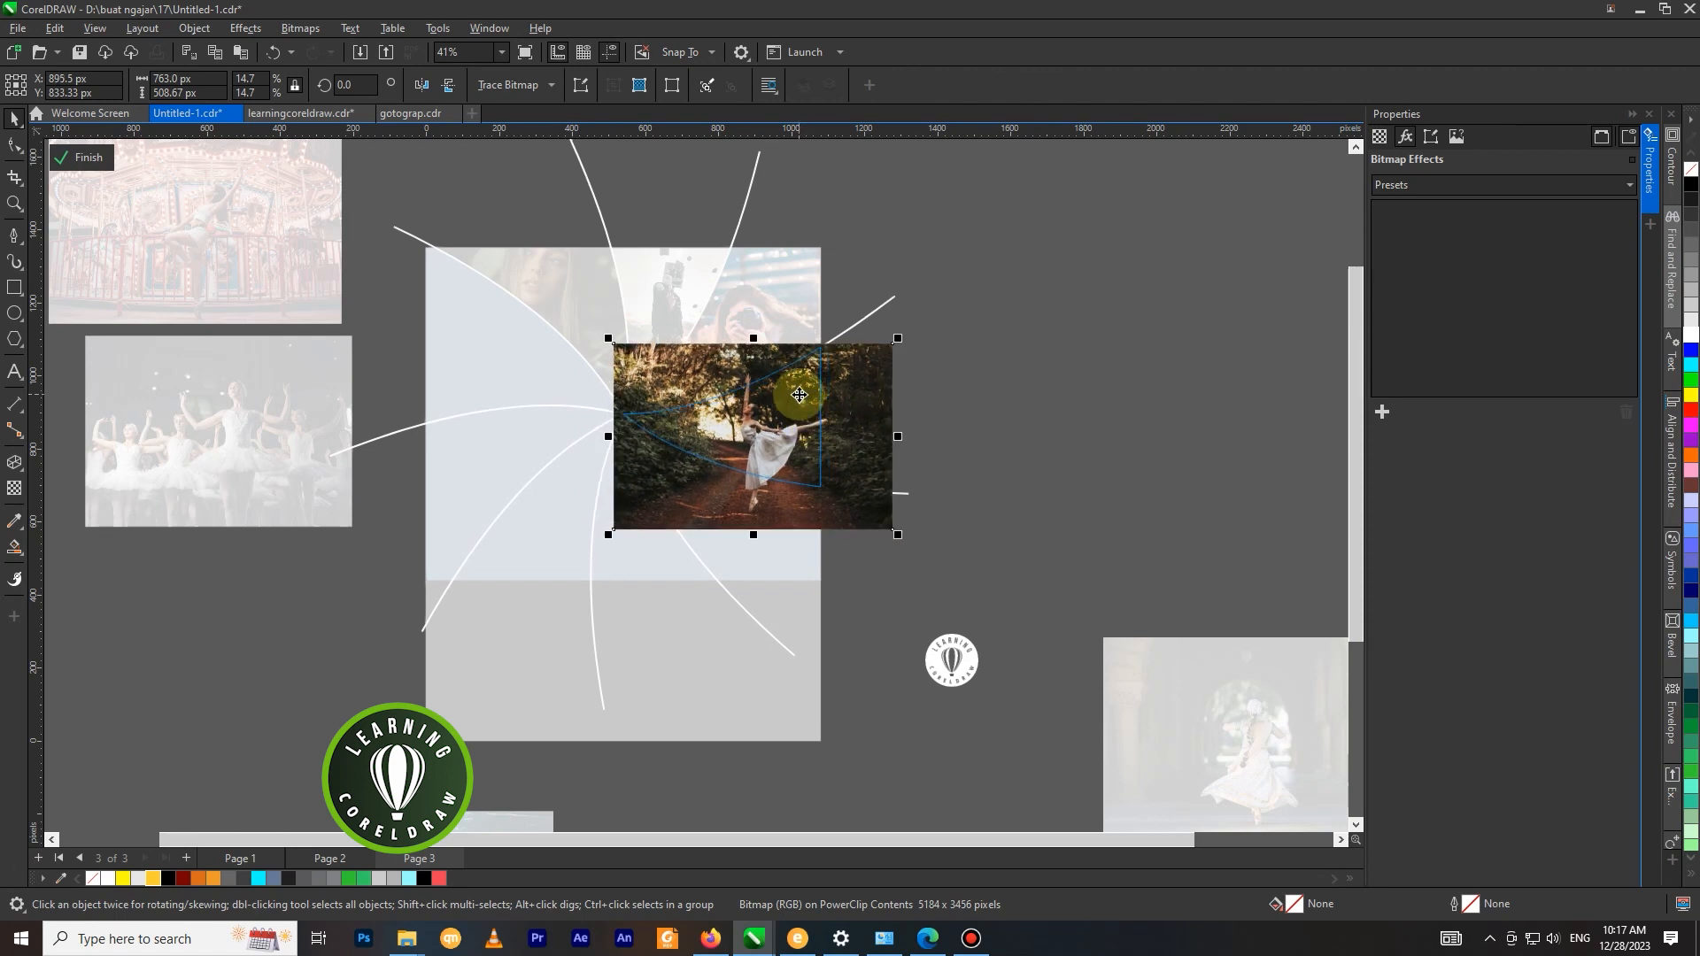
right_click(802, 365)
left_click(845, 372)
PowerClip the photo of the dancer under the arches into the lower-right segment.
scroll(827, 368, "down", 3)
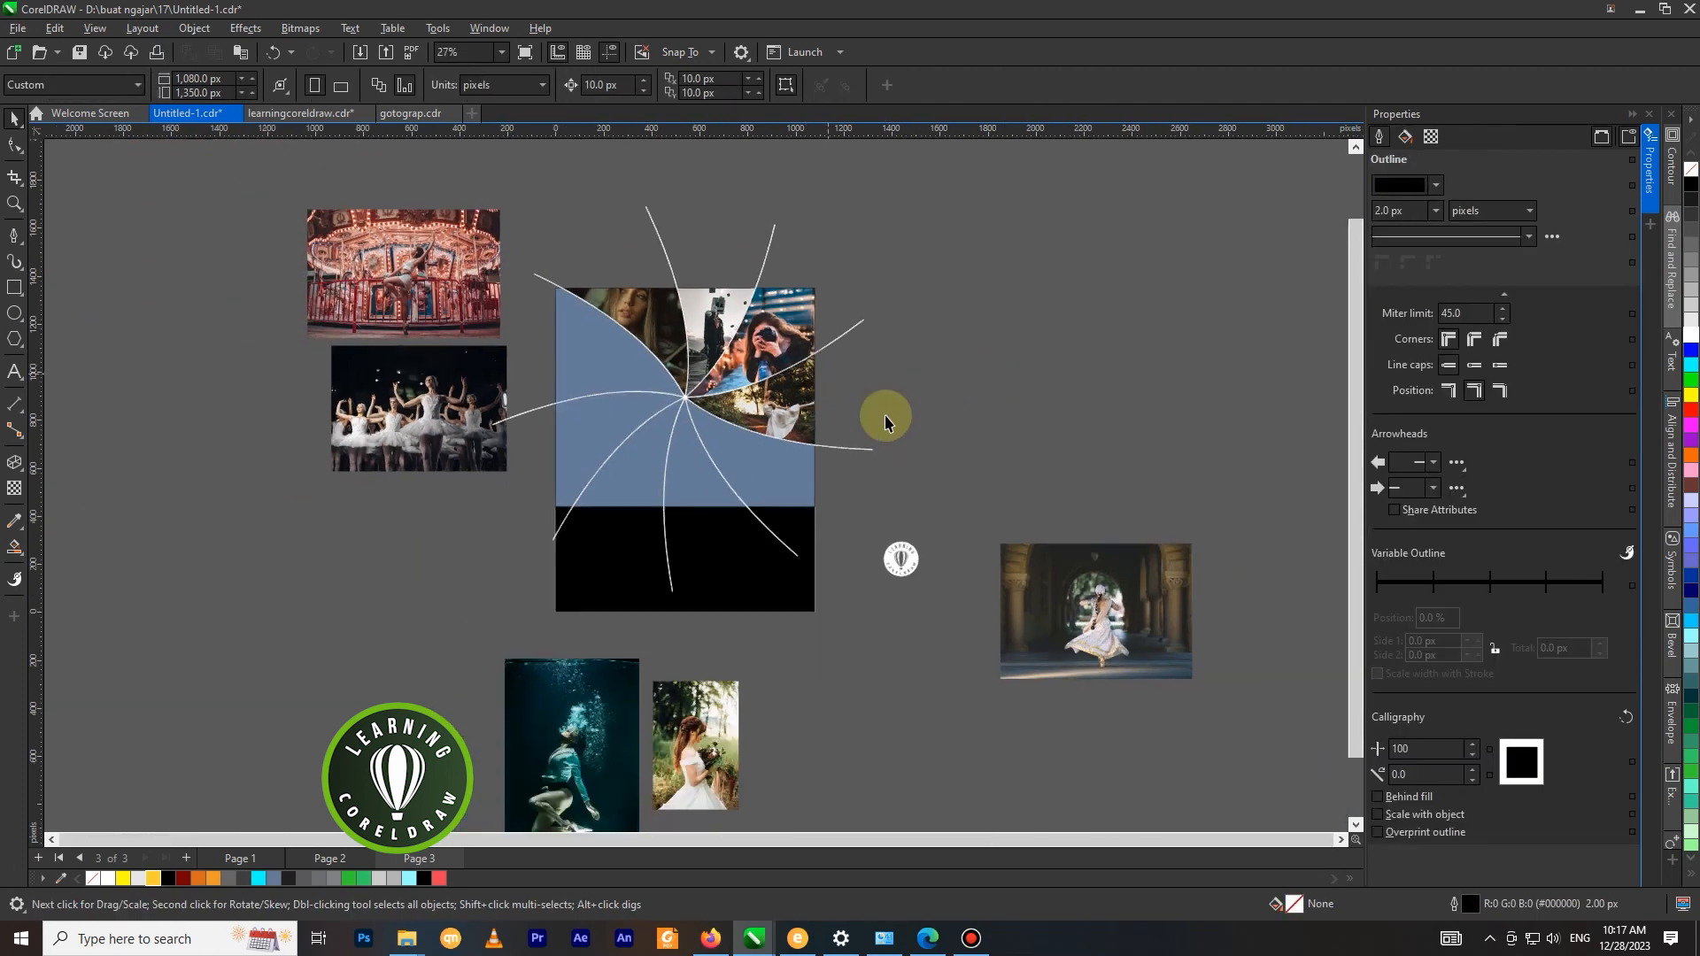
left_click(994, 584)
right_click(994, 587)
left_click(1062, 311)
left_click(786, 451)
Edit the arch dancer's PowerClip and shift the photo left and down to about X 771, Y 630 px.
scroll(786, 451, "up", 2)
right_click(786, 453)
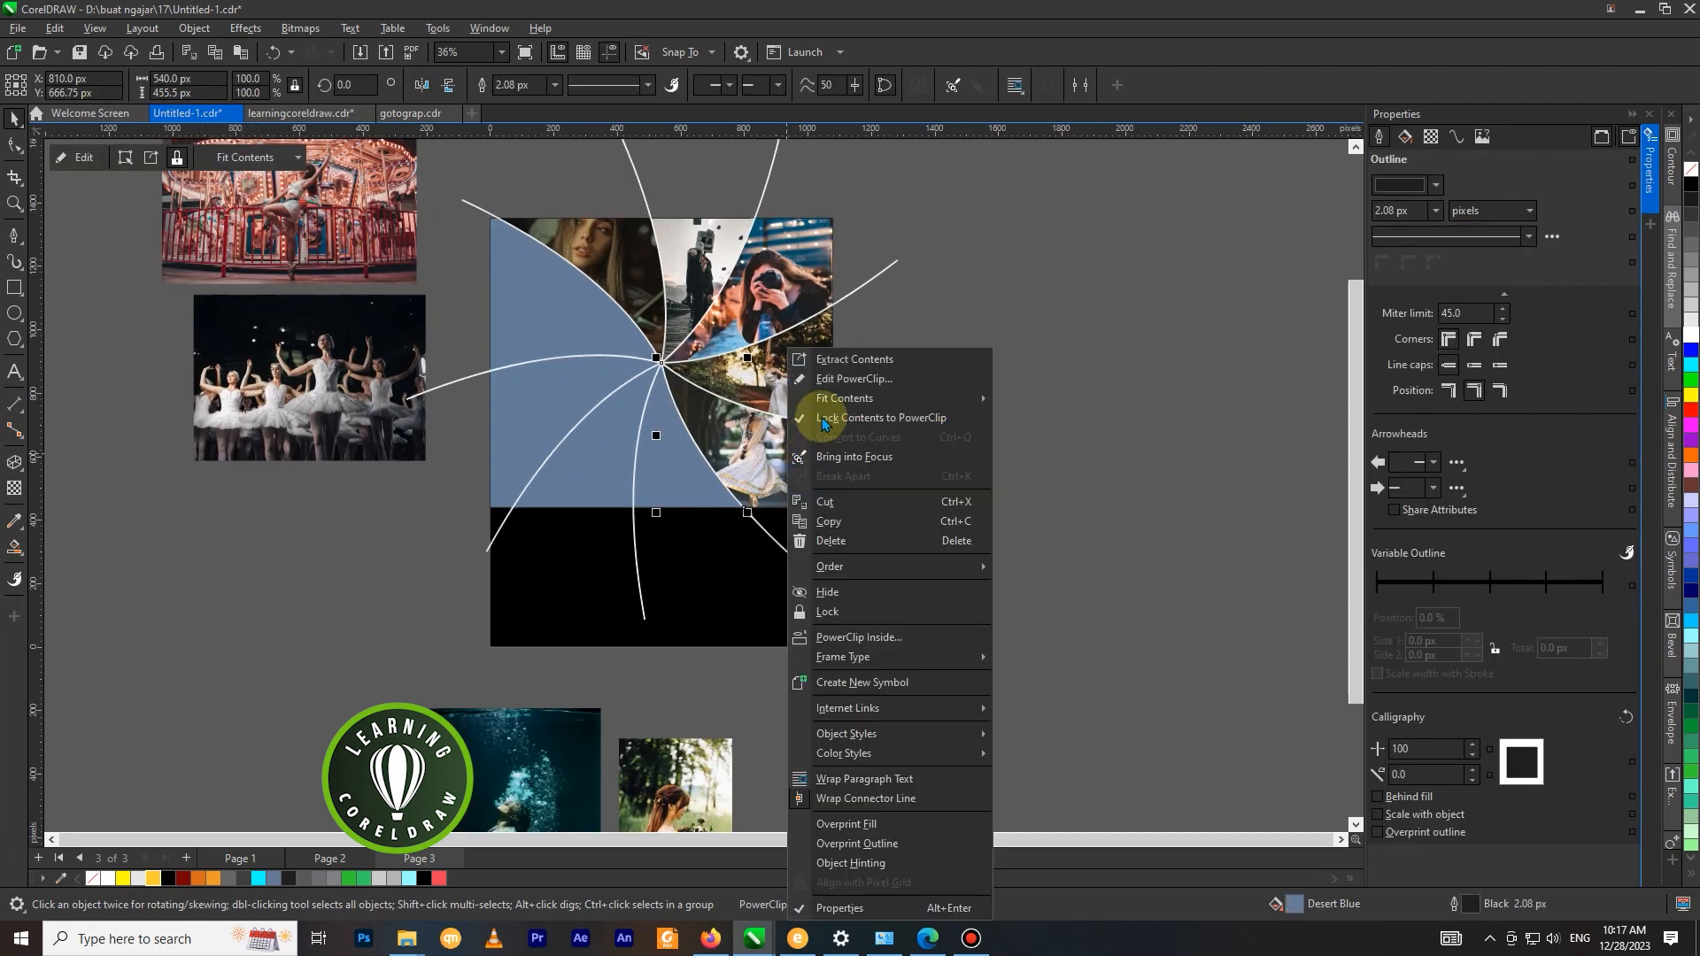
left_click(840, 379)
left_click(779, 469)
left_click_drag(779, 469, 777, 459)
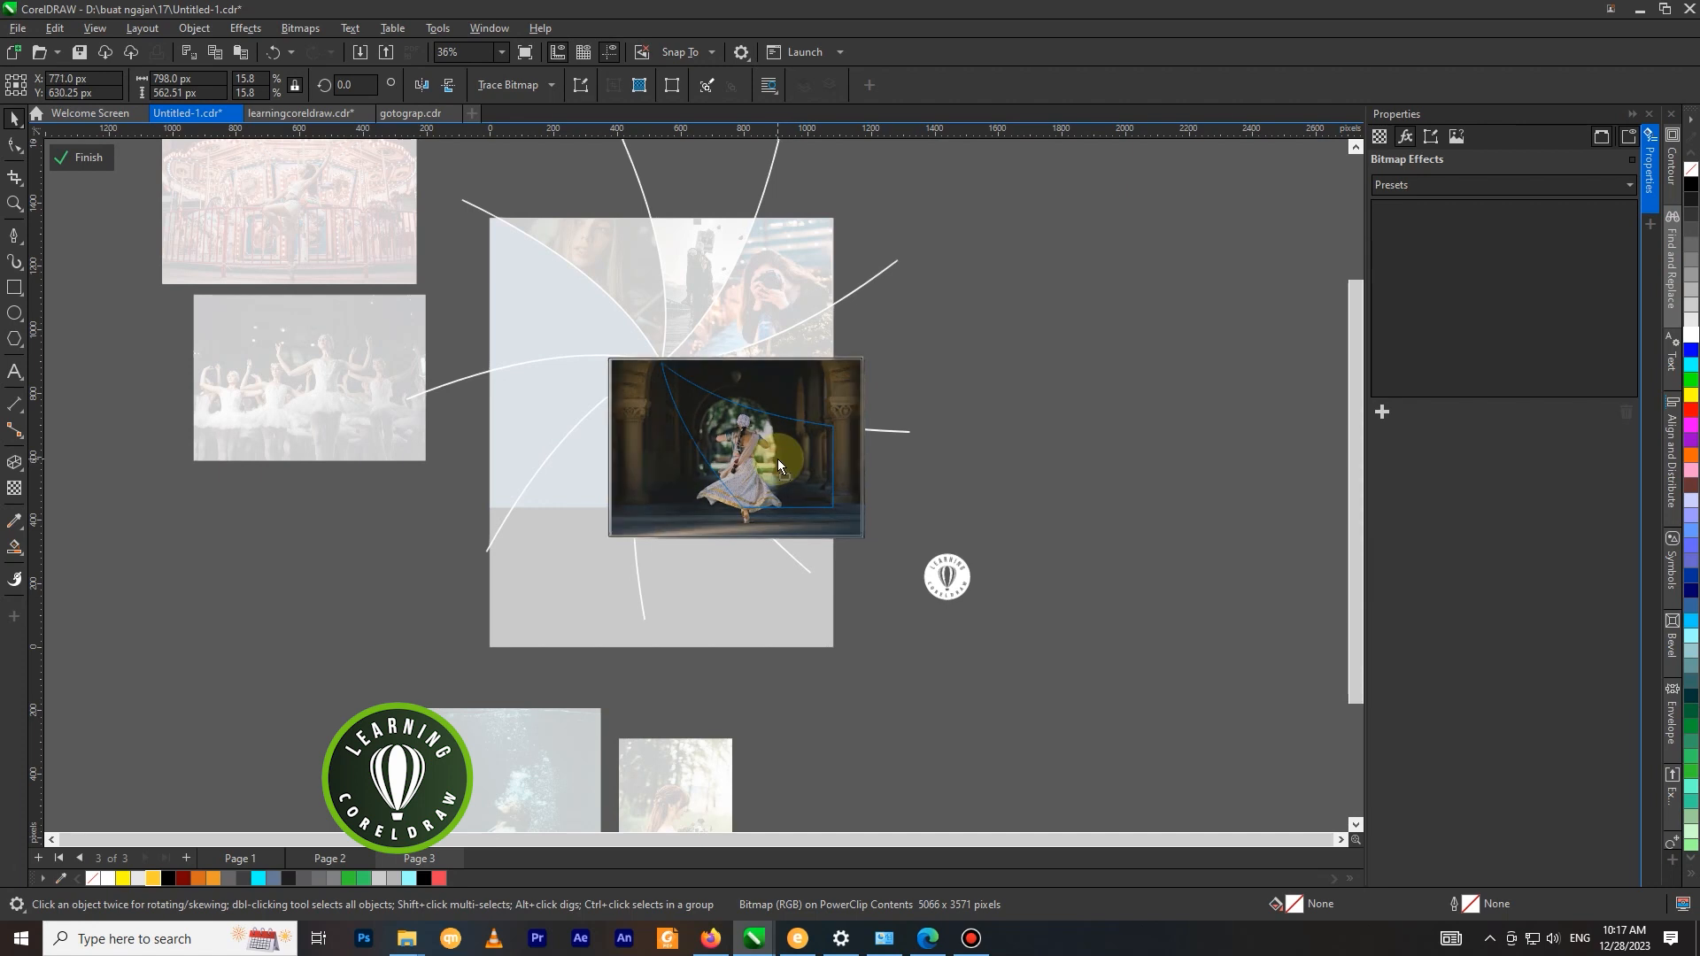
right_click(792, 443)
left_click(838, 373)
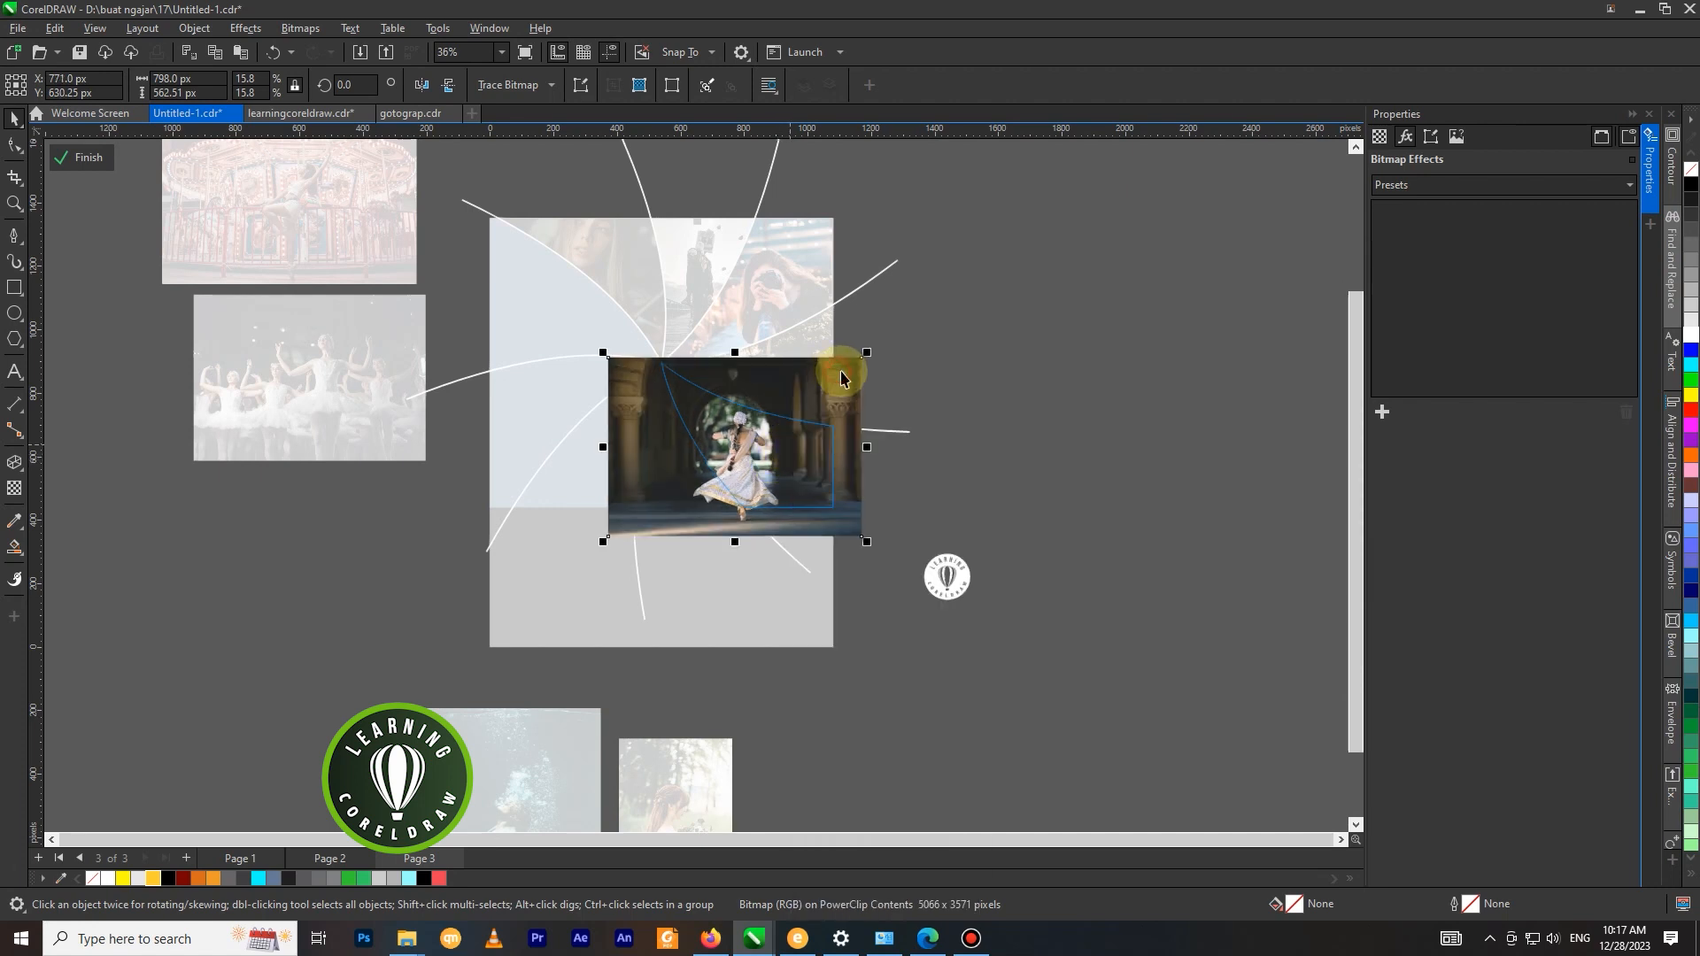
PowerClip the bride photo below the page into the bottom segment left of the arch dancer.
scroll(886, 420, "down", 3)
left_click(766, 662)
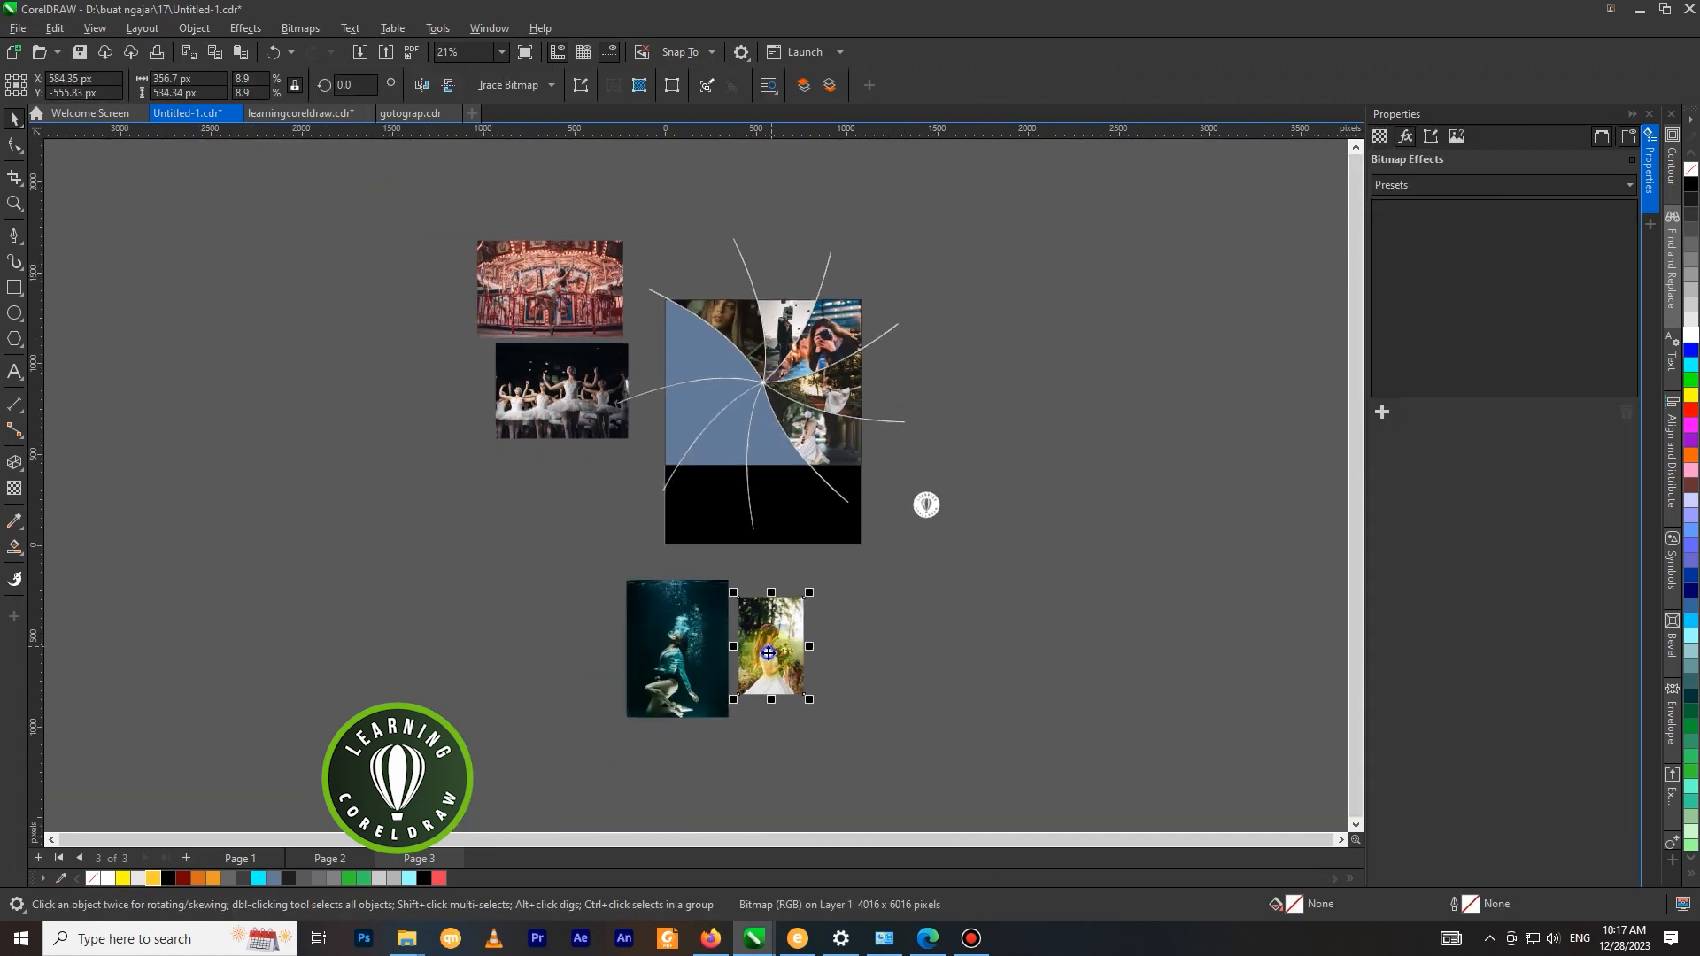
right_click(766, 659)
left_click(801, 385)
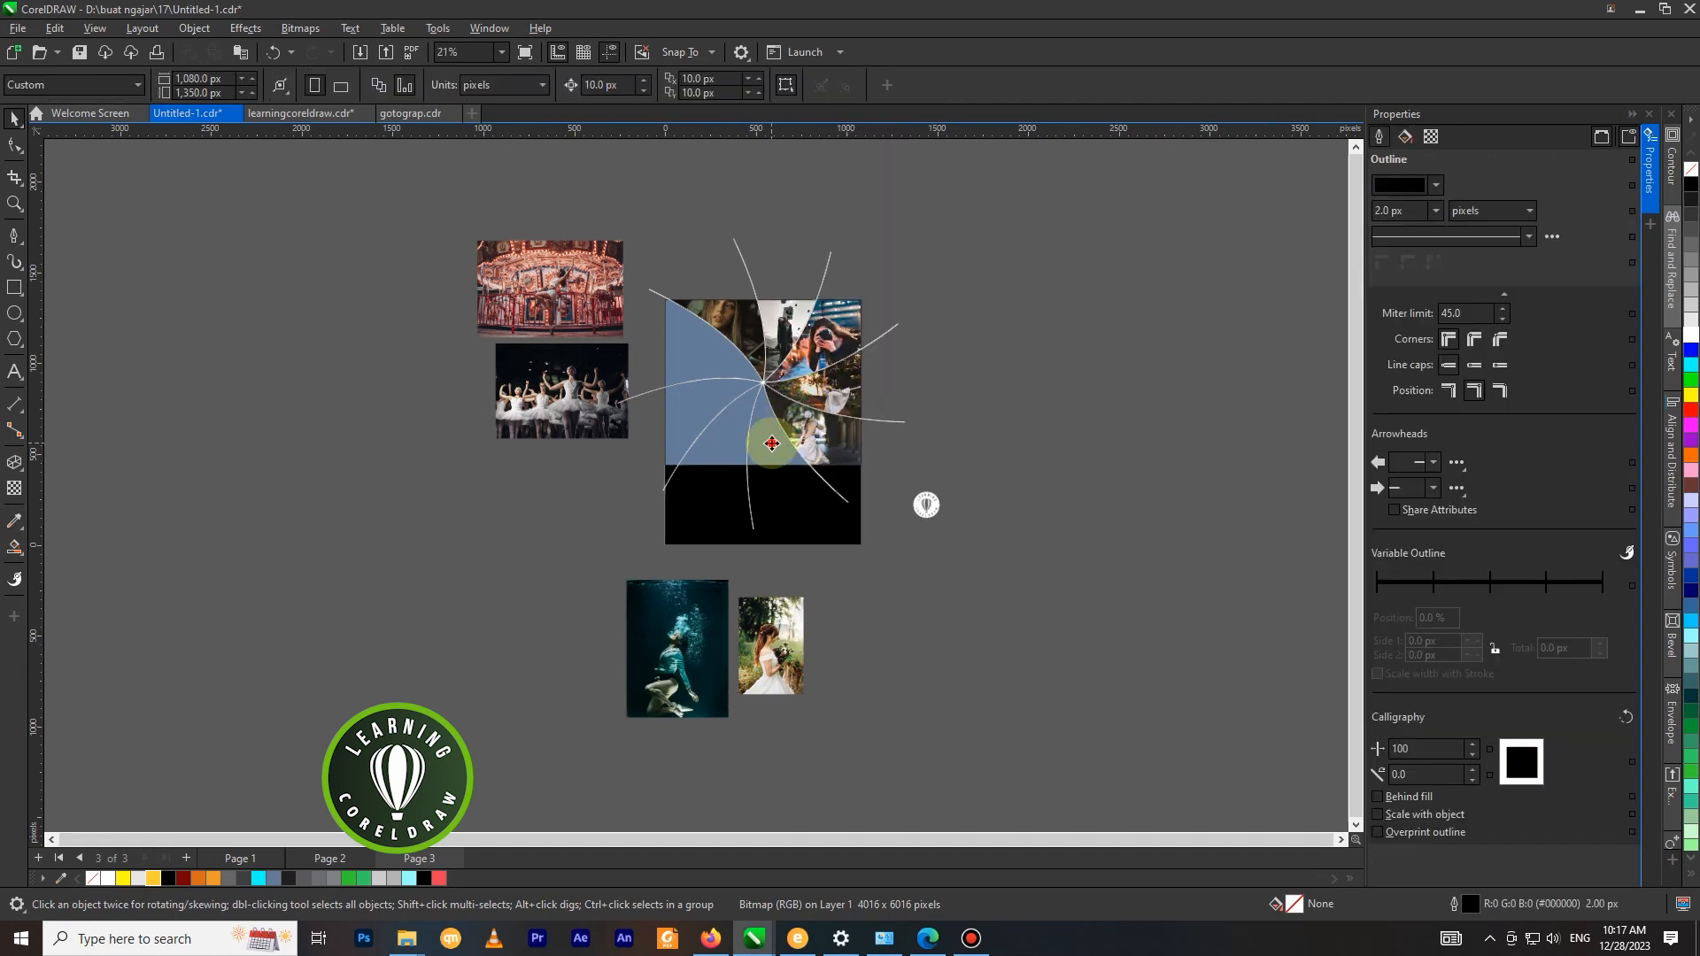
left_click(771, 442)
Edit the bride's PowerClip, enlarging the photo to about 389 × 583 px and centring it near X 600, Y 608 px.
scroll(797, 451, "up", 2)
right_click(759, 346)
left_click(815, 372)
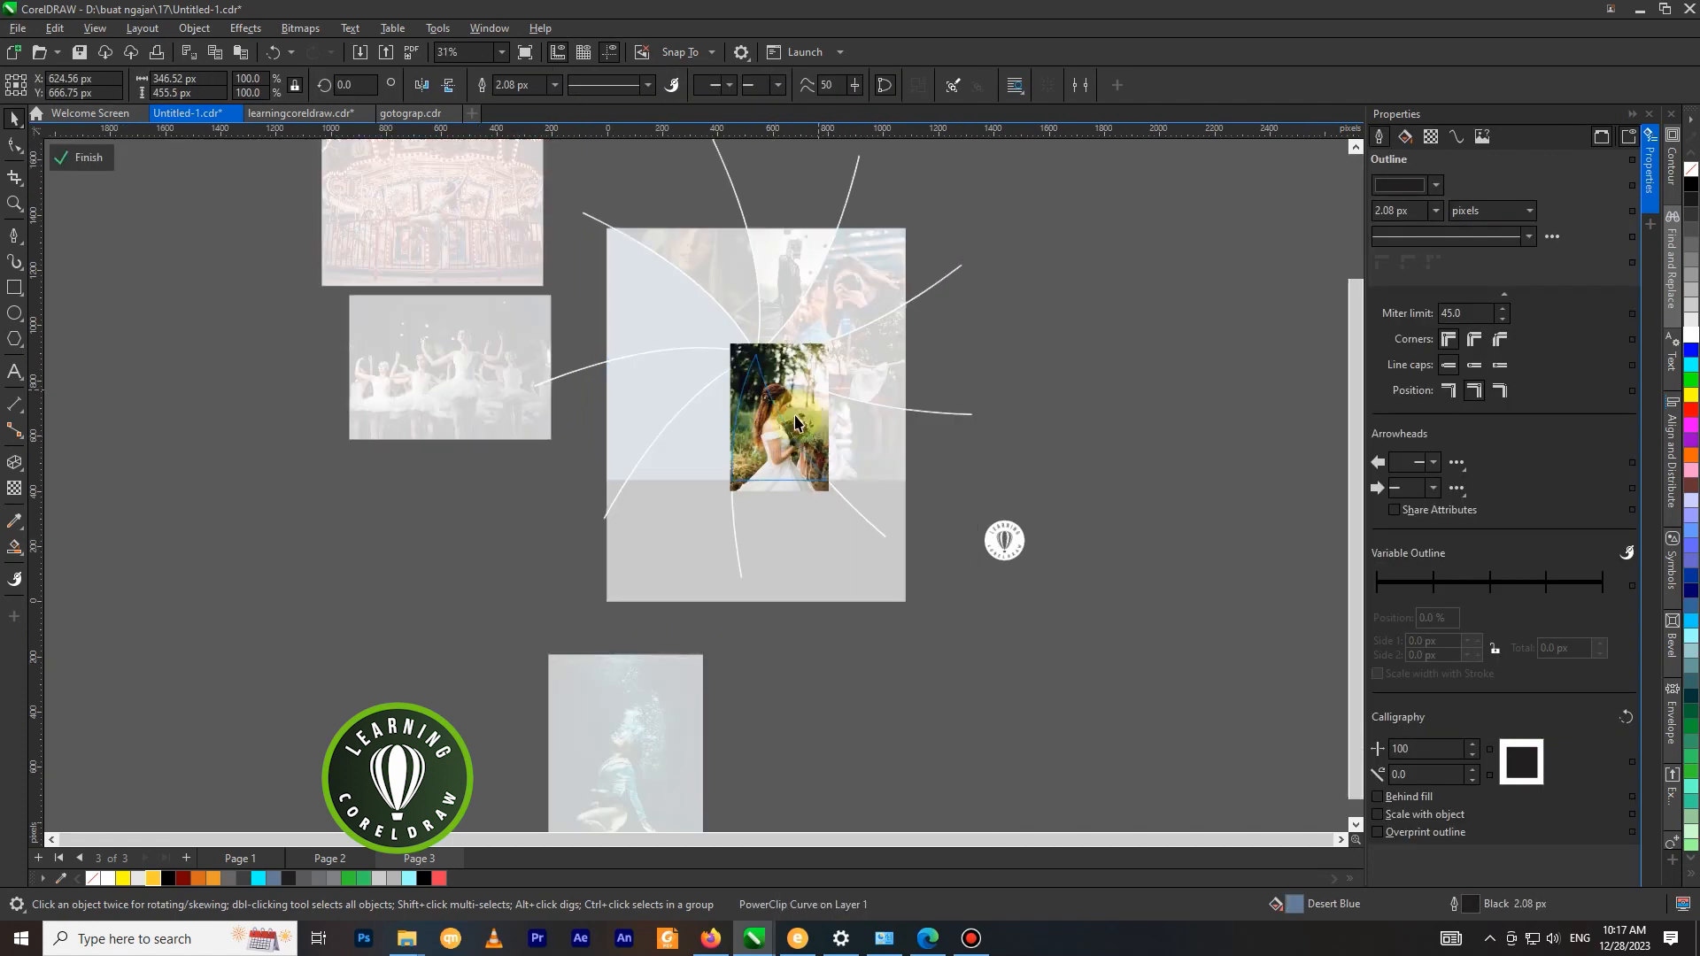
left_click(795, 422)
left_click_drag(773, 438, 759, 445)
left_click_drag(825, 506, 830, 514)
left_click_drag(798, 444, 791, 445)
Rotate the bride photo about 7.6° counterclockwise inside its frame and finish editing the PowerClip.
left_click(814, 400)
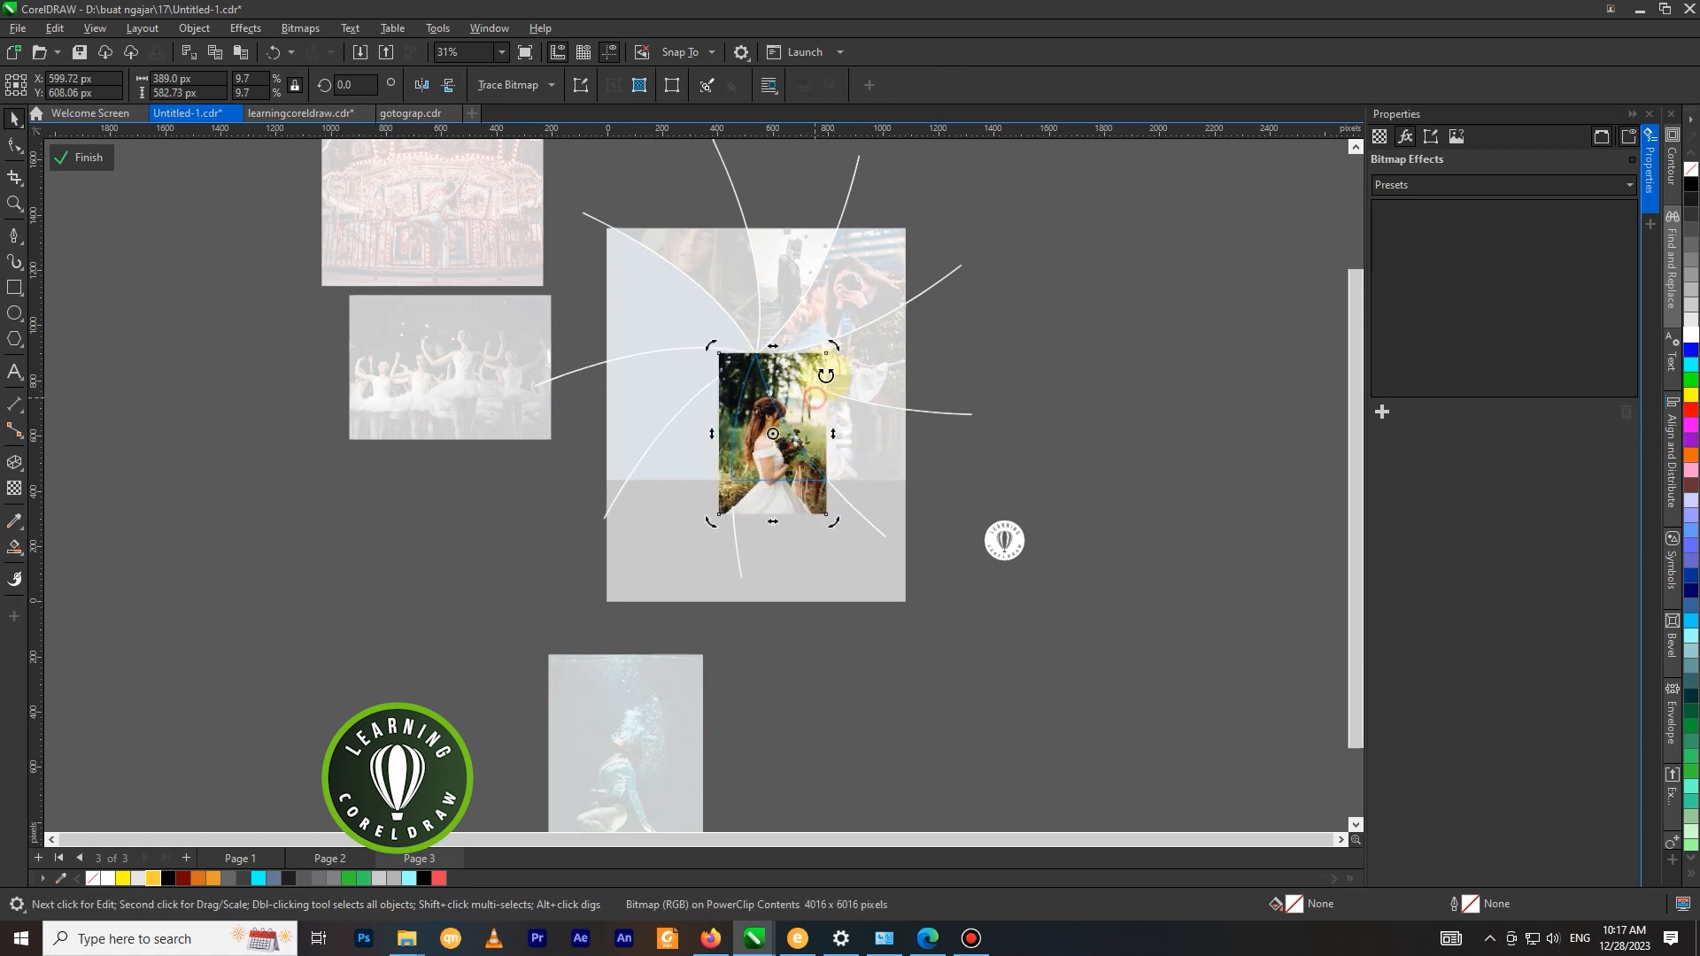
left_click_drag(834, 346, 829, 349)
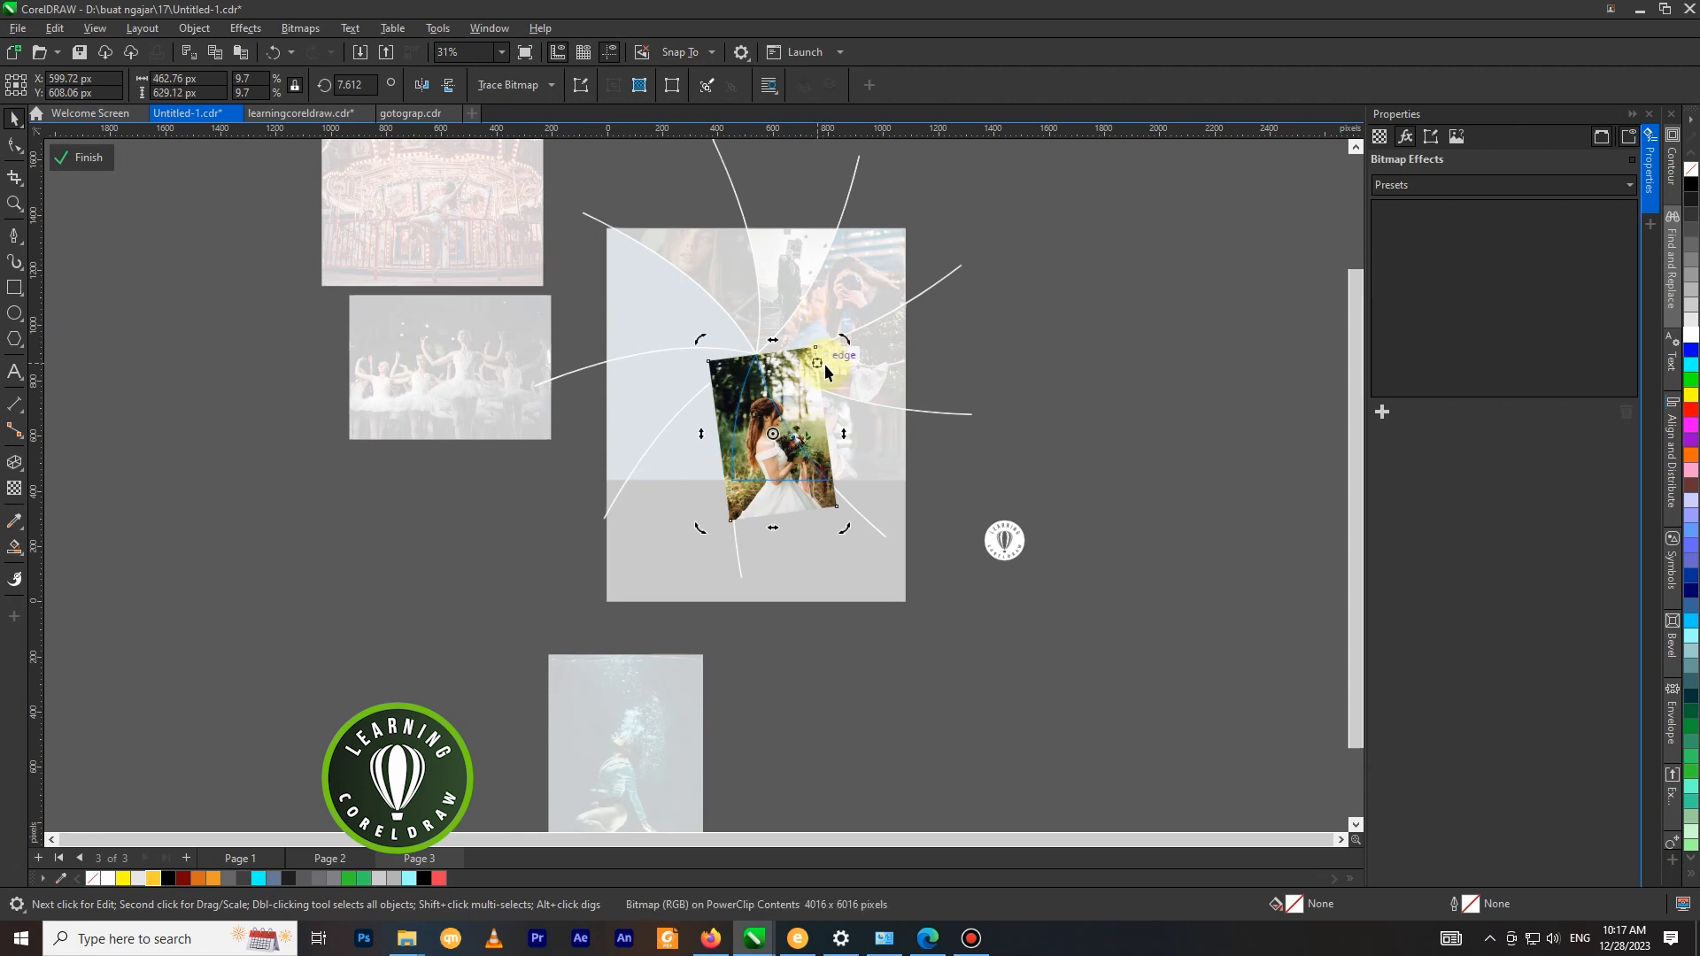
right_click(825, 364)
left_click(1001, 368)
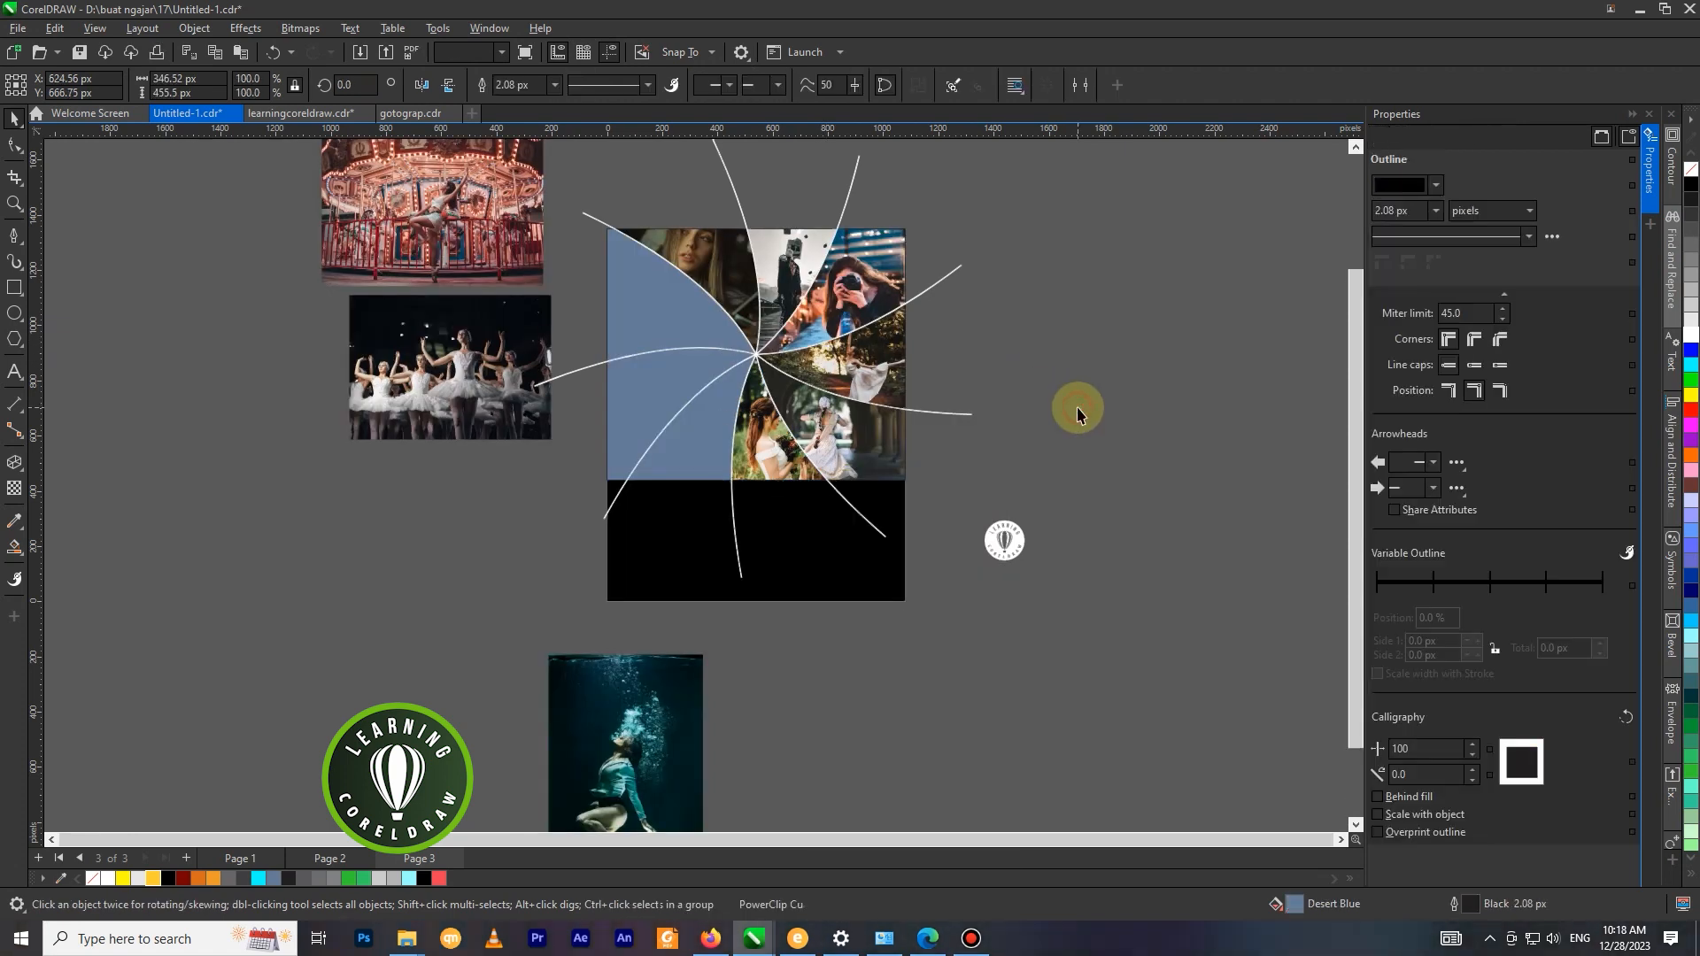
Edit the bride's PowerClip again and shift the rotated photo left to about X 582, Y 608 px.
scroll(952, 407, "down", 1)
right_click(802, 438)
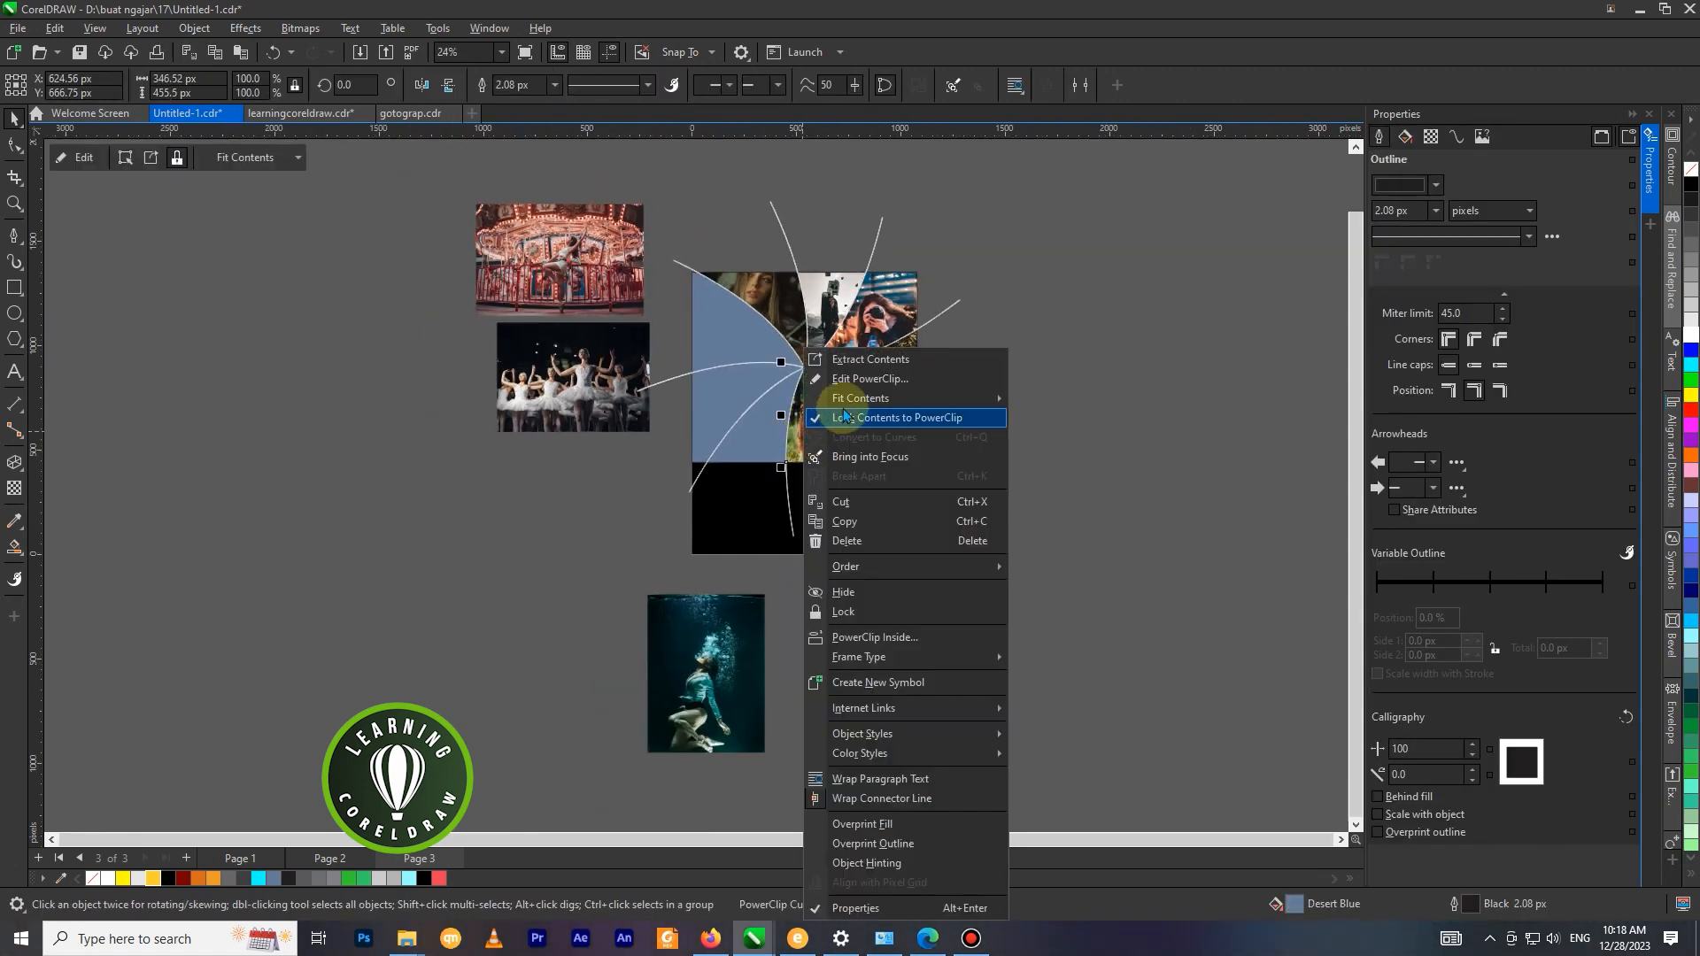
left_click(850, 378)
left_click(824, 441)
right_click(839, 363)
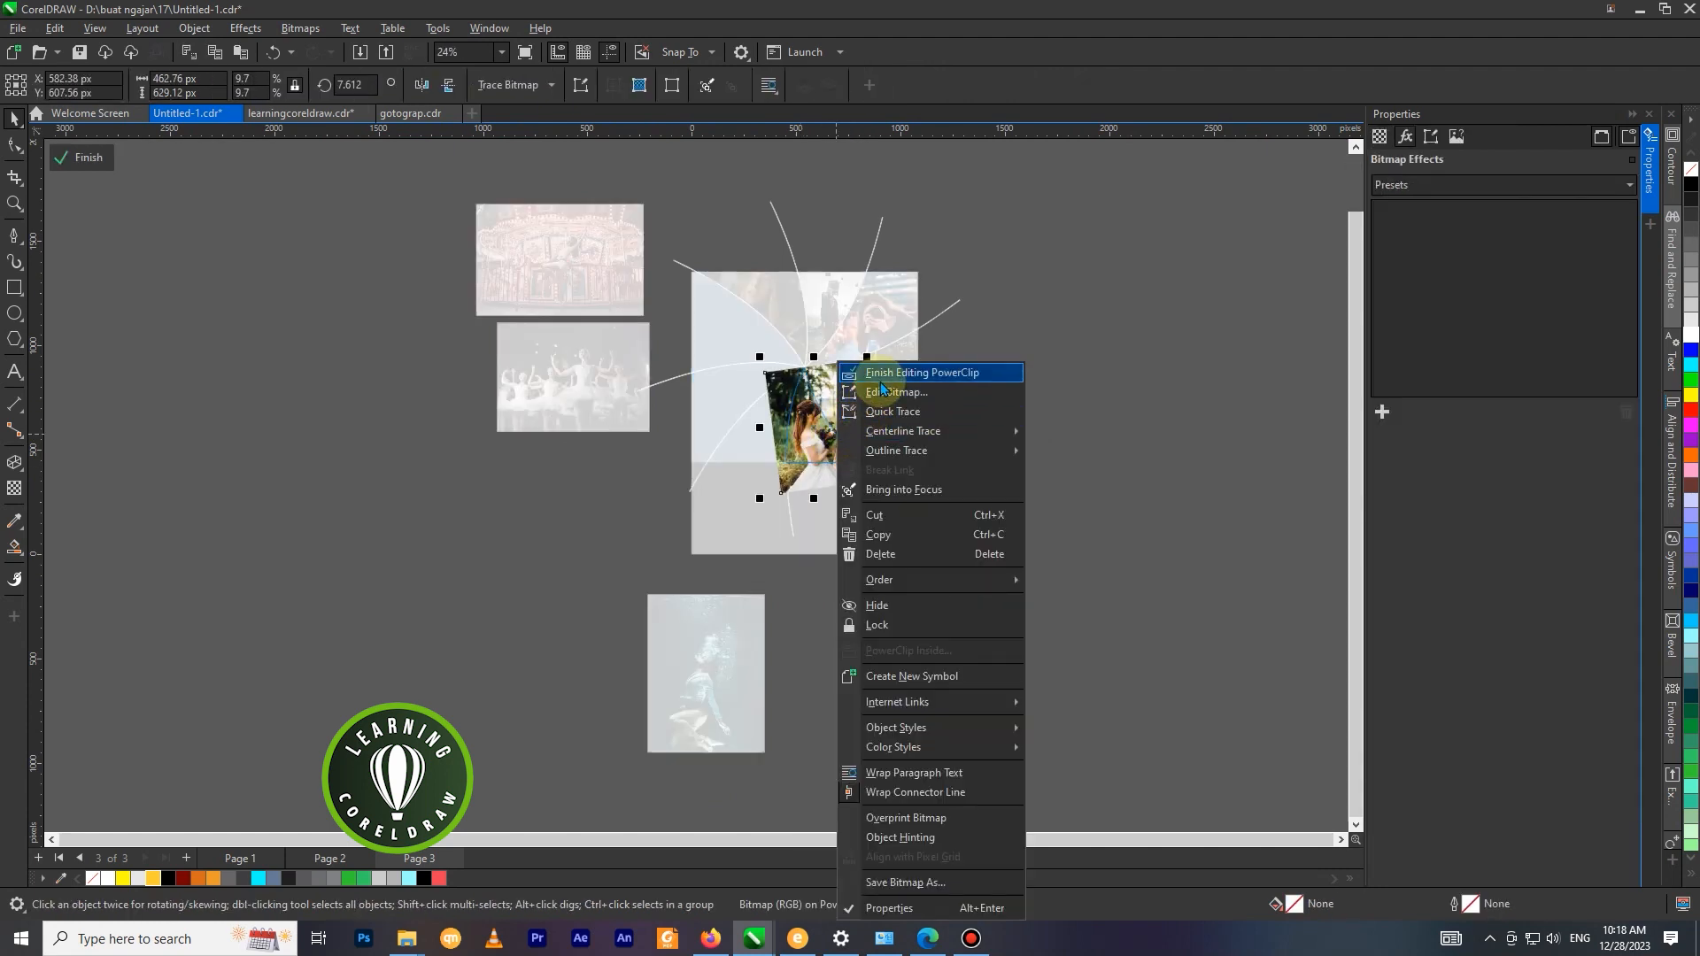
left_click(881, 373)
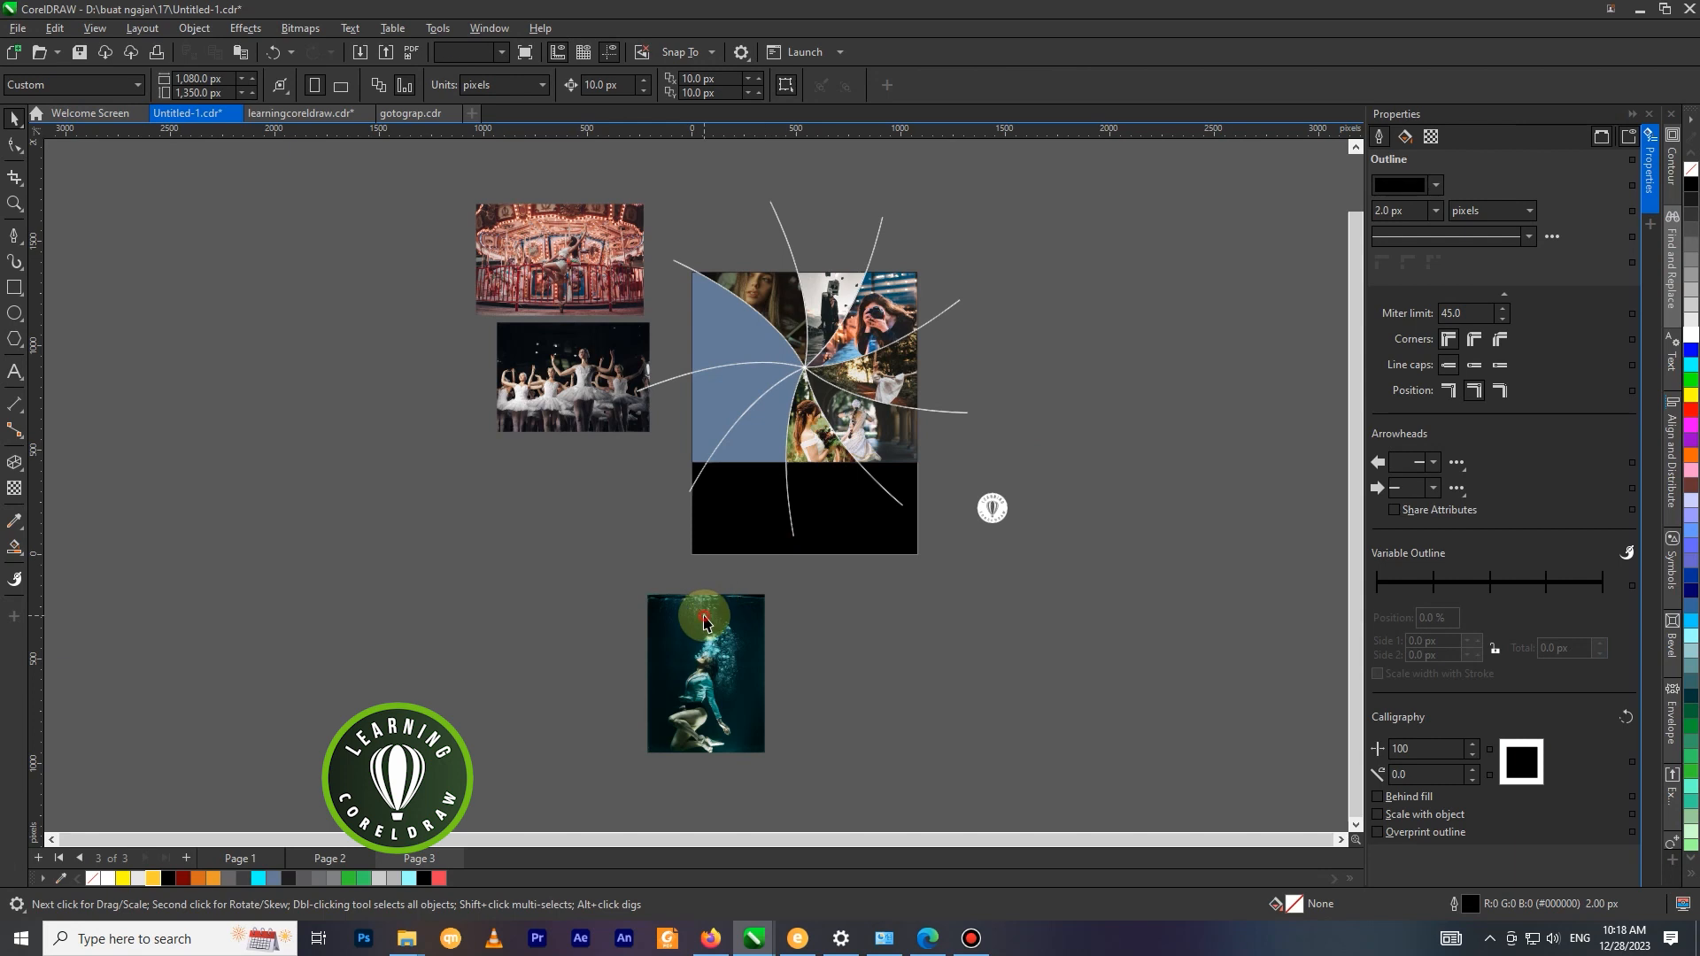
PowerClip the underwater photo below the page into the bottom segment left of the bride.
right_click(707, 622)
left_click(775, 344)
left_click(770, 416)
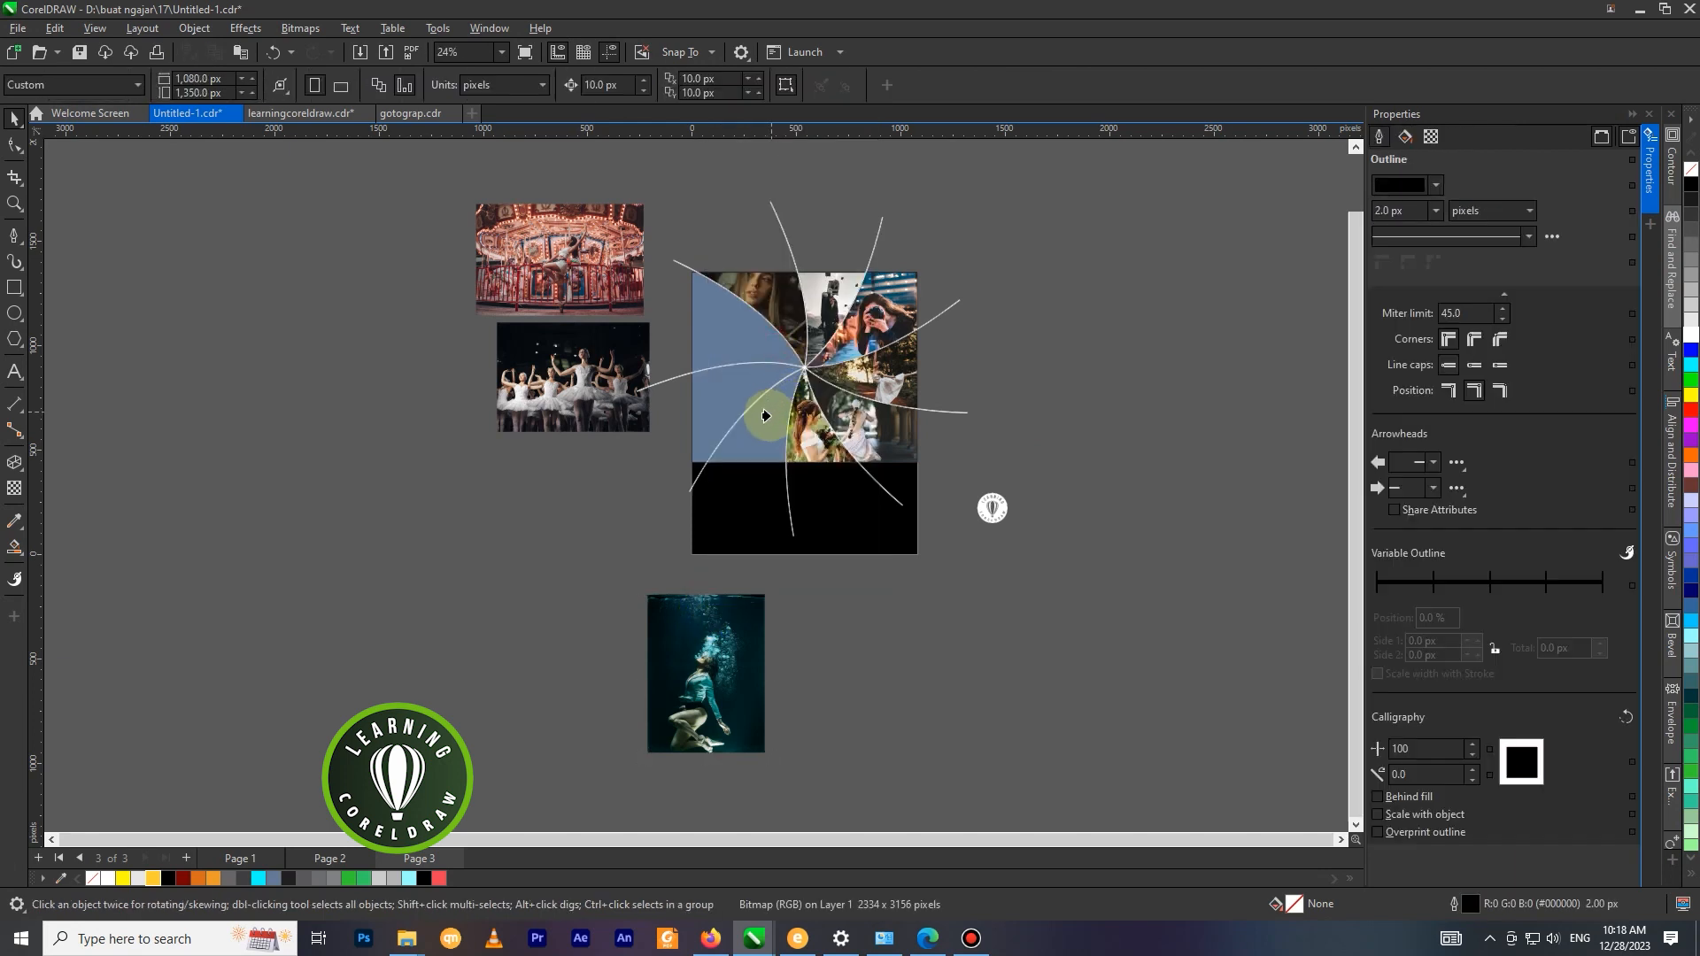
Edit the underwater photo's PowerClip and move the photo to about X 348, Y 628 px.
right_click(770, 416)
left_click(801, 379)
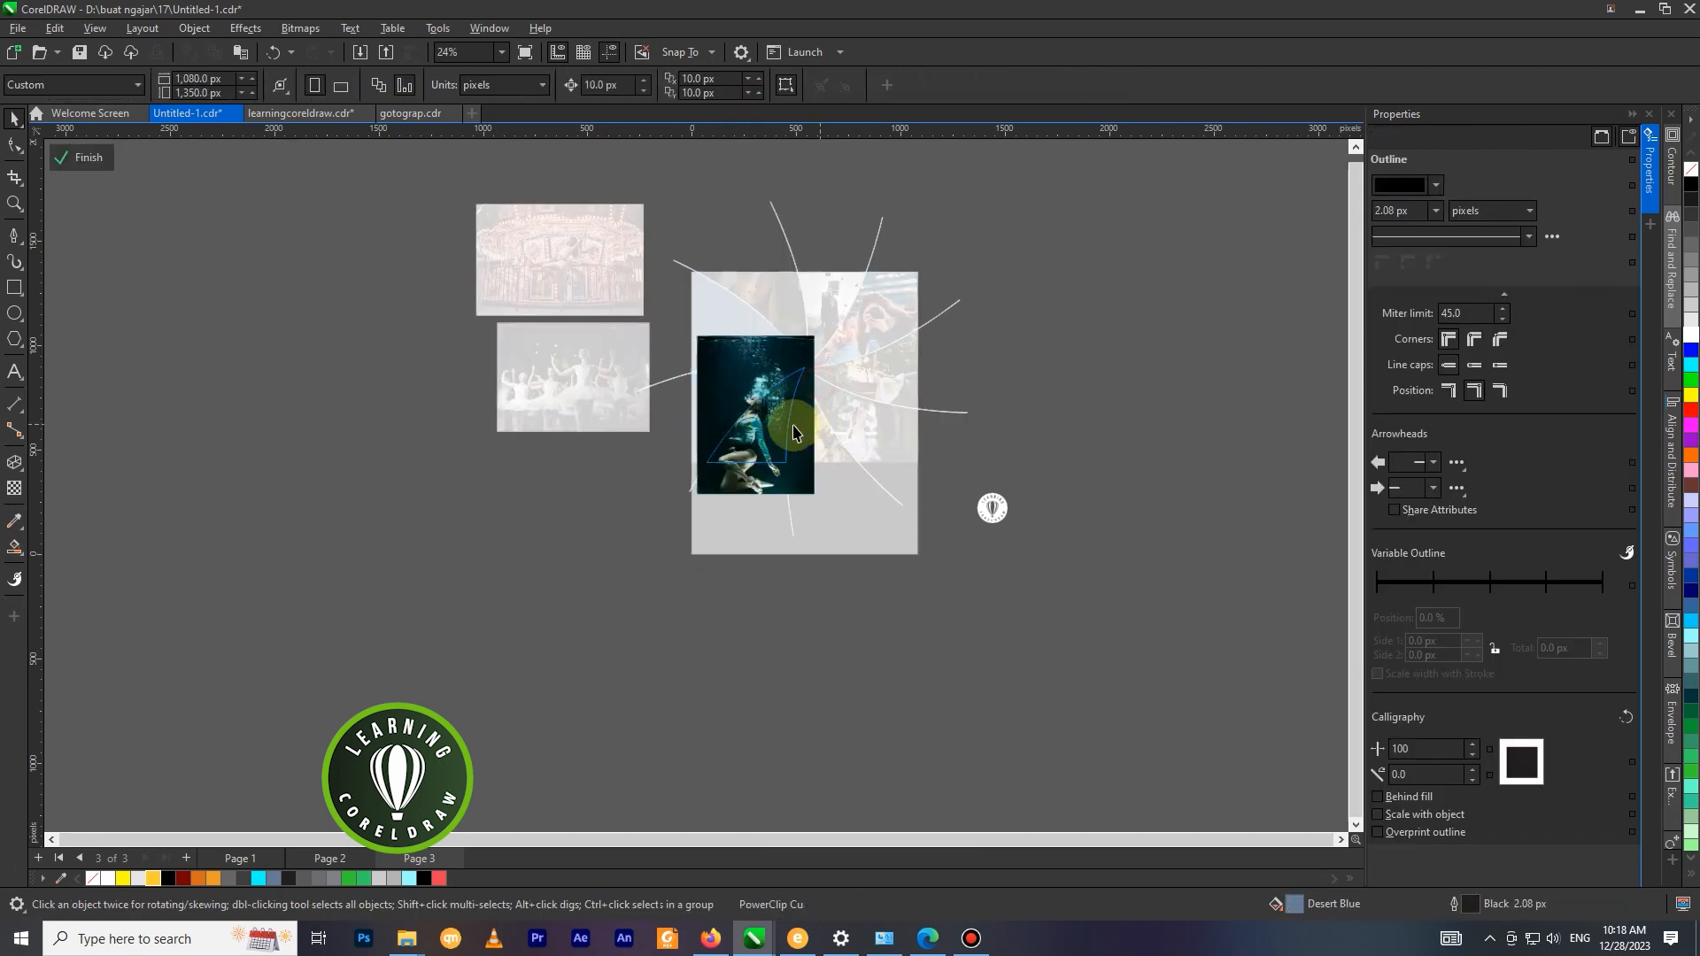
left_click(762, 419)
left_click_drag(767, 422, 777, 424)
right_click(770, 412)
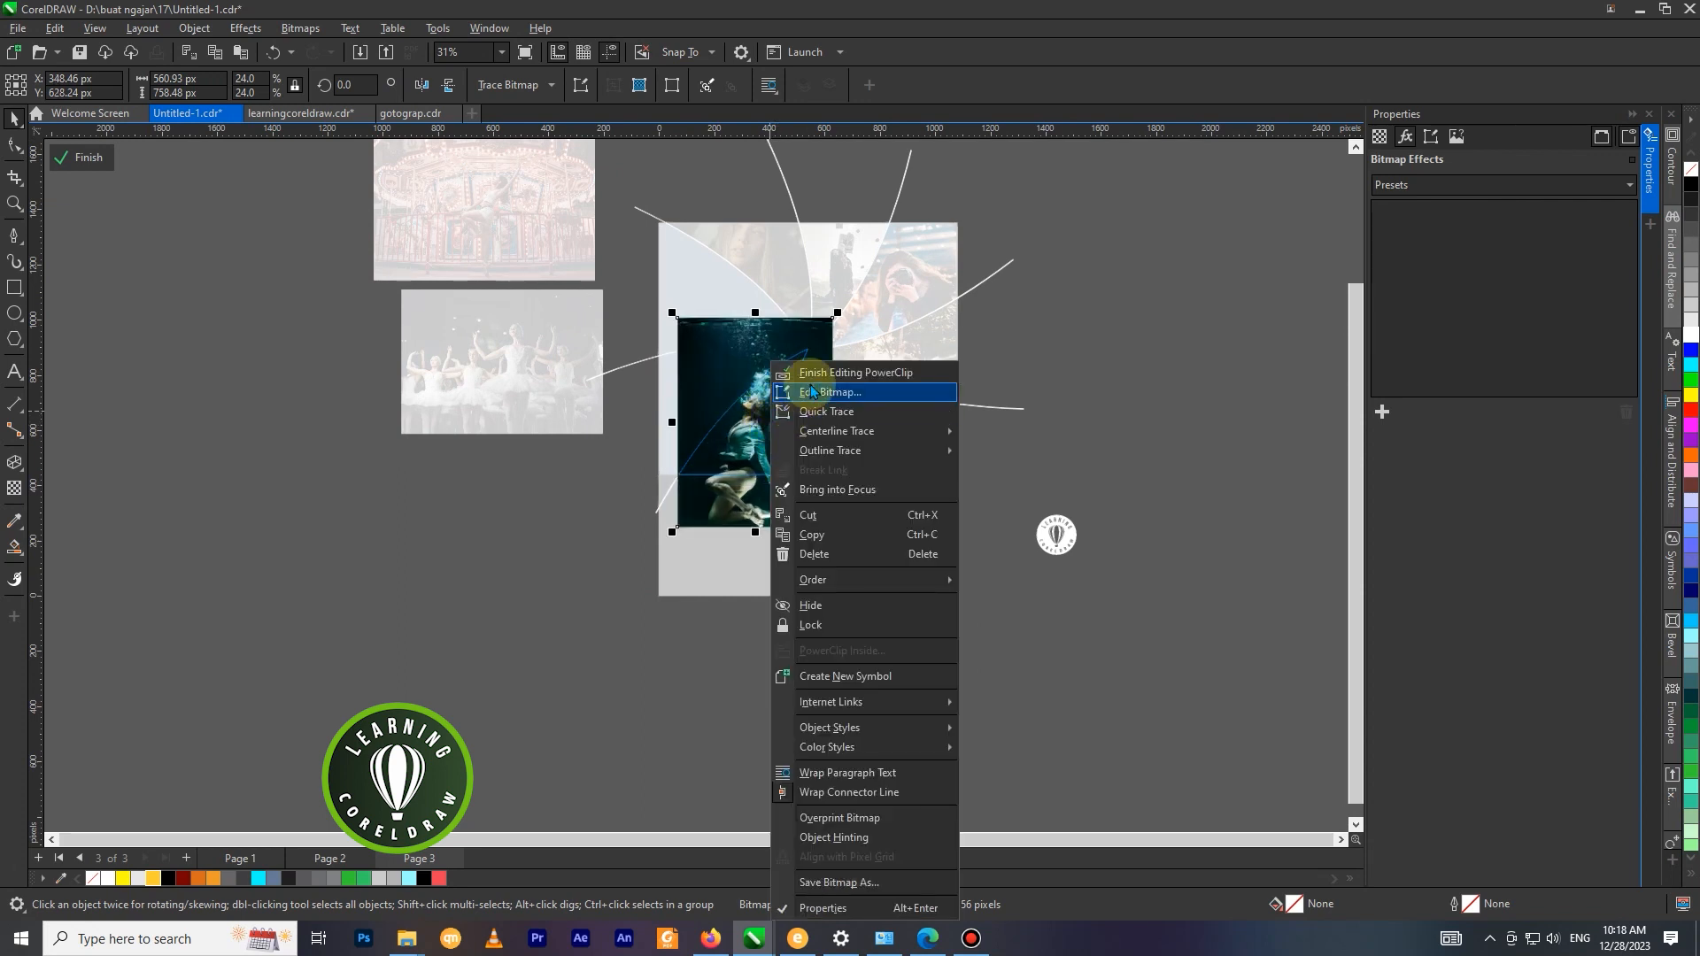
left_click(816, 372)
PowerClip the ballet group photo into the empty segment at the page's left edge, beside the underwater photo.
right_click(511, 376)
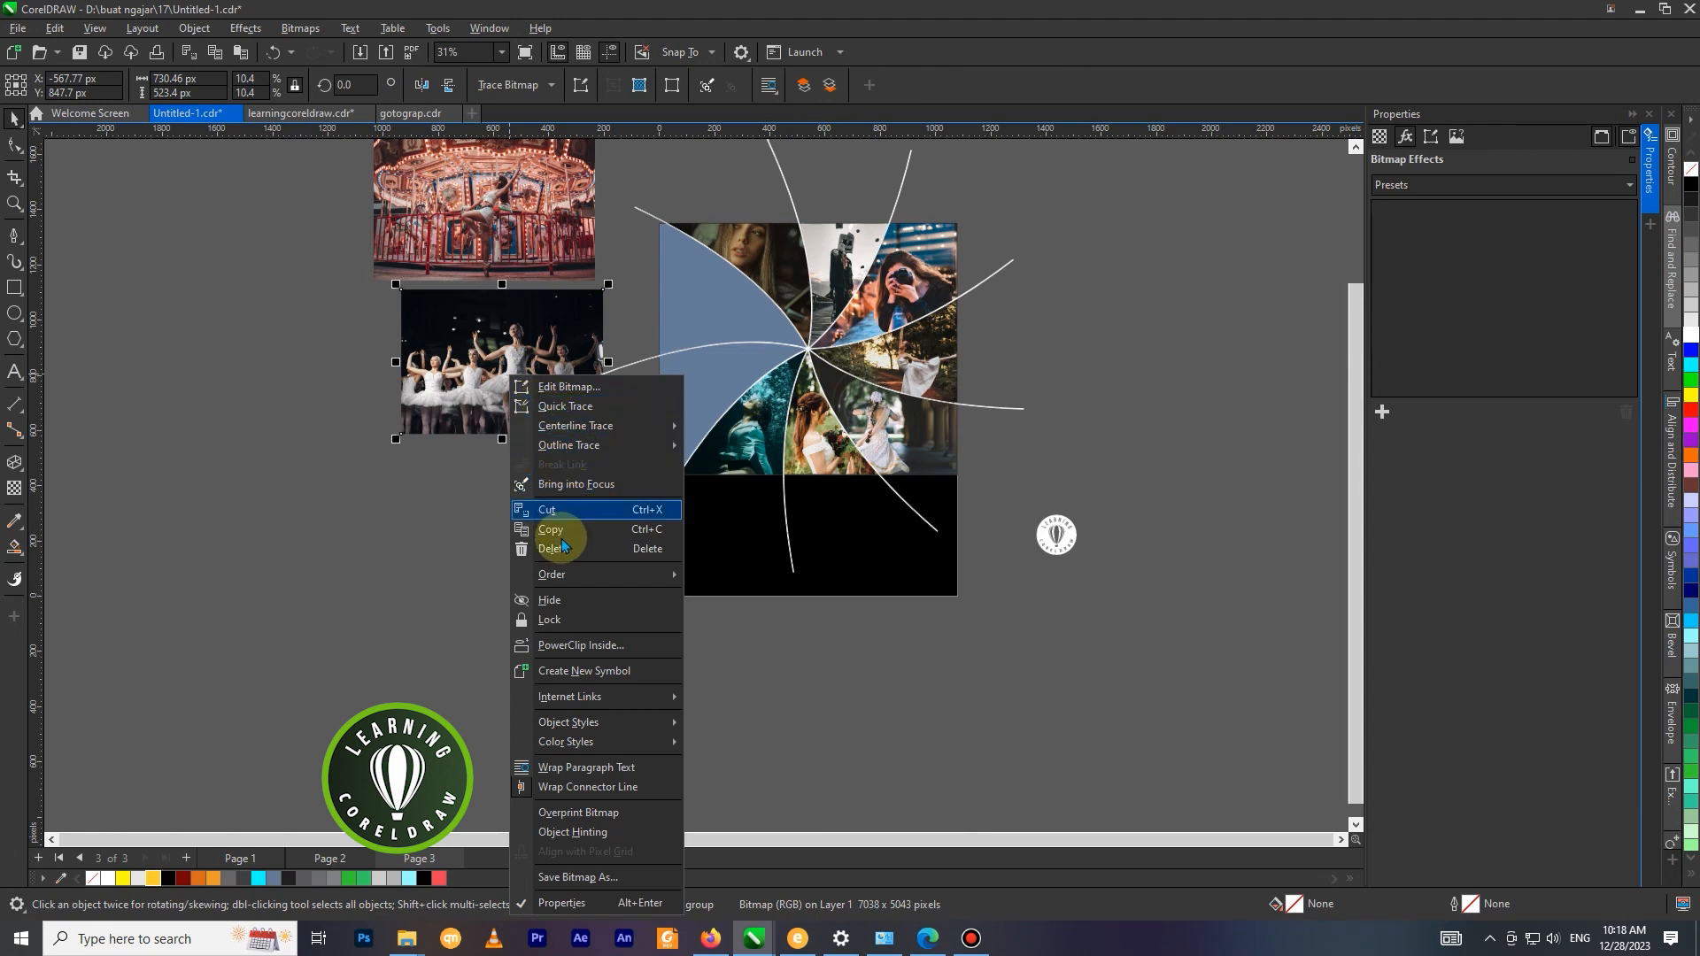
left_click(577, 645)
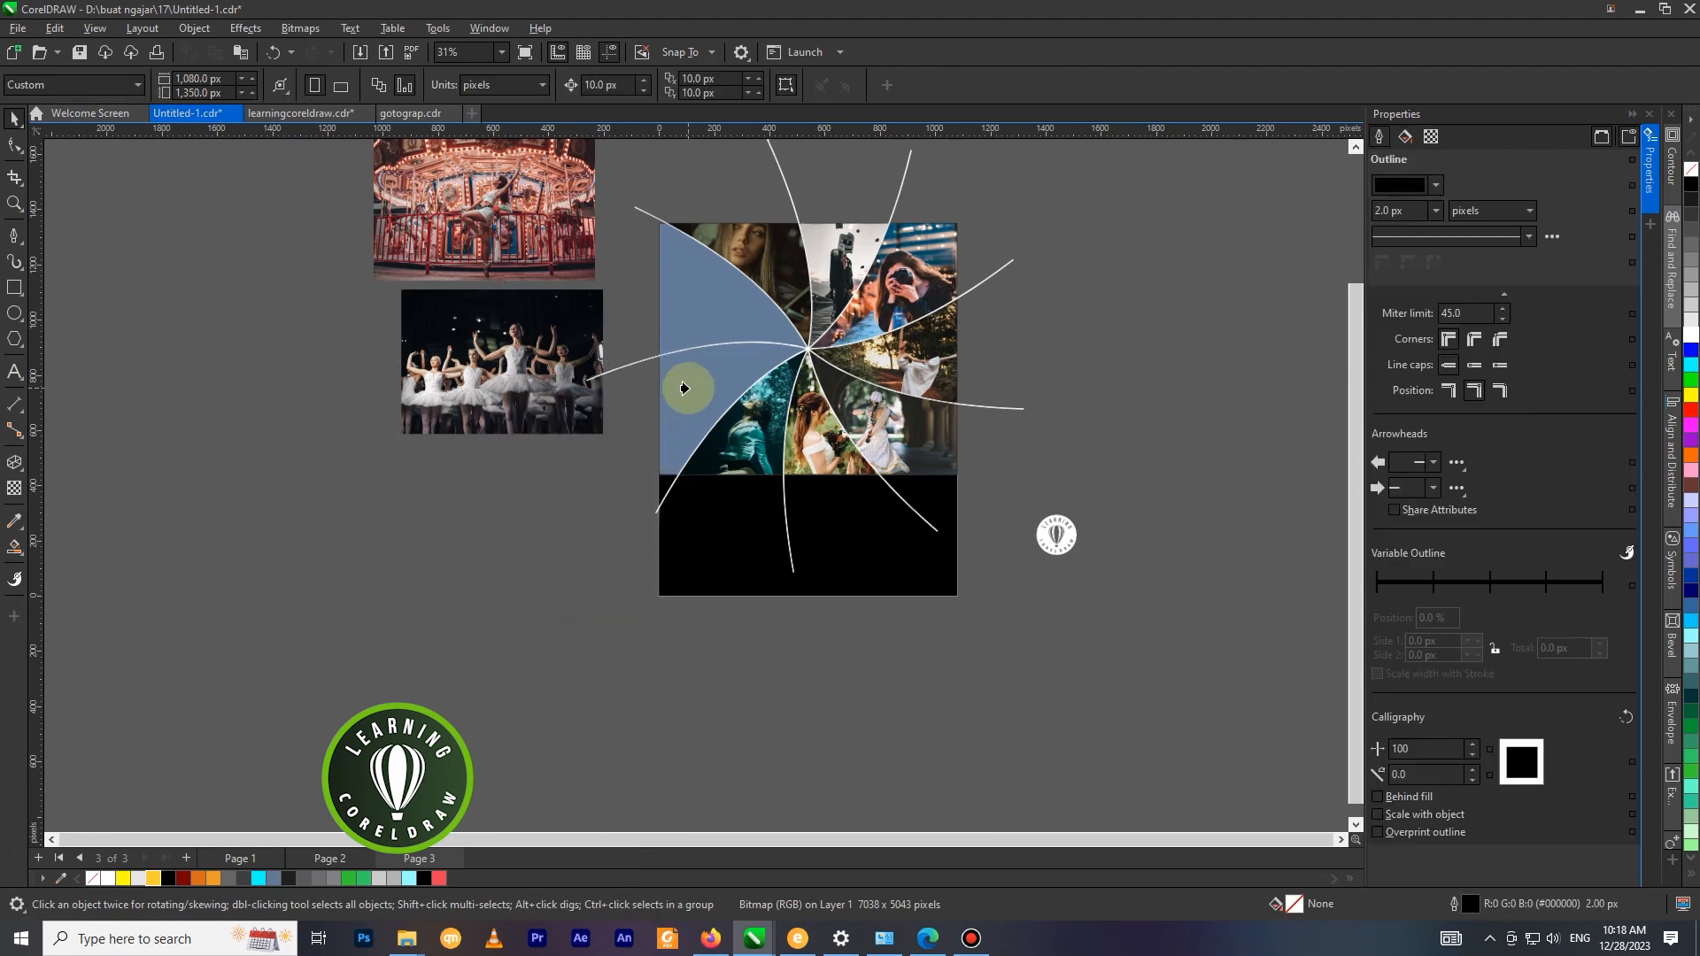
left_click(700, 369)
Edit the ballet group's PowerClip and move the photo to about X 226, Y 759 px.
right_click(704, 363)
left_click(735, 354)
left_click_drag(709, 368, 698, 352)
right_click(699, 352)
left_click(713, 336)
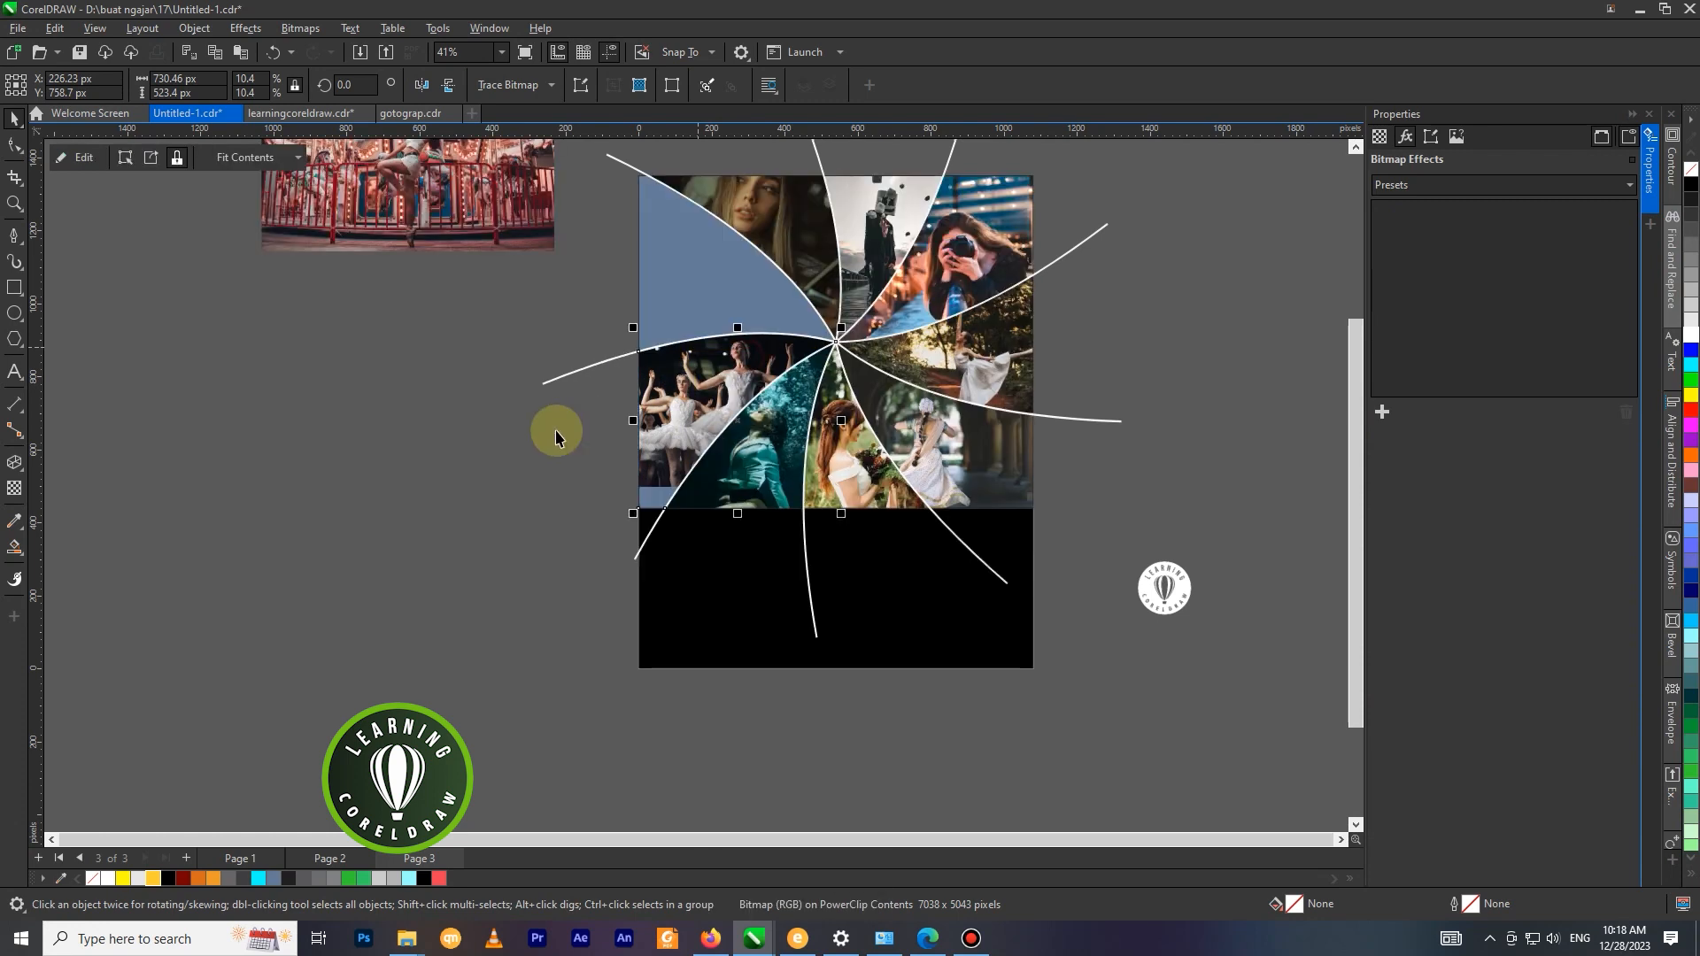
Edit the ballet group's PowerClip again, enlarging the photo to about 834 × 598 px and centring it near X 163, Y 727 px.
left_click(541, 479)
scroll(542, 479, "down", 1)
left_click(693, 387)
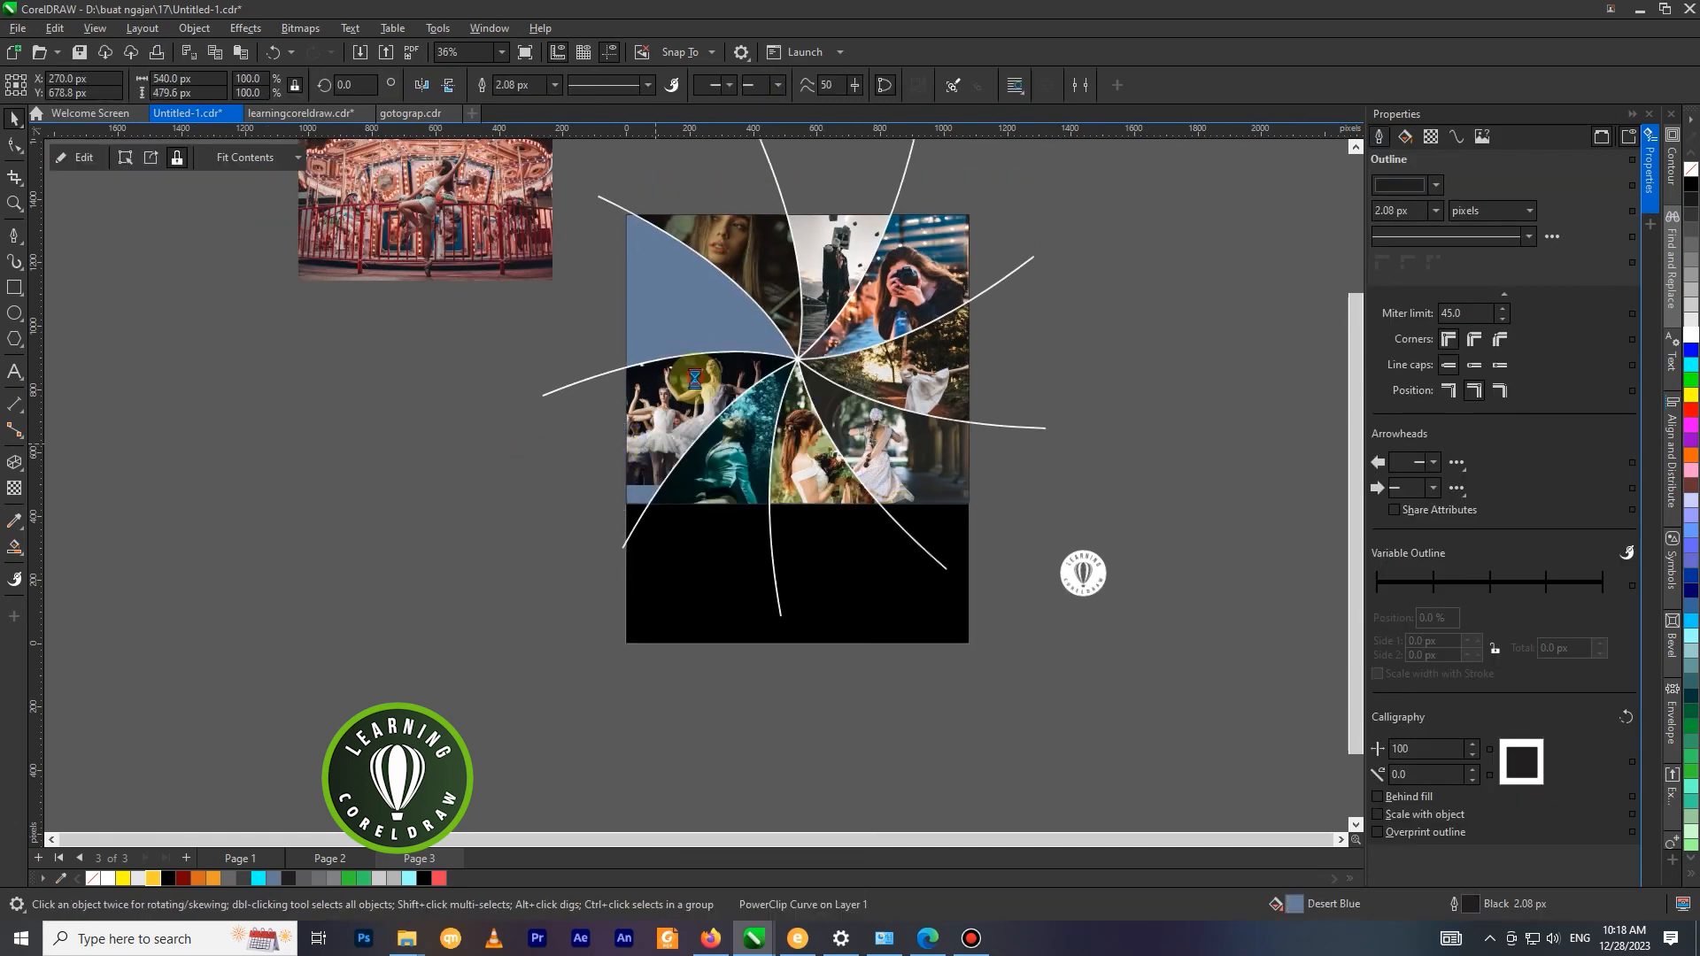
left_click_drag(576, 490, 544, 514)
left_click_drag(692, 409, 694, 403)
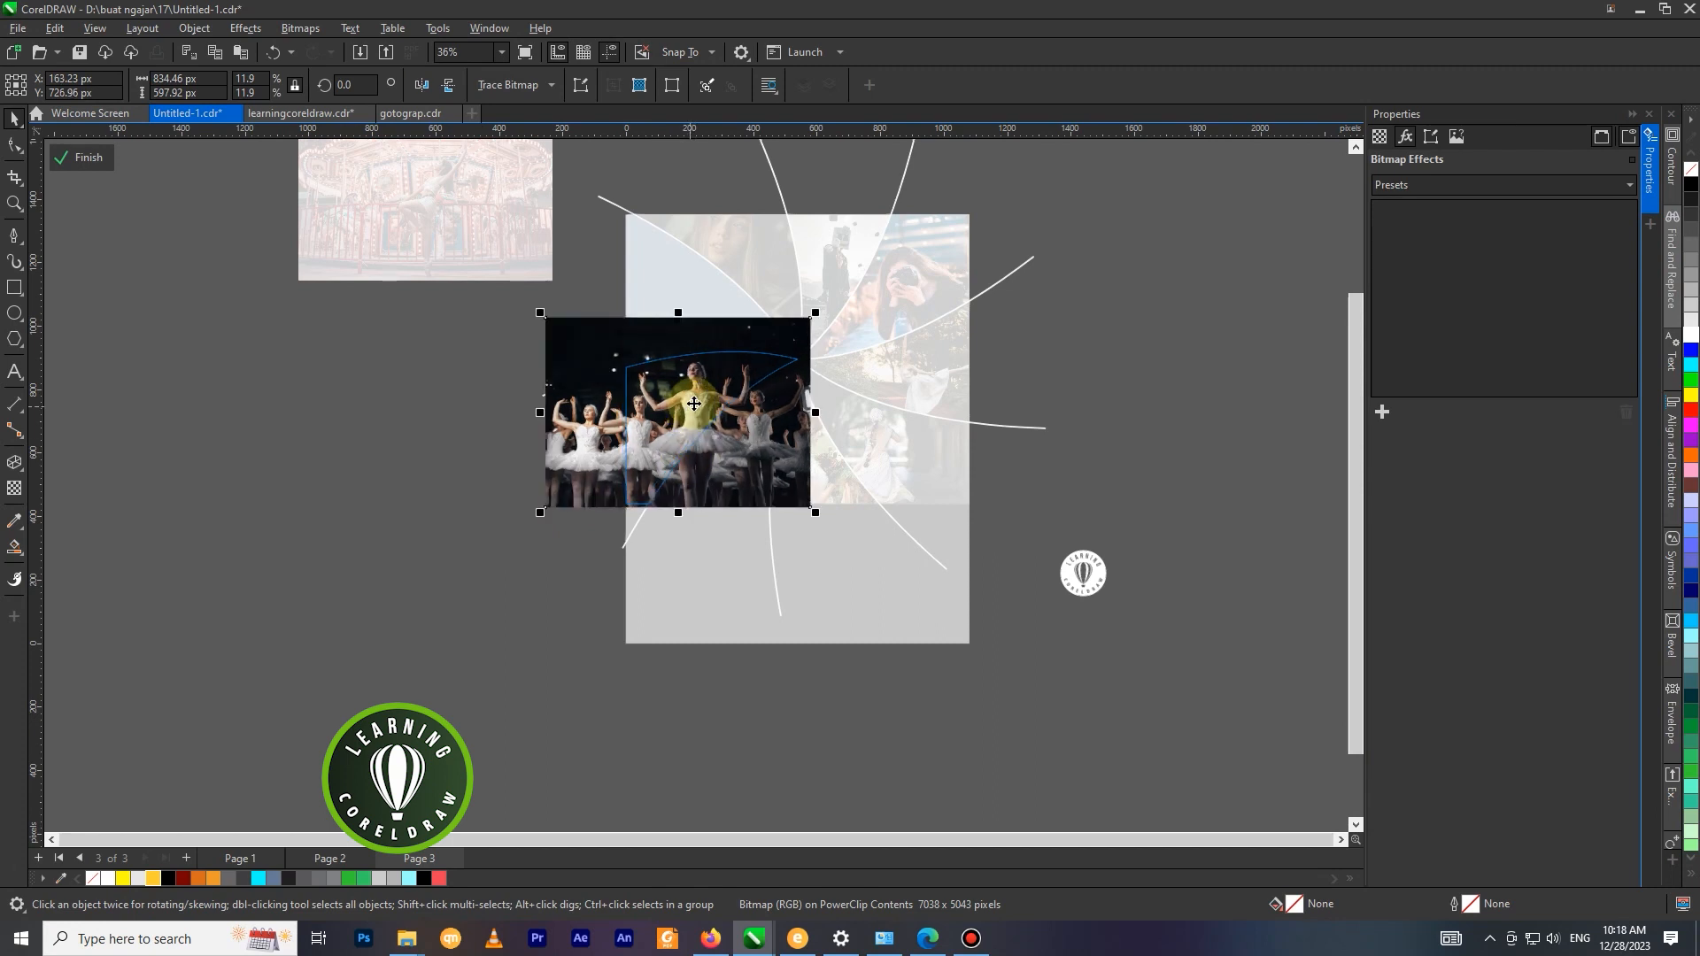
right_click(710, 390)
left_click(735, 368)
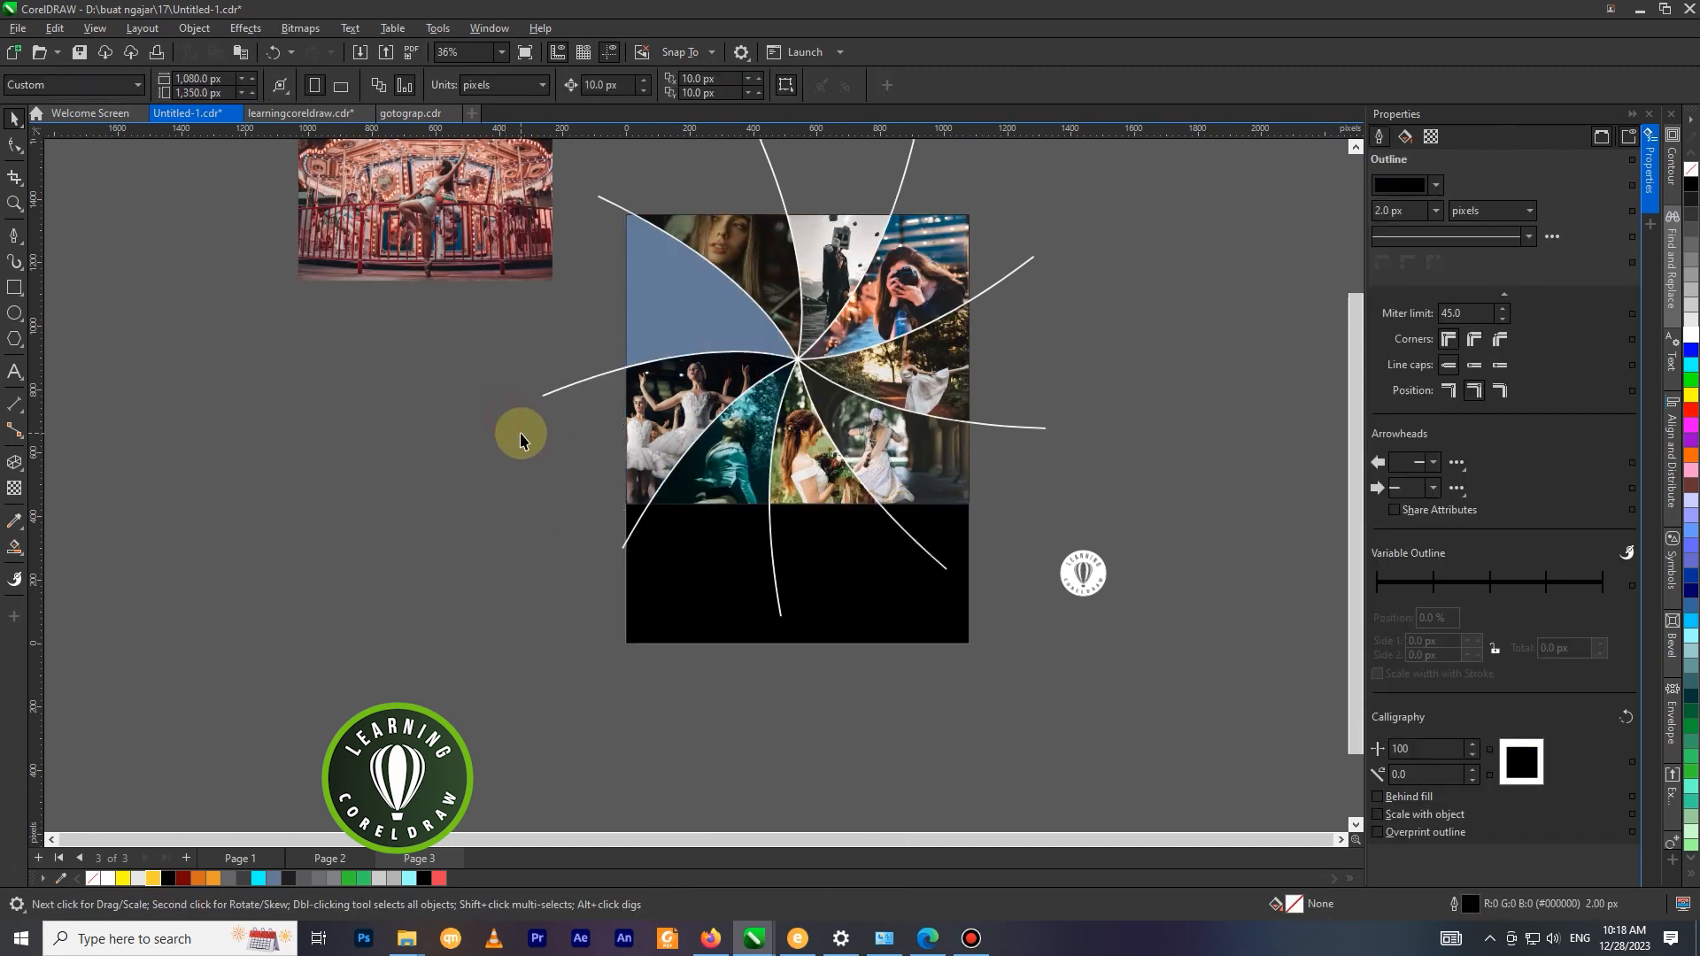
PowerClip the carousel photo into the remaining empty segment at the page's upper left.
scroll(516, 429, "down", 1)
right_click(503, 283)
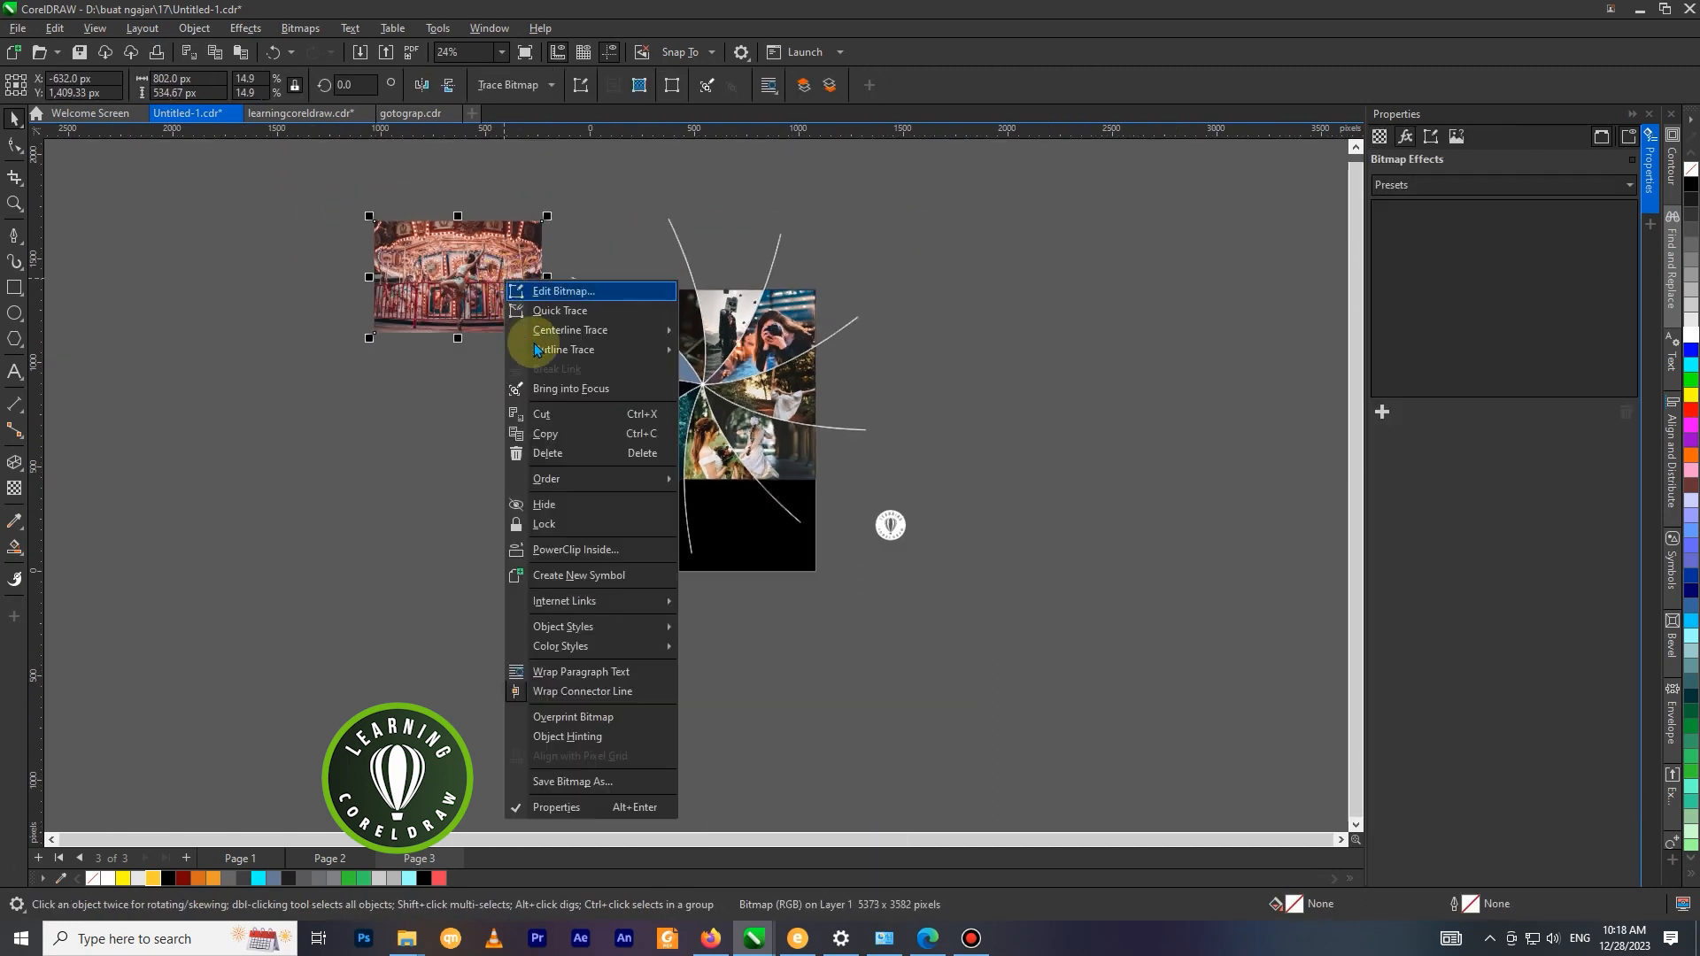
left_click(544, 542)
left_click(588, 355)
Edit the carousel's PowerClip, enlarging the photo to about 840 × 560 px and centring it near X 130, Y 1,076 px.
right_click(655, 351)
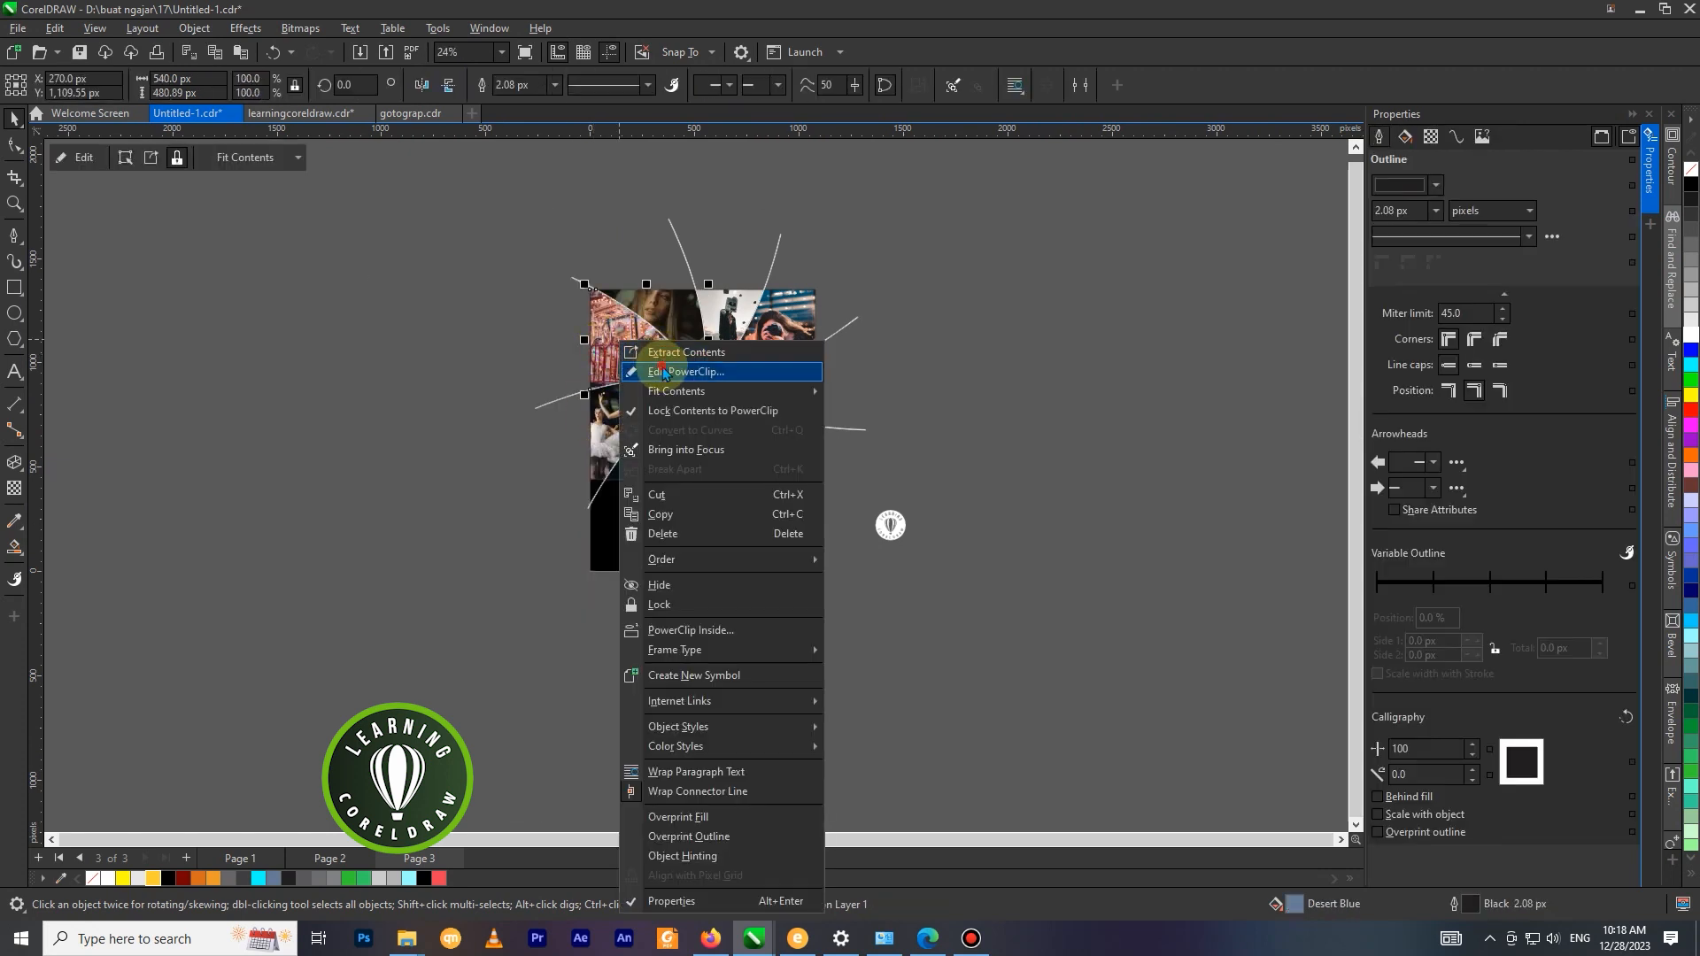
left_click(664, 372)
scroll(644, 353, "up", 1)
left_click(593, 349)
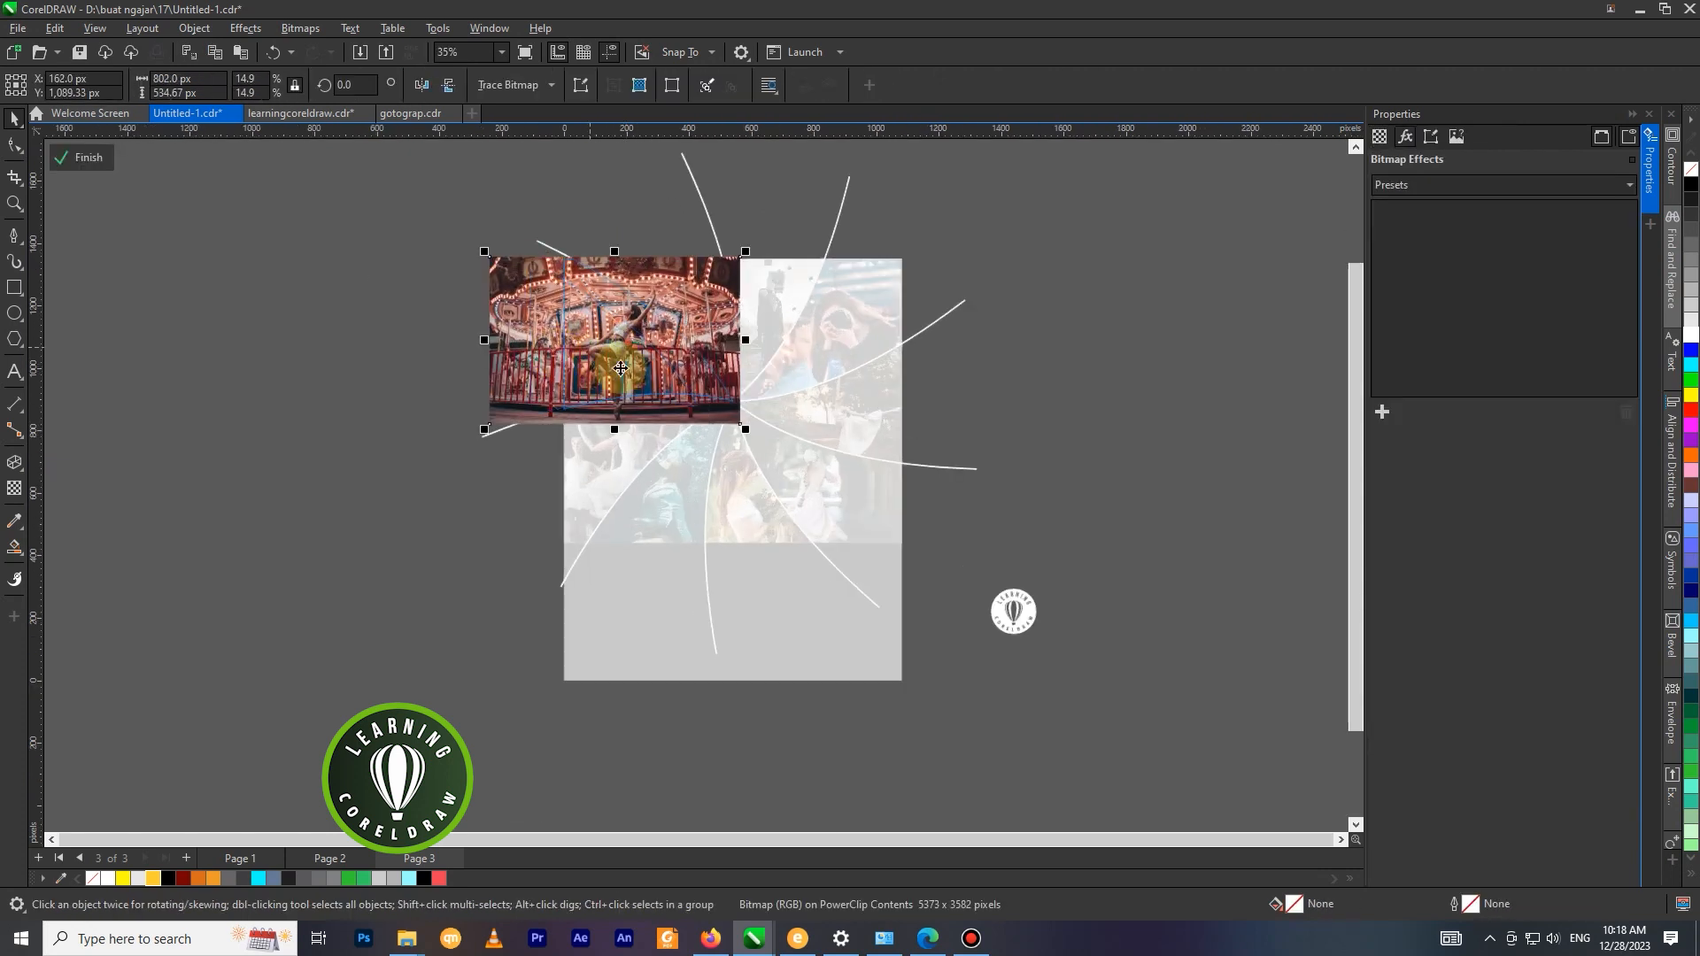
left_click_drag(743, 434, 747, 462)
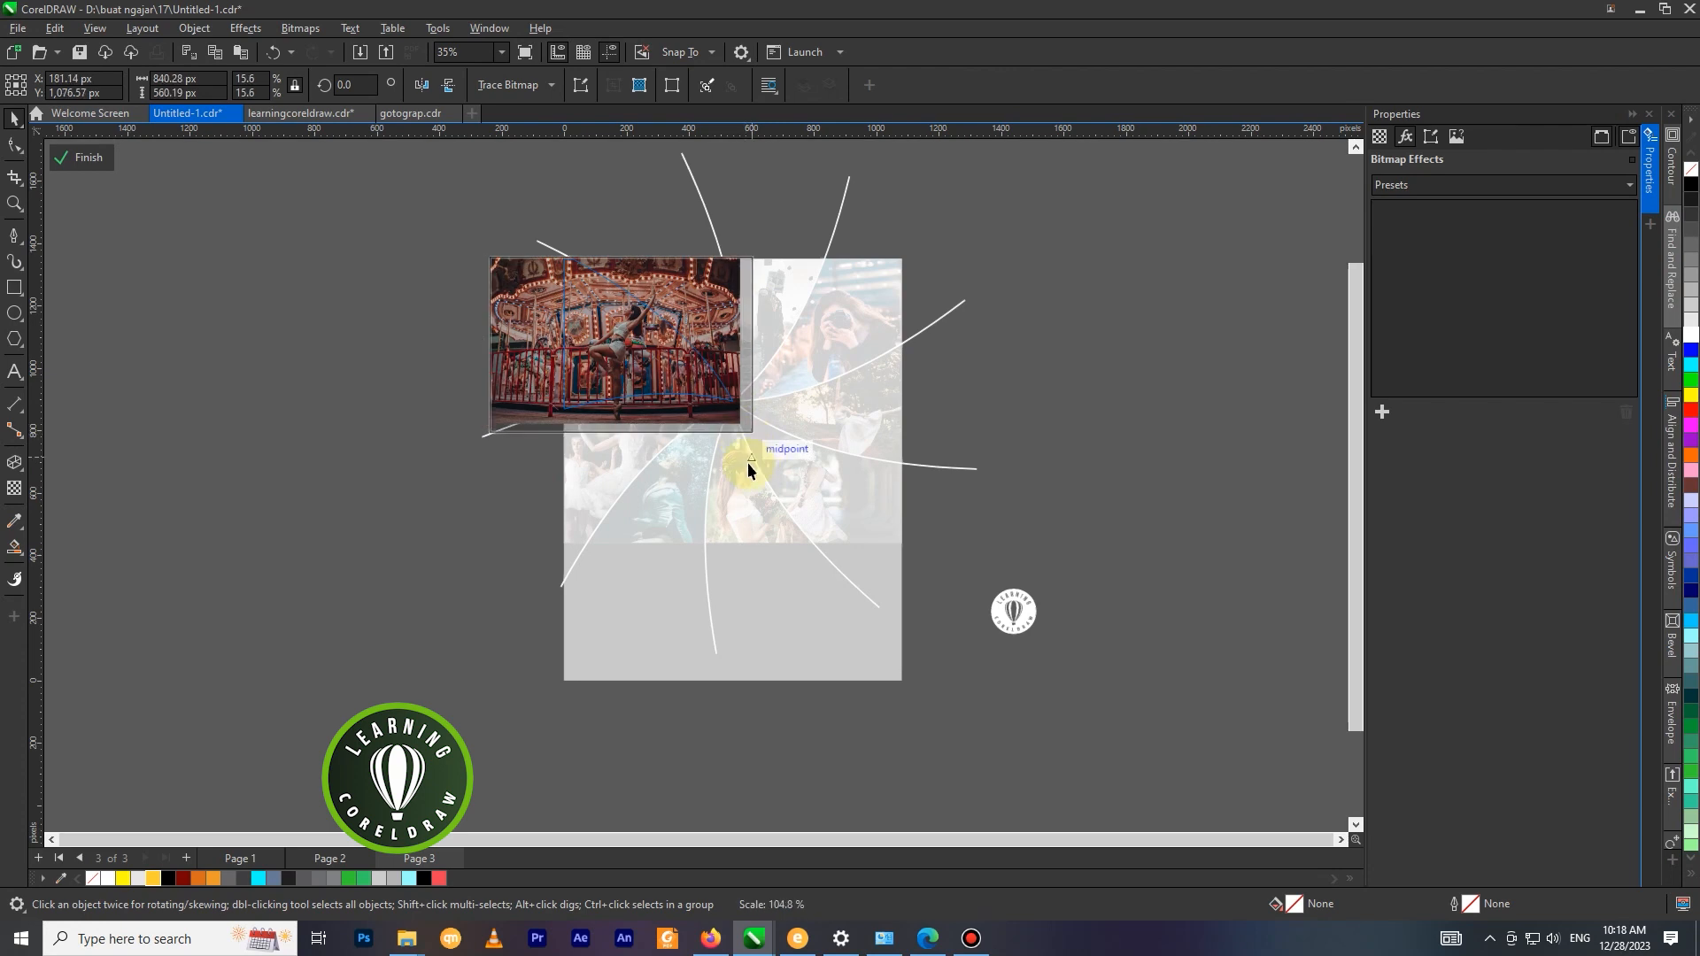
left_click_drag(667, 390, 662, 383)
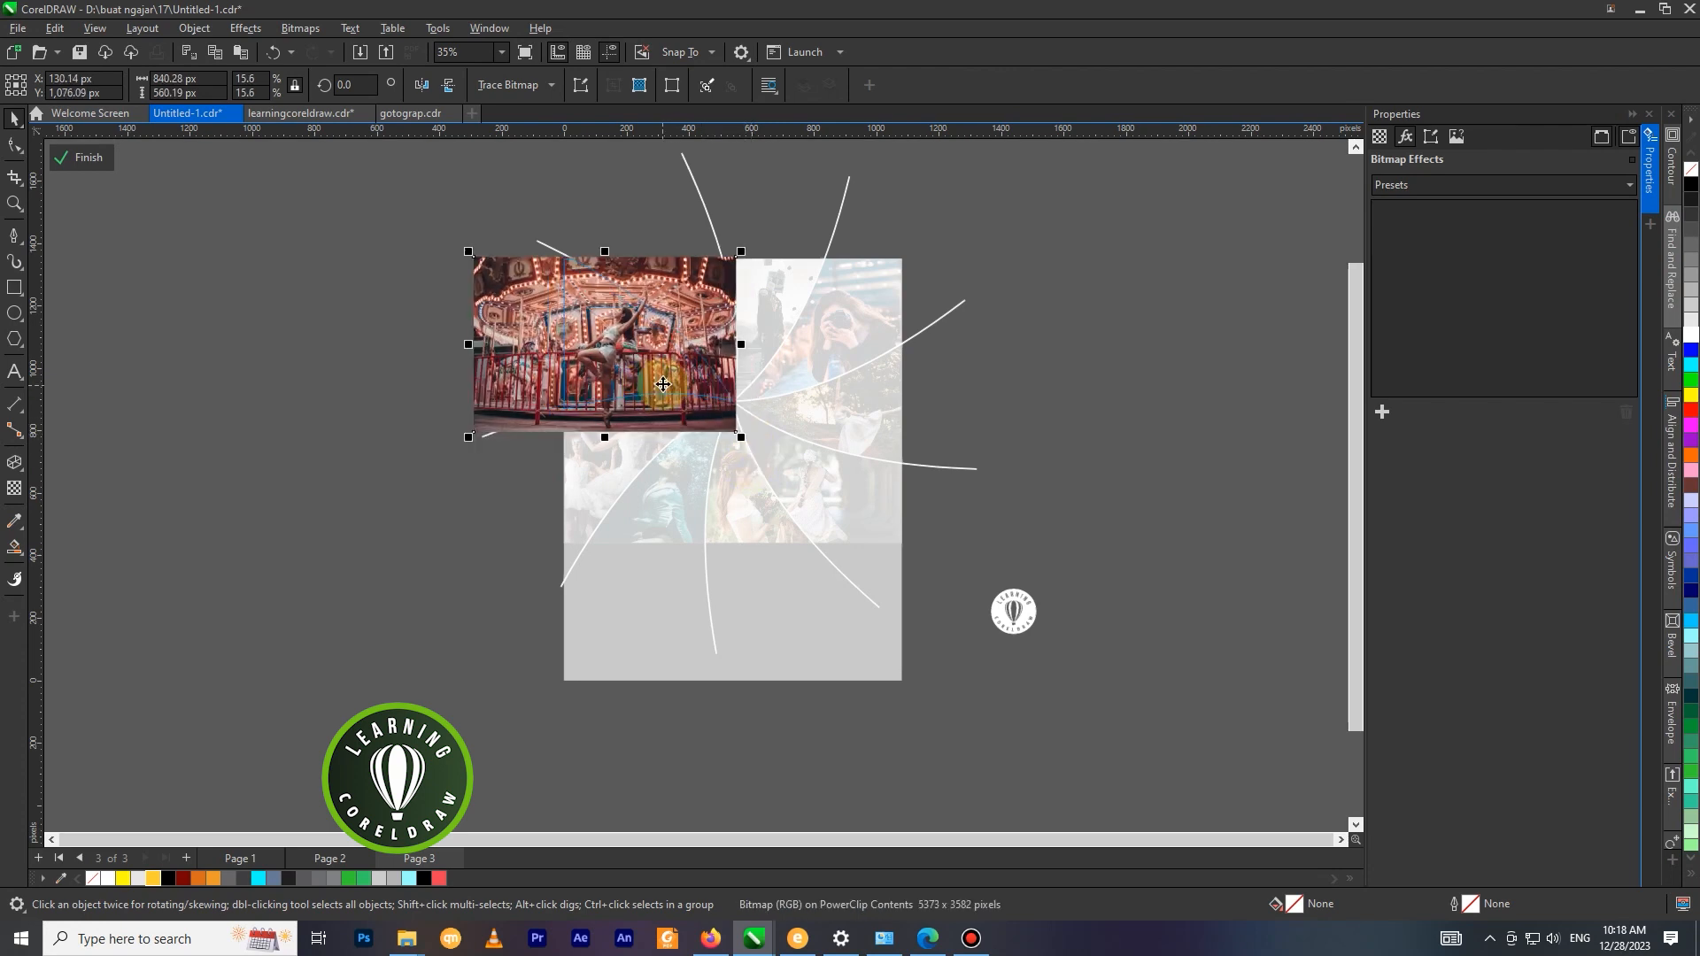
right_click(731, 363)
left_click(766, 370)
left_click(459, 370)
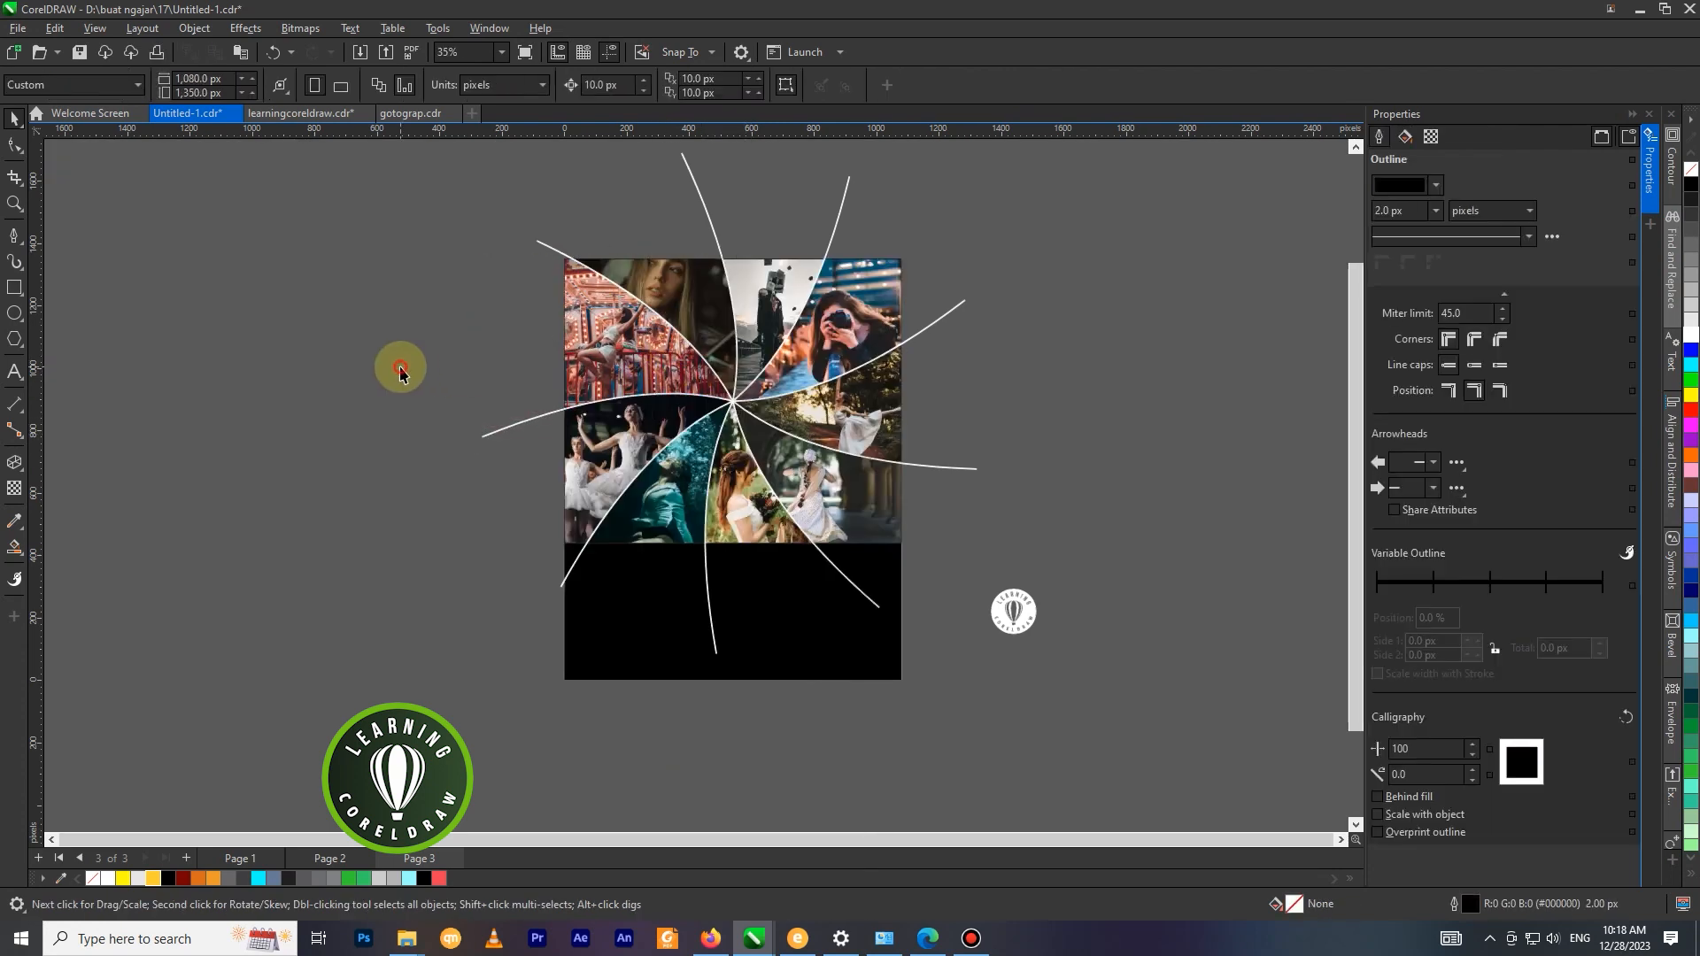
Draw a circle about 193 px in diameter and centre it on the swirl's hub at X 540, Y 894.5 px.
scroll(836, 362, "down", 3)
scroll(860, 310, "up", 4)
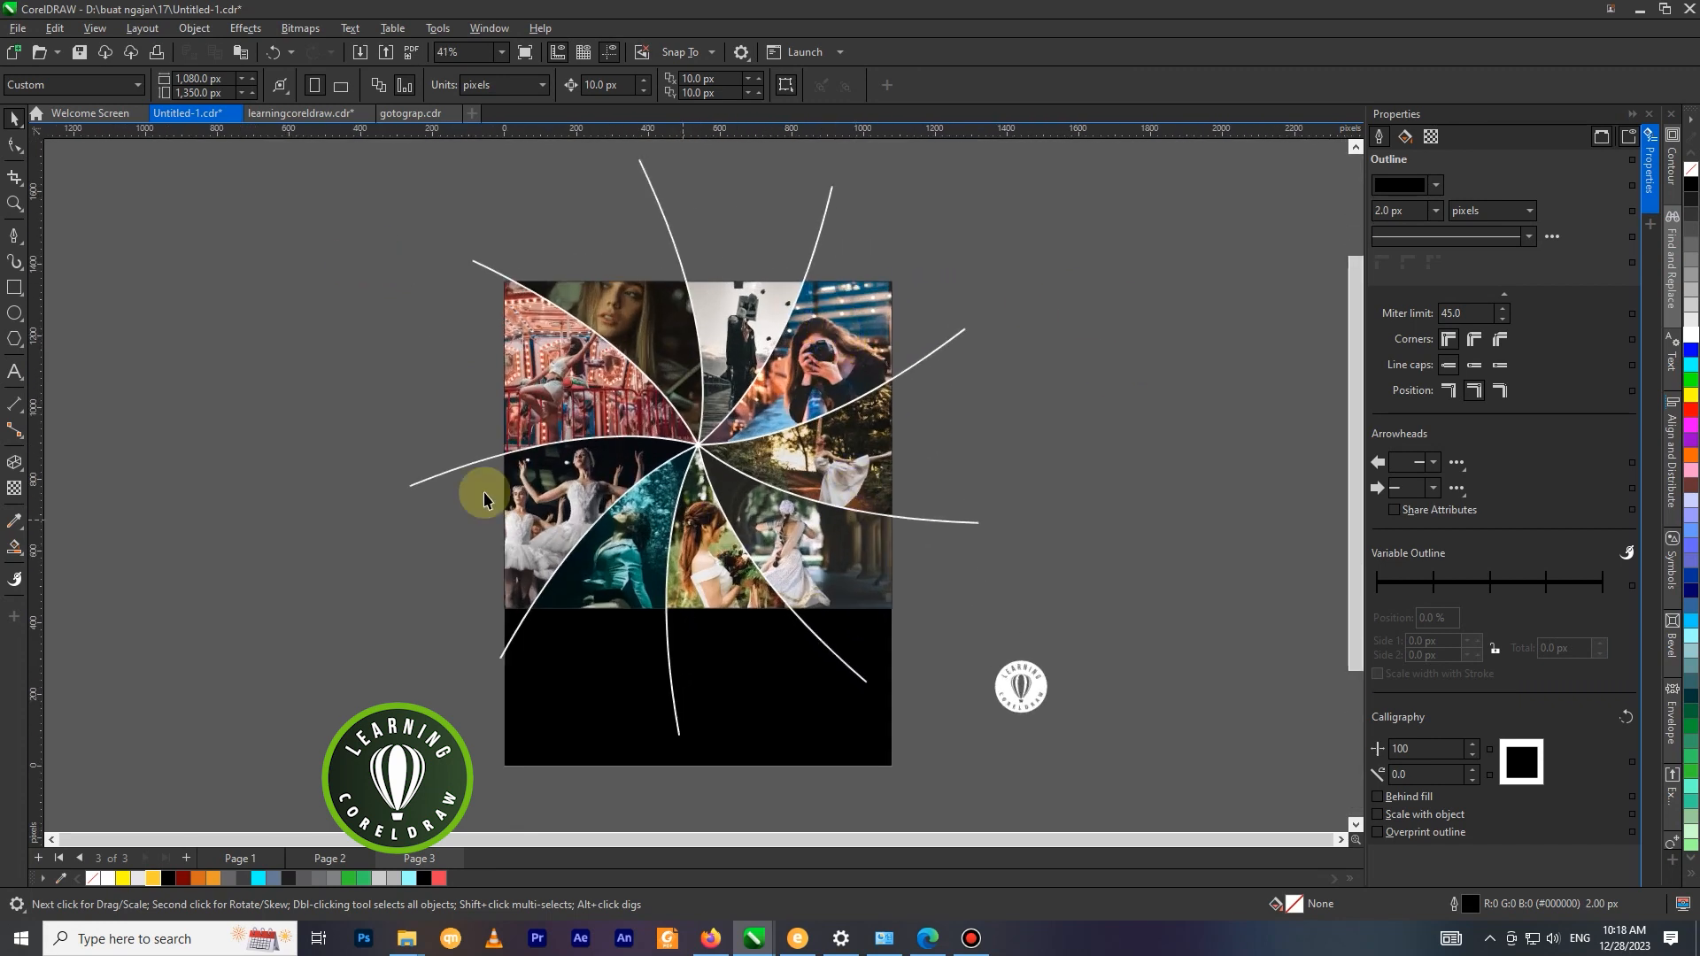
left_click(14, 313)
scroll(709, 419, "up", 2)
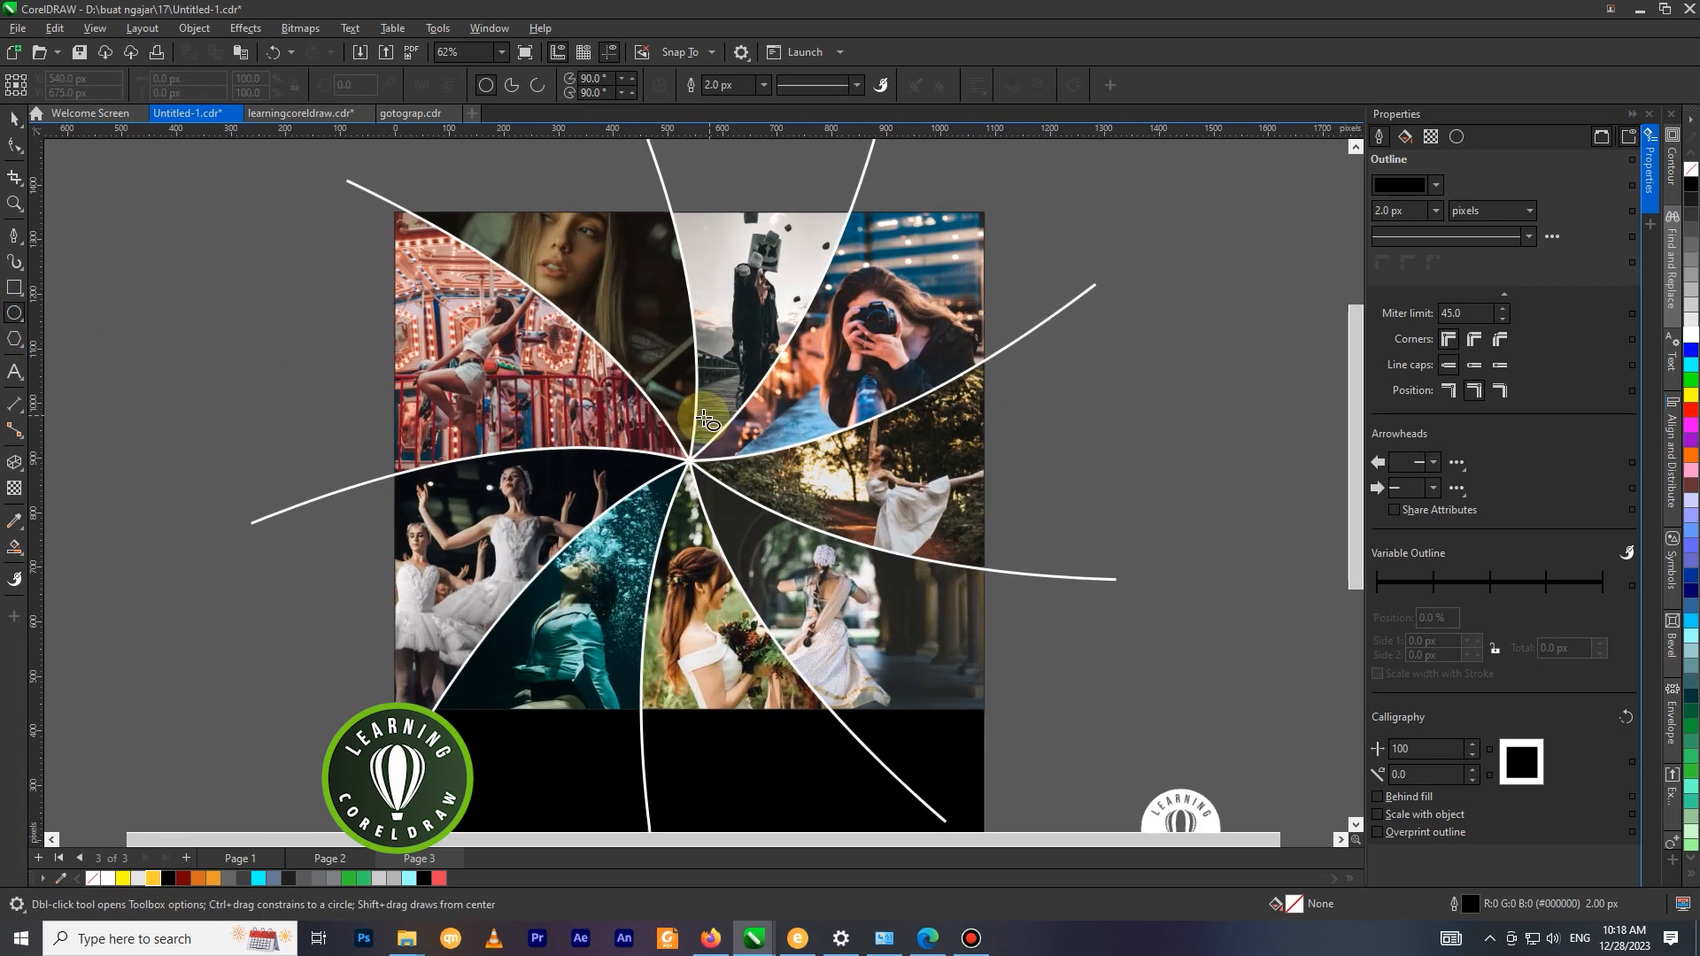
scroll(709, 419, "up", 1)
left_click_drag(688, 471, 755, 519)
left_click(14, 118)
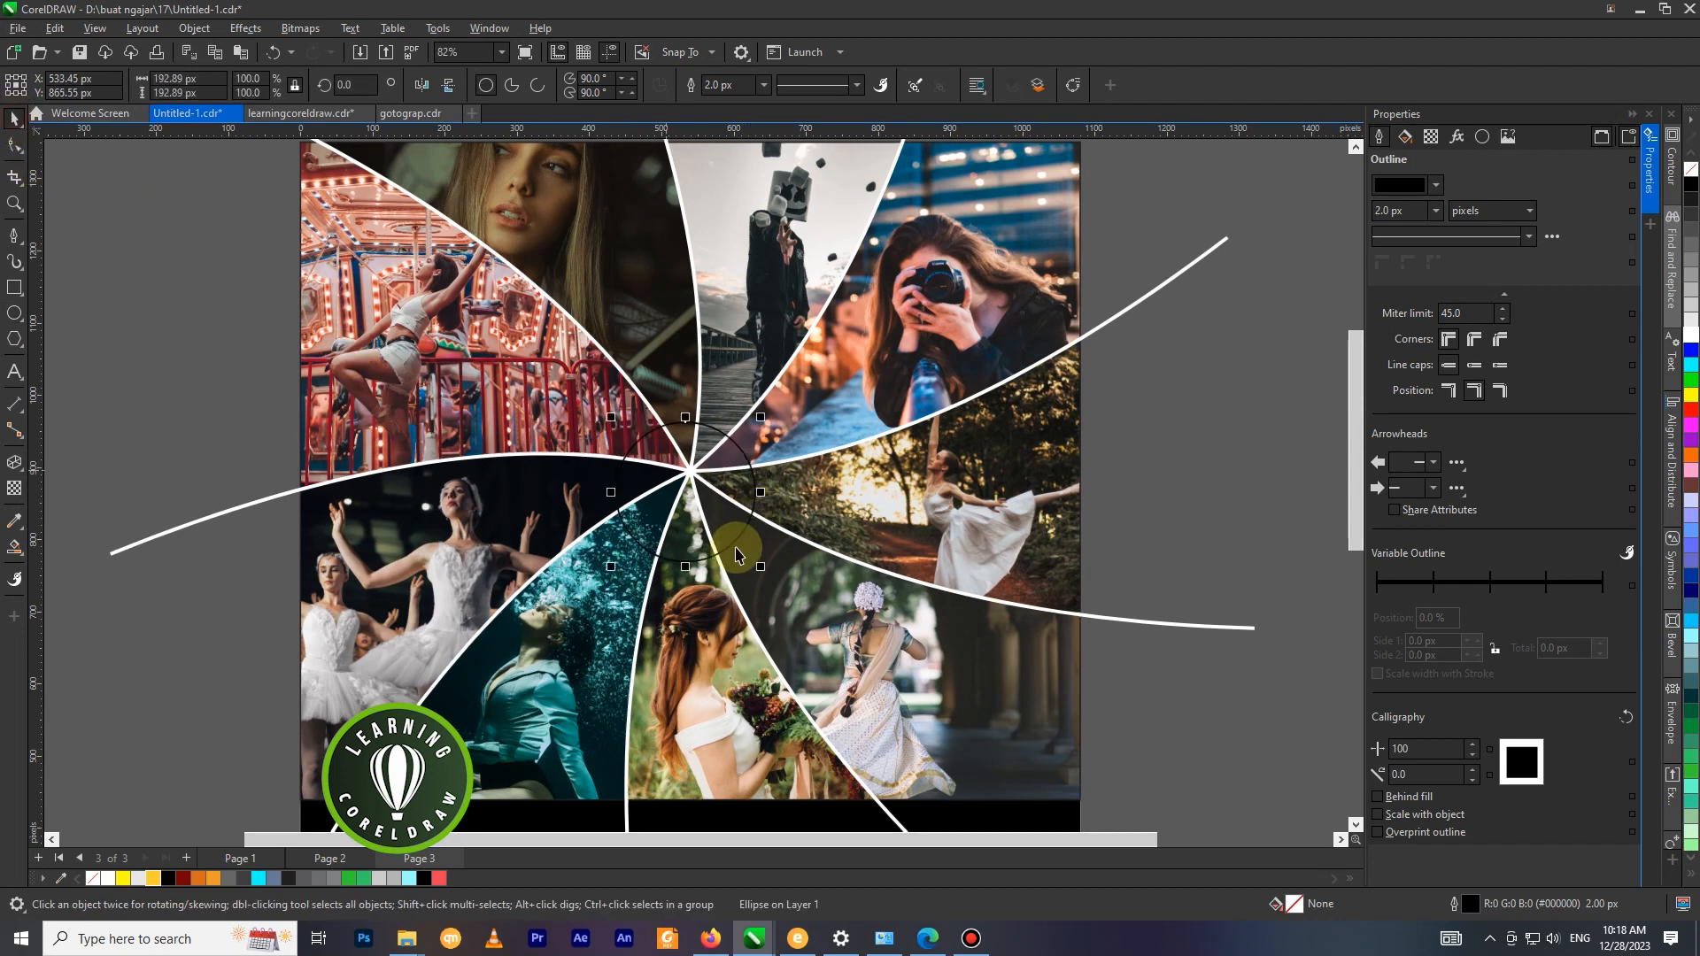
left_click_drag(686, 498, 690, 489)
scroll(708, 499, "down", 1)
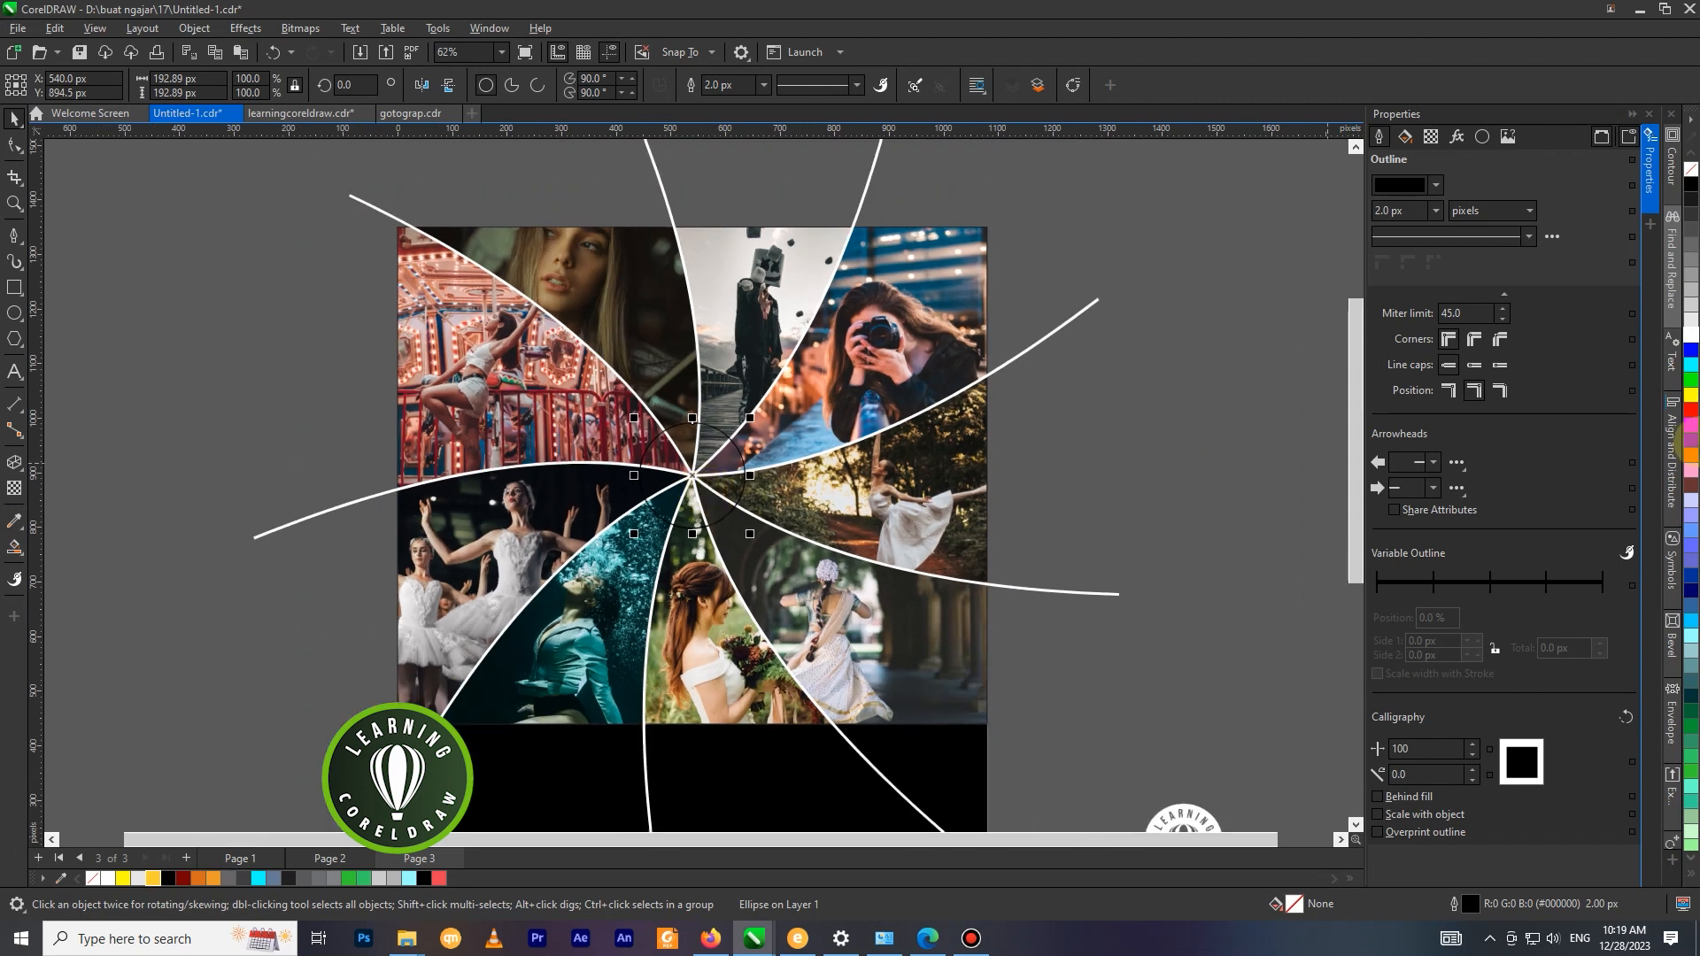
Fill the centre circle with black and remove its outline.
left_click(1690, 188)
right_click(1691, 169)
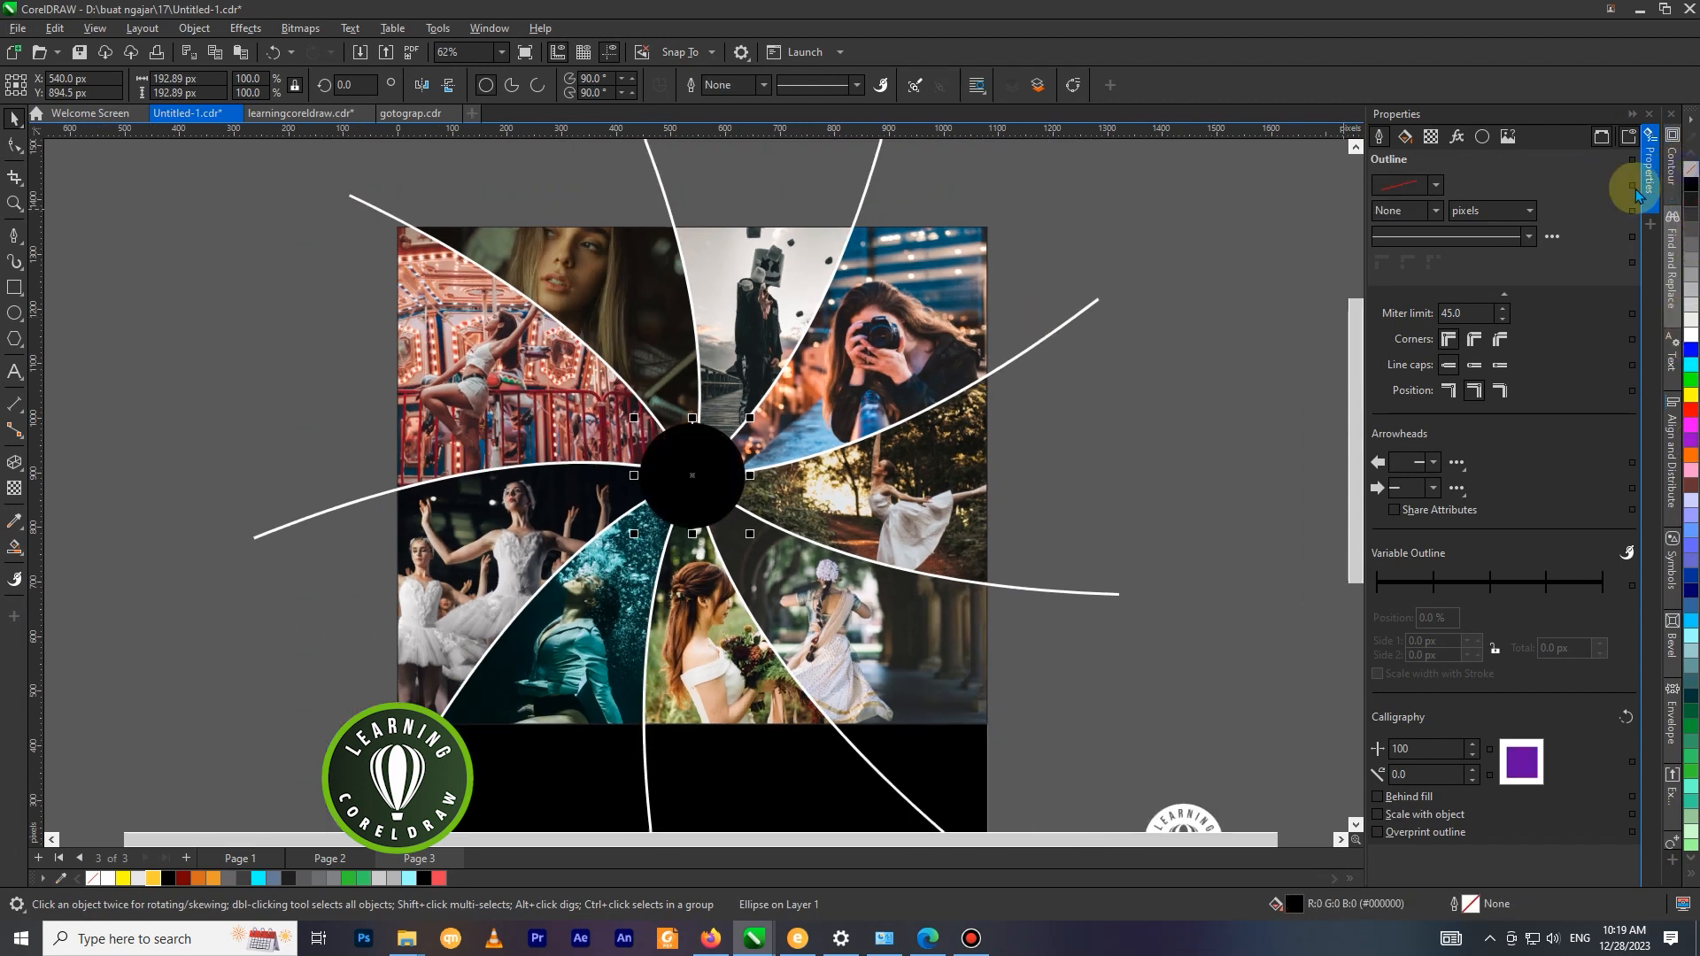
Apply a uniform transparency of 23 to the black centre circle.
left_click(16, 488)
left_click_drag(660, 551, 663, 550)
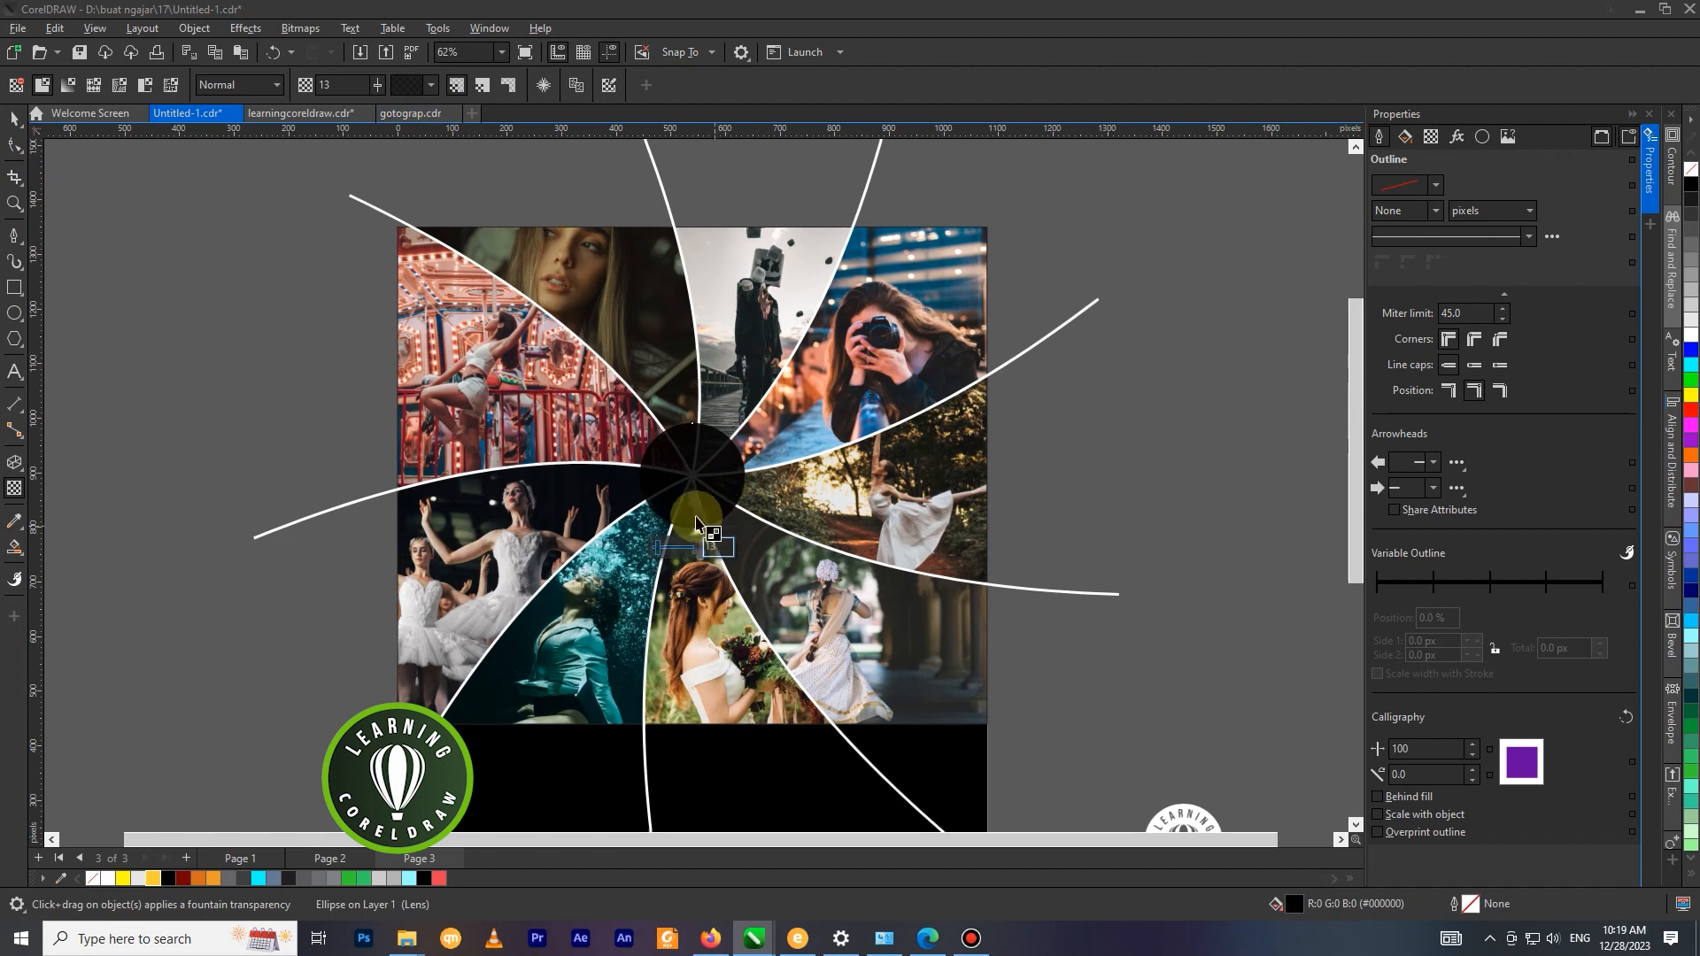
left_click(14, 118)
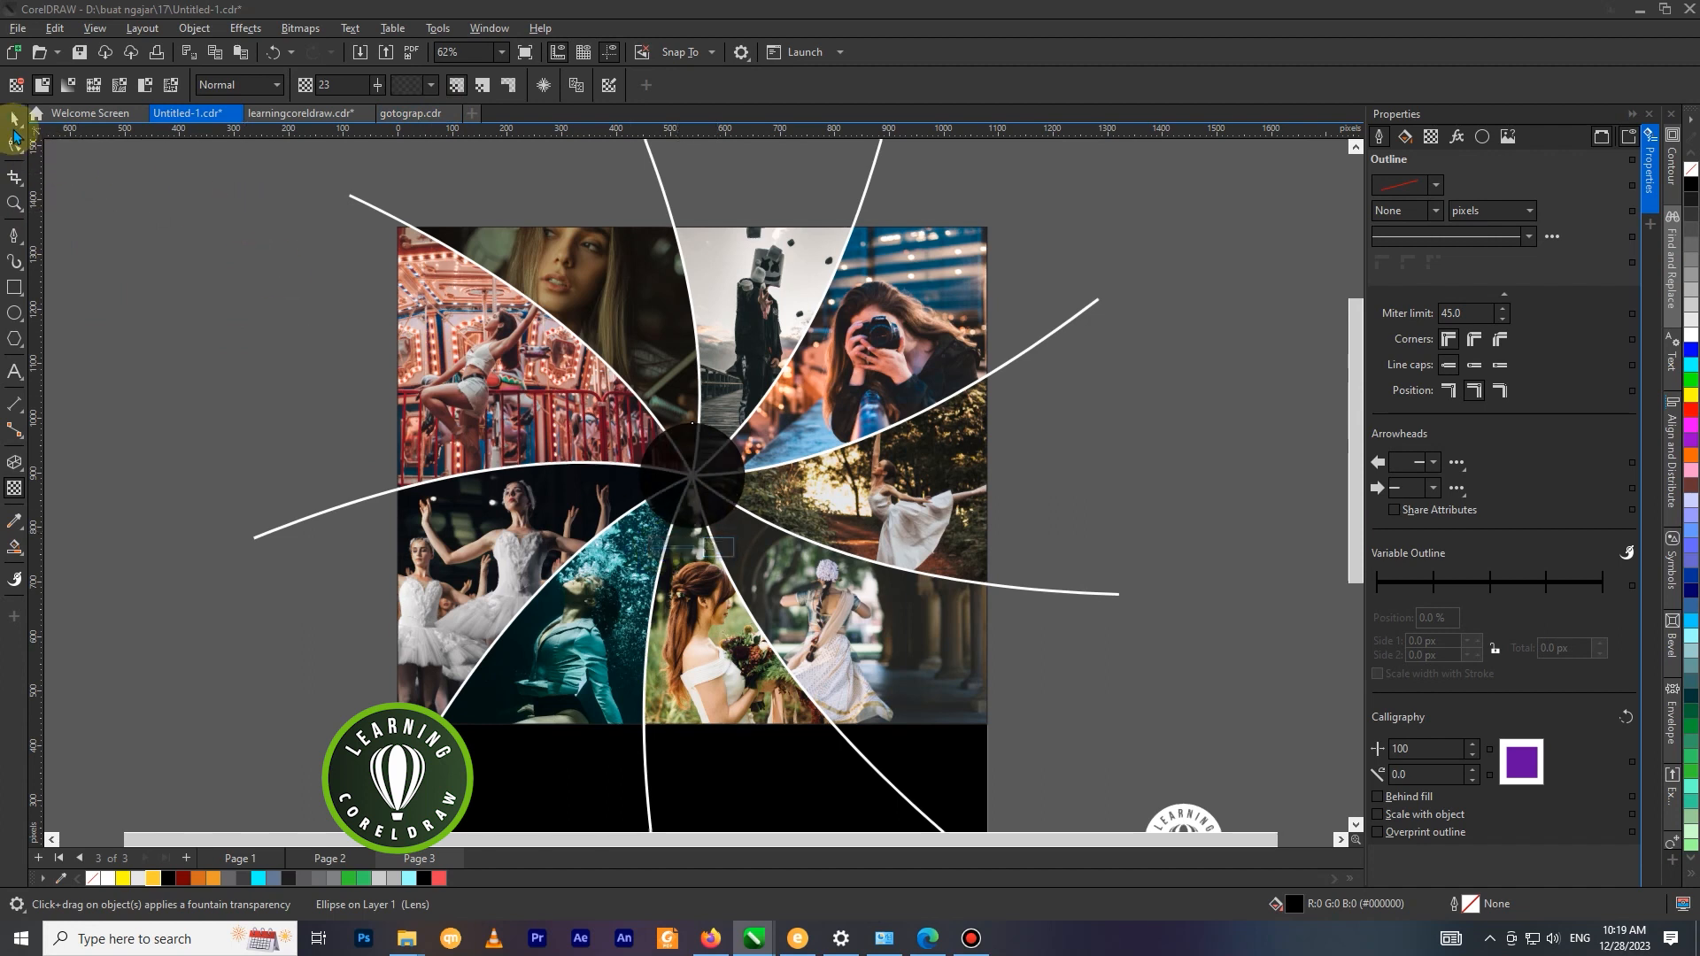
left_click(229, 299)
Move the white logo up beside the page, to about X 1,338, Y 944 px.
scroll(600, 339, "down", 2)
left_click_drag(981, 666, 947, 413)
scroll(876, 407, "up", 3)
right_click(1004, 407)
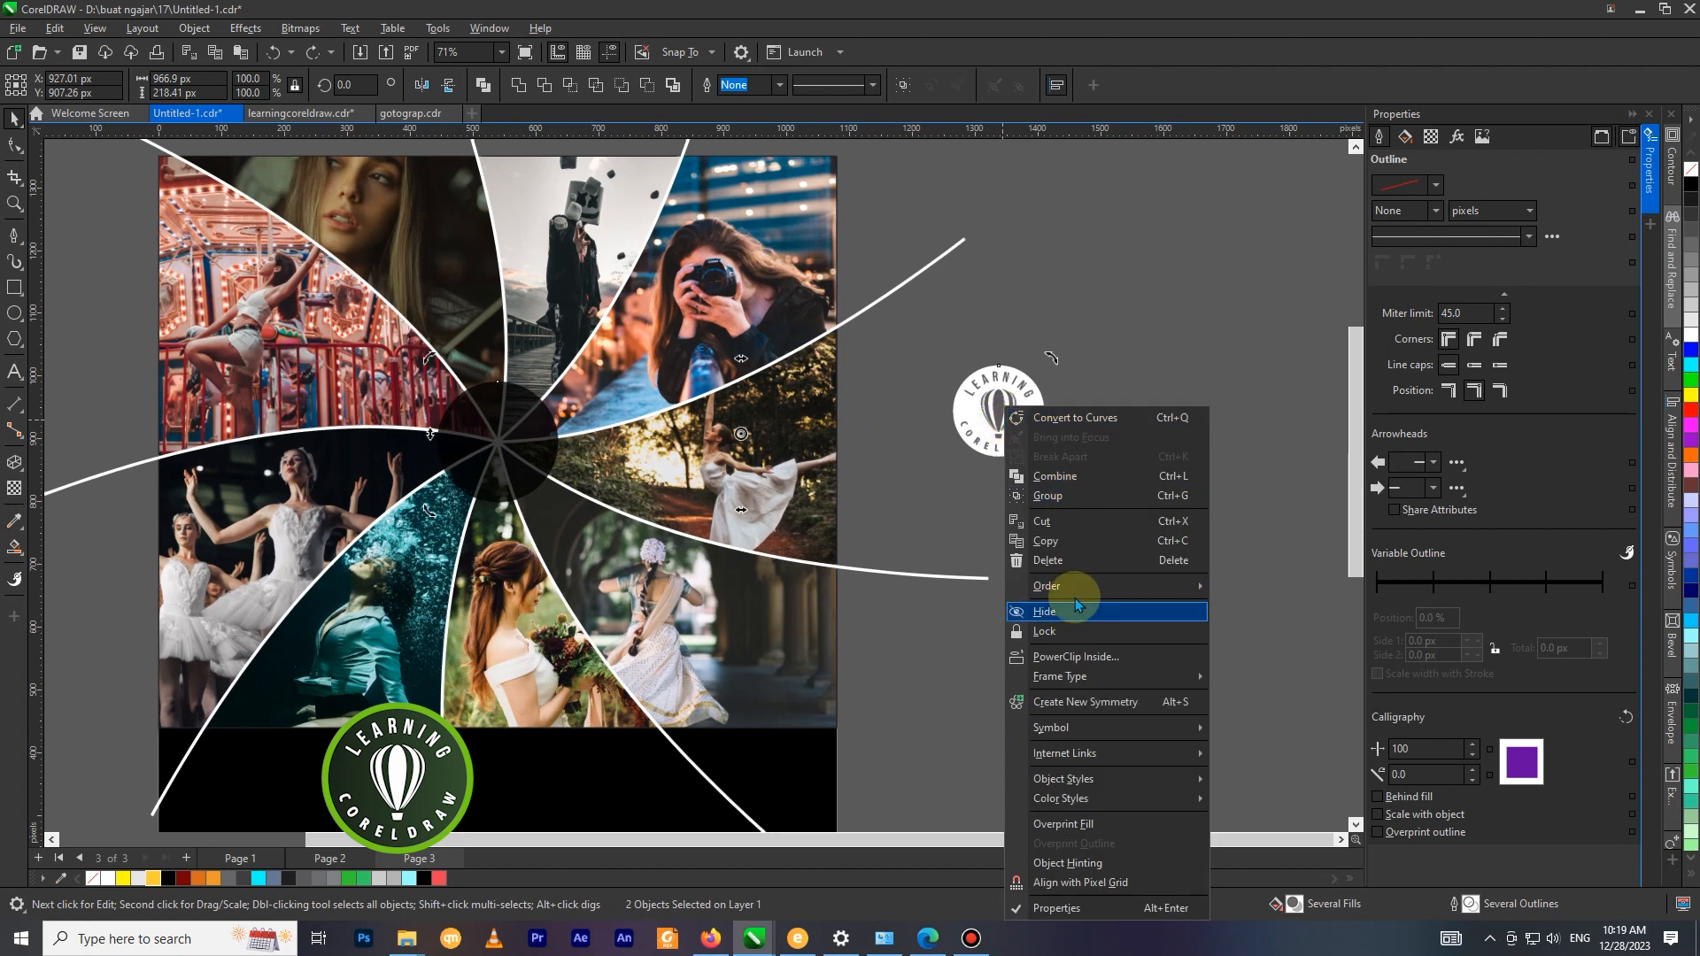
mouse_move(1098, 589)
left_click(1198, 705)
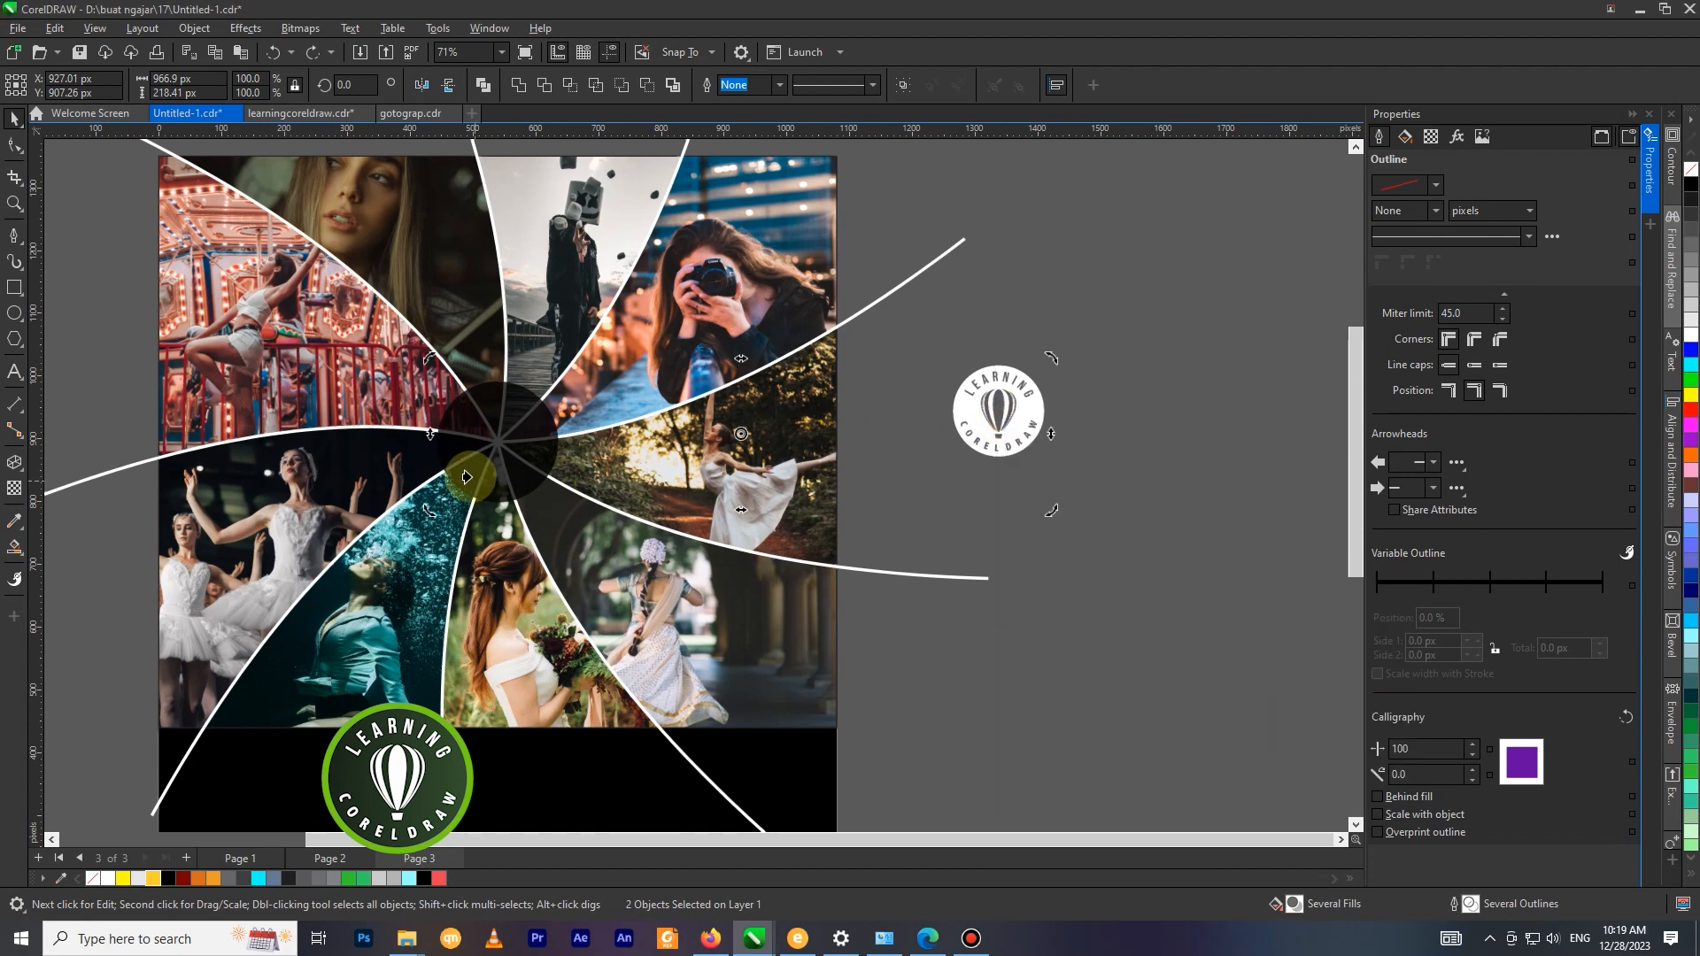
left_click(470, 476)
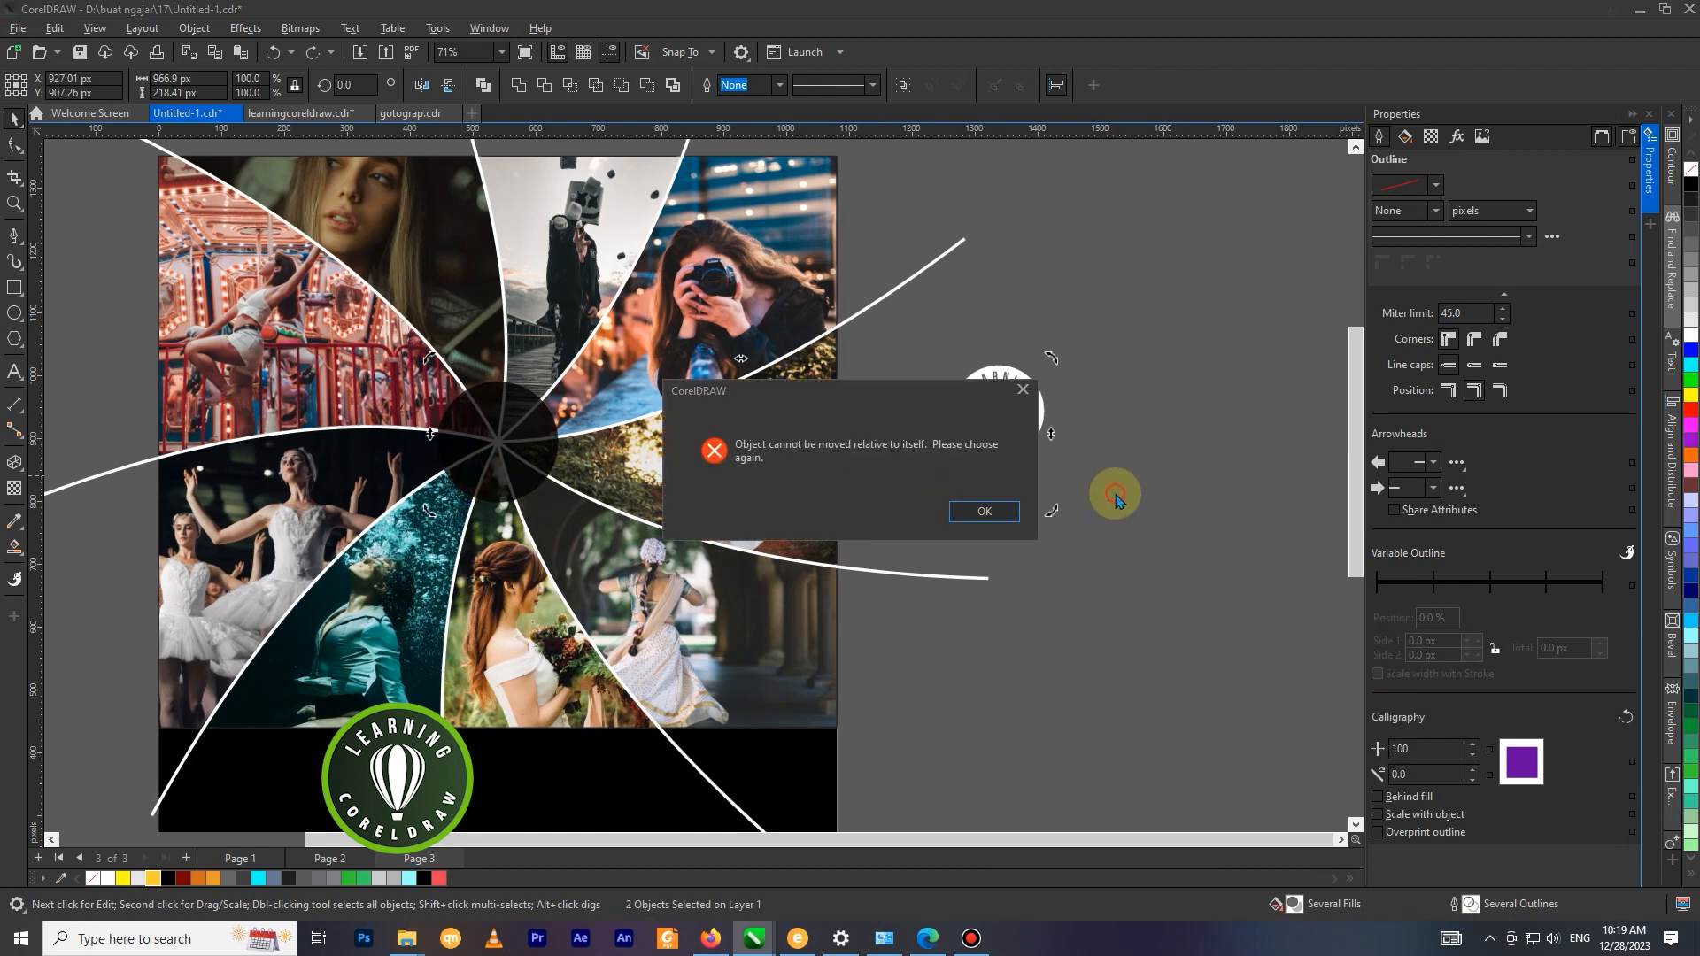
left_click(984, 511)
left_click(1065, 481)
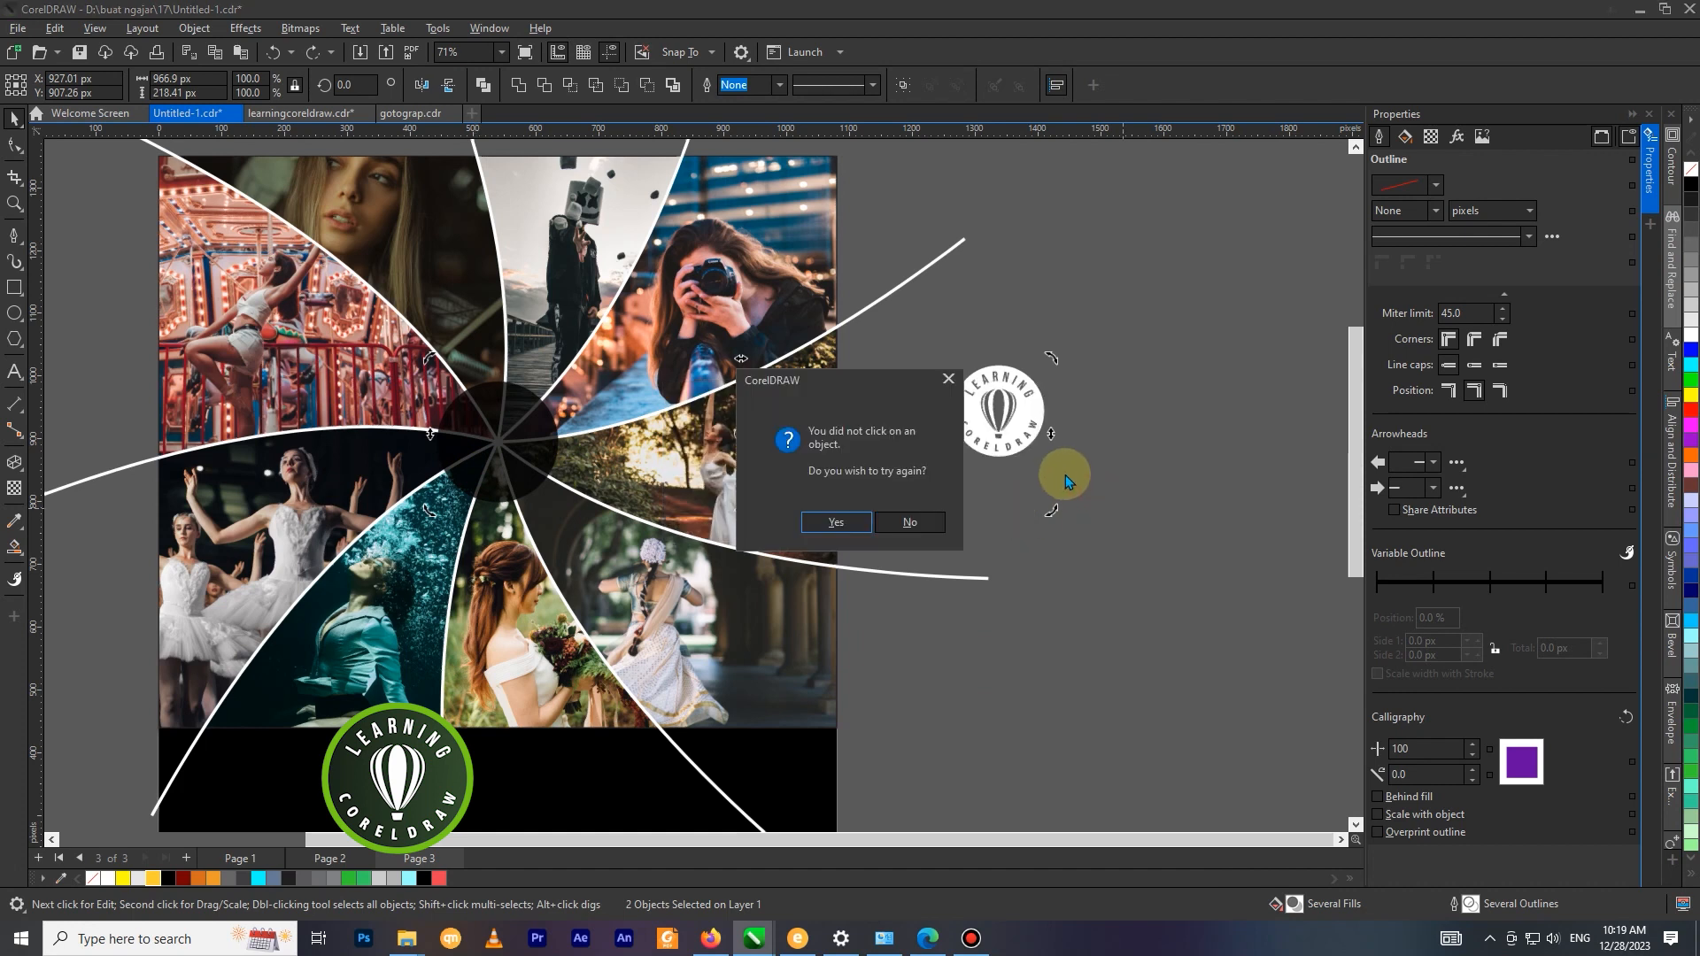
left_click(909, 522)
Order the white logo in front of the translucent black circle.
left_click(1016, 406)
right_click(1027, 403)
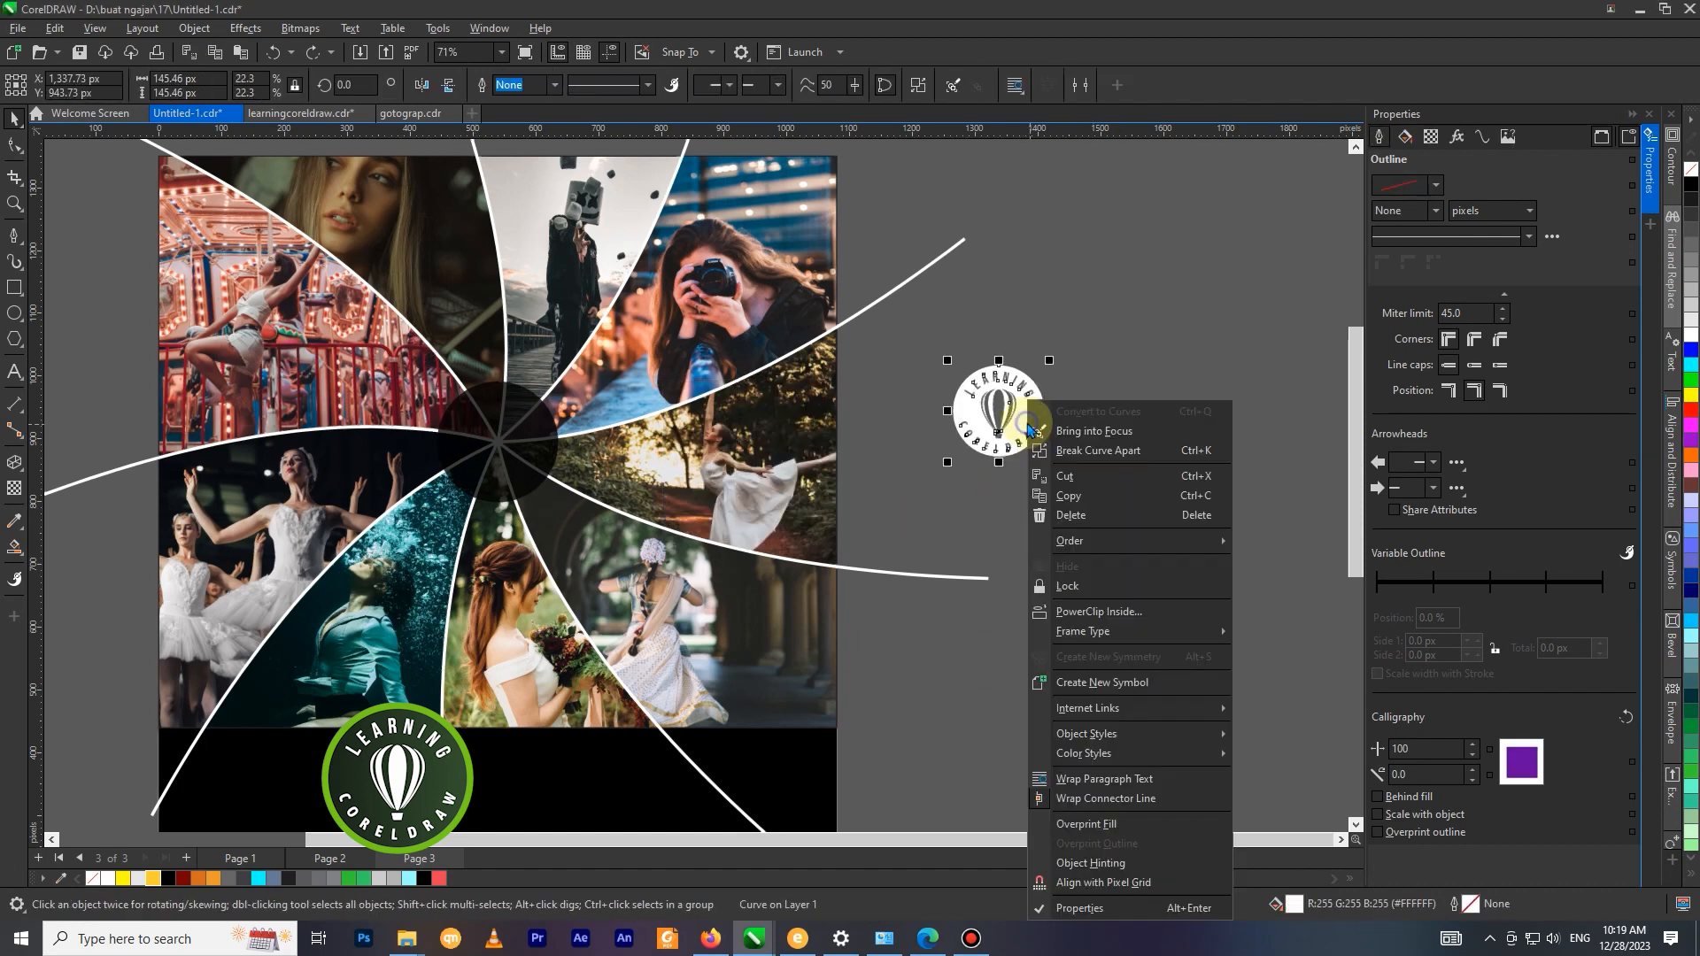
mouse_move(1100, 548)
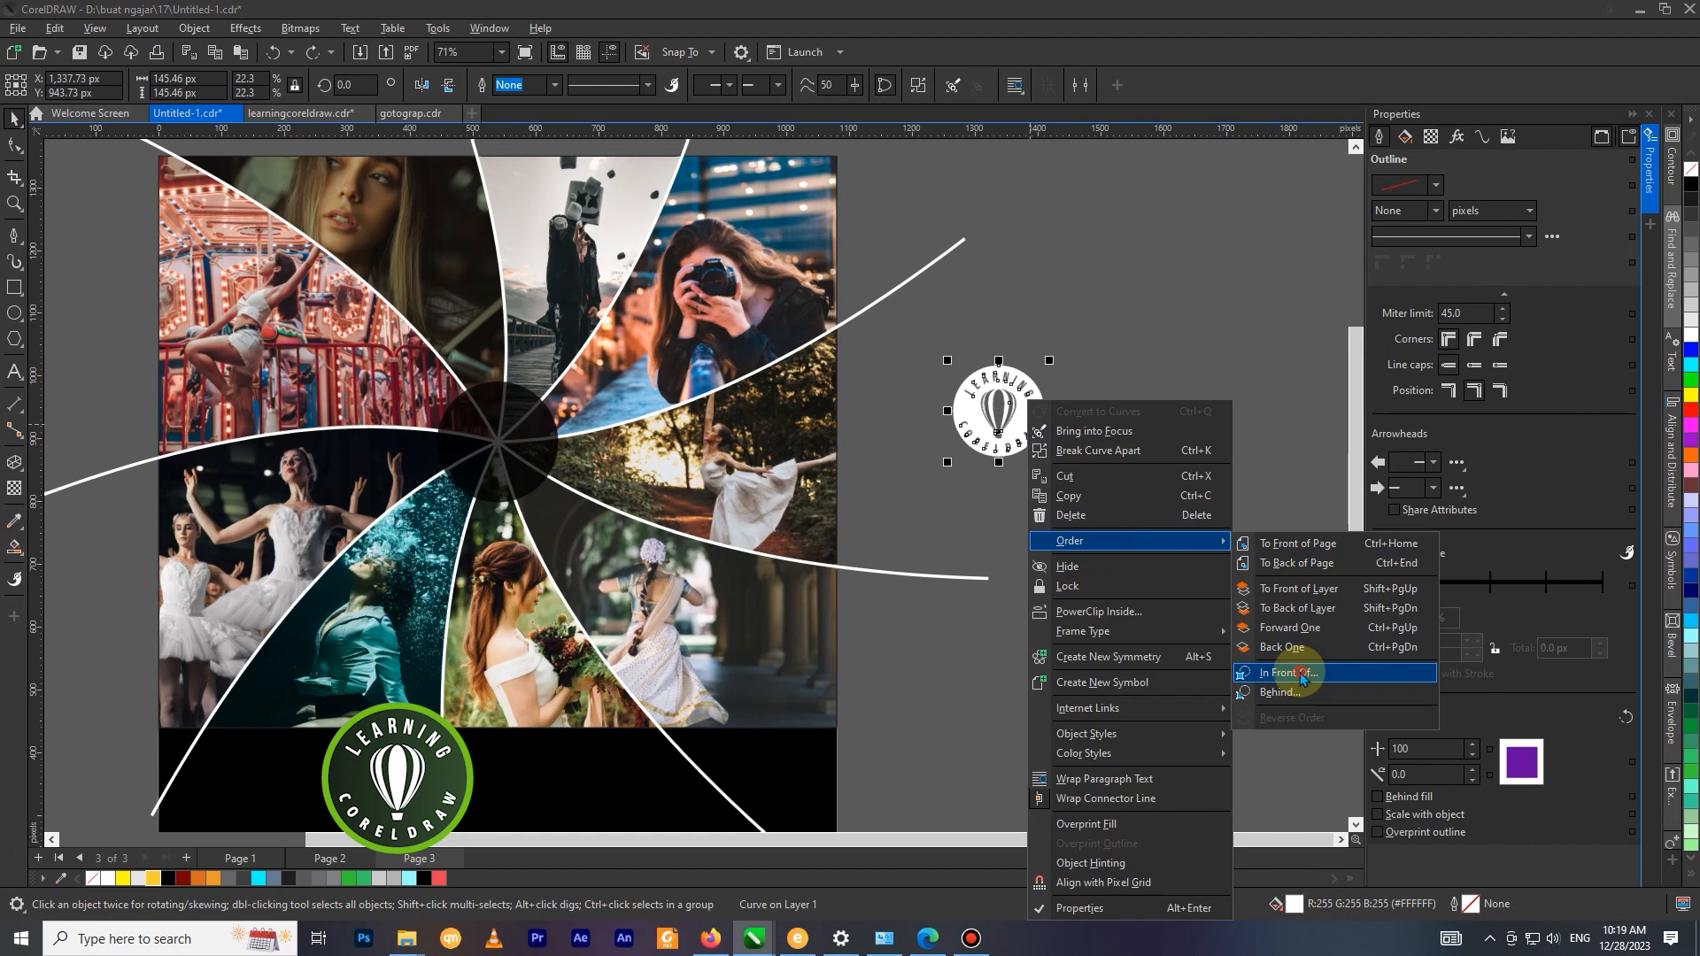
left_click(1279, 671)
left_click(1001, 462)
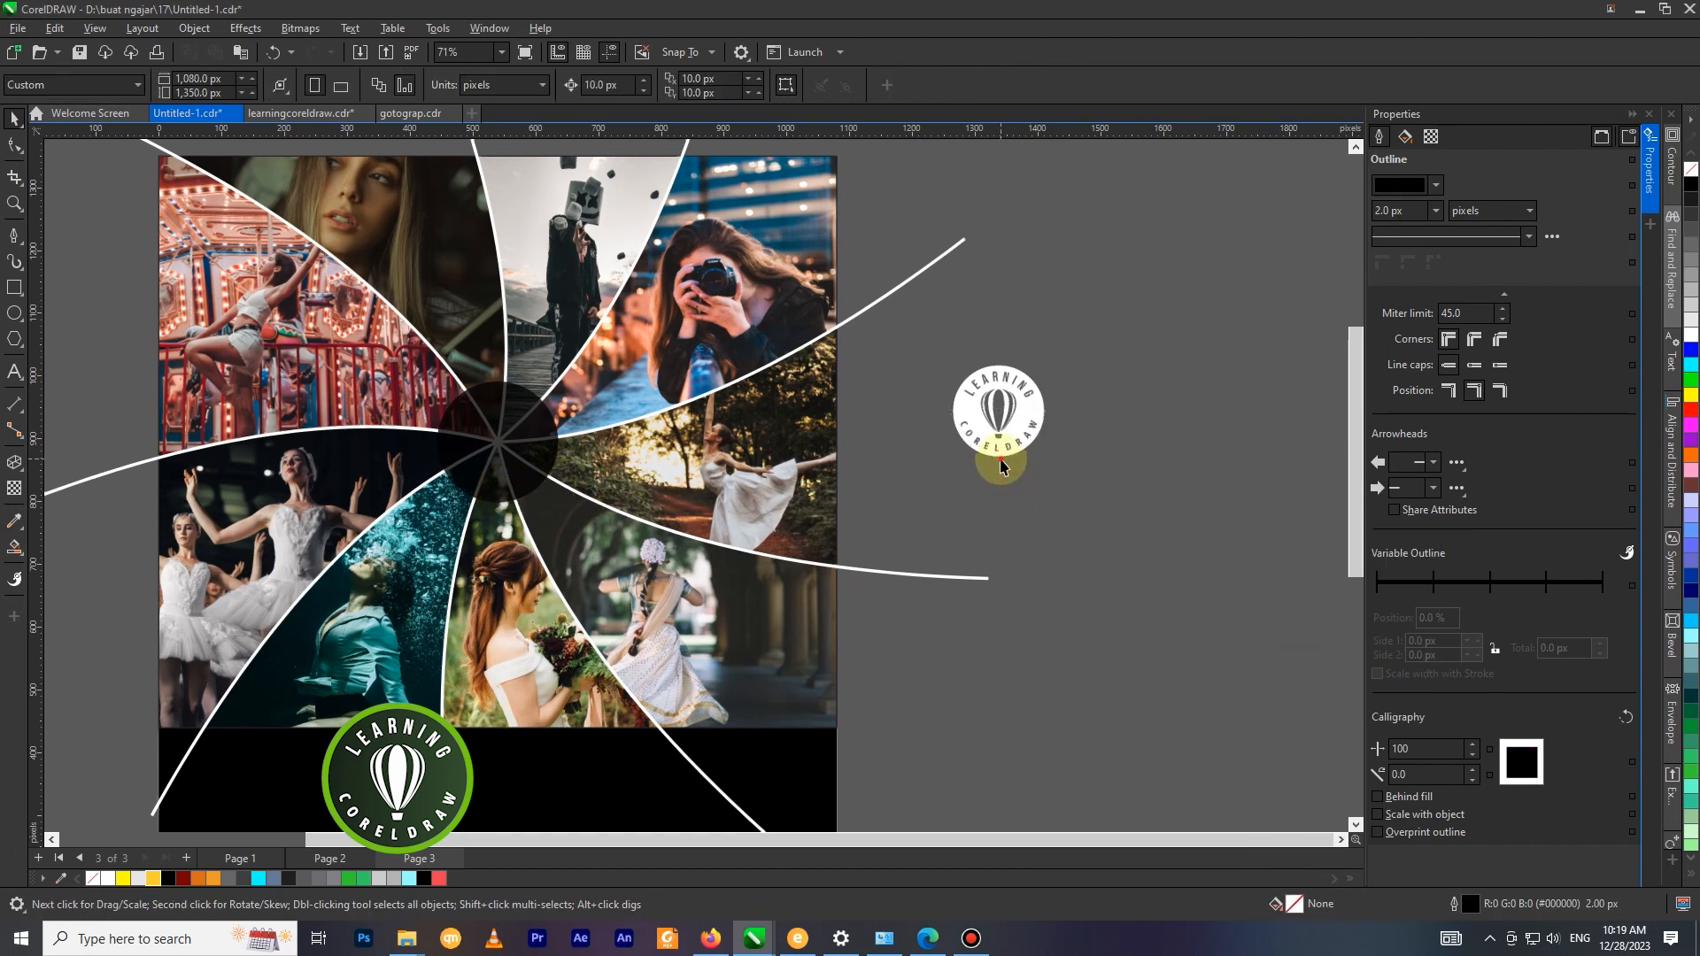
Align the logo's centre horizontally and vertically with the black circle at the swirl's hub.
left_click(998, 460)
key("c")
key("e")
left_click(1009, 426)
Apply a uniform transparency of 17 to the white logo in the centre circle.
scroll(1018, 436, "down", 3)
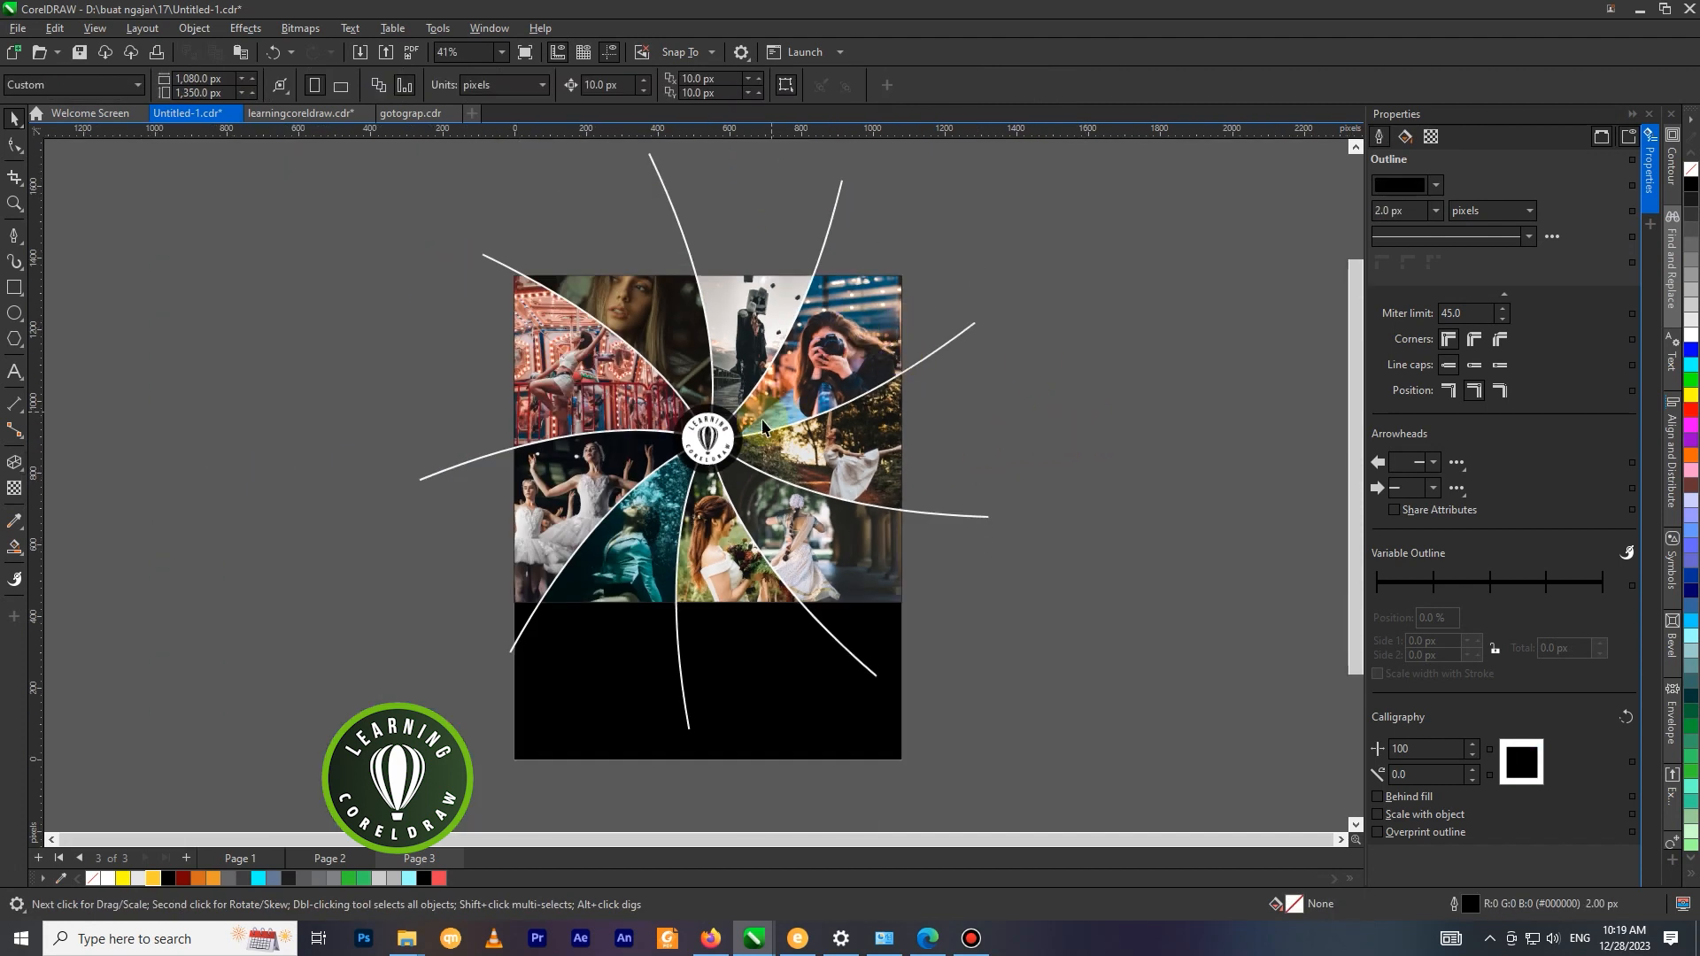
scroll(771, 421, "up", 2)
left_click(15, 488)
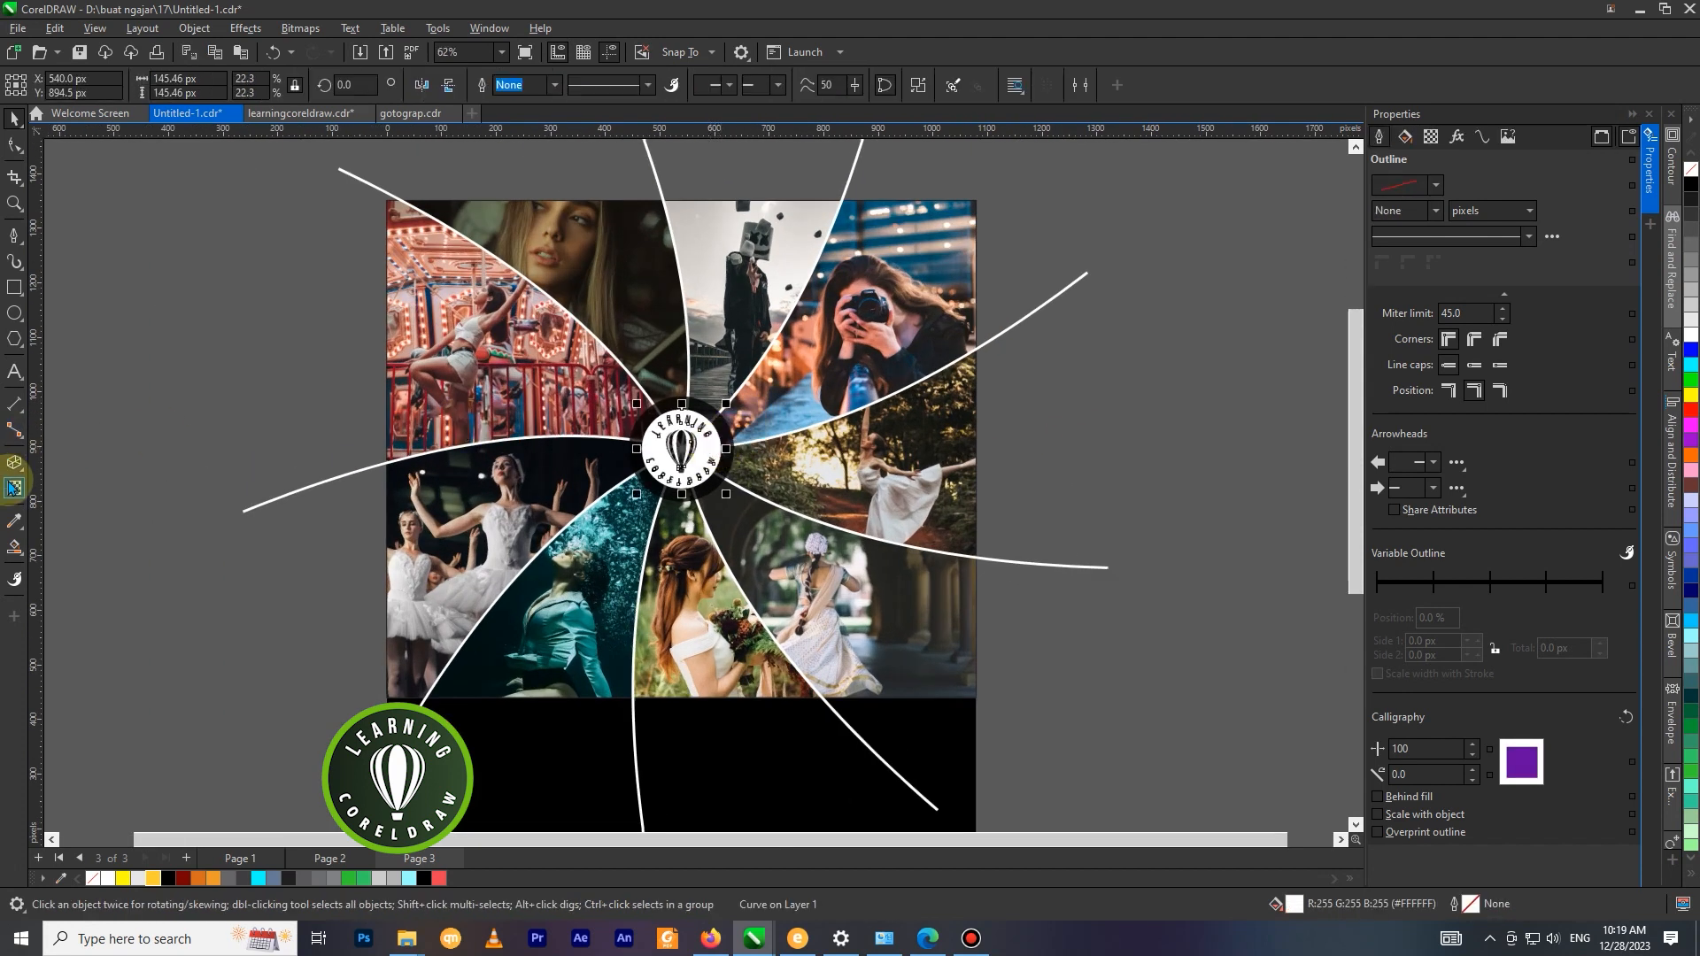
left_click(641, 503)
left_click_drag(643, 508, 653, 512)
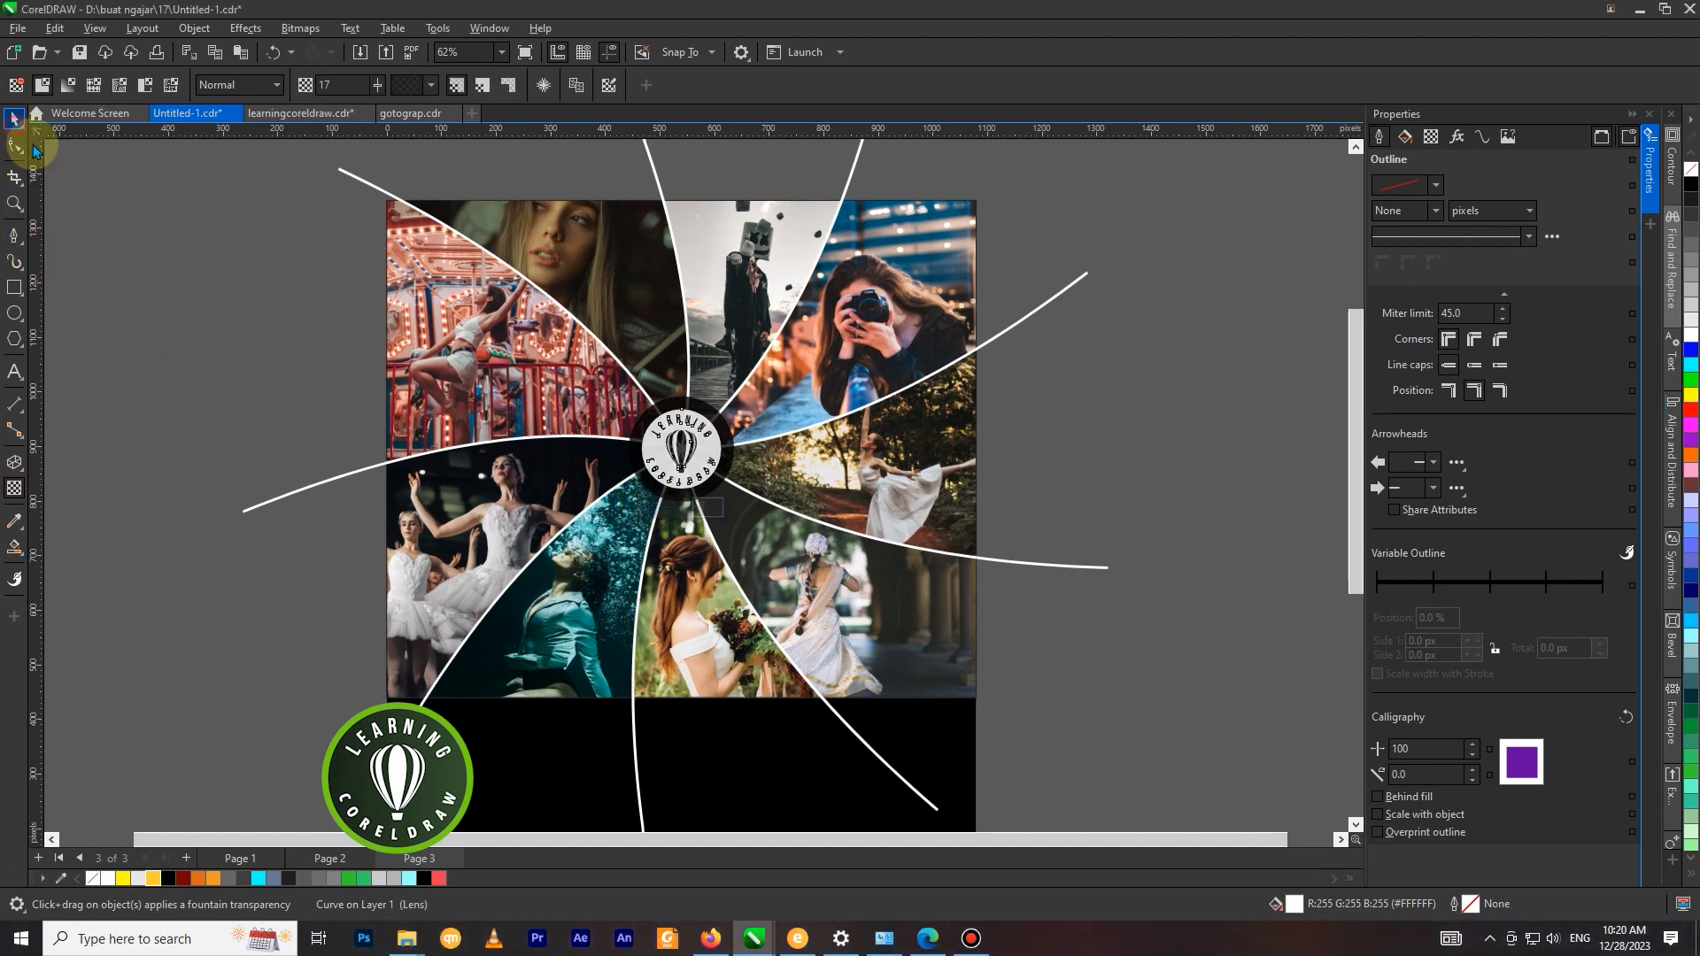
PowerClip the whole swirl collage, with its white curves and logo badge, inside the black page rectangle.
left_click(14, 124)
left_click(261, 262)
scroll(460, 273, "down", 1)
left_click(988, 365)
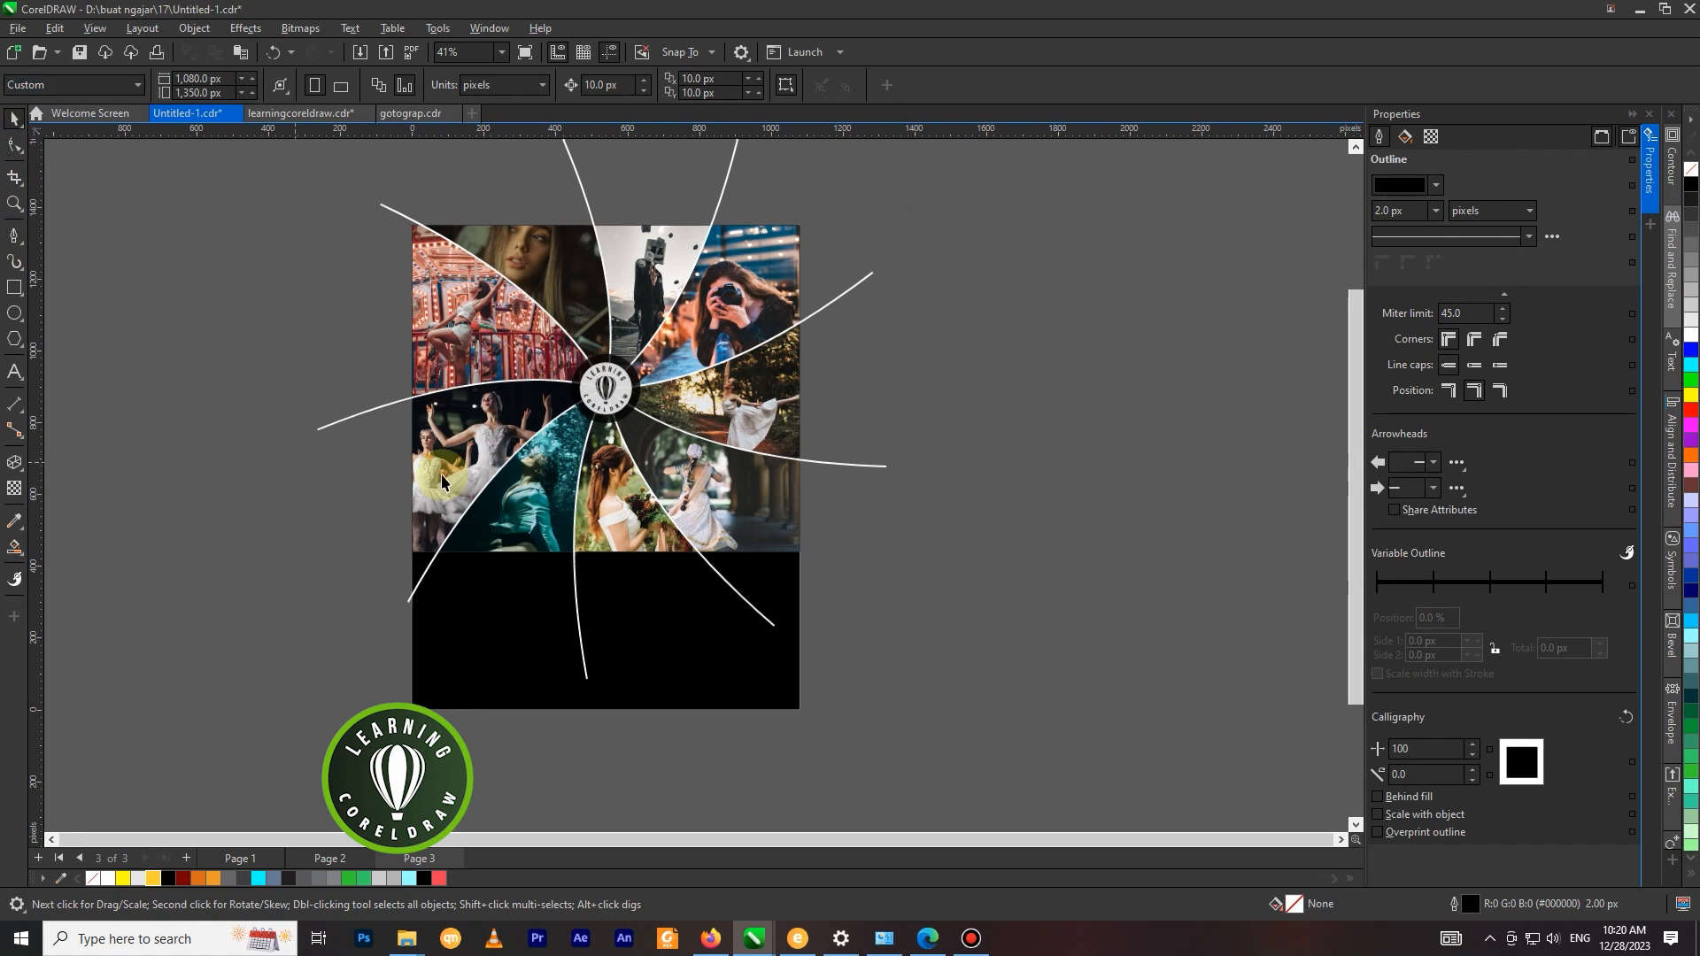
left_click(328, 228)
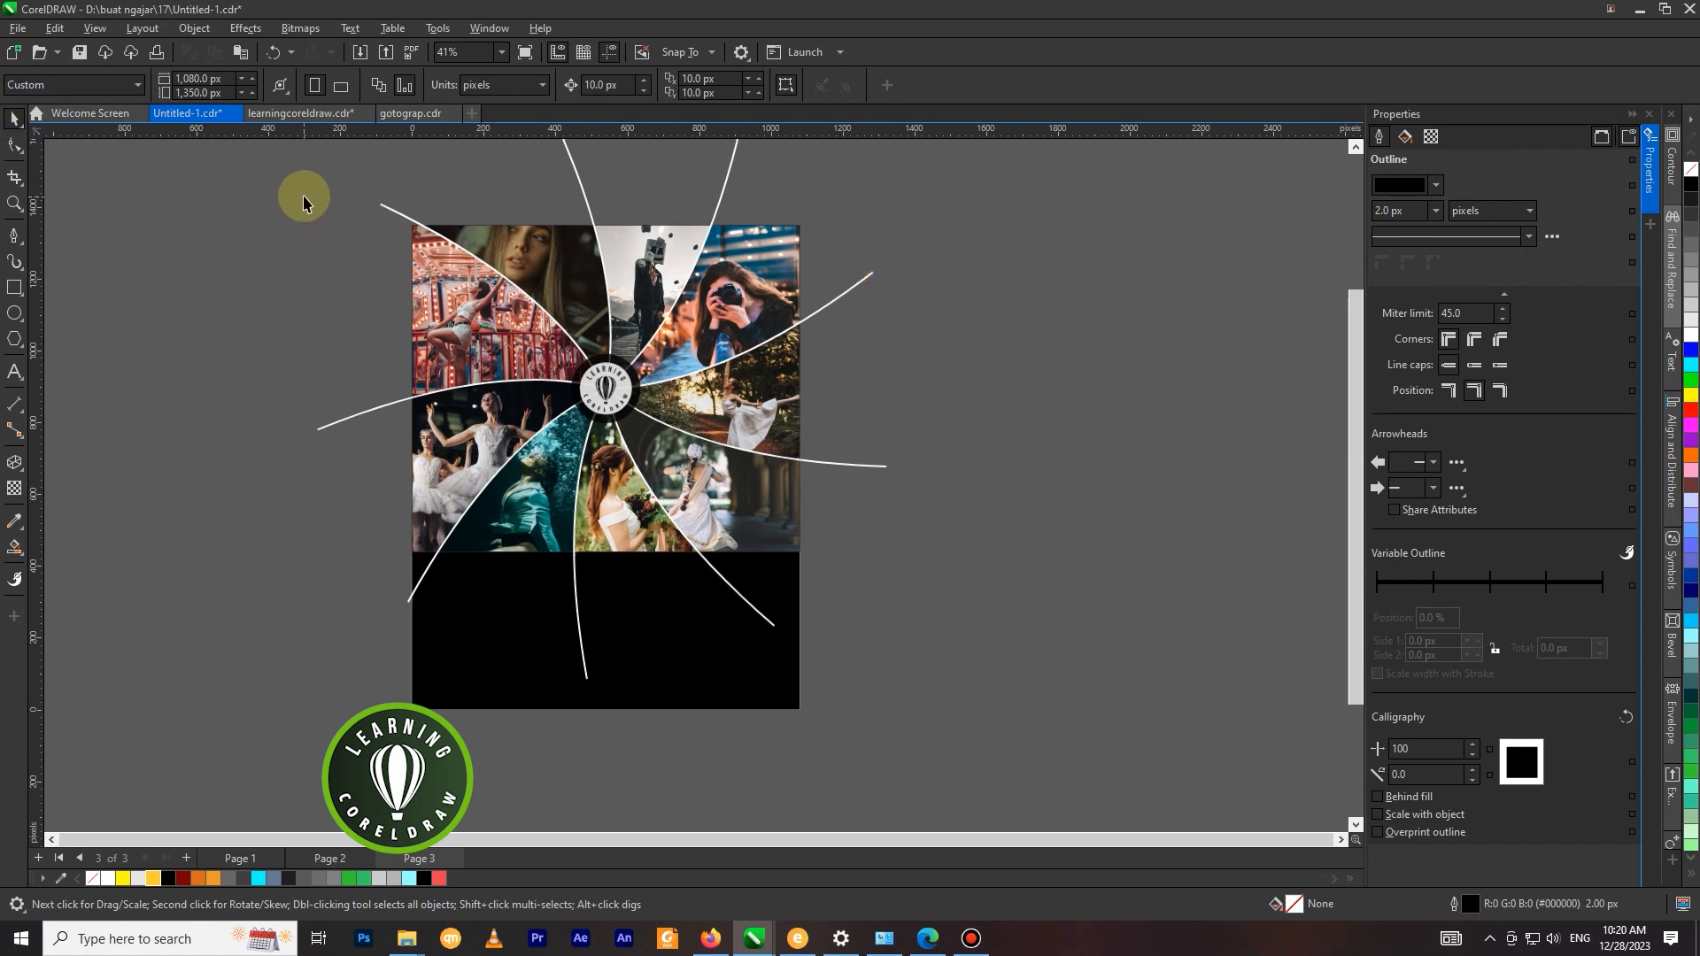
left_click(440, 595)
left_click(285, 259)
scroll(359, 342, "down", 1)
left_click_drag(208, 182, 757, 580)
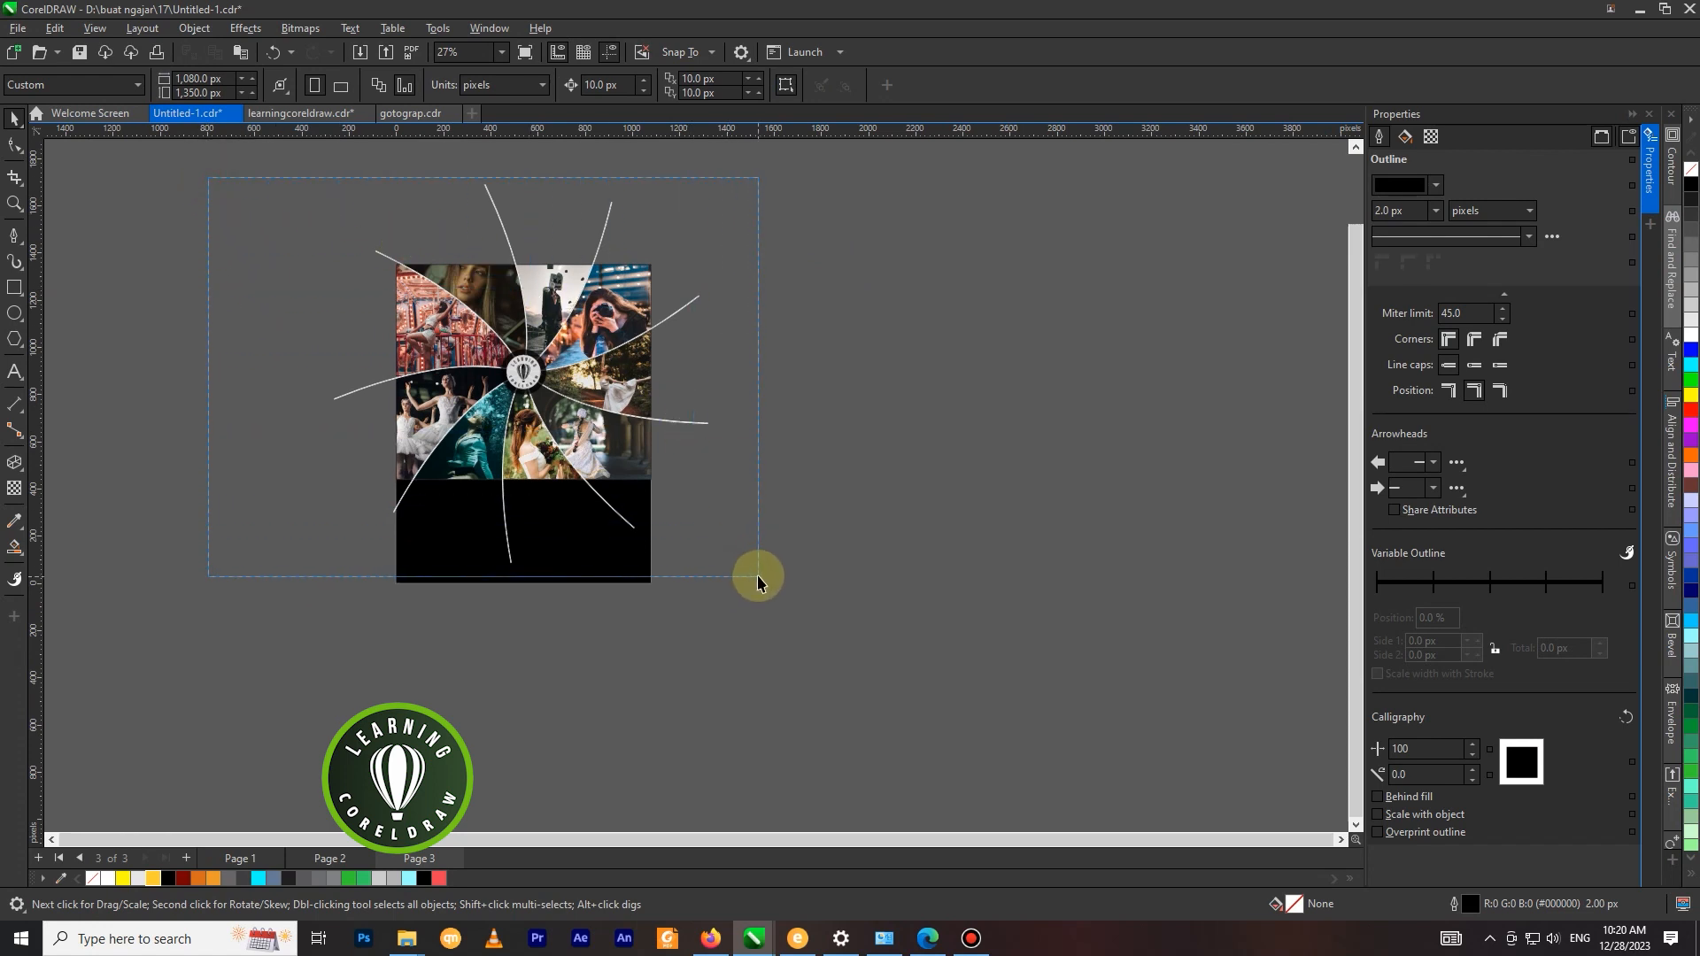
left_click_drag(550, 378, 1046, 380)
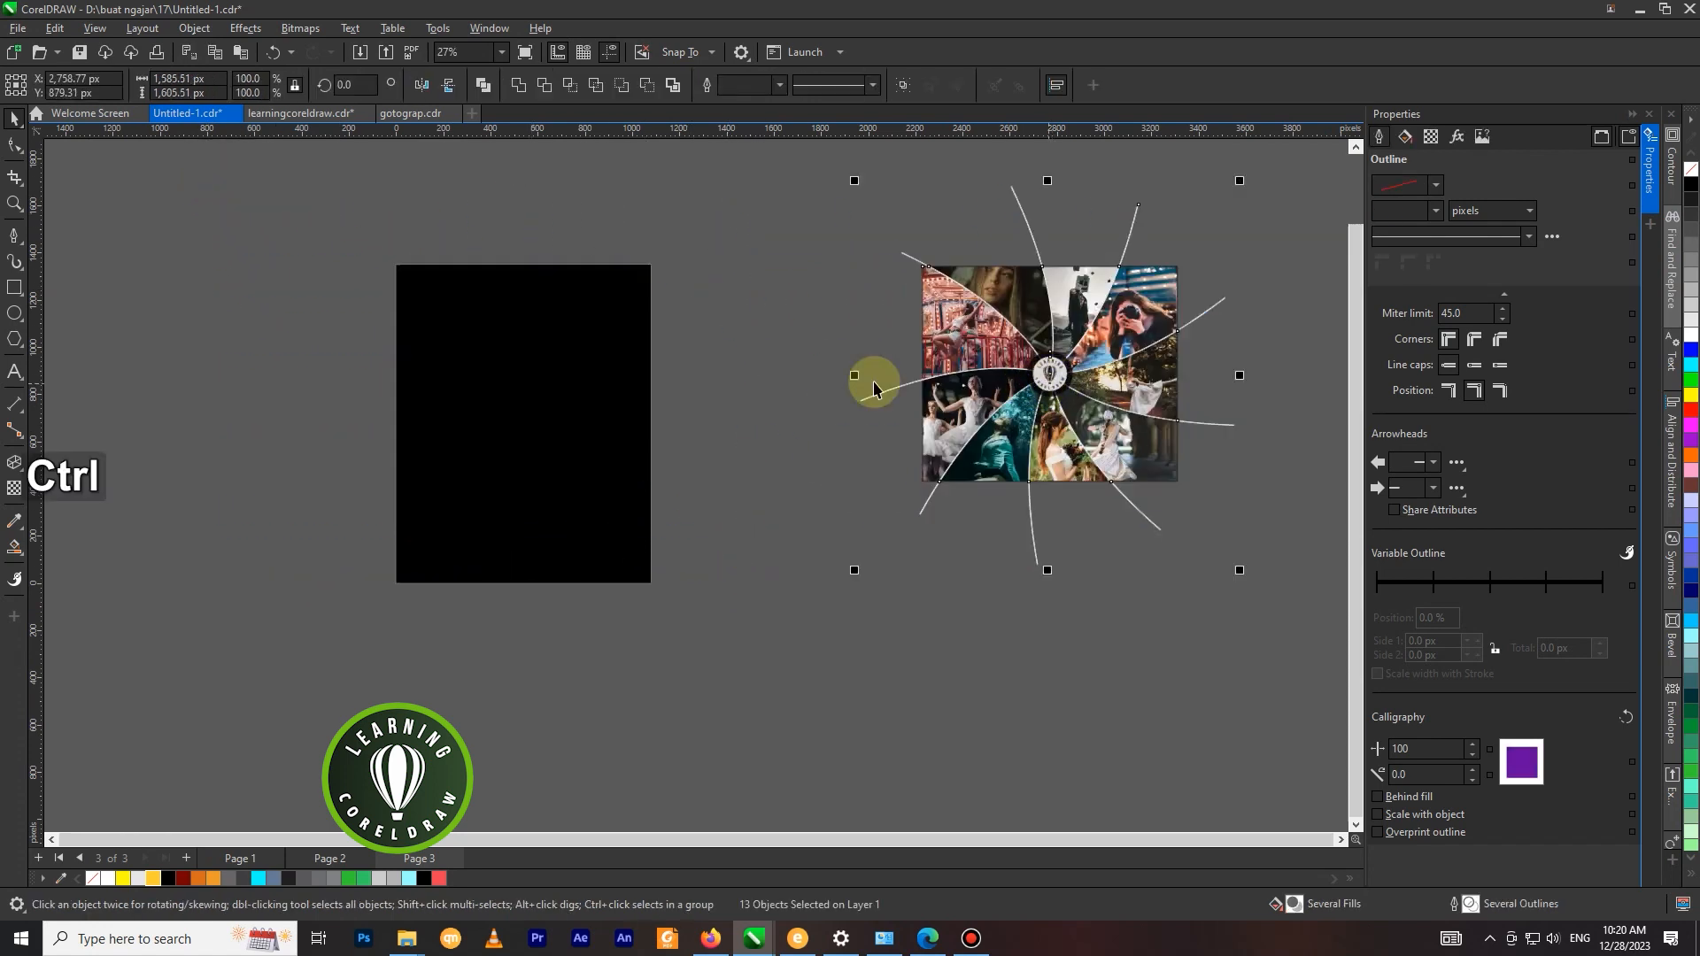
key("ctrl+z")
right_click(549, 378)
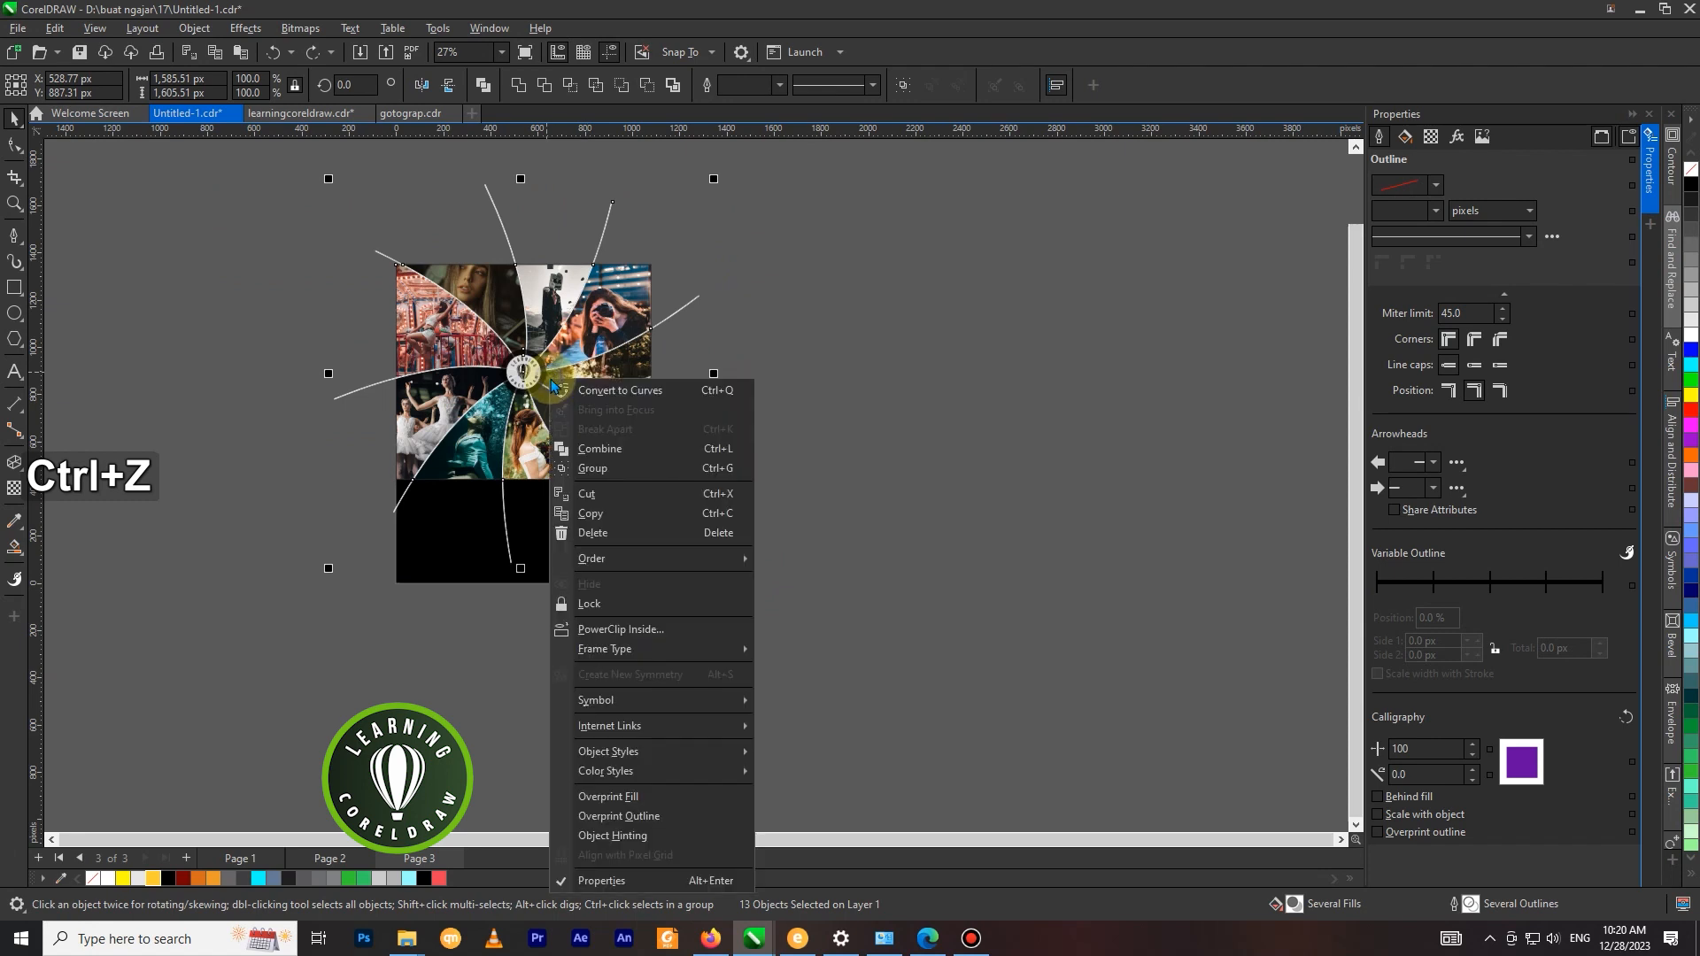
left_click(637, 630)
left_click(620, 544)
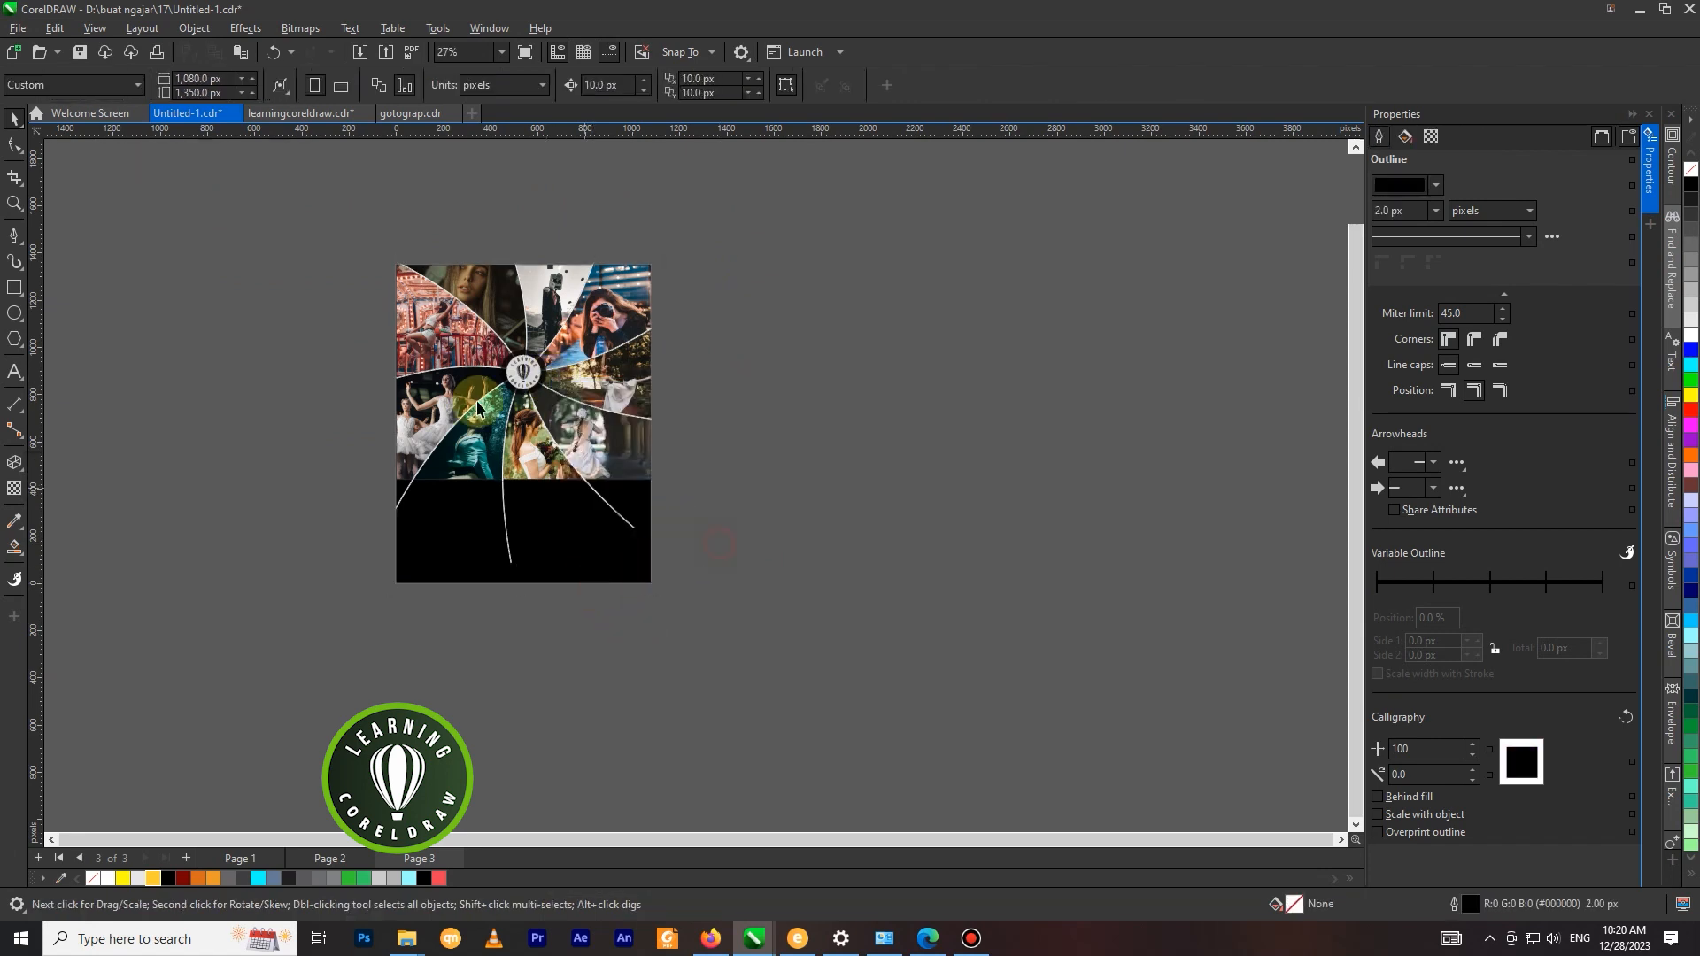
scroll(584, 279, "up", 2)
left_click(587, 279)
scroll(645, 271, "down", 1)
left_click(746, 305)
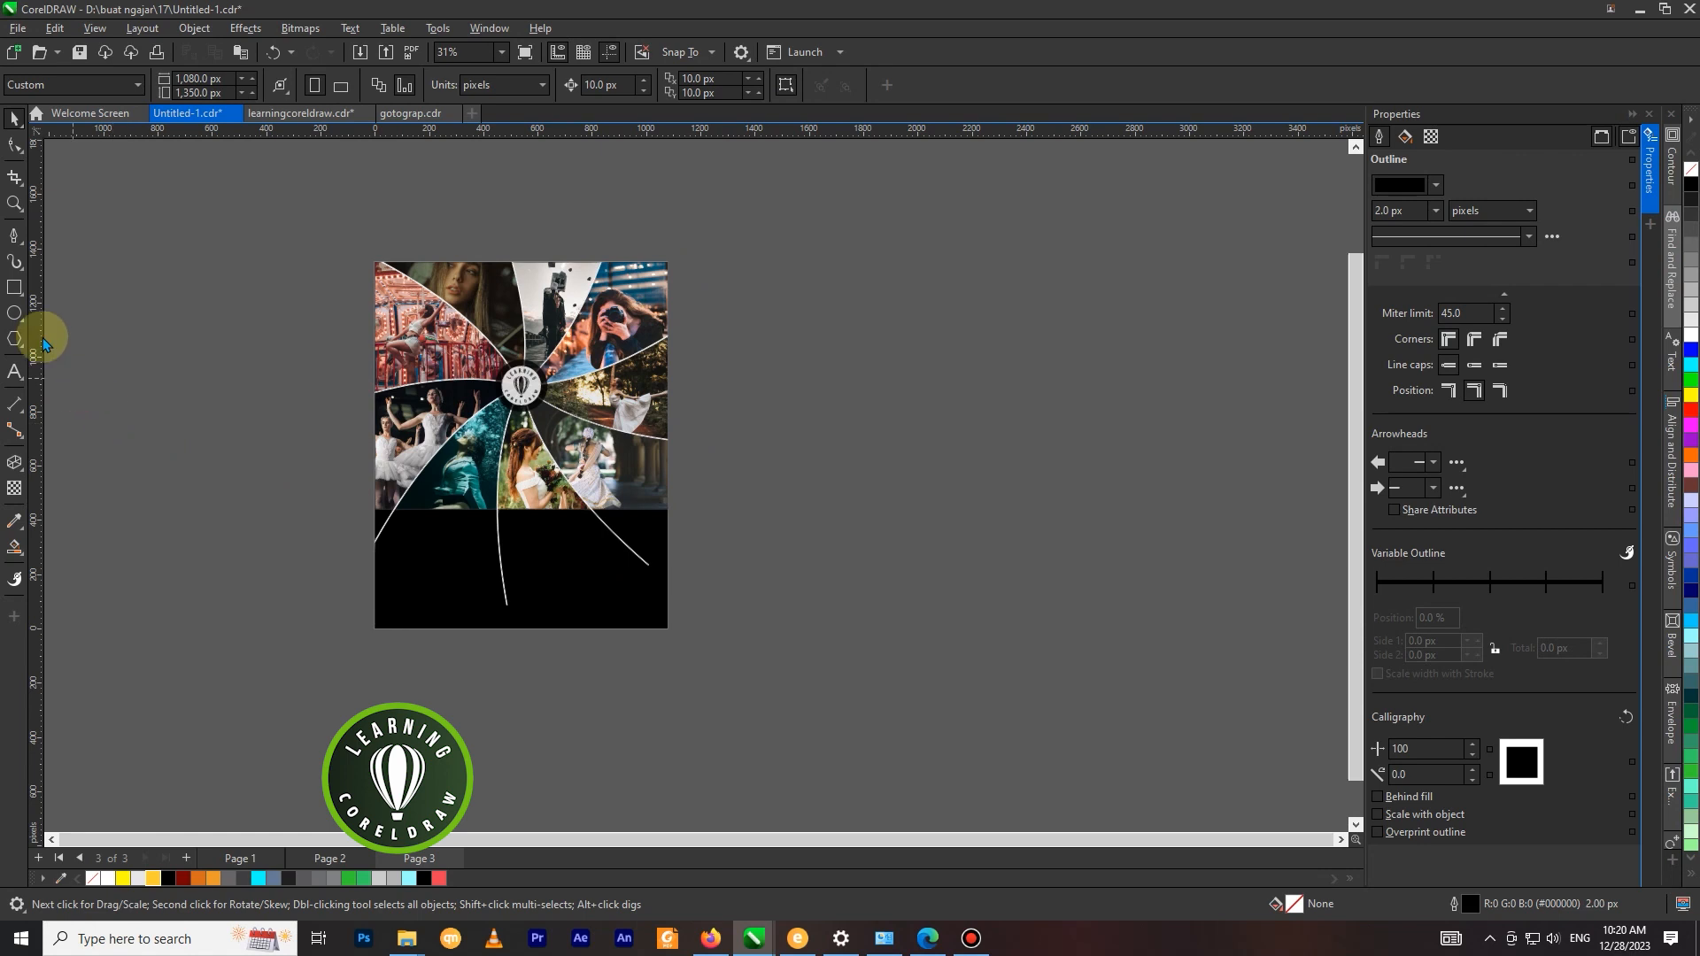
Draw a rectangle about 1,080 × 437 px over the page's lower black area, filled black with no outline.
left_click(14, 287)
left_click_drag(375, 511, 669, 629)
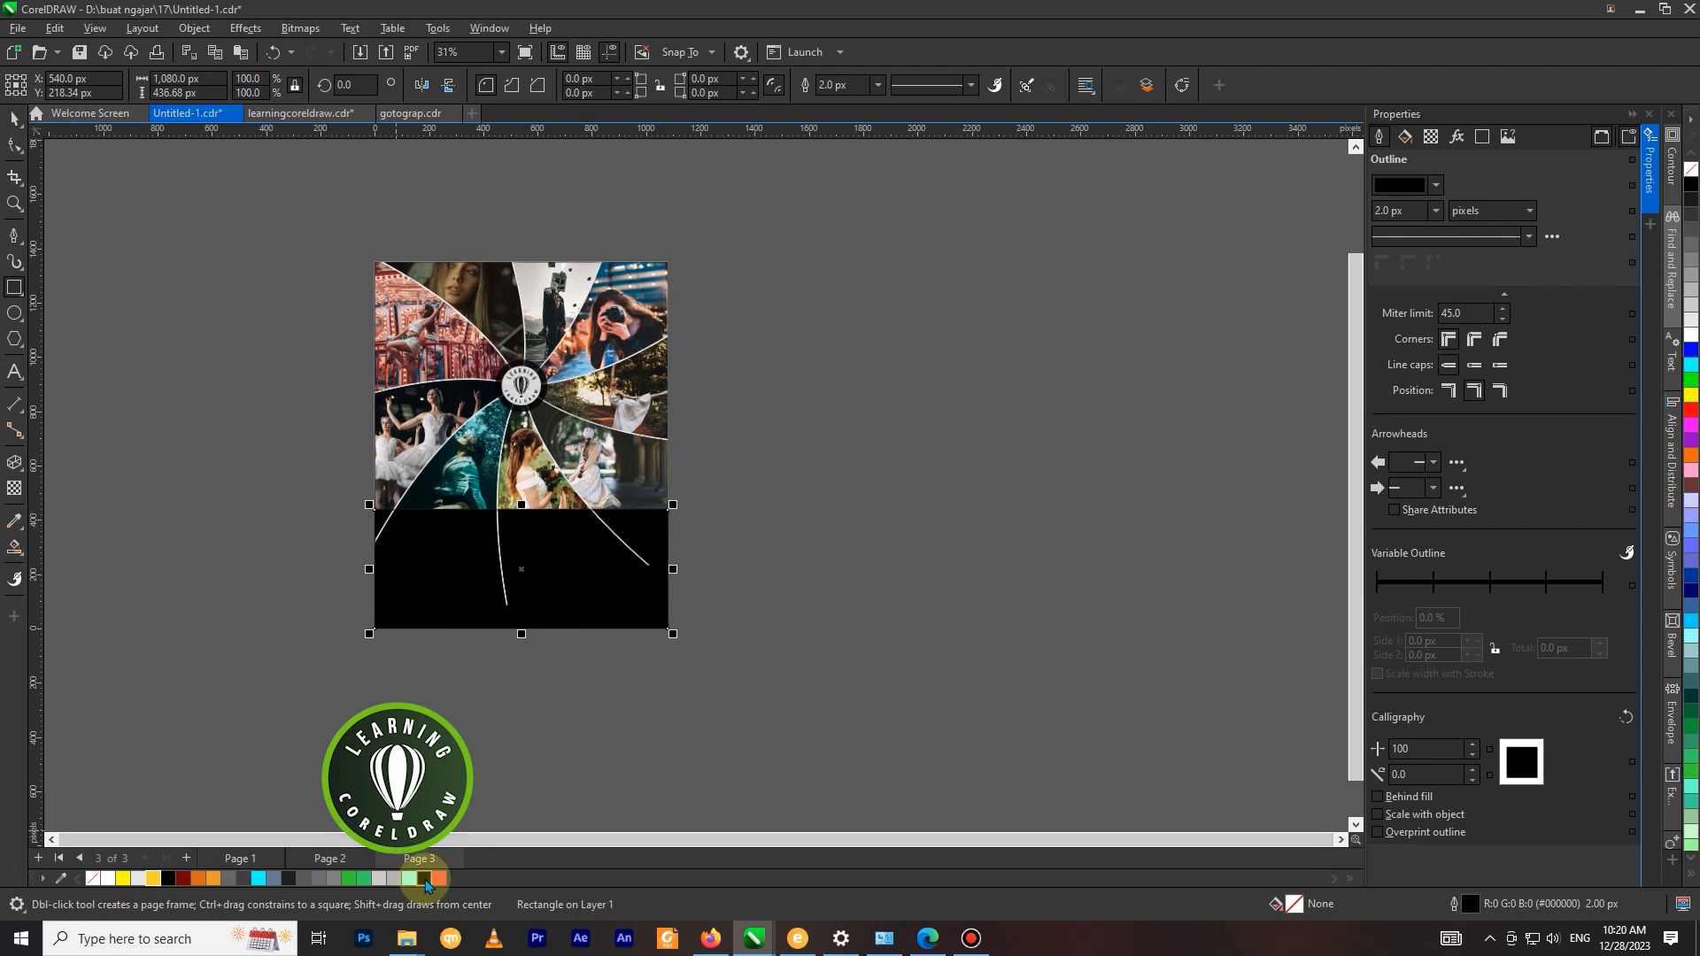
left_click(14, 117)
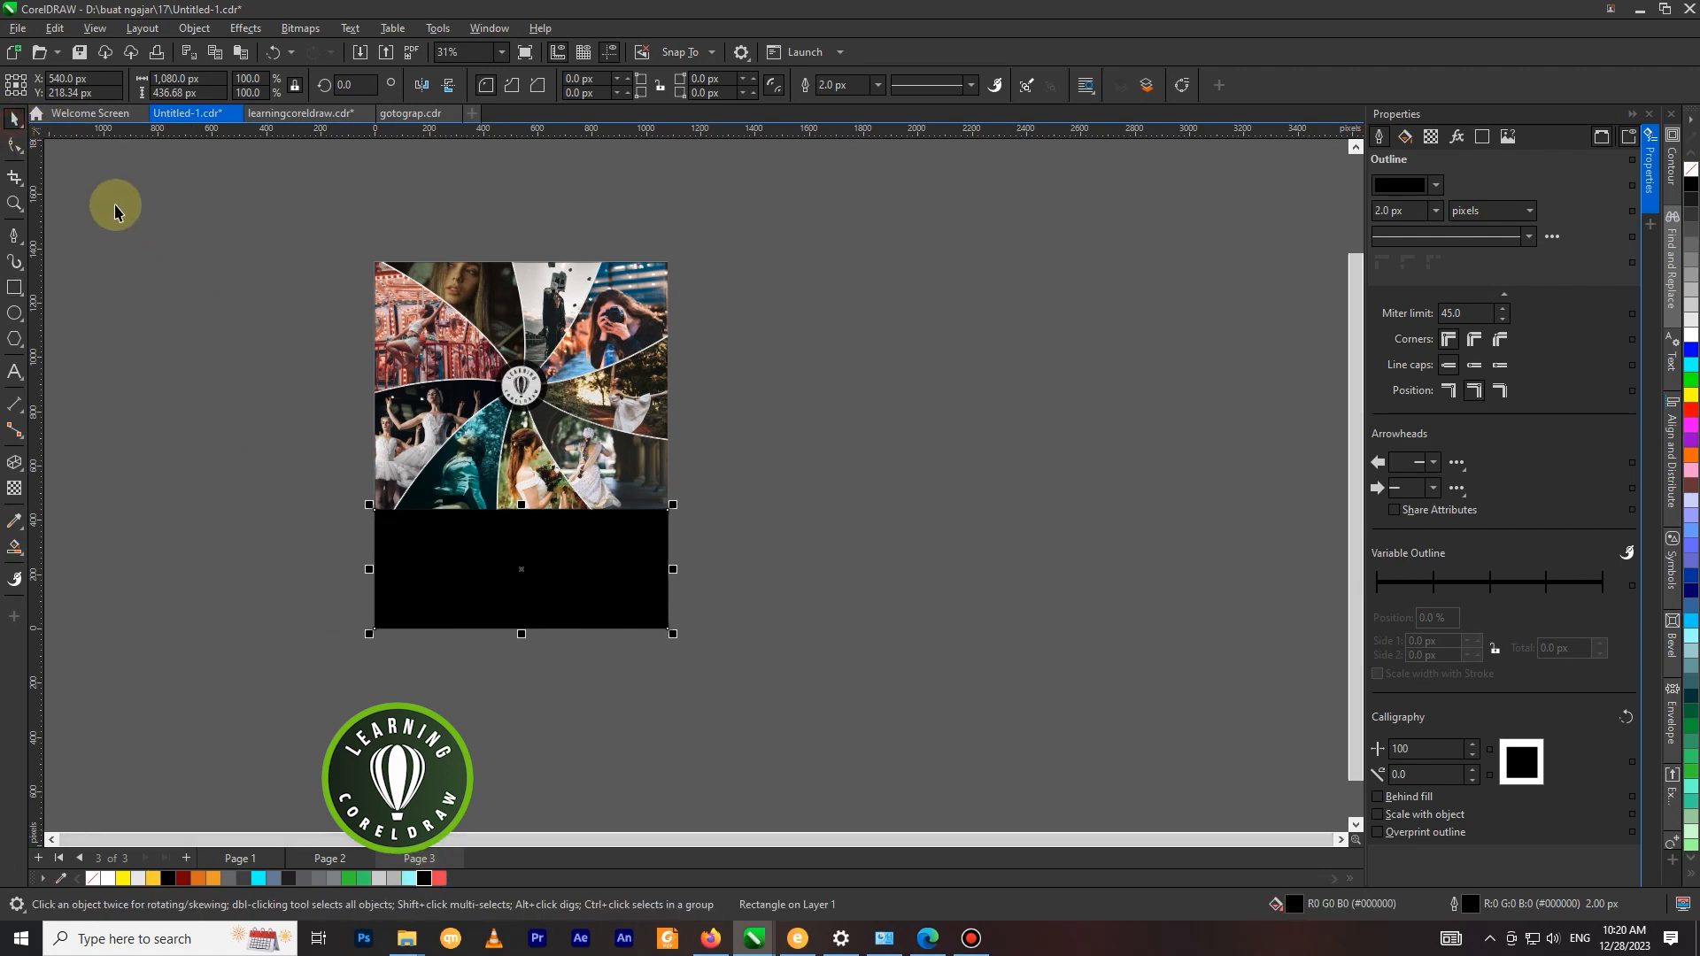
left_click(113, 204)
left_click(517, 563)
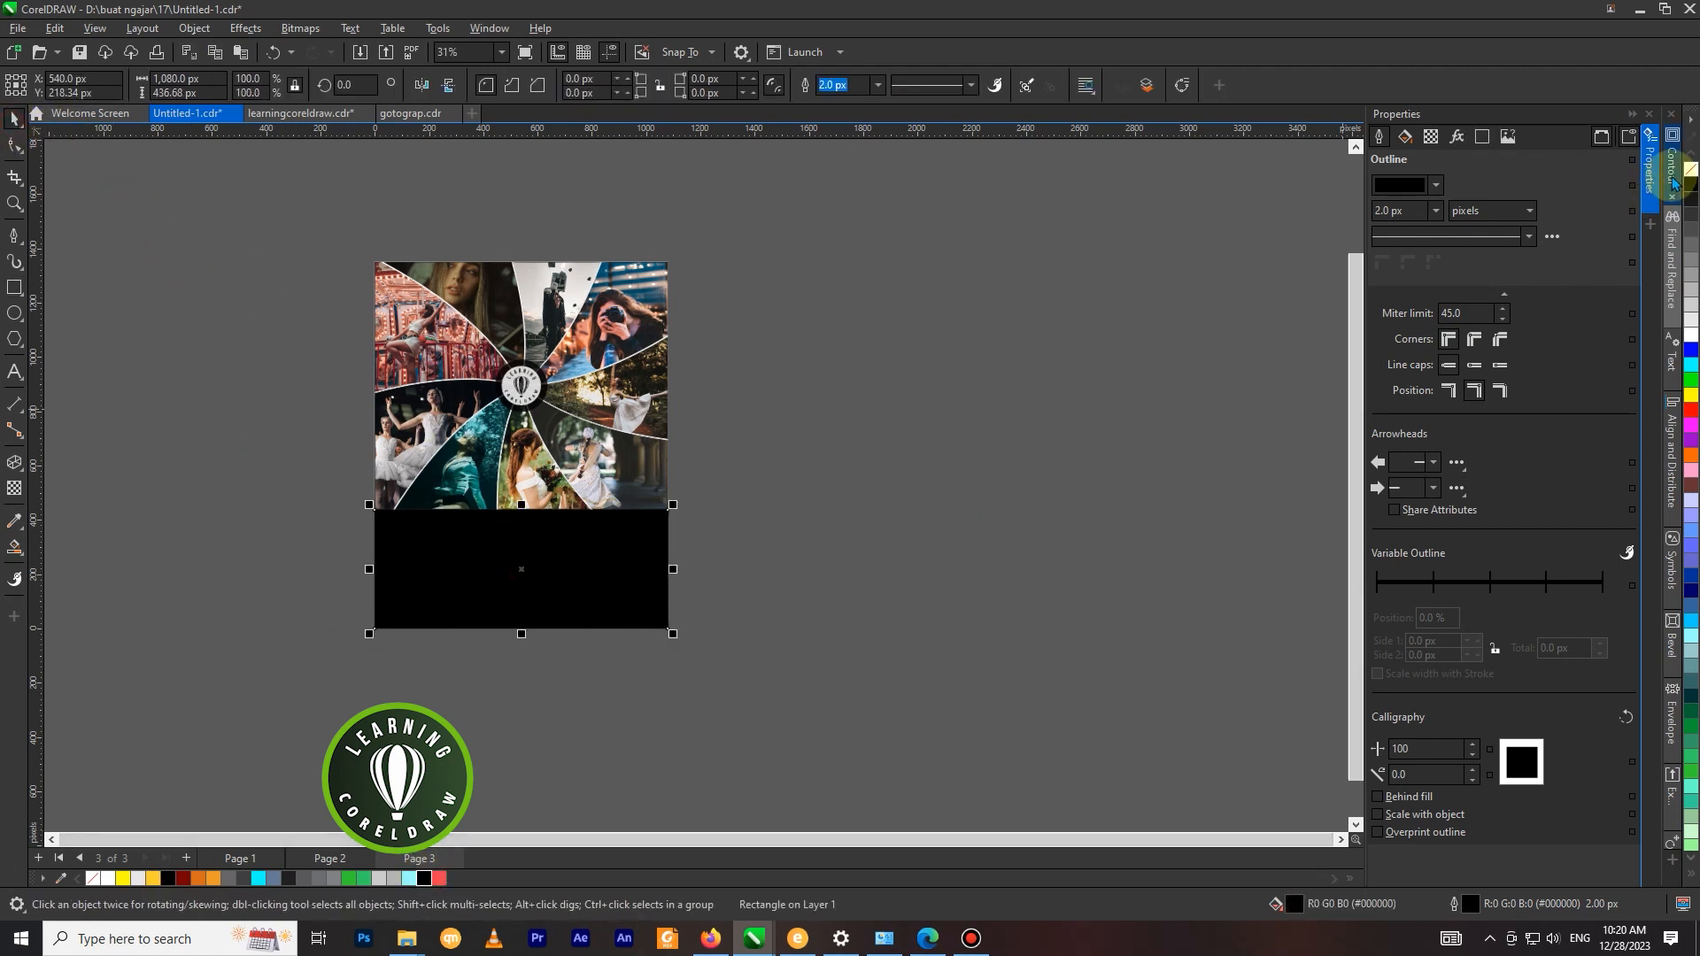
right_click(1689, 172)
left_click(940, 380)
scroll(1333, 361, "down", 2)
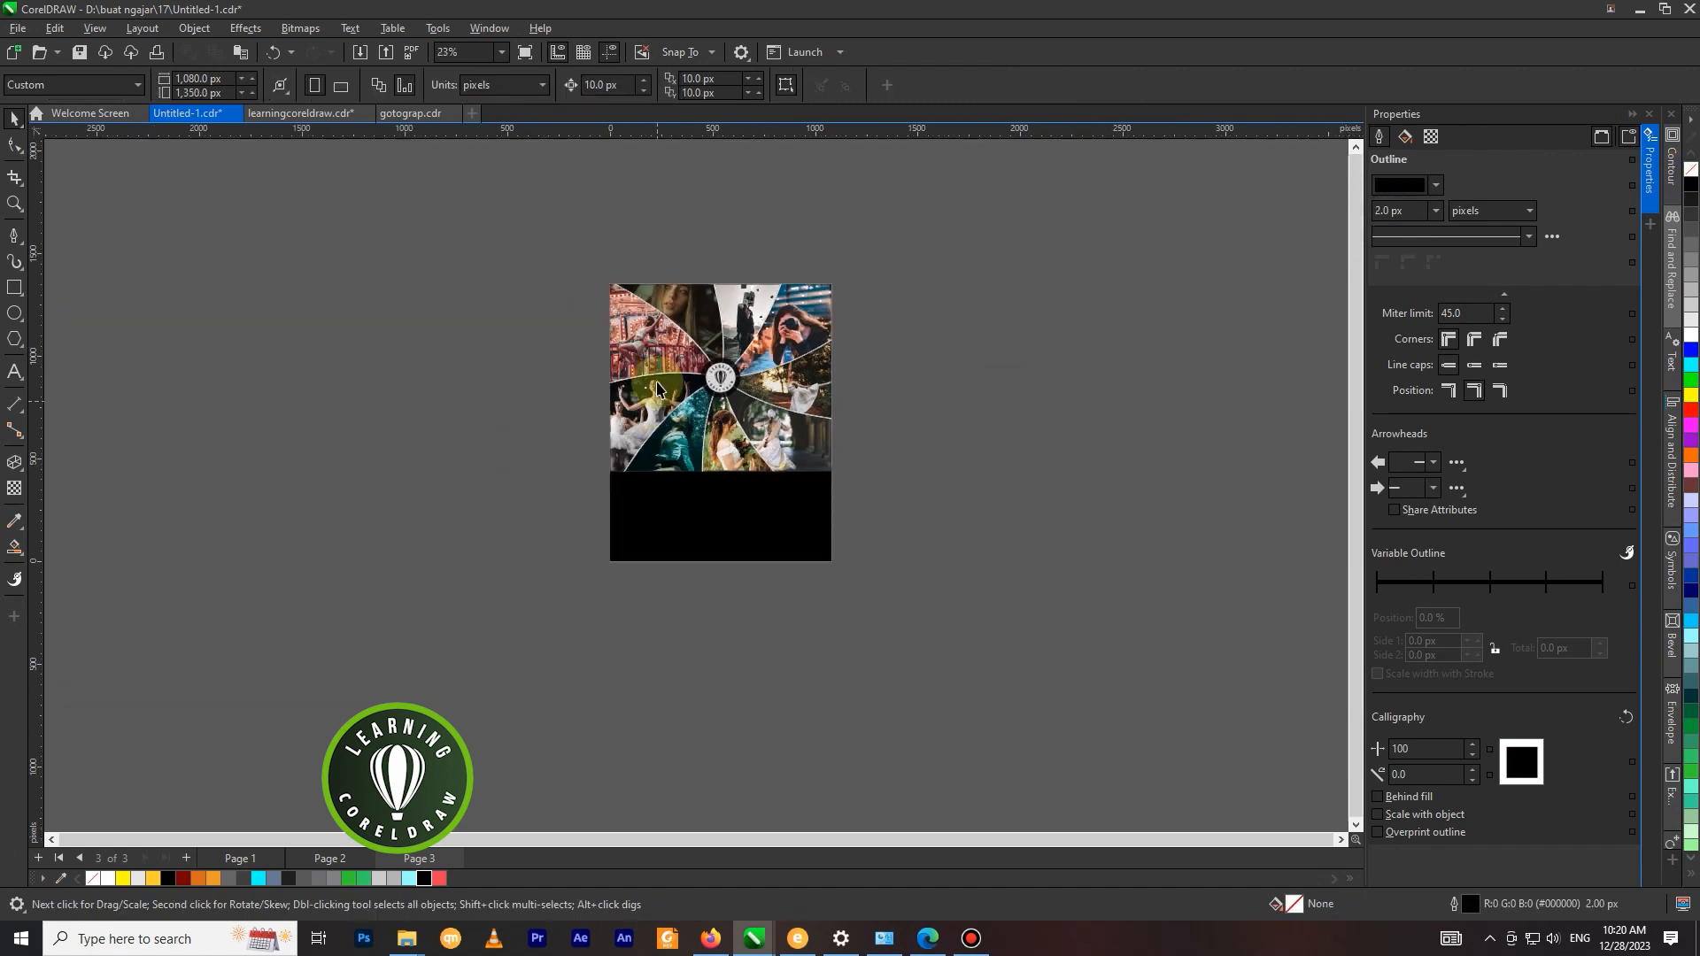
scroll(658, 390, "up", 4)
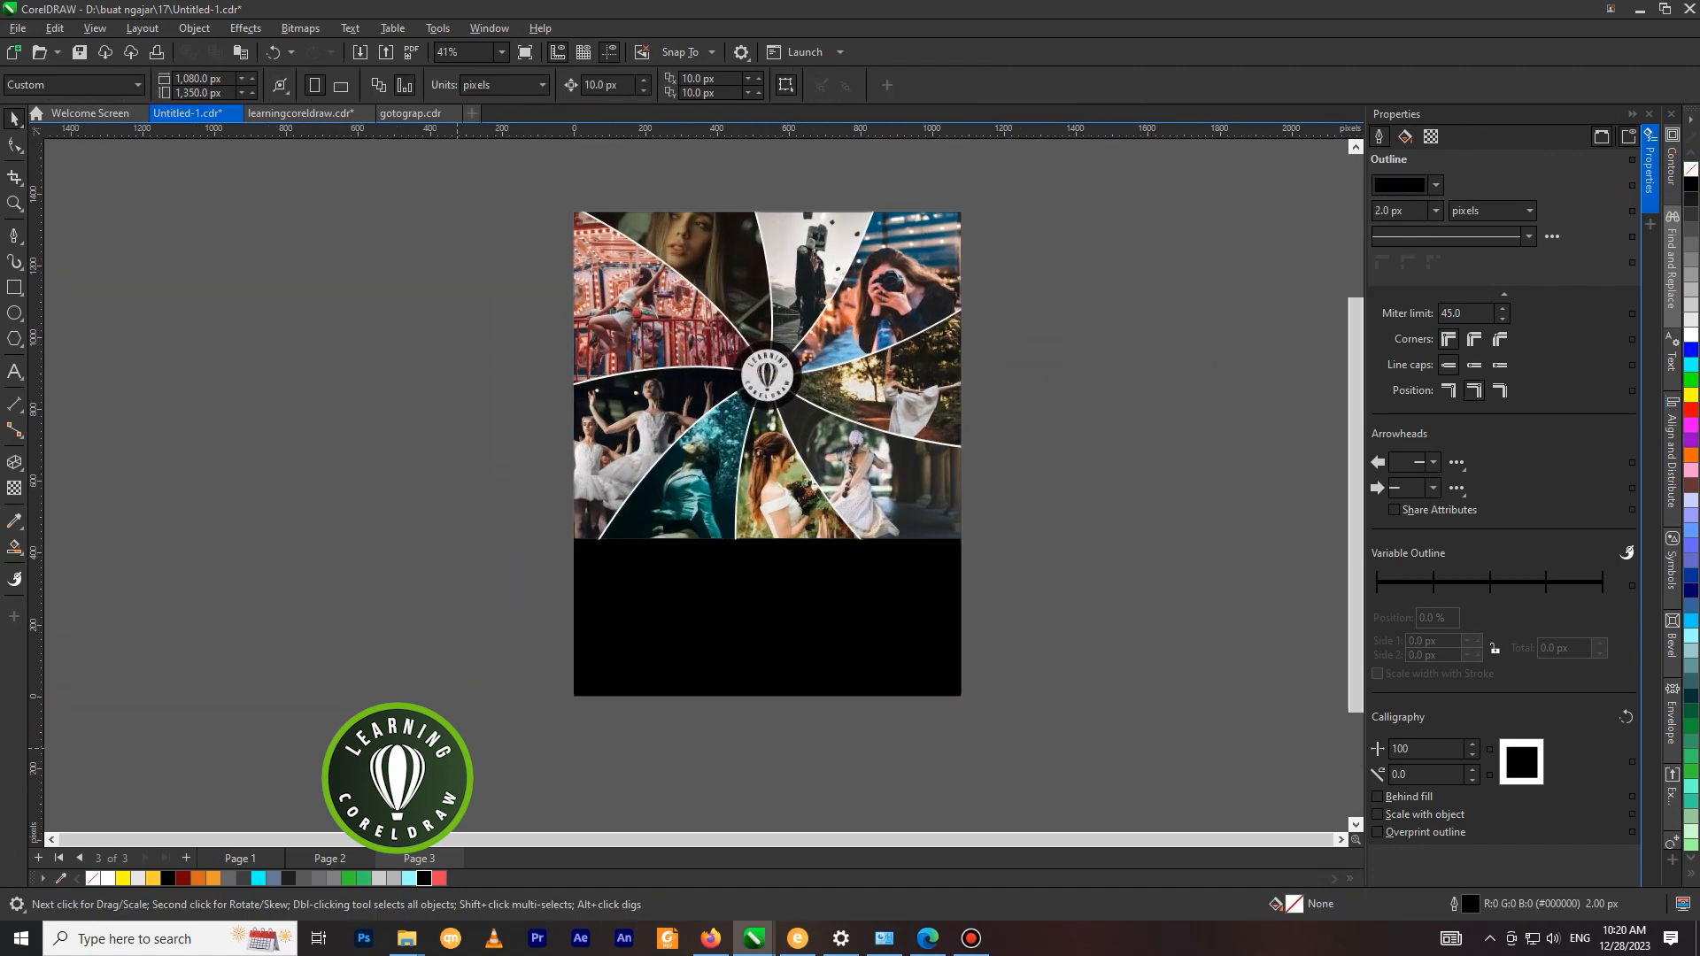
Copy the headline, services box, discount badge, logo and contact details from Page 2 and paste them onto Page 3.
left_click(329, 857)
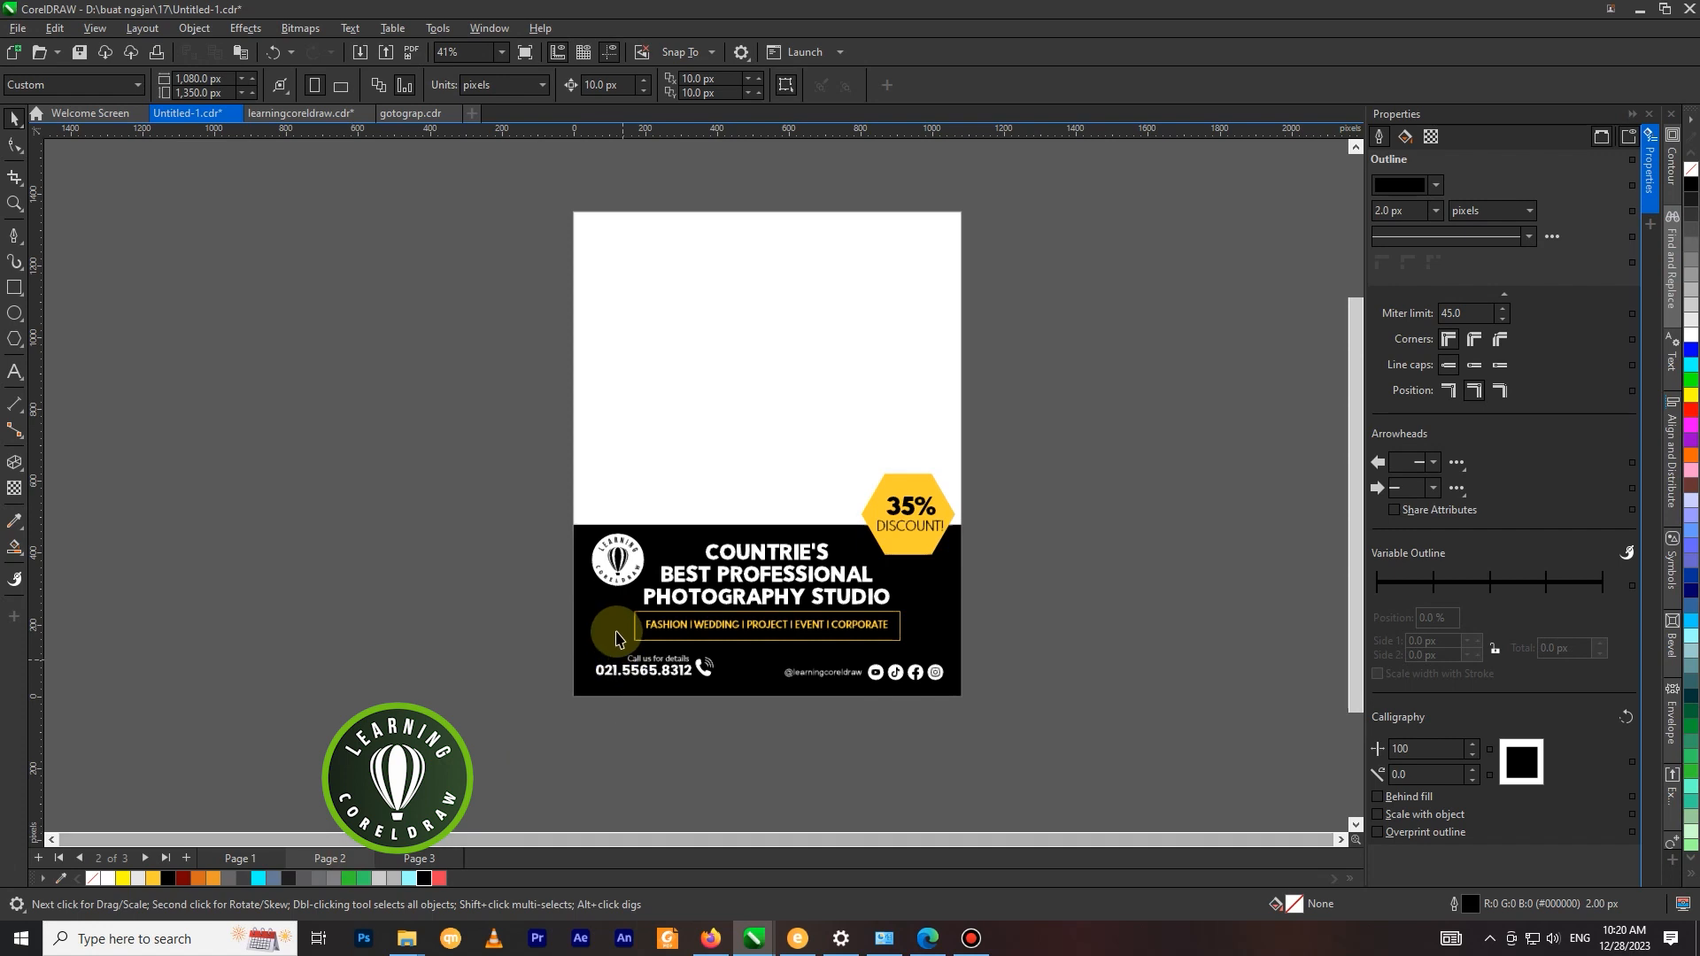
left_click(733, 569)
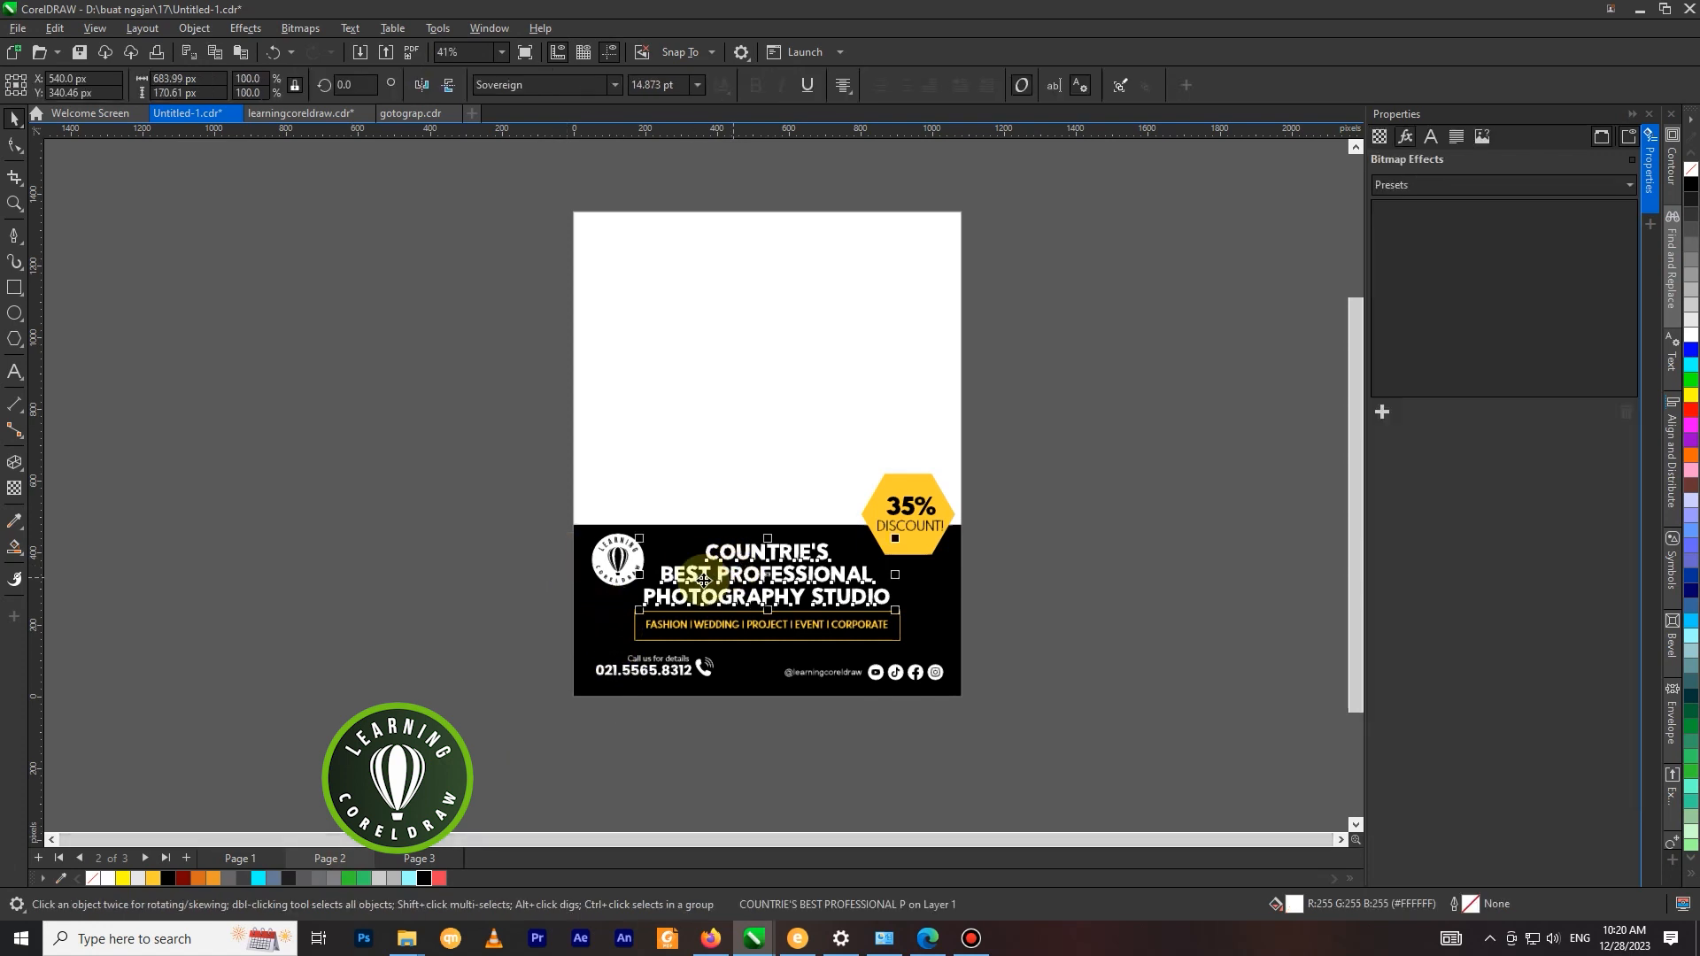
left_click_drag(1073, 466, 592, 715)
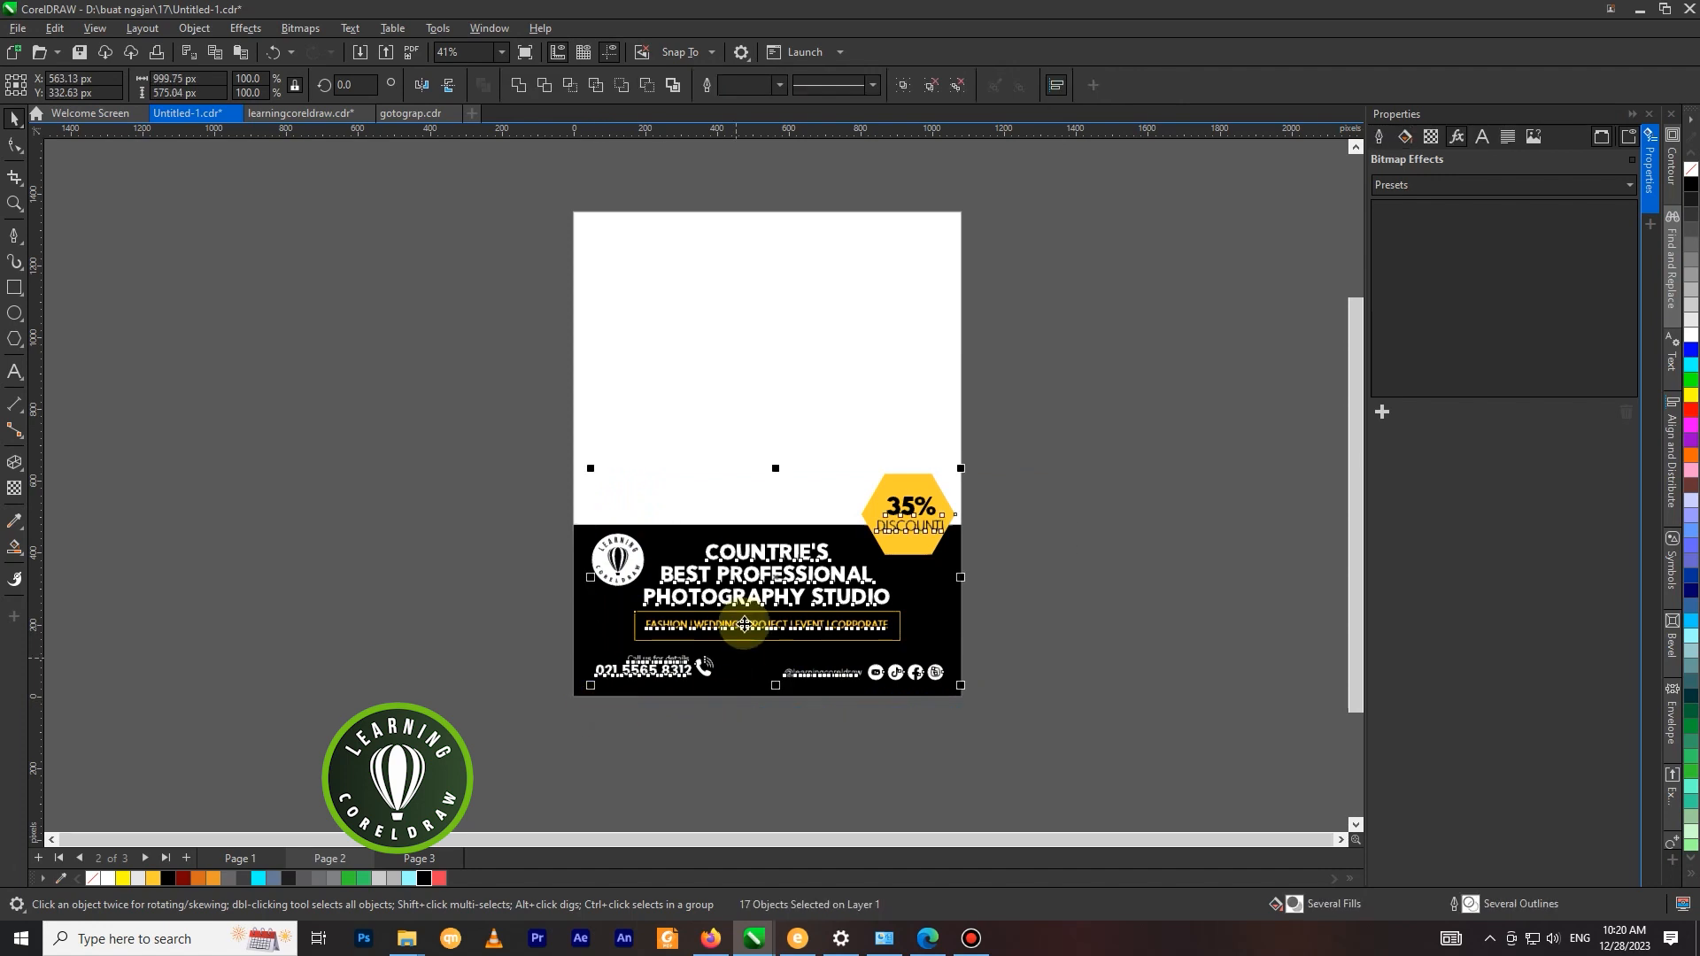
left_click(599, 562, "shift")
left_click(600, 562, "shift")
left_click_drag(677, 577, 857, 587)
key("ctrl+z")
key("ctrl+c")
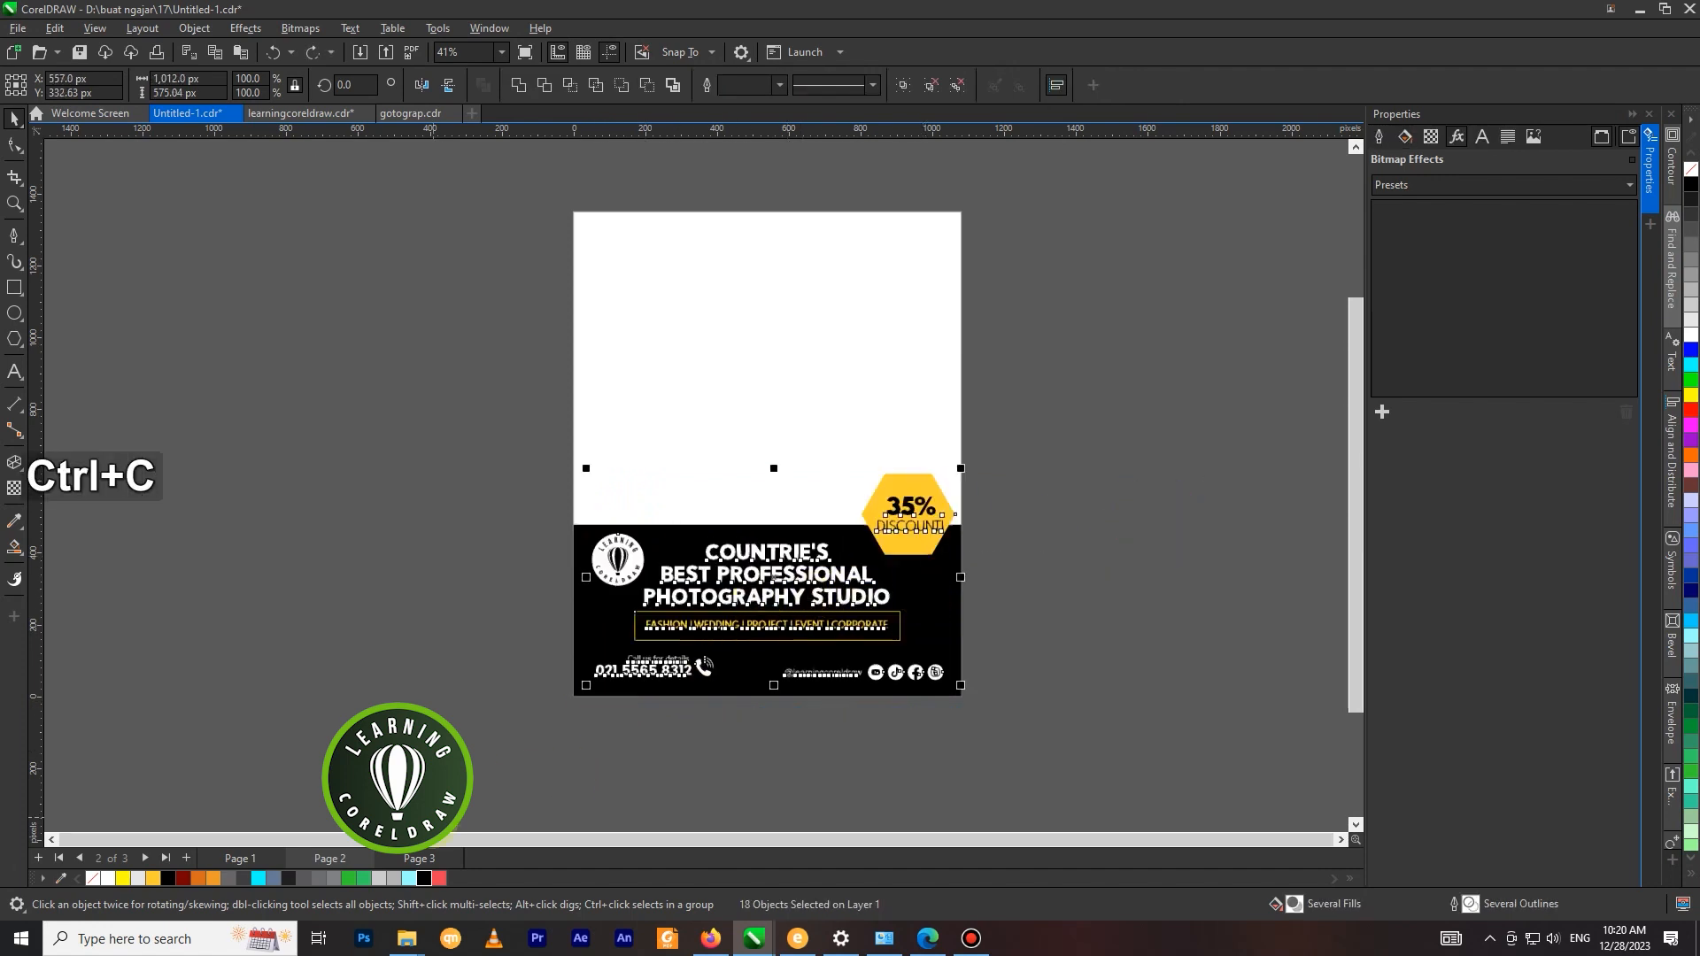
left_click(419, 858)
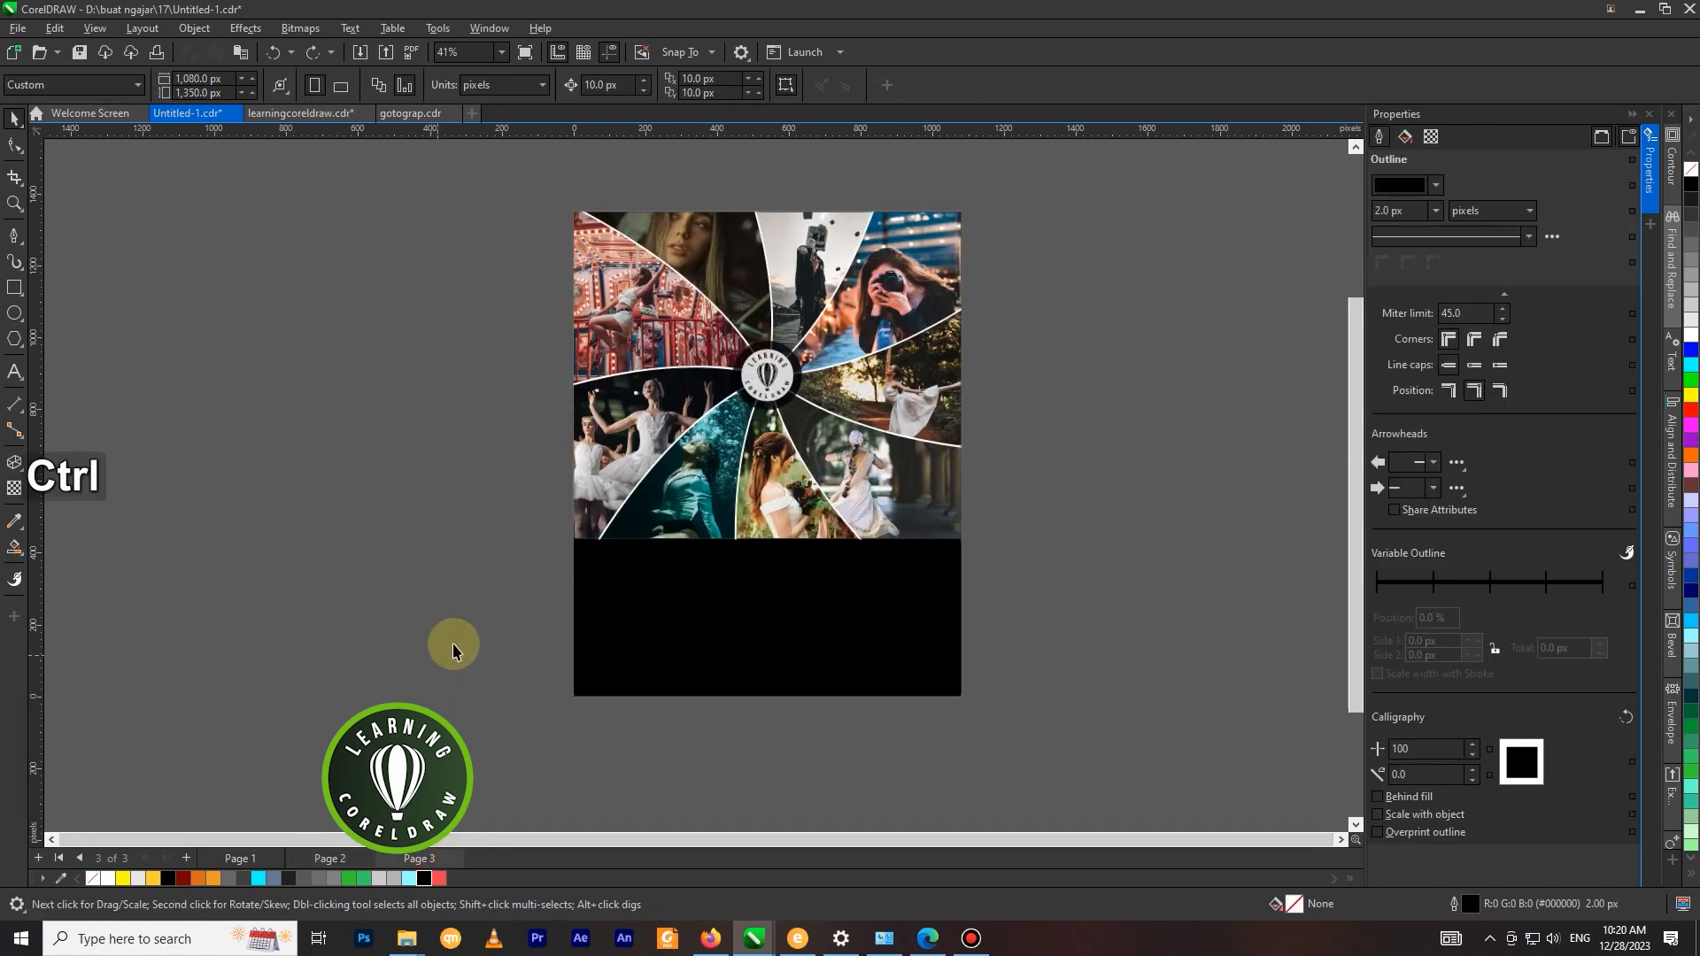
key("ctrl+v")
scroll(589, 571, "down", 1)
scroll(909, 551, "up", 1)
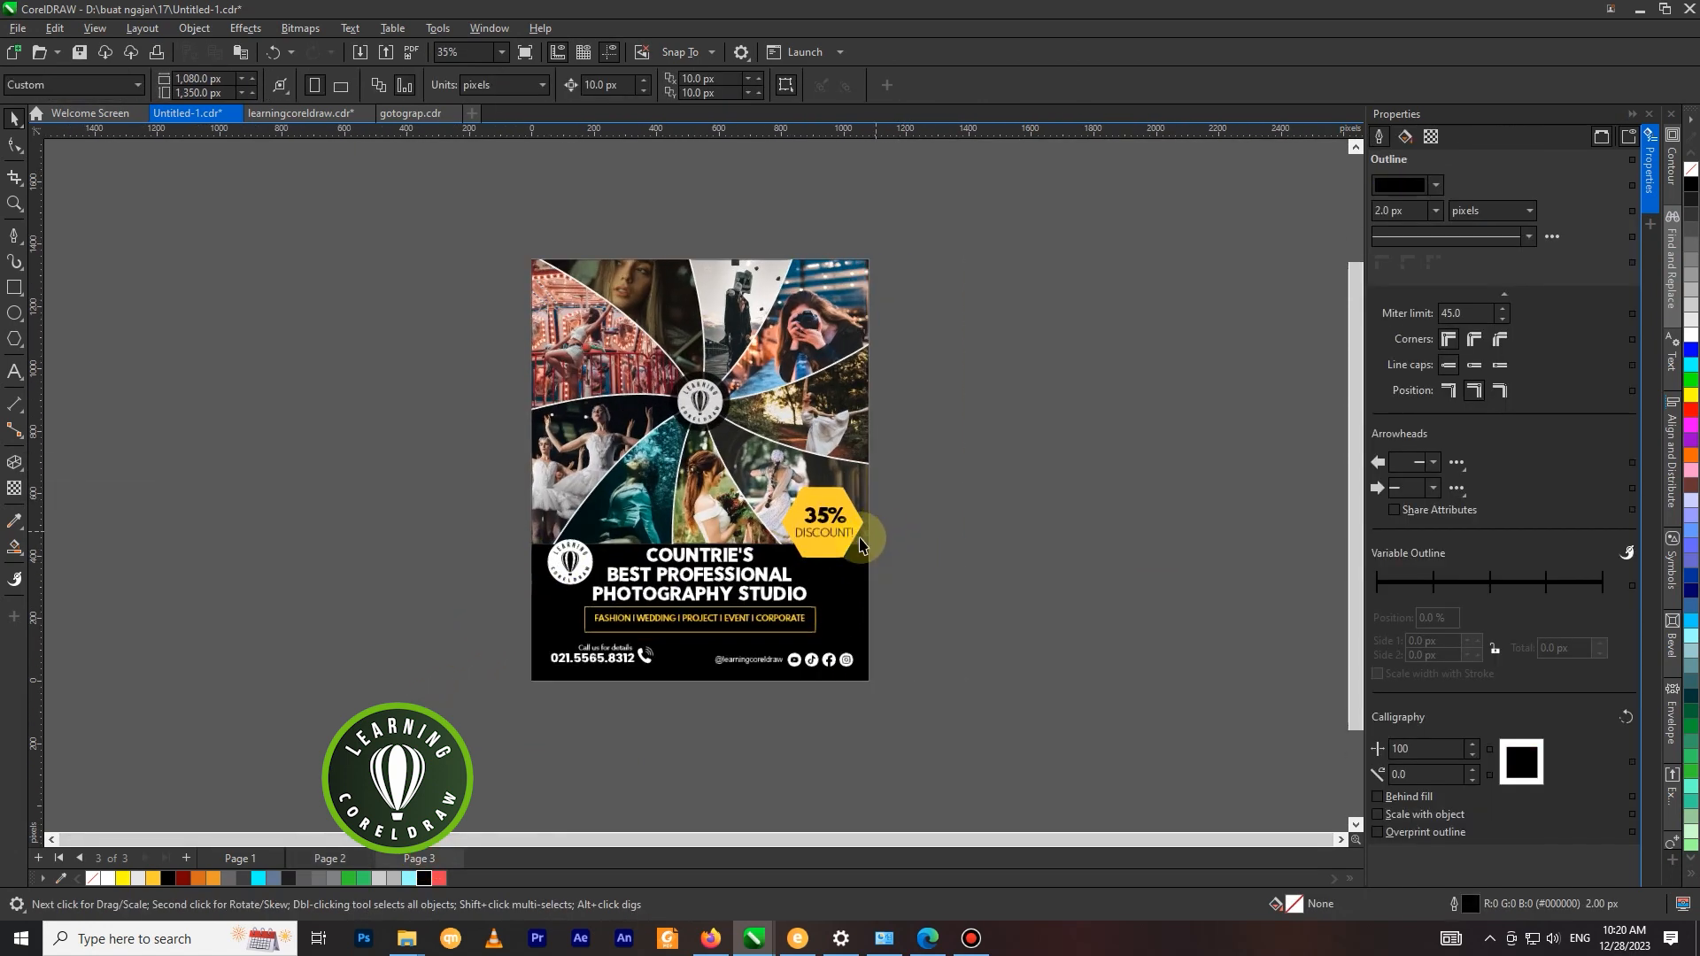
Delete the small round white logo beside the headline.
left_click(524, 566)
key("Delete")
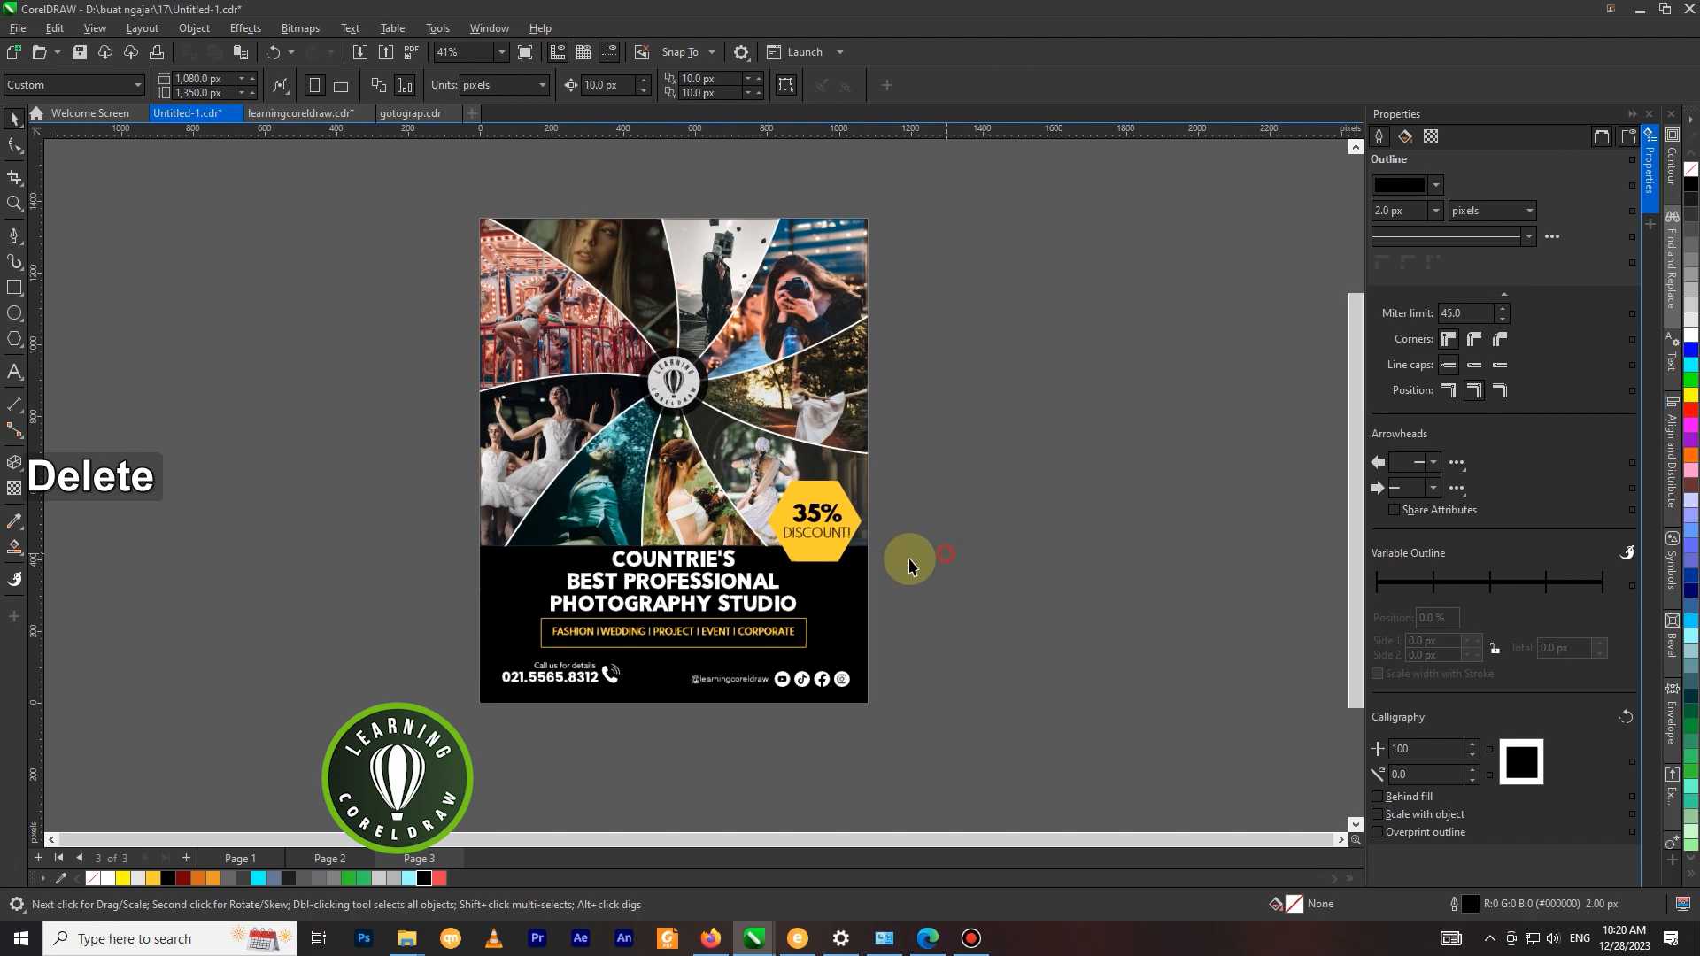
scroll(579, 558, "down", 1)
scroll(540, 646, "up", 1)
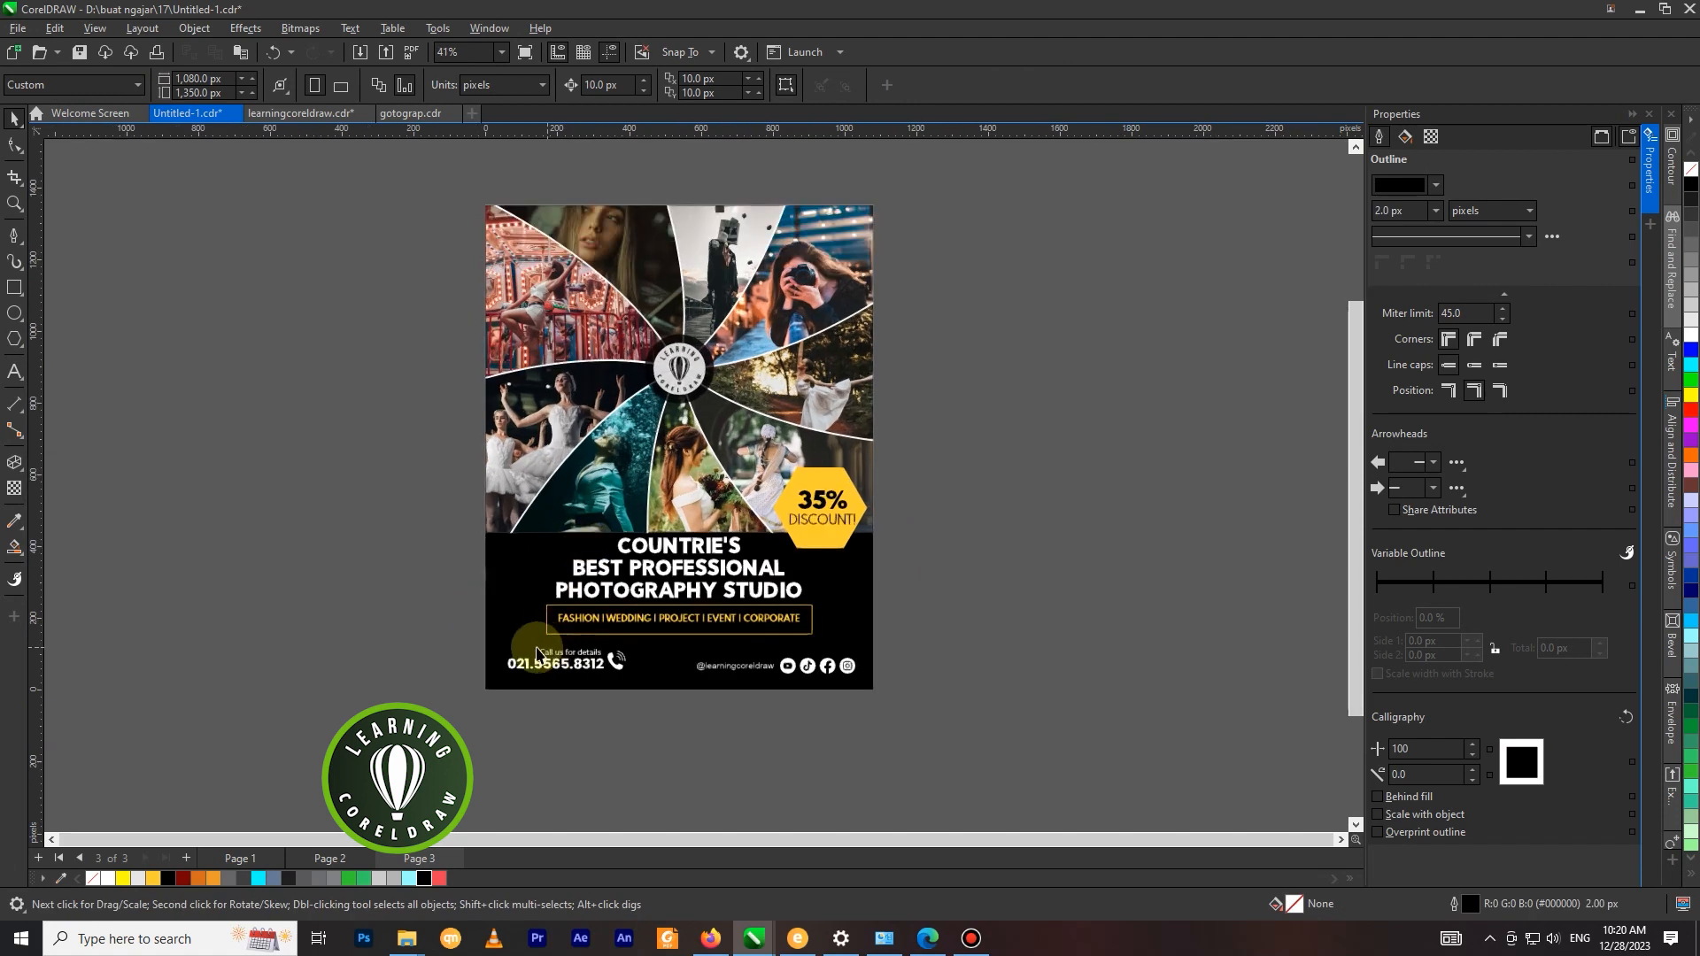
Nudge the headline and the boxed services line down together to about Y 271 px.
left_click(732, 610)
left_click_drag(390, 532, 828, 646)
scroll(830, 639, "up", 1)
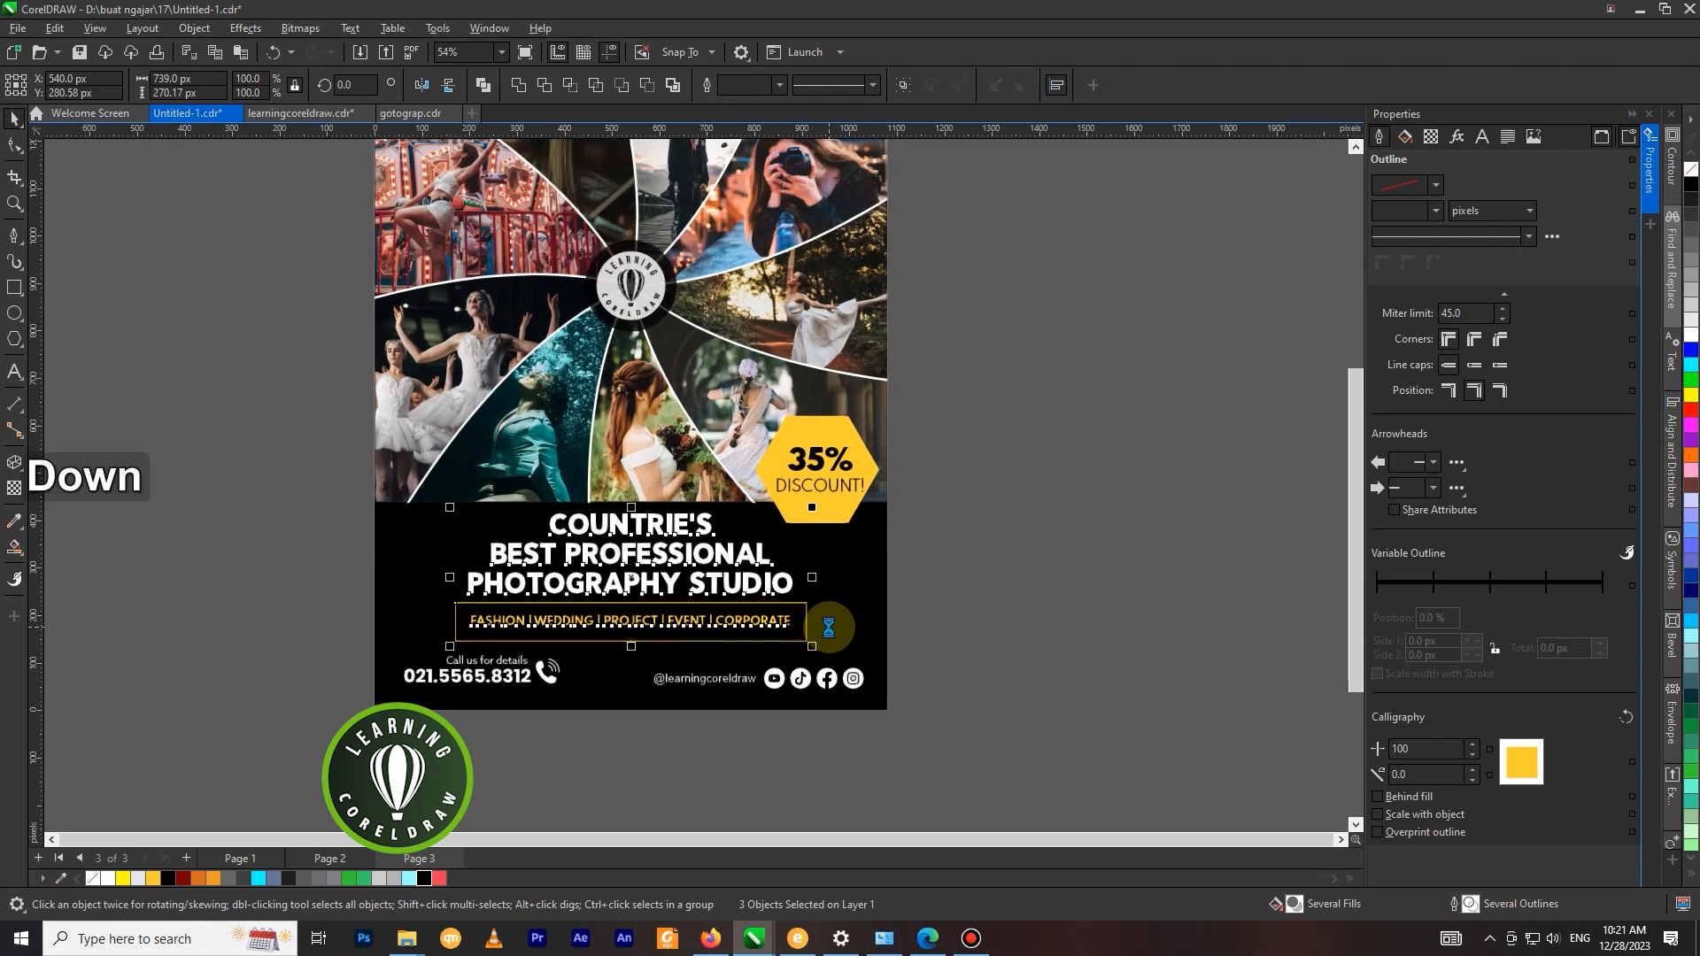
key("Down")
Nudge the contact details and social media row down to about Y 59 px.
left_click_drag(975, 641, 327, 714)
scroll(429, 694, "up", 1)
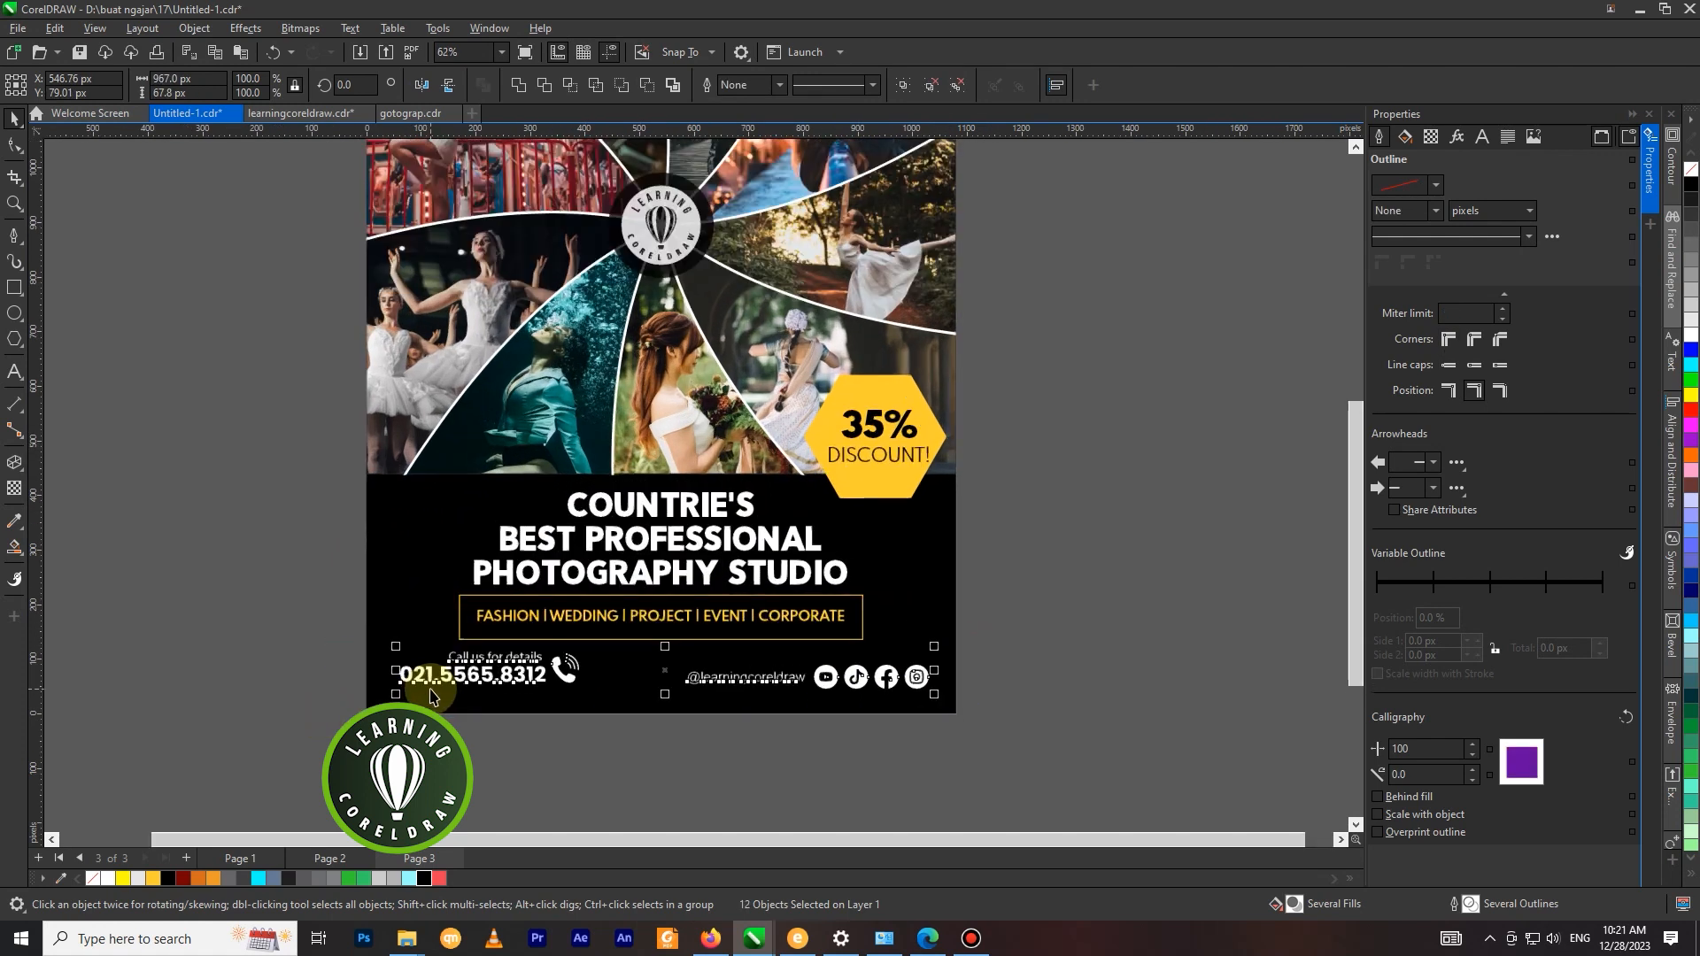
key("Down")
key("Down")
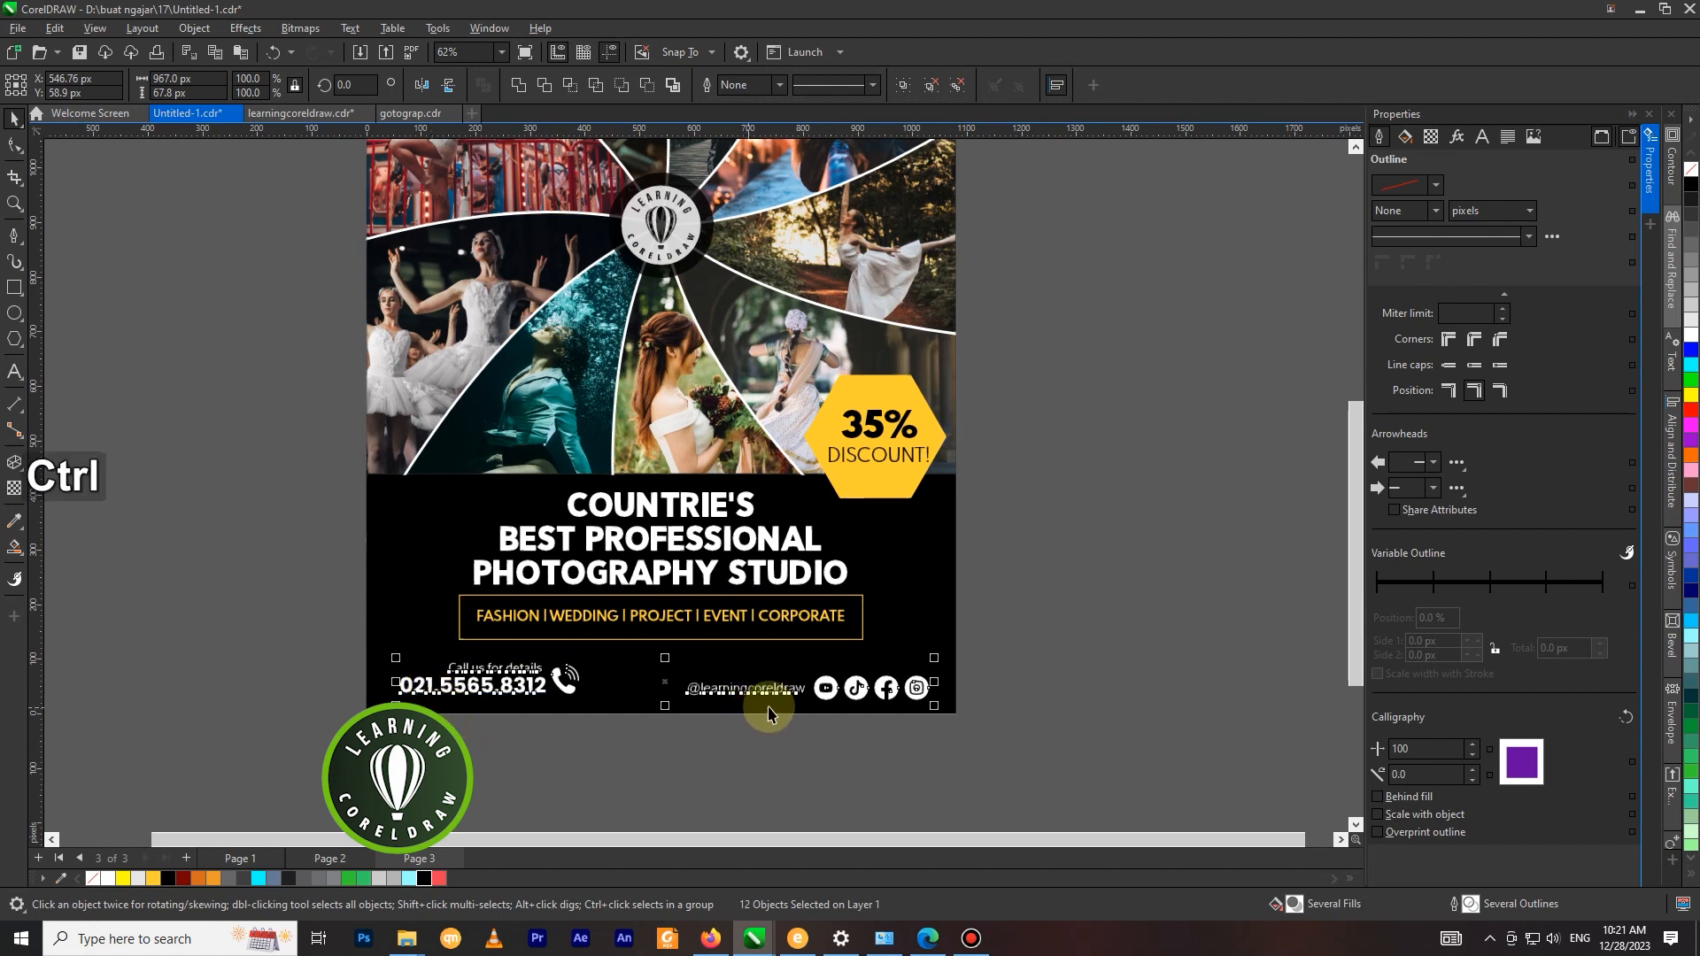
Group the contact details and social media row and centre the group horizontally on the black lower rectangle.
key("ctrl+g")
left_click(930, 599, "shift")
key("c")
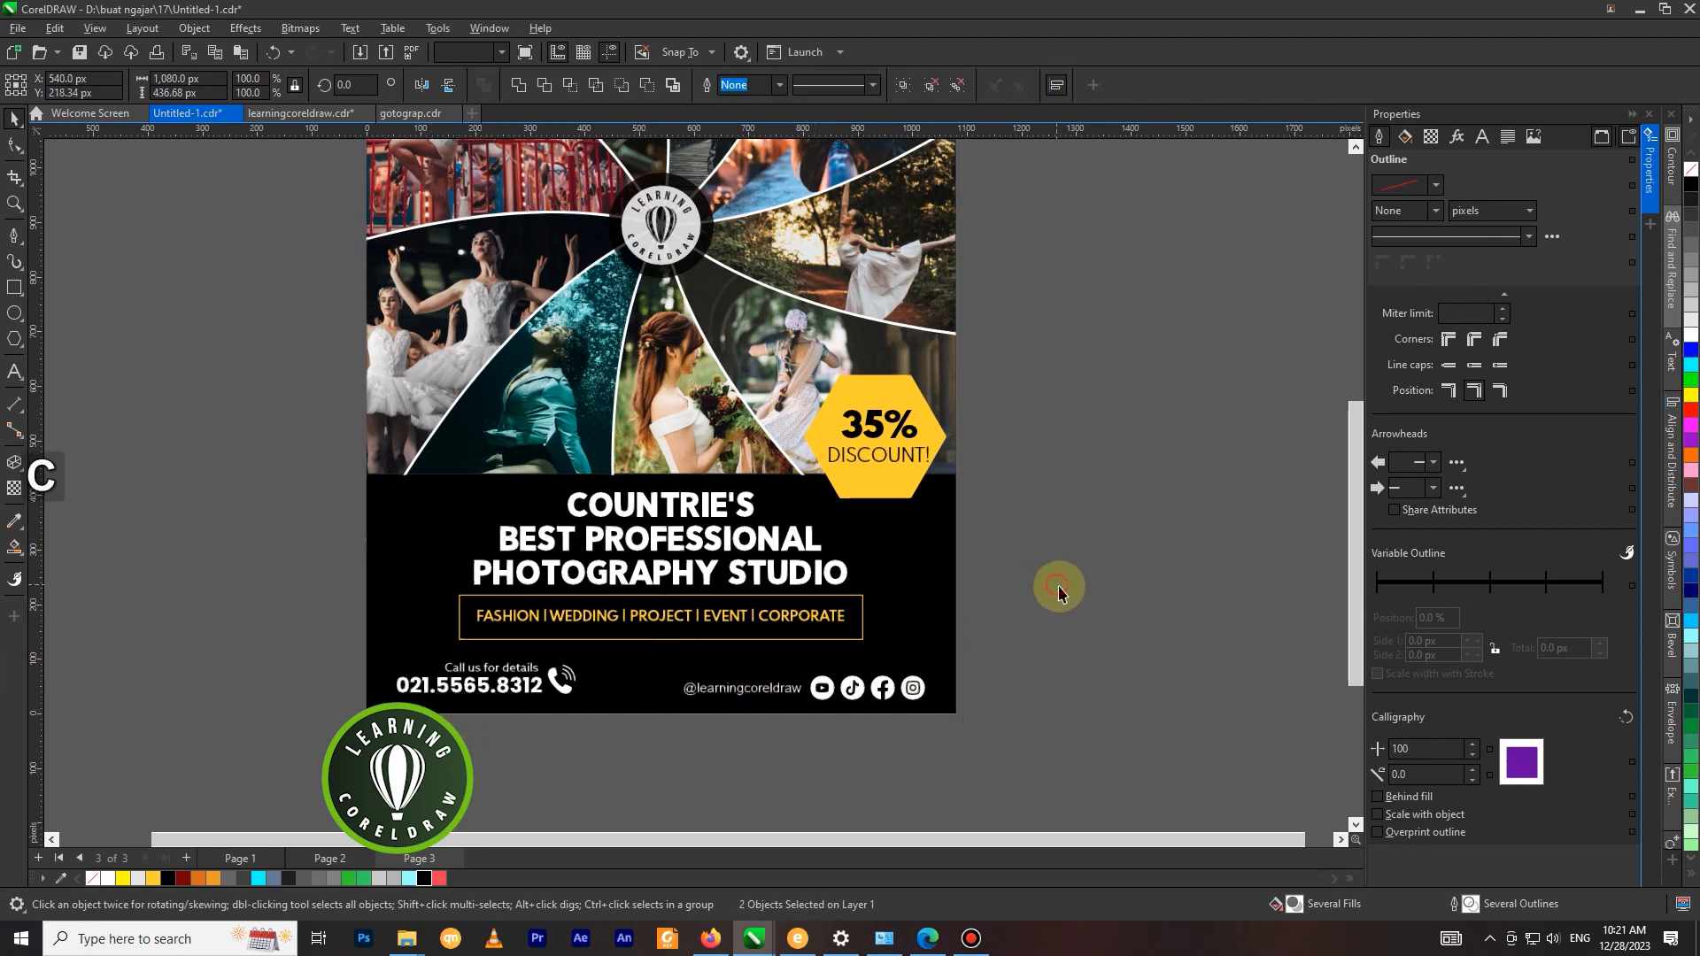
scroll(1056, 589, "down", 3)
Centre the headline, services text and its frame horizontally on the black lower rectangle.
left_click(763, 544)
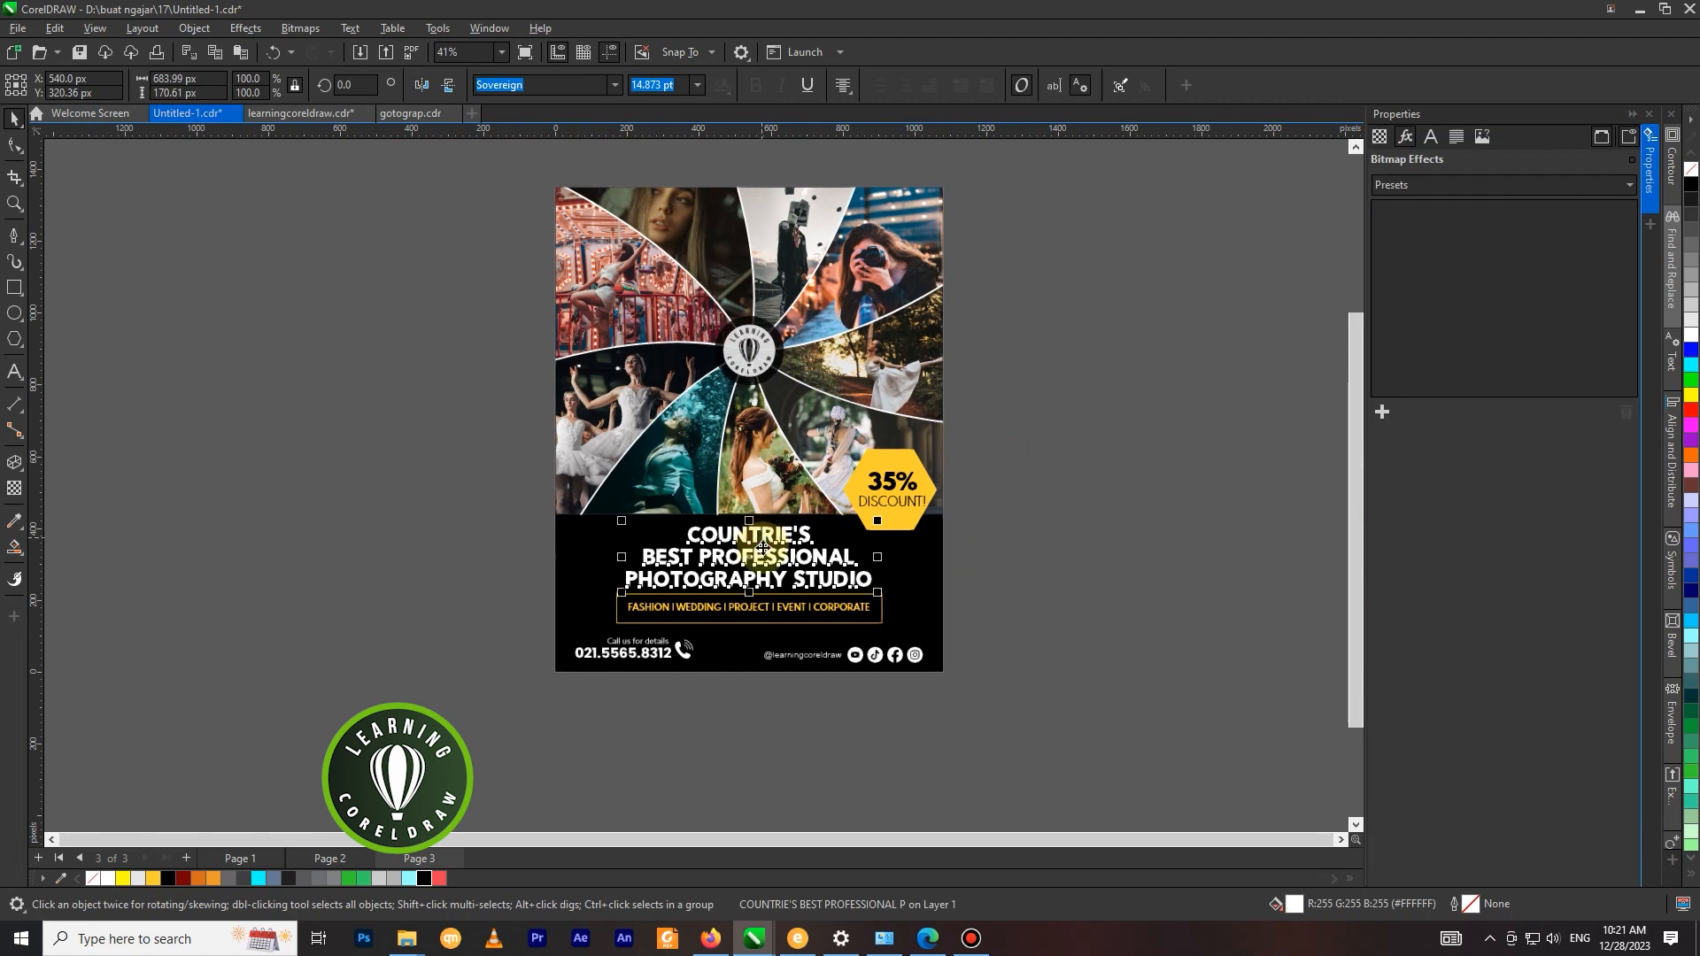
left_click_drag(462, 493, 889, 617)
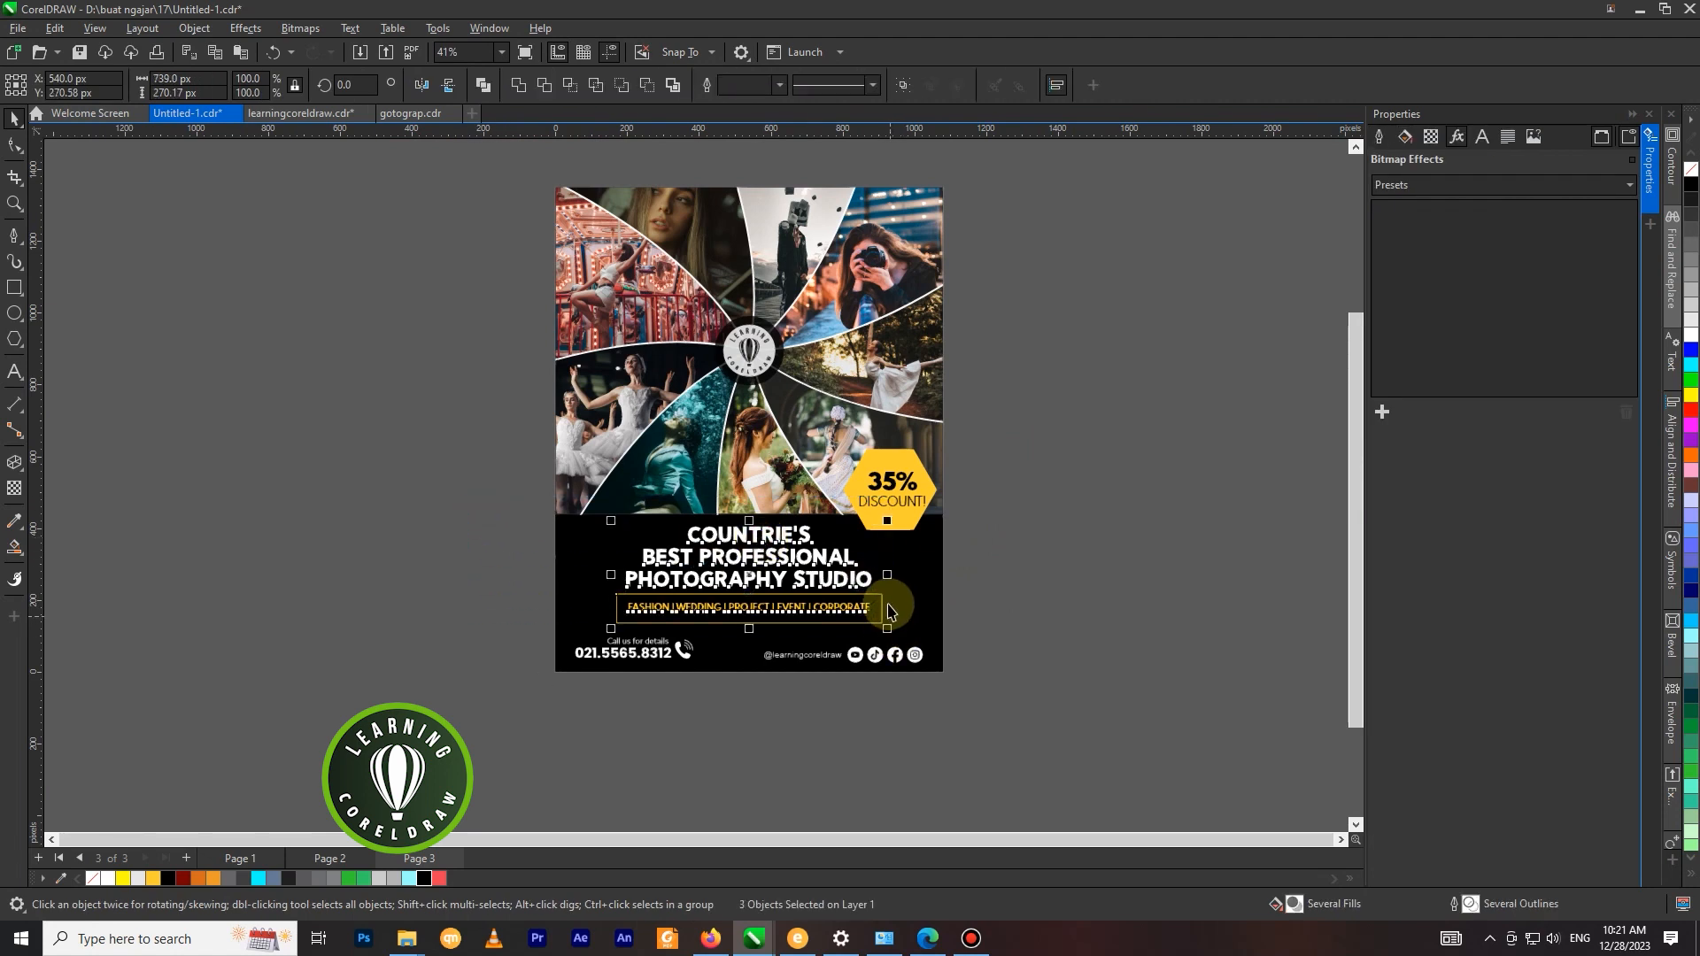
key("c")
scroll(896, 594, "up", 1)
left_click(921, 581, "shift")
key("c")
left_click(1050, 540)
Move the yellow 35% discount badge slightly down over the lower edge of the collage.
left_click_drag(1026, 393, 825, 559)
scroll(868, 498, "up", 3)
left_click_drag(882, 492, 887, 501)
scroll(890, 496, "down", 4)
left_click(1043, 486)
scroll(902, 502, "up", 2)
scroll(935, 242, "up", 1)
Copy the complete flyer, insert a new page after Page 3 and paste the flyer there.
left_click_drag(973, 225, 534, 785)
right_click(779, 363)
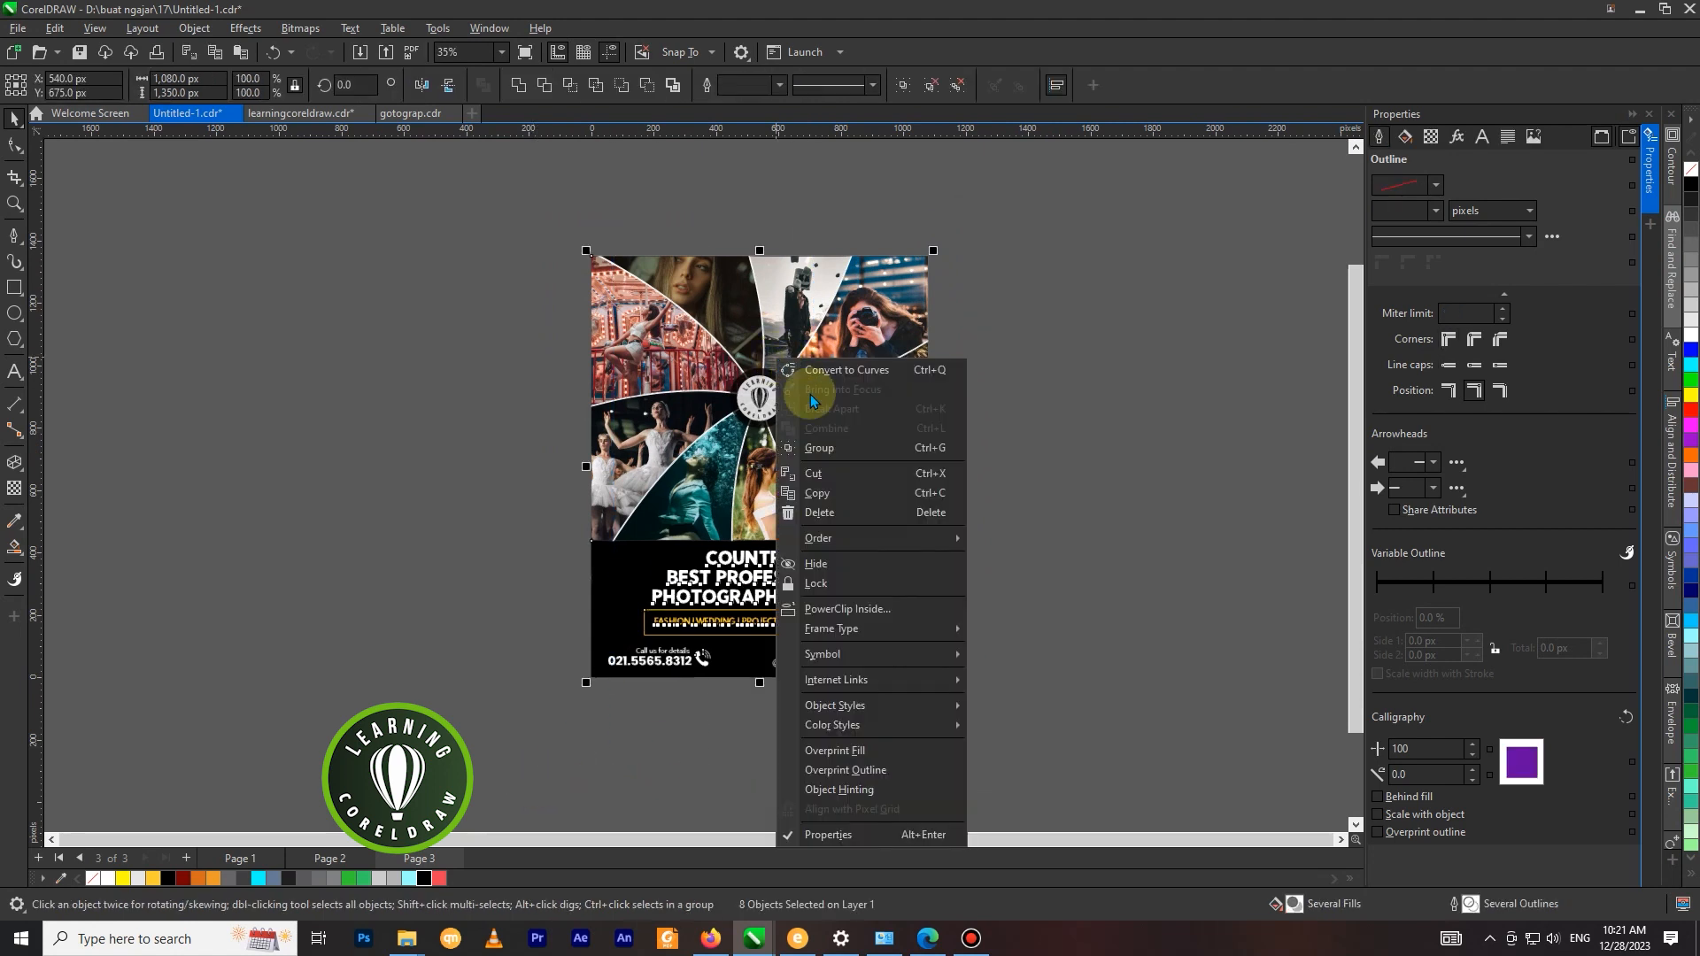
left_click(826, 493)
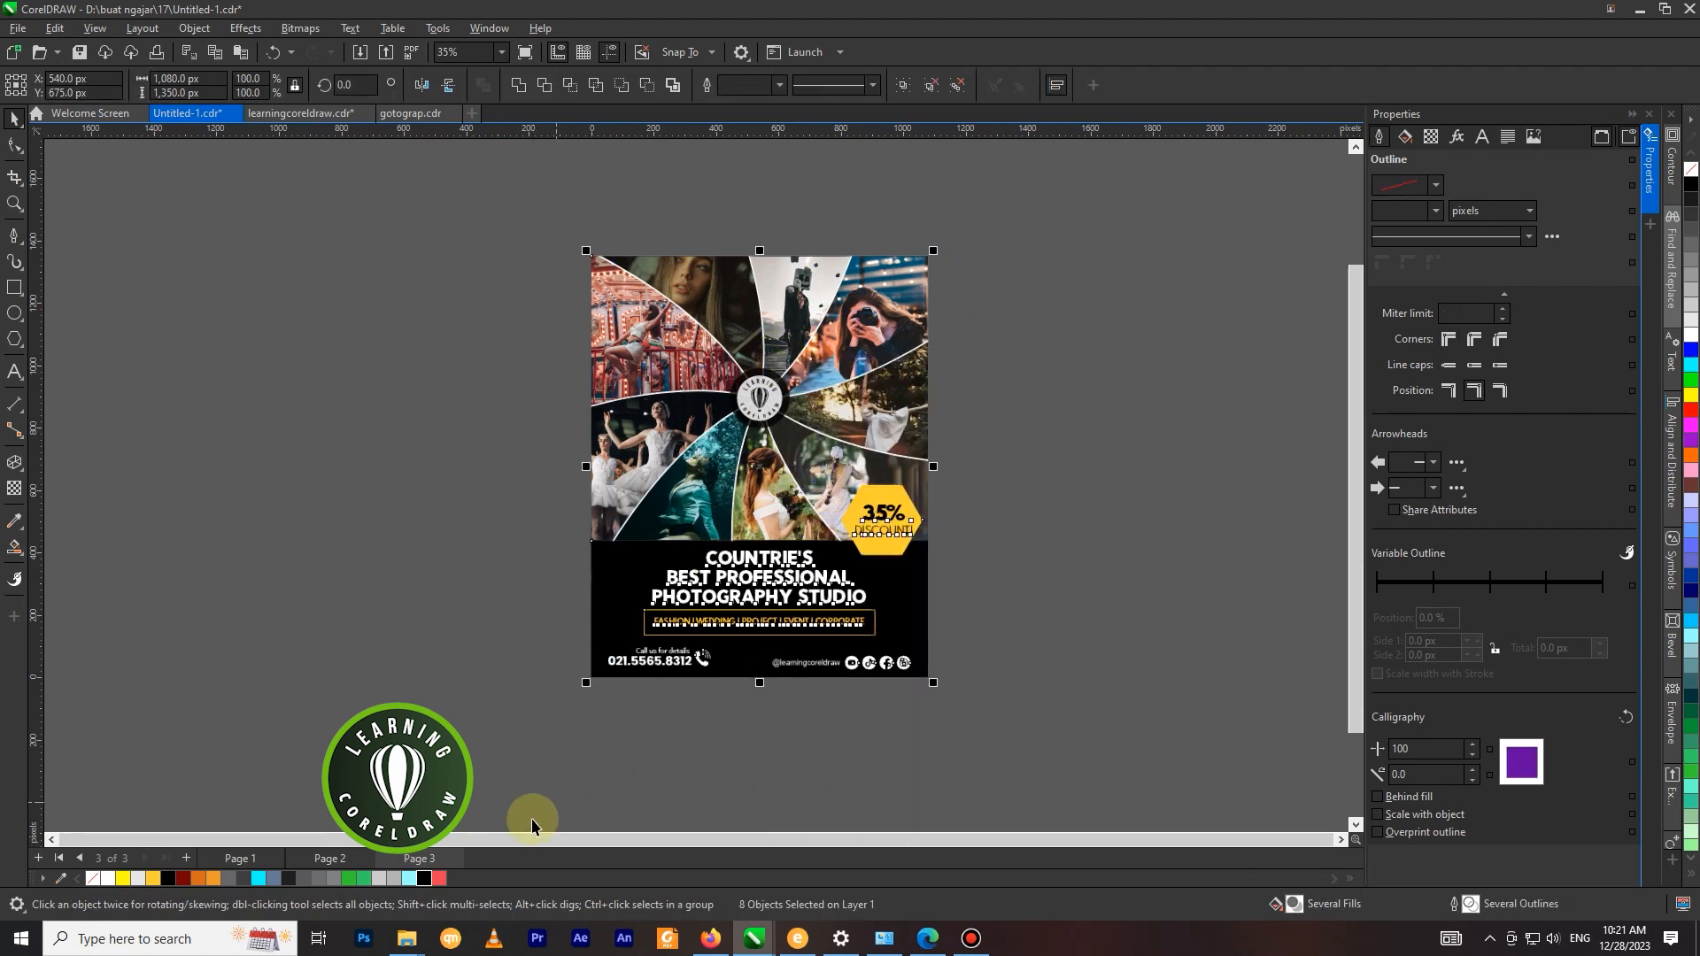
right_click(421, 857)
left_click(500, 778)
right_click(471, 482)
left_click(514, 613)
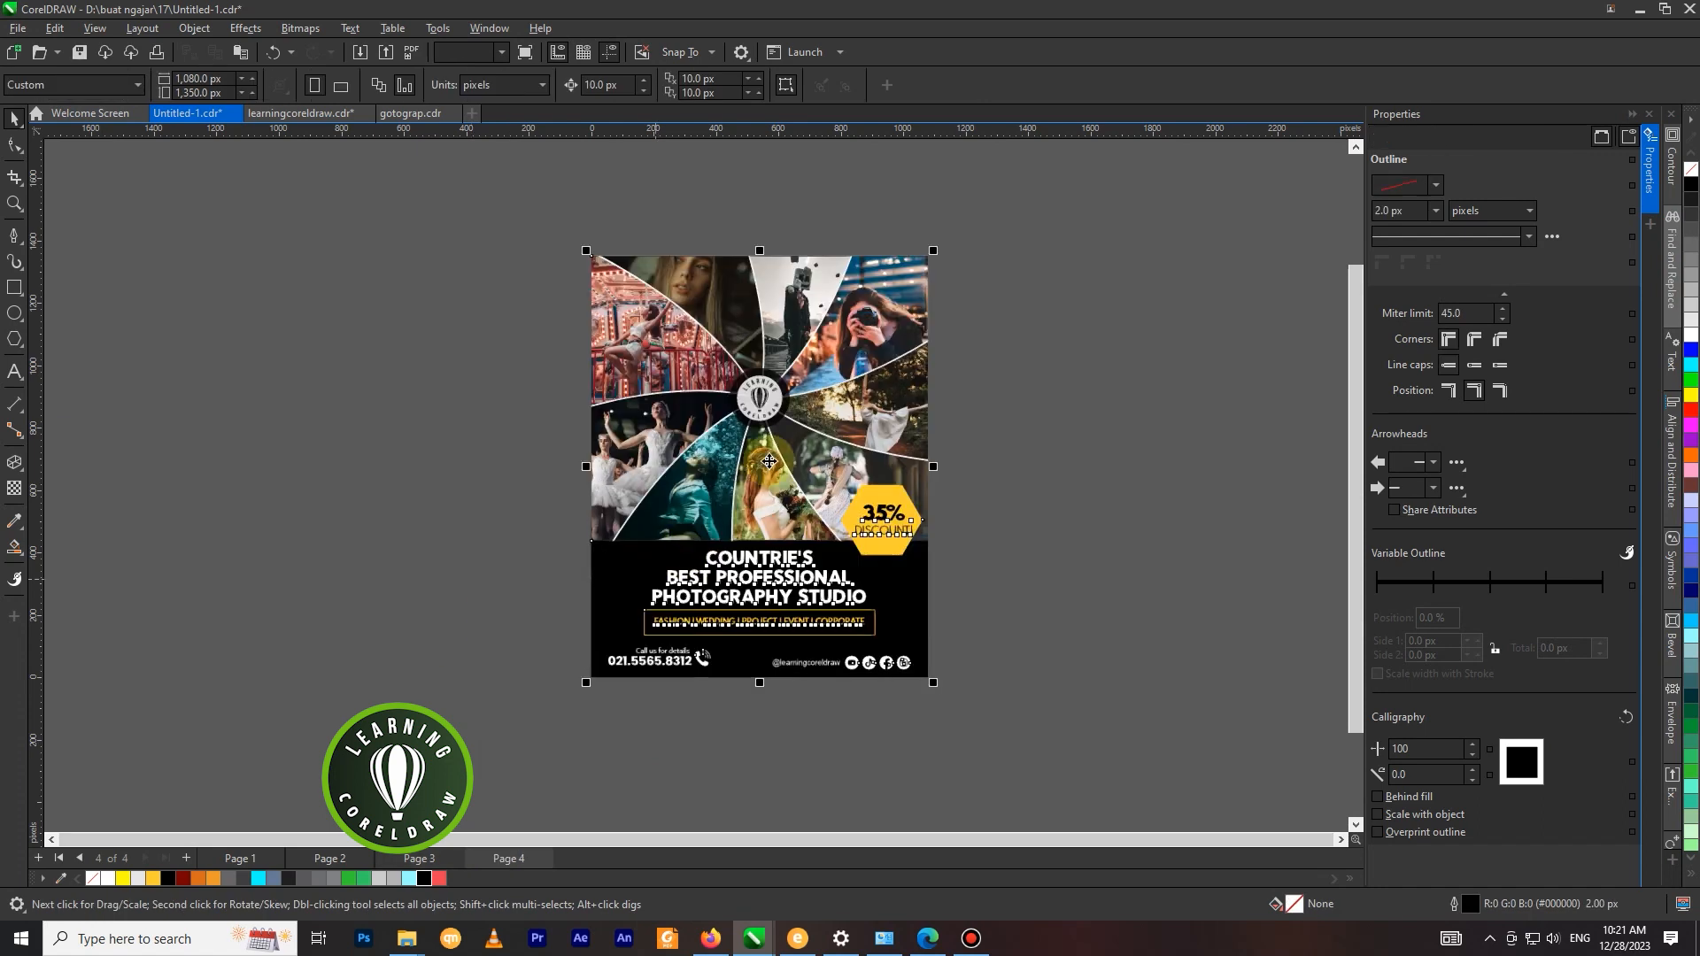
Convert the pasted flyer to a 300 dpi RGB Color (24-bit) bitmap with anti-aliasing and a transparent background.
left_click(305, 29)
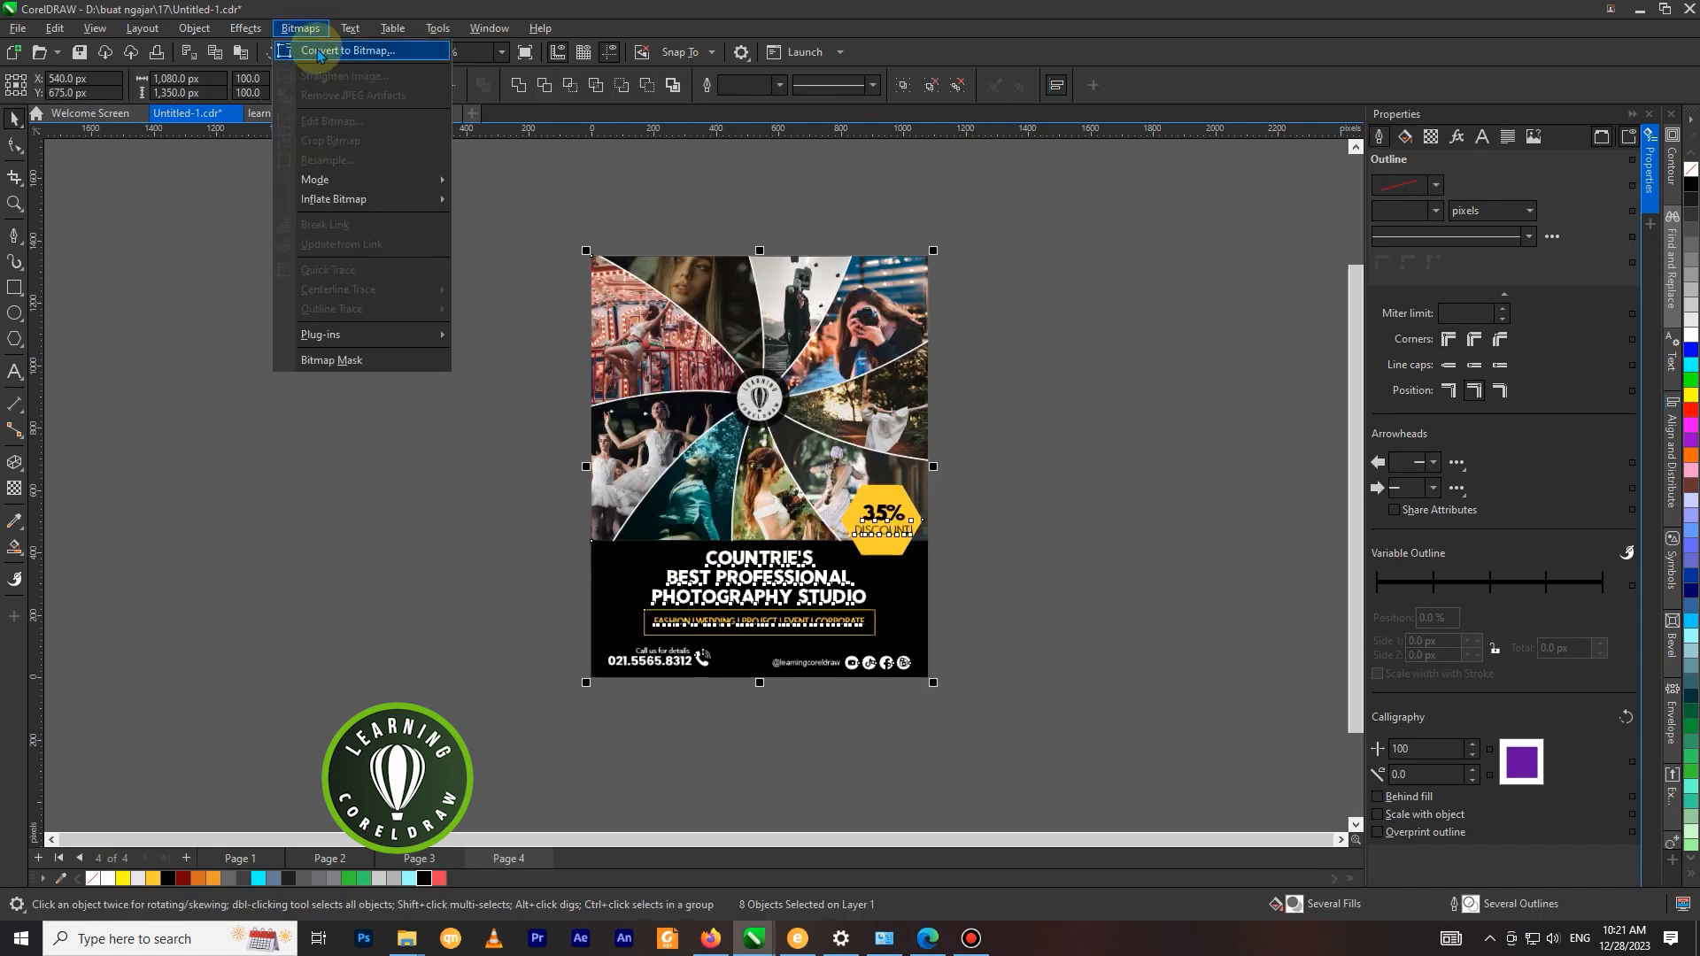
left_click(321, 55)
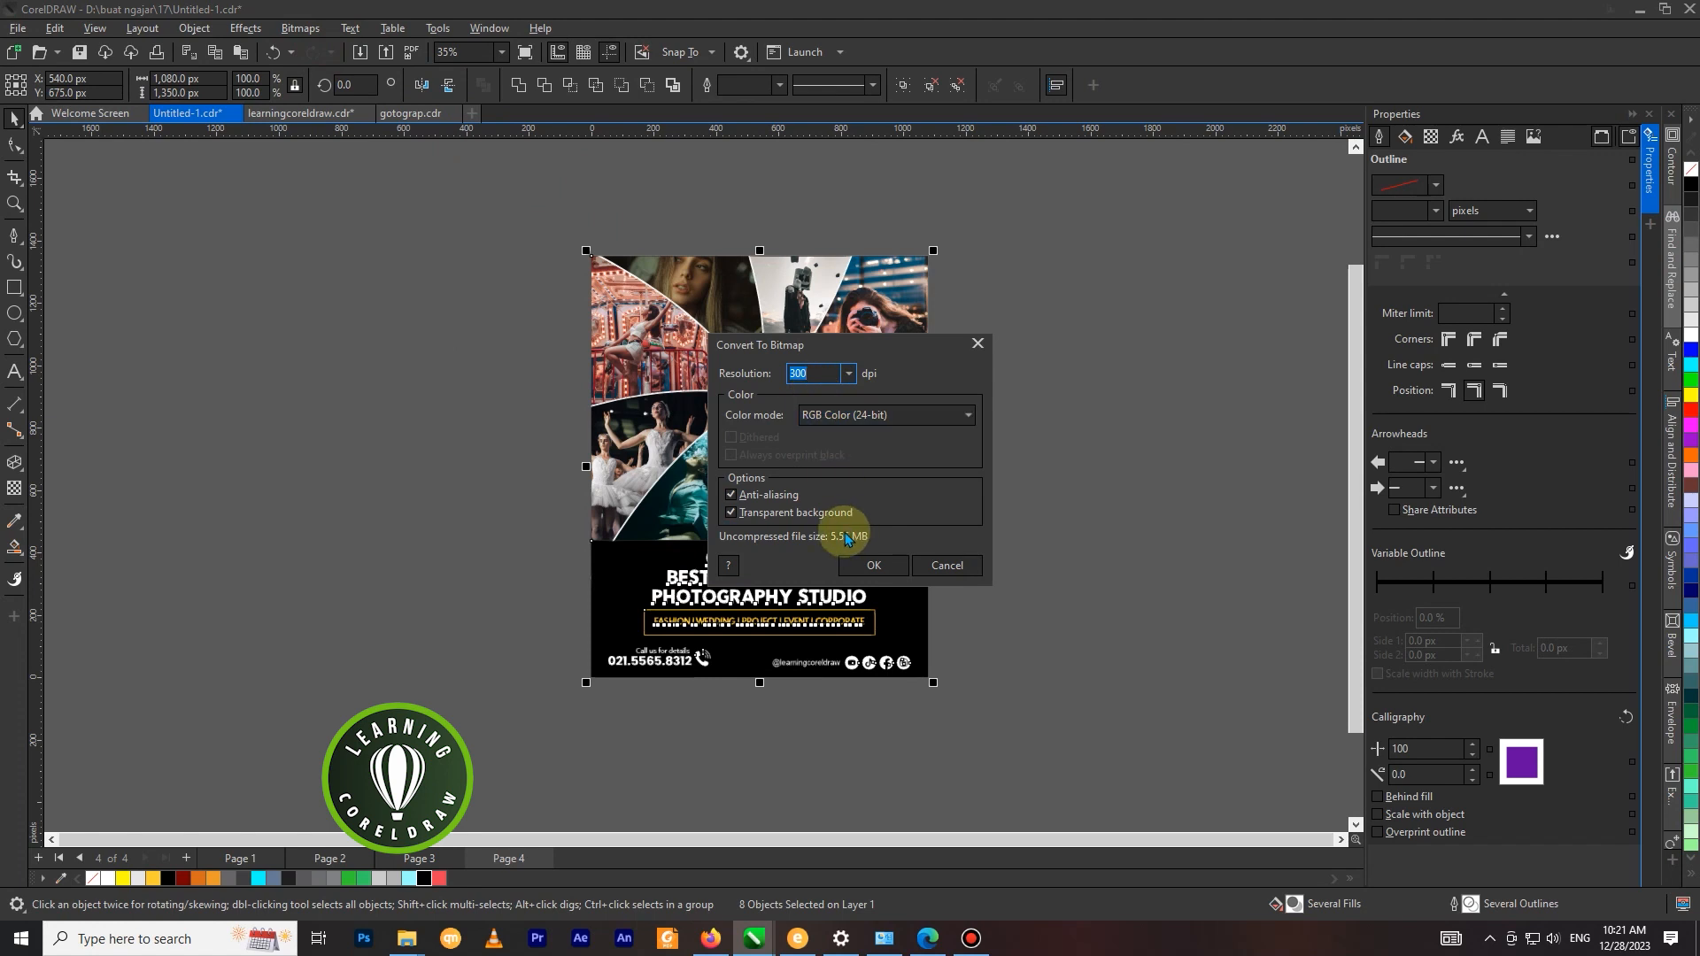
left_click(873, 567)
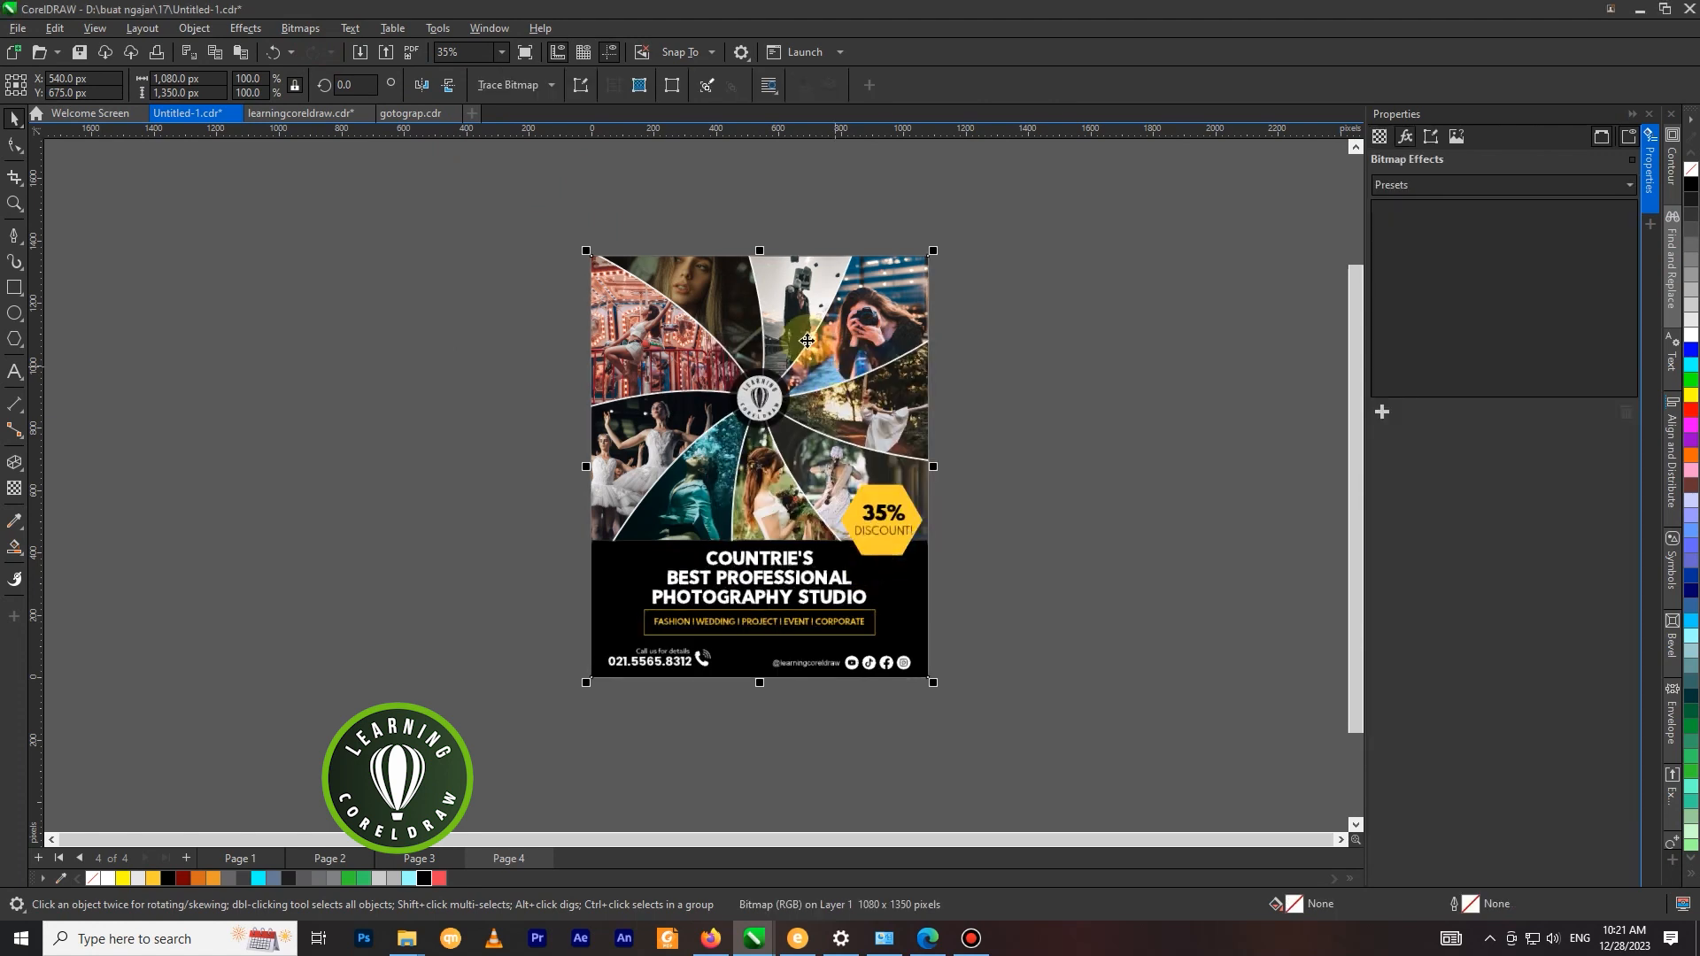
left_click(1160, 395)
left_click(894, 400)
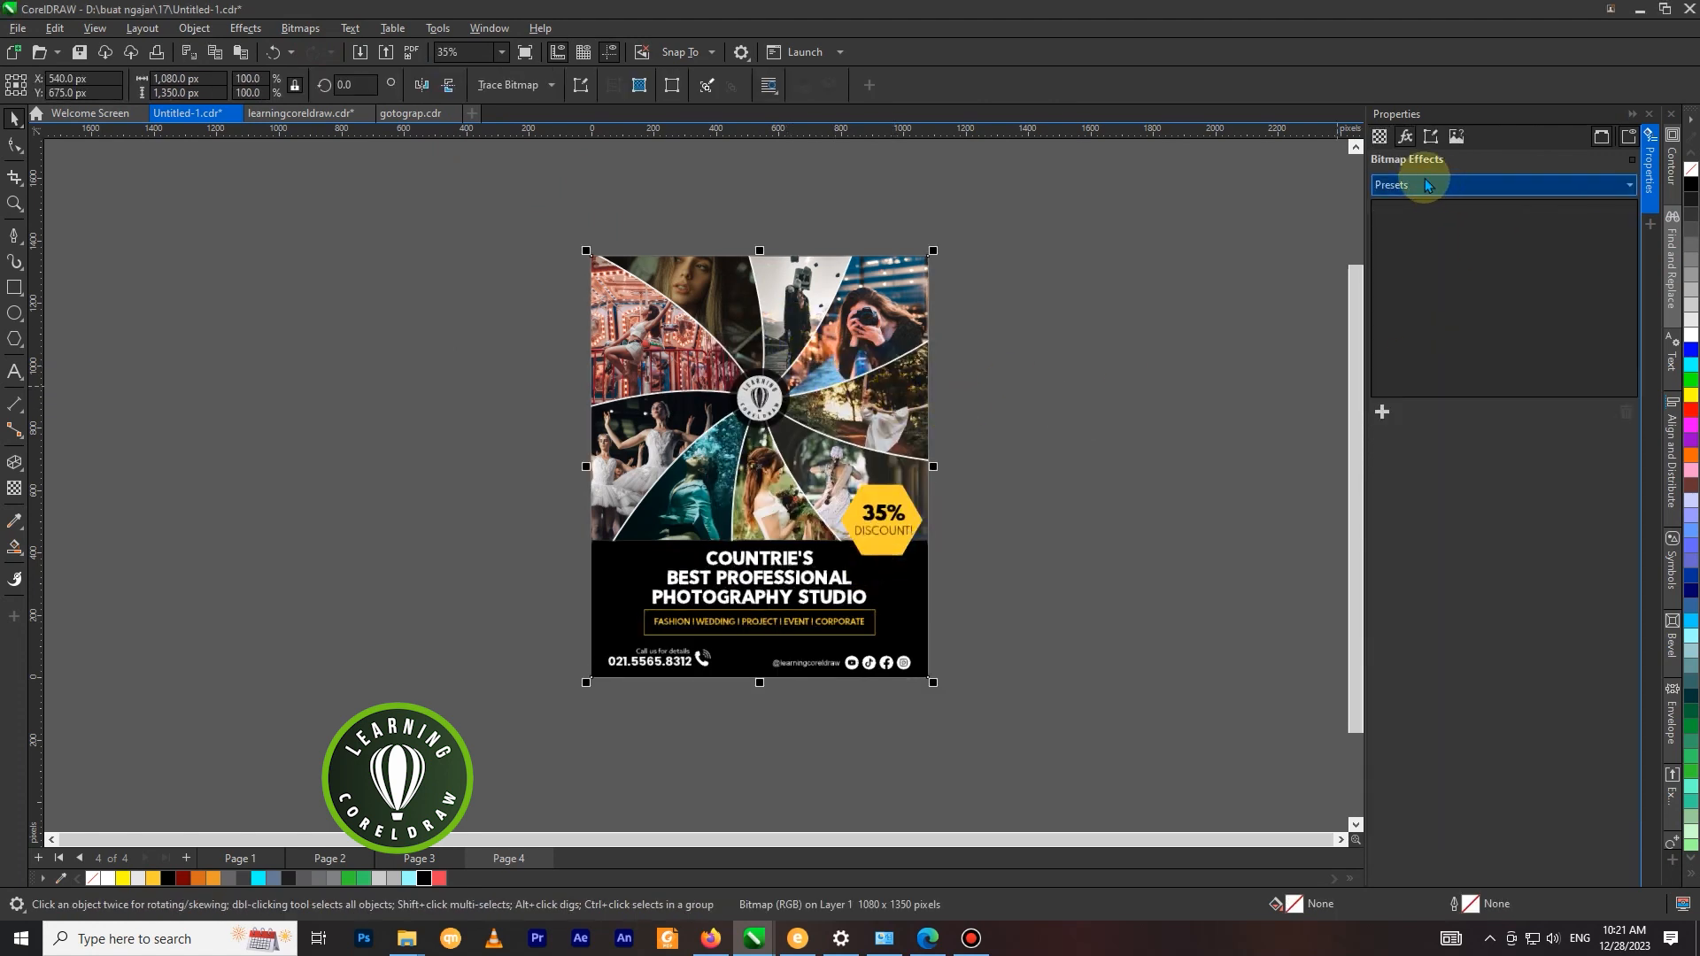
left_click(489, 28)
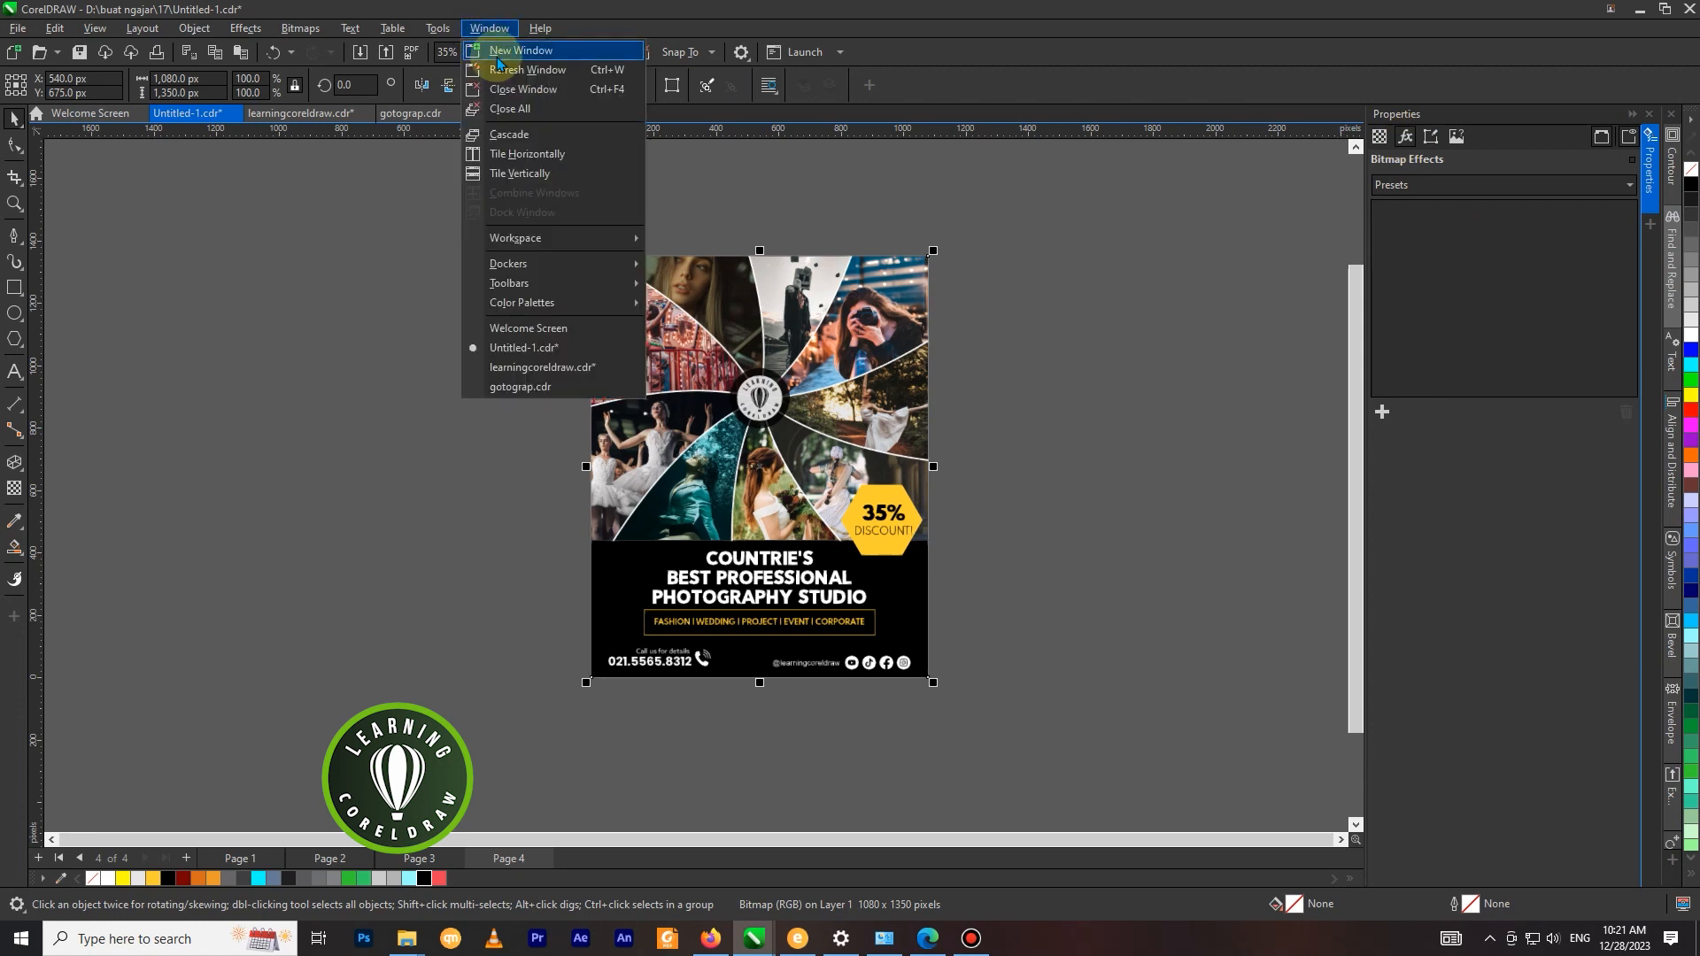
mouse_move(519, 266)
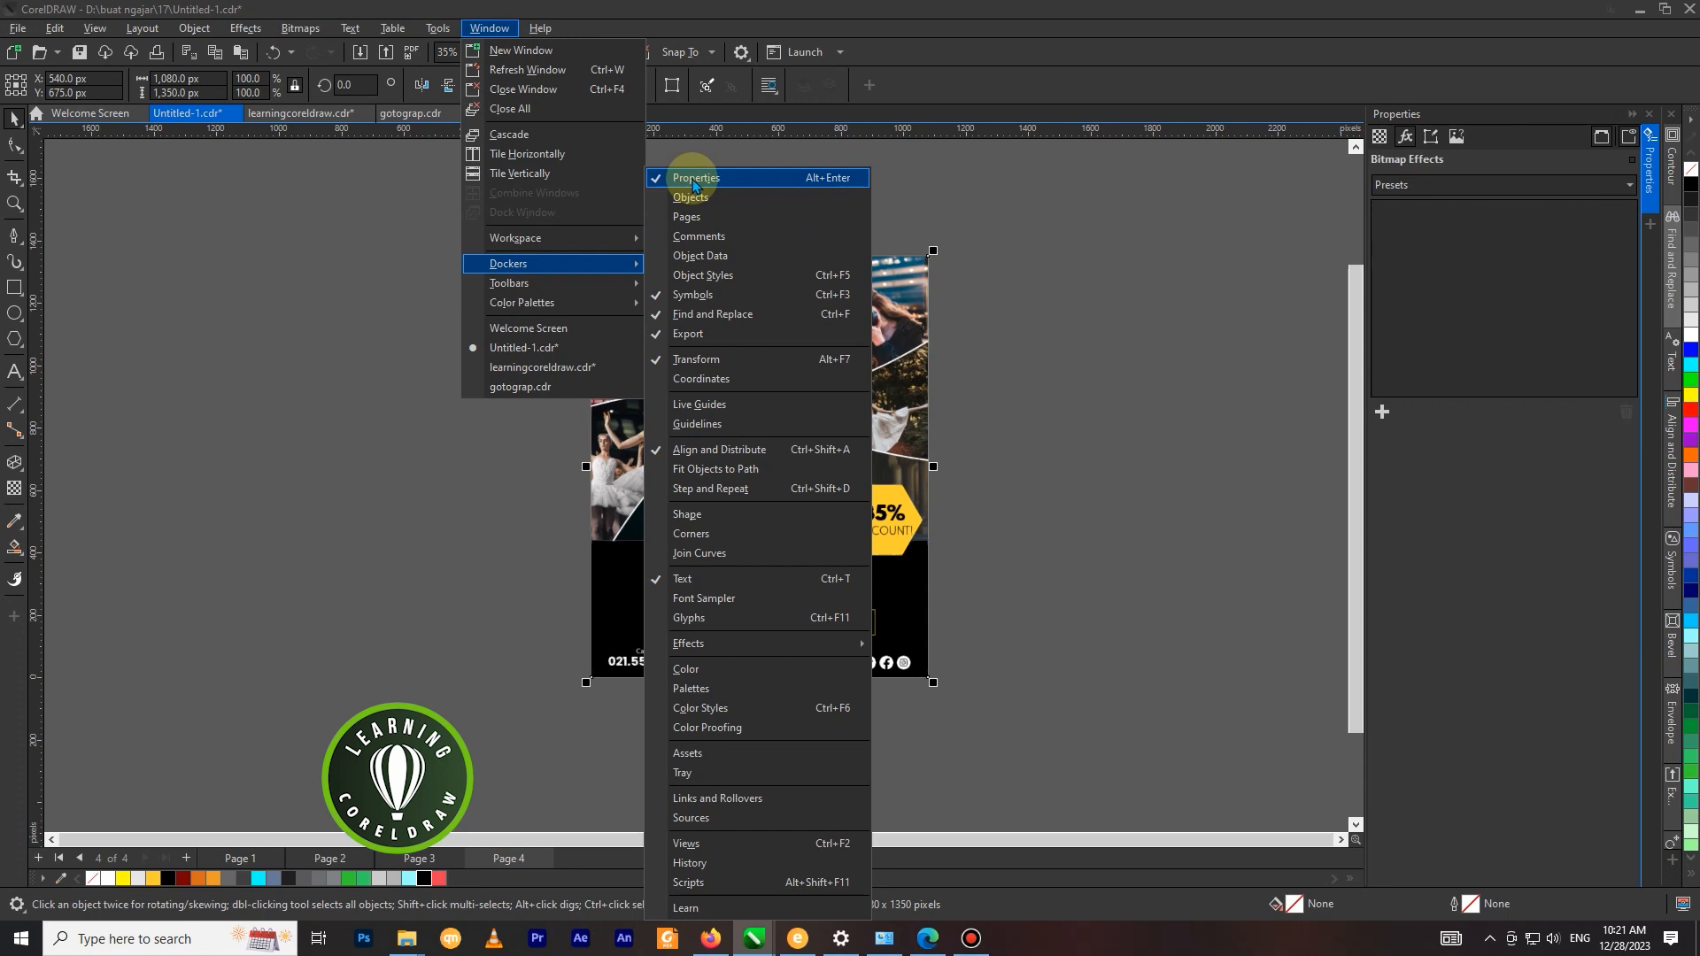
left_click(1309, 197)
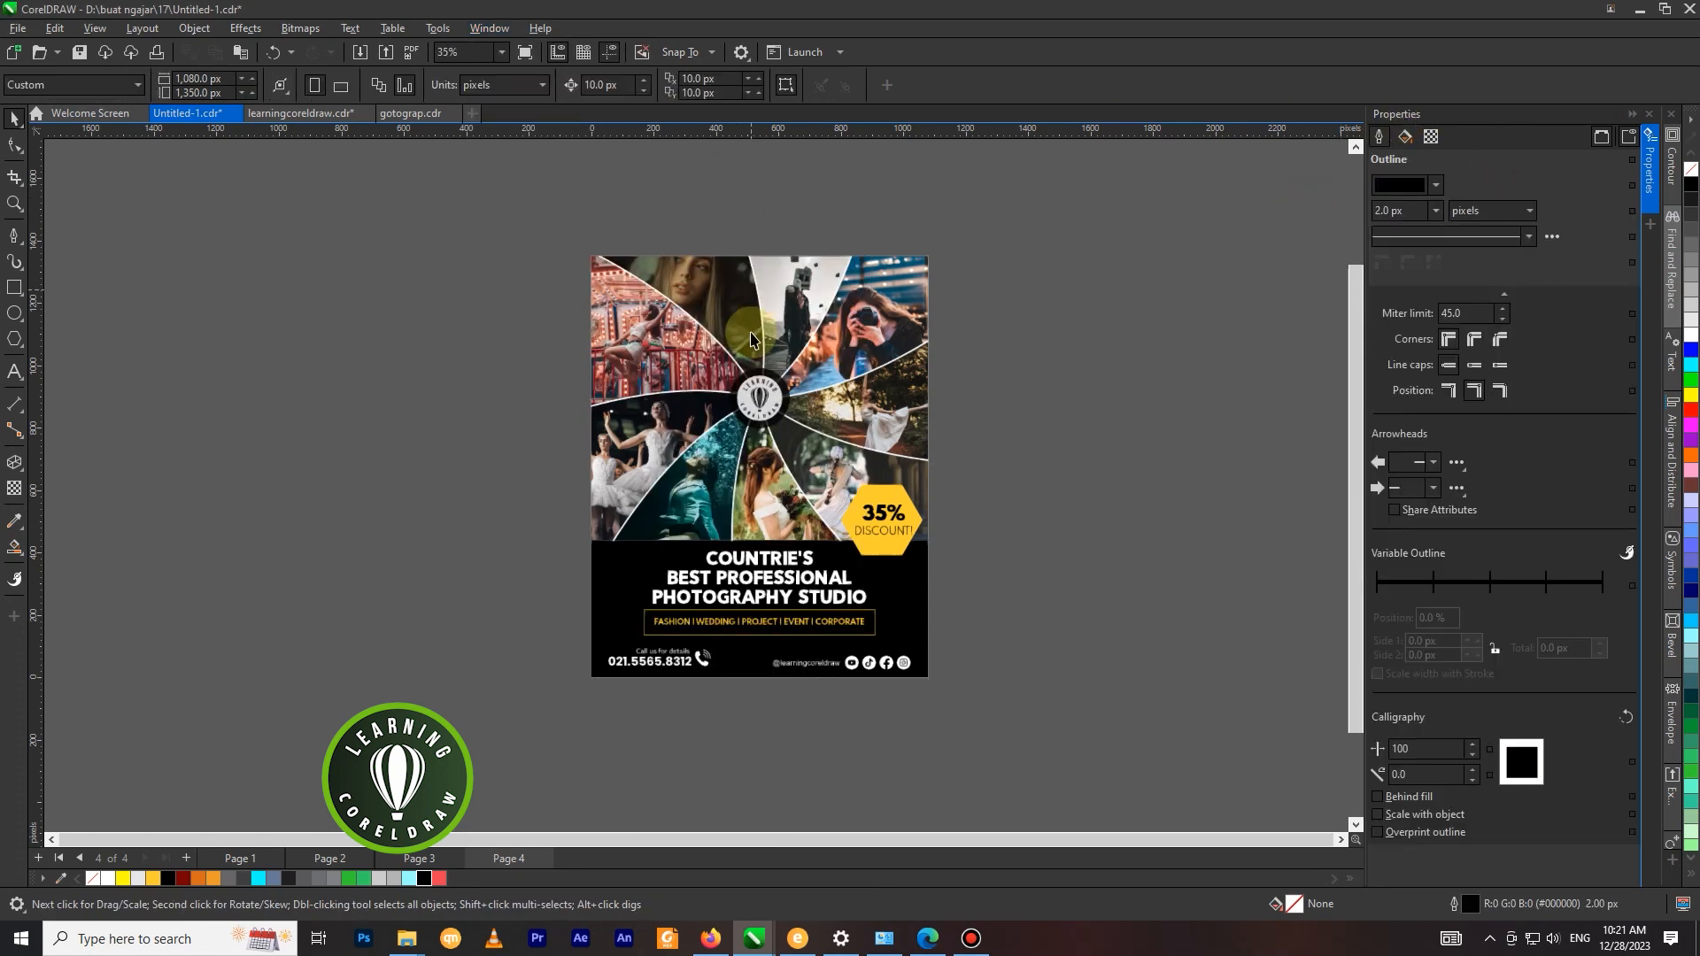
Apply a Bitmap Effects preset that tints the flyer's blacks navy, and preview the page full screen.
left_click(751, 340)
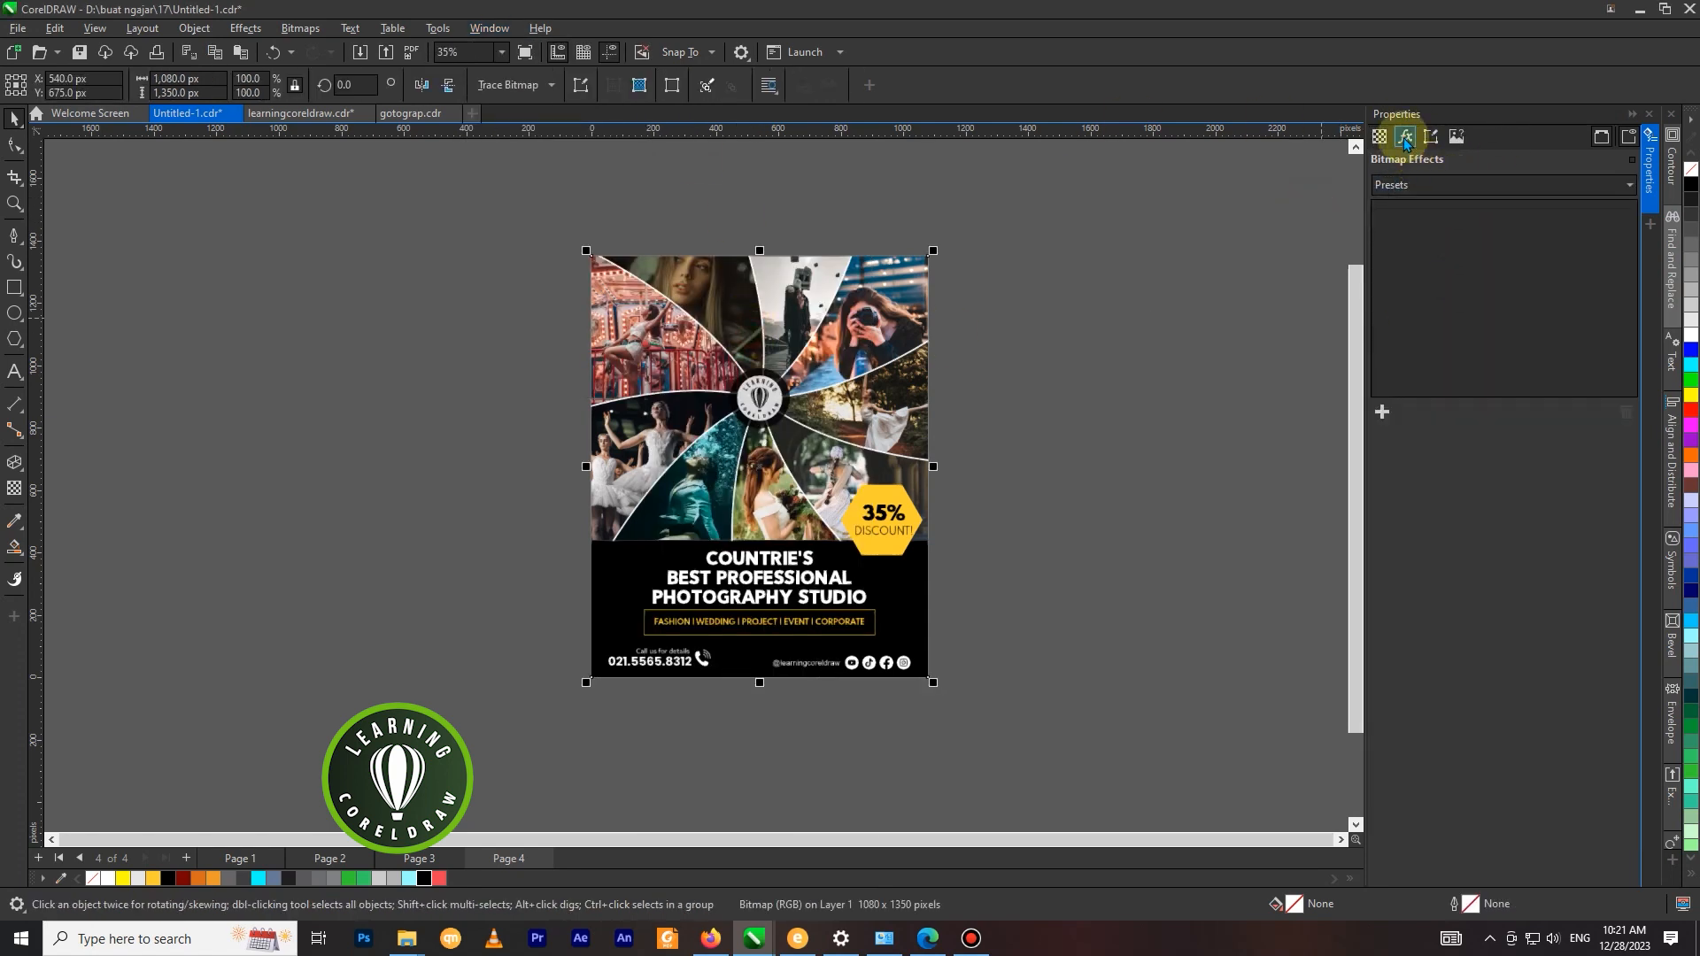
left_click(1417, 184)
left_click(1169, 455)
left_click(1142, 457)
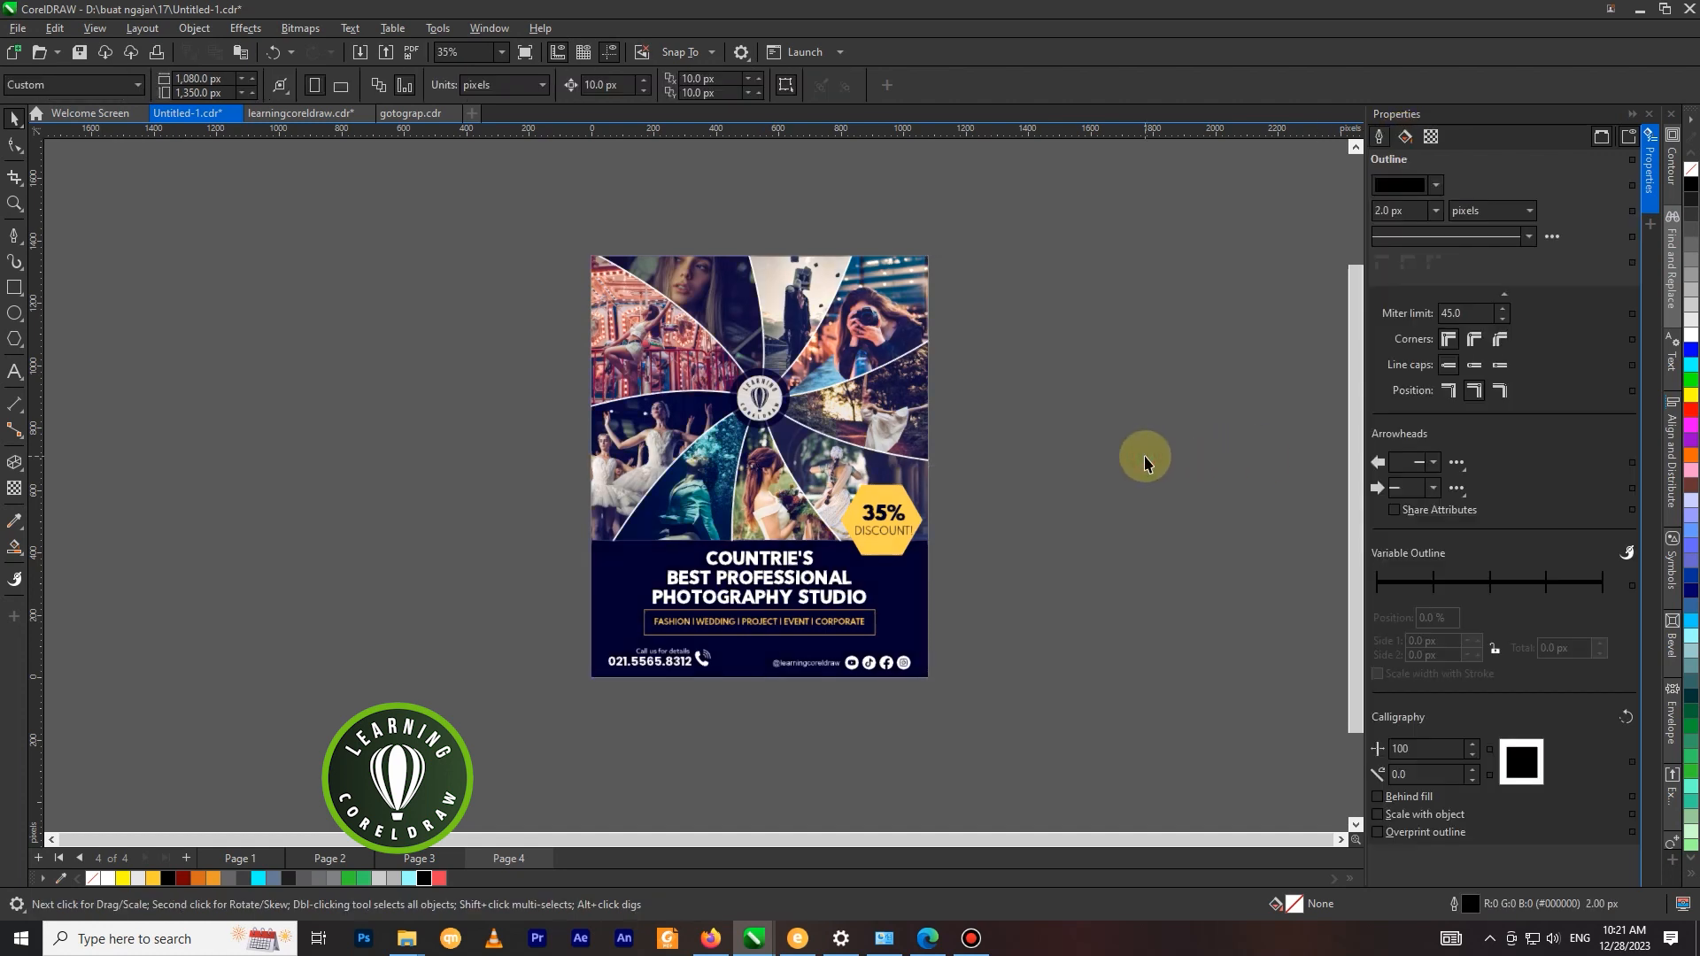
key("F4")
key("F9")
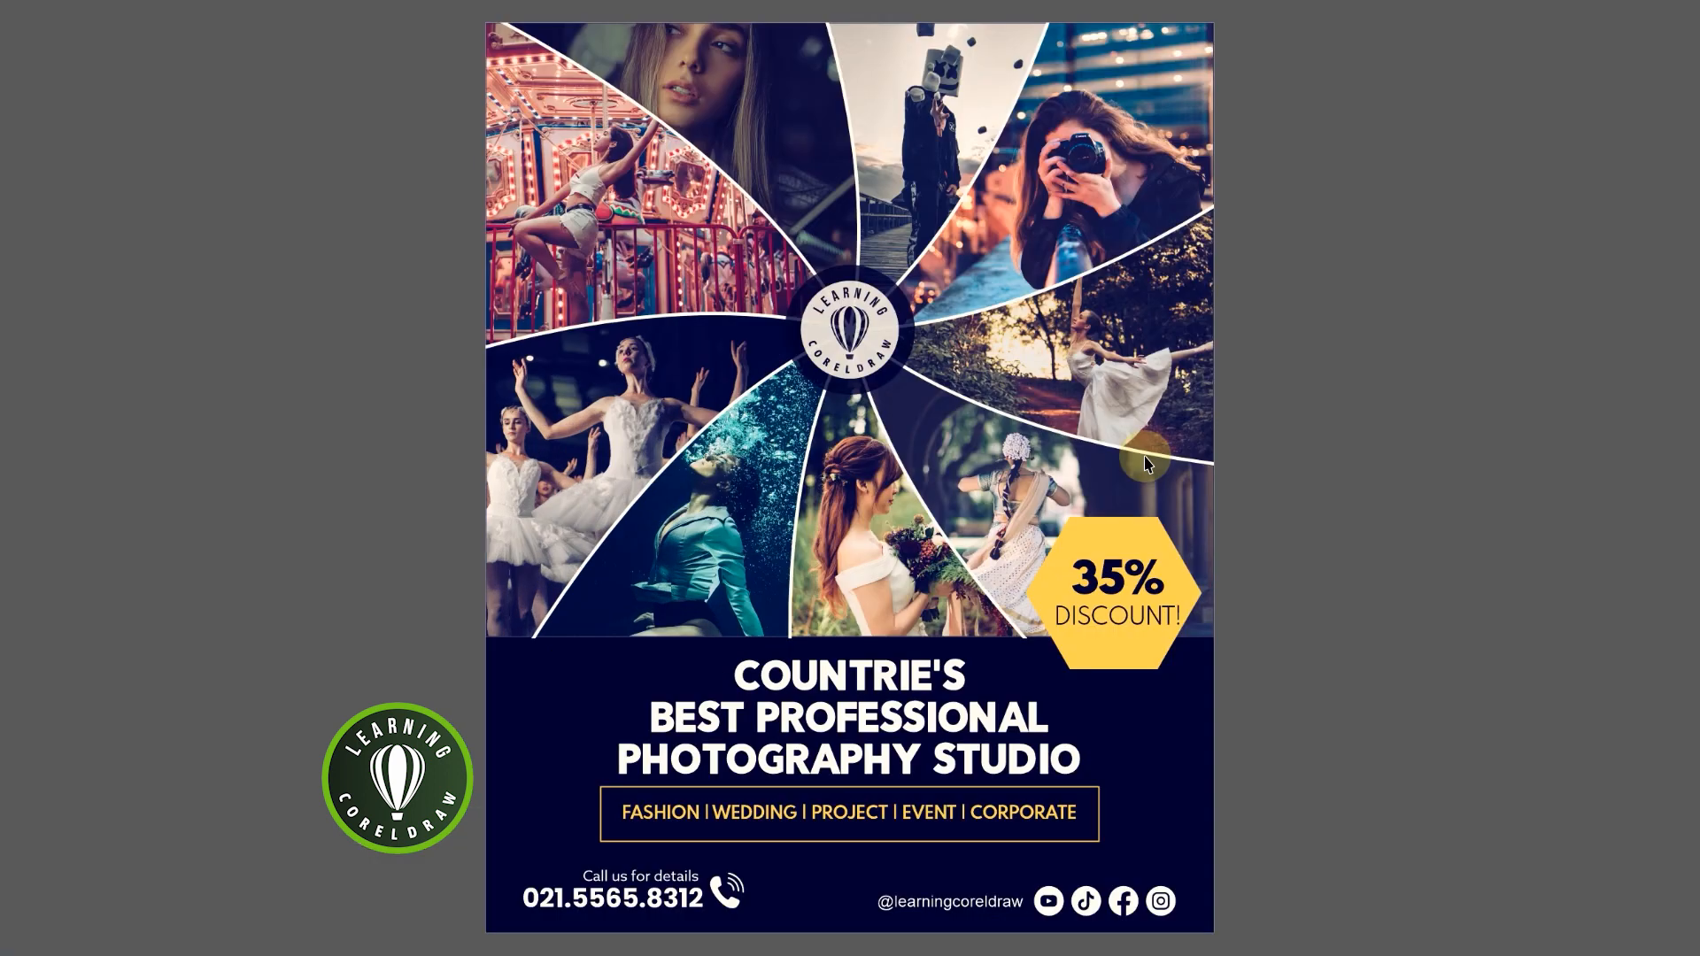